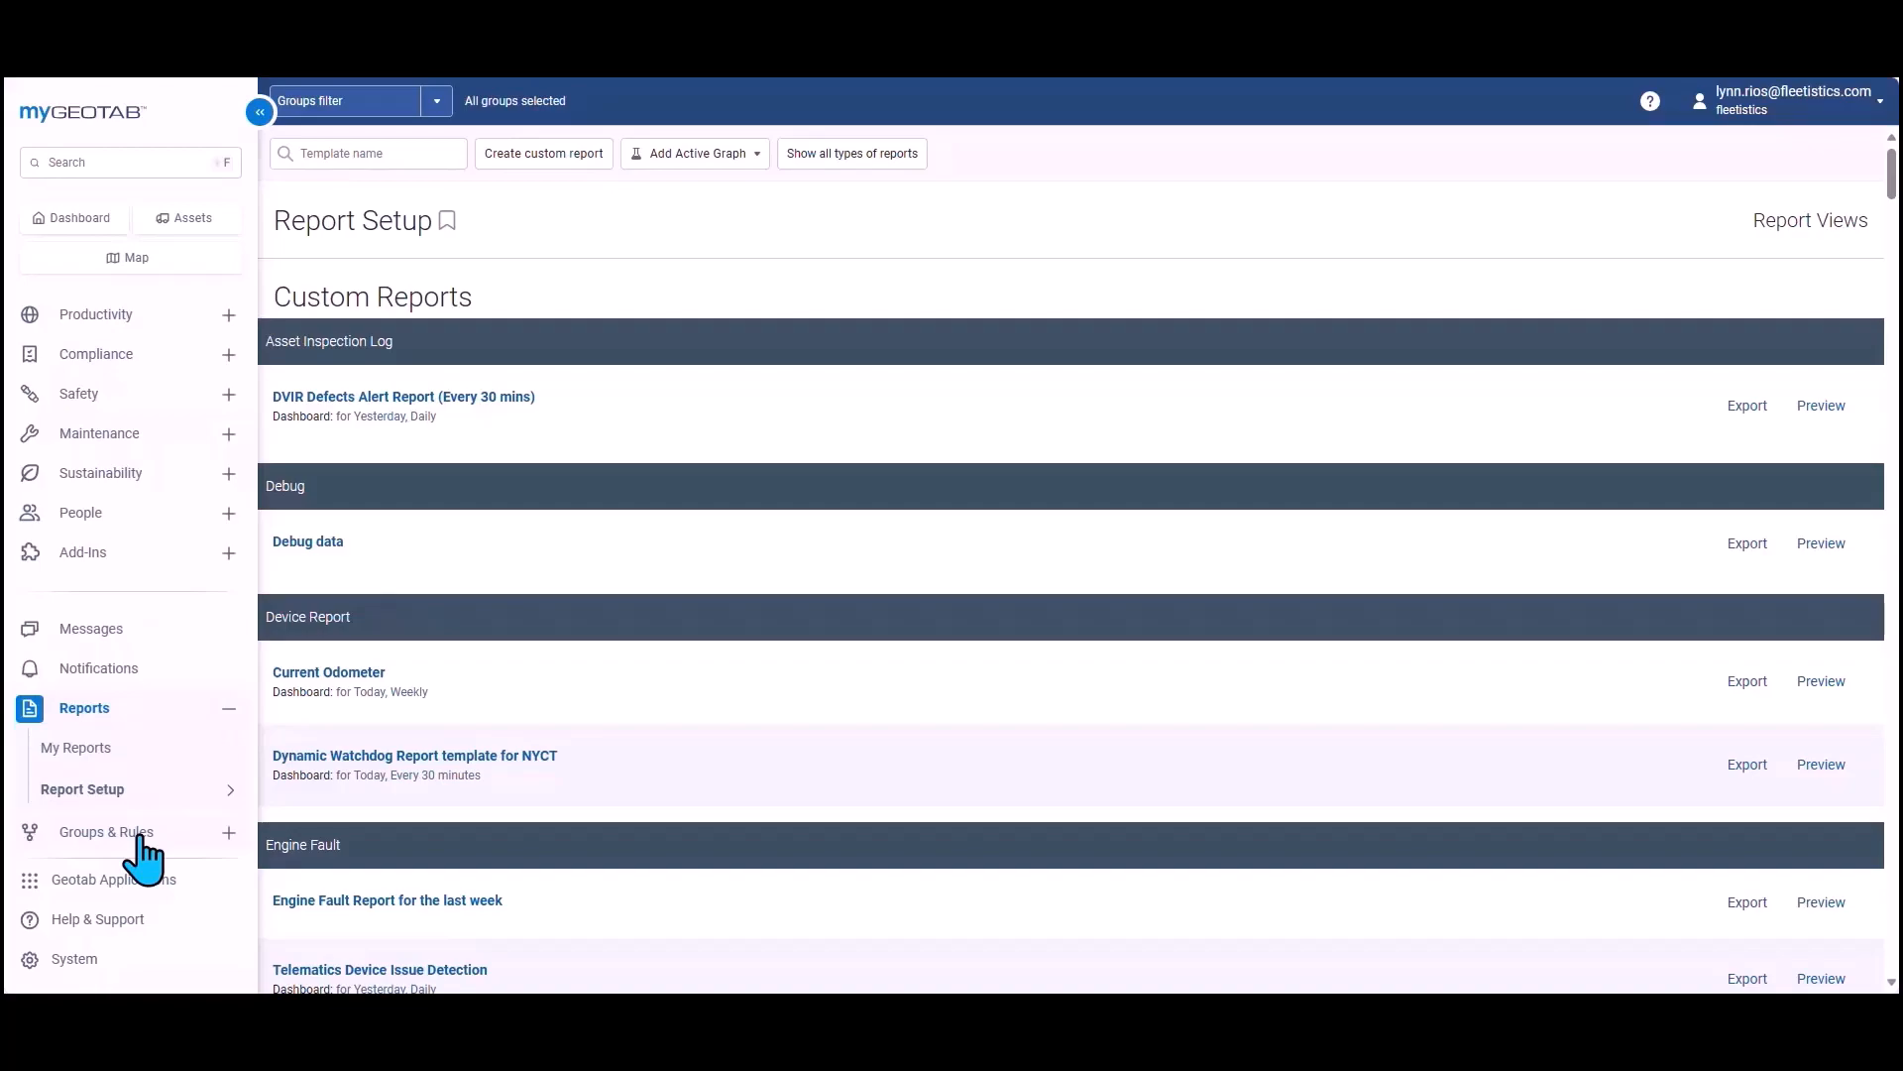
Step: Open the groups tree and expand the D-Training and Dispatch & ELD groups to view their subgroups
{"action": "left_click", "coordinate": [142, 836]}
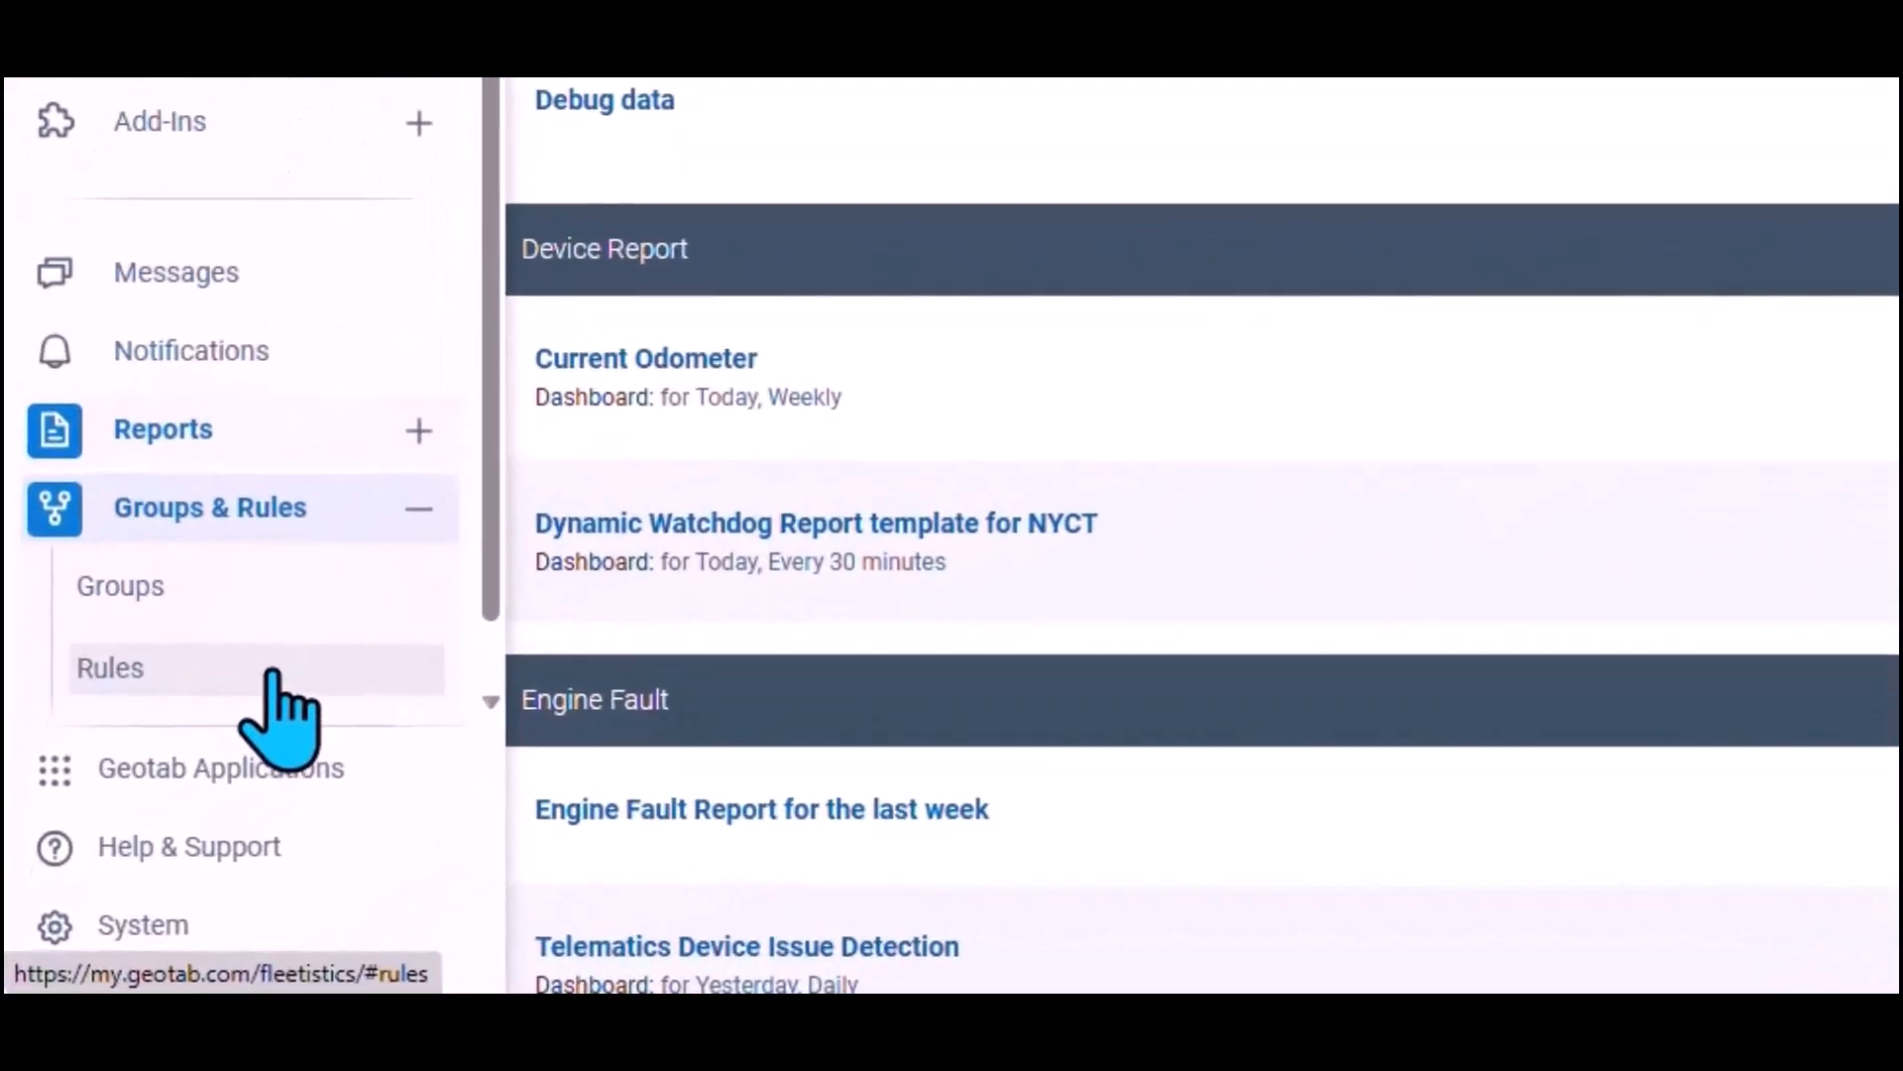
{"action": "left_click", "coordinate": [231, 592]}
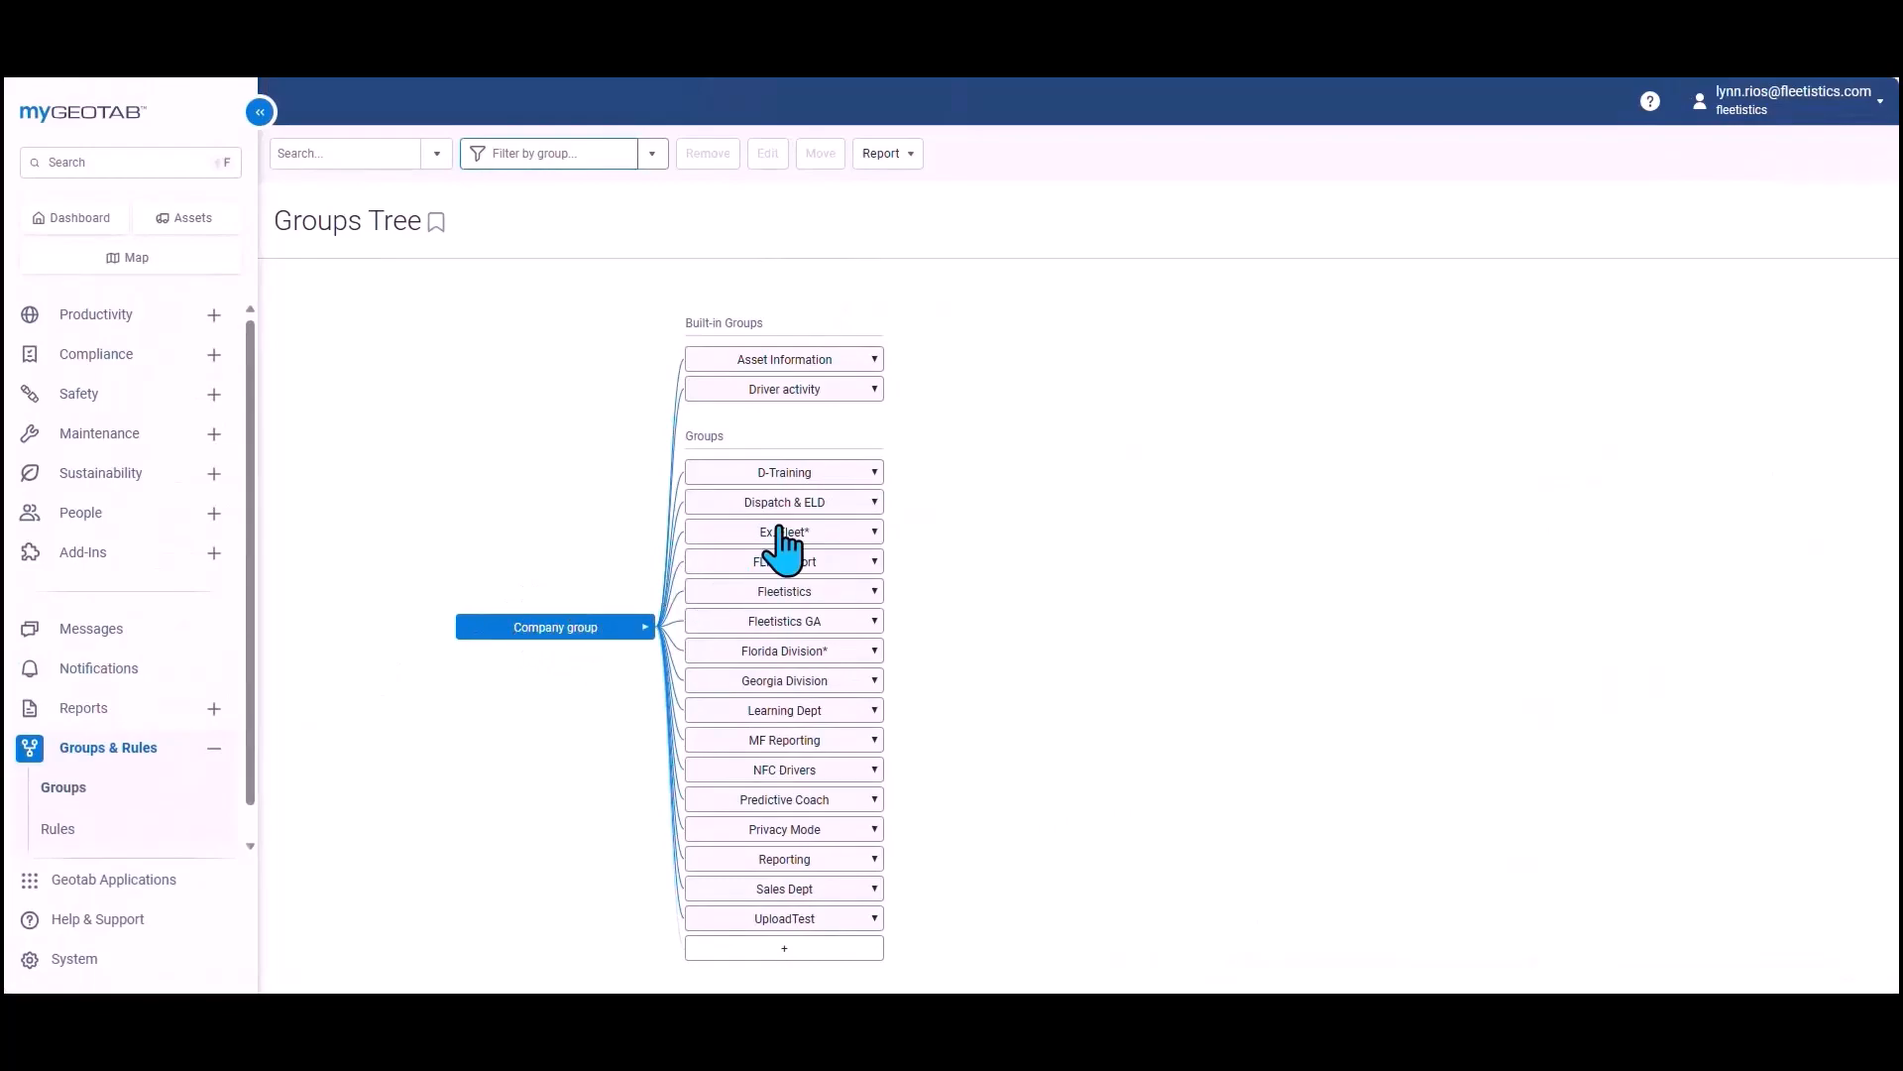
{"action": "left_click", "coordinate": [844, 480]}
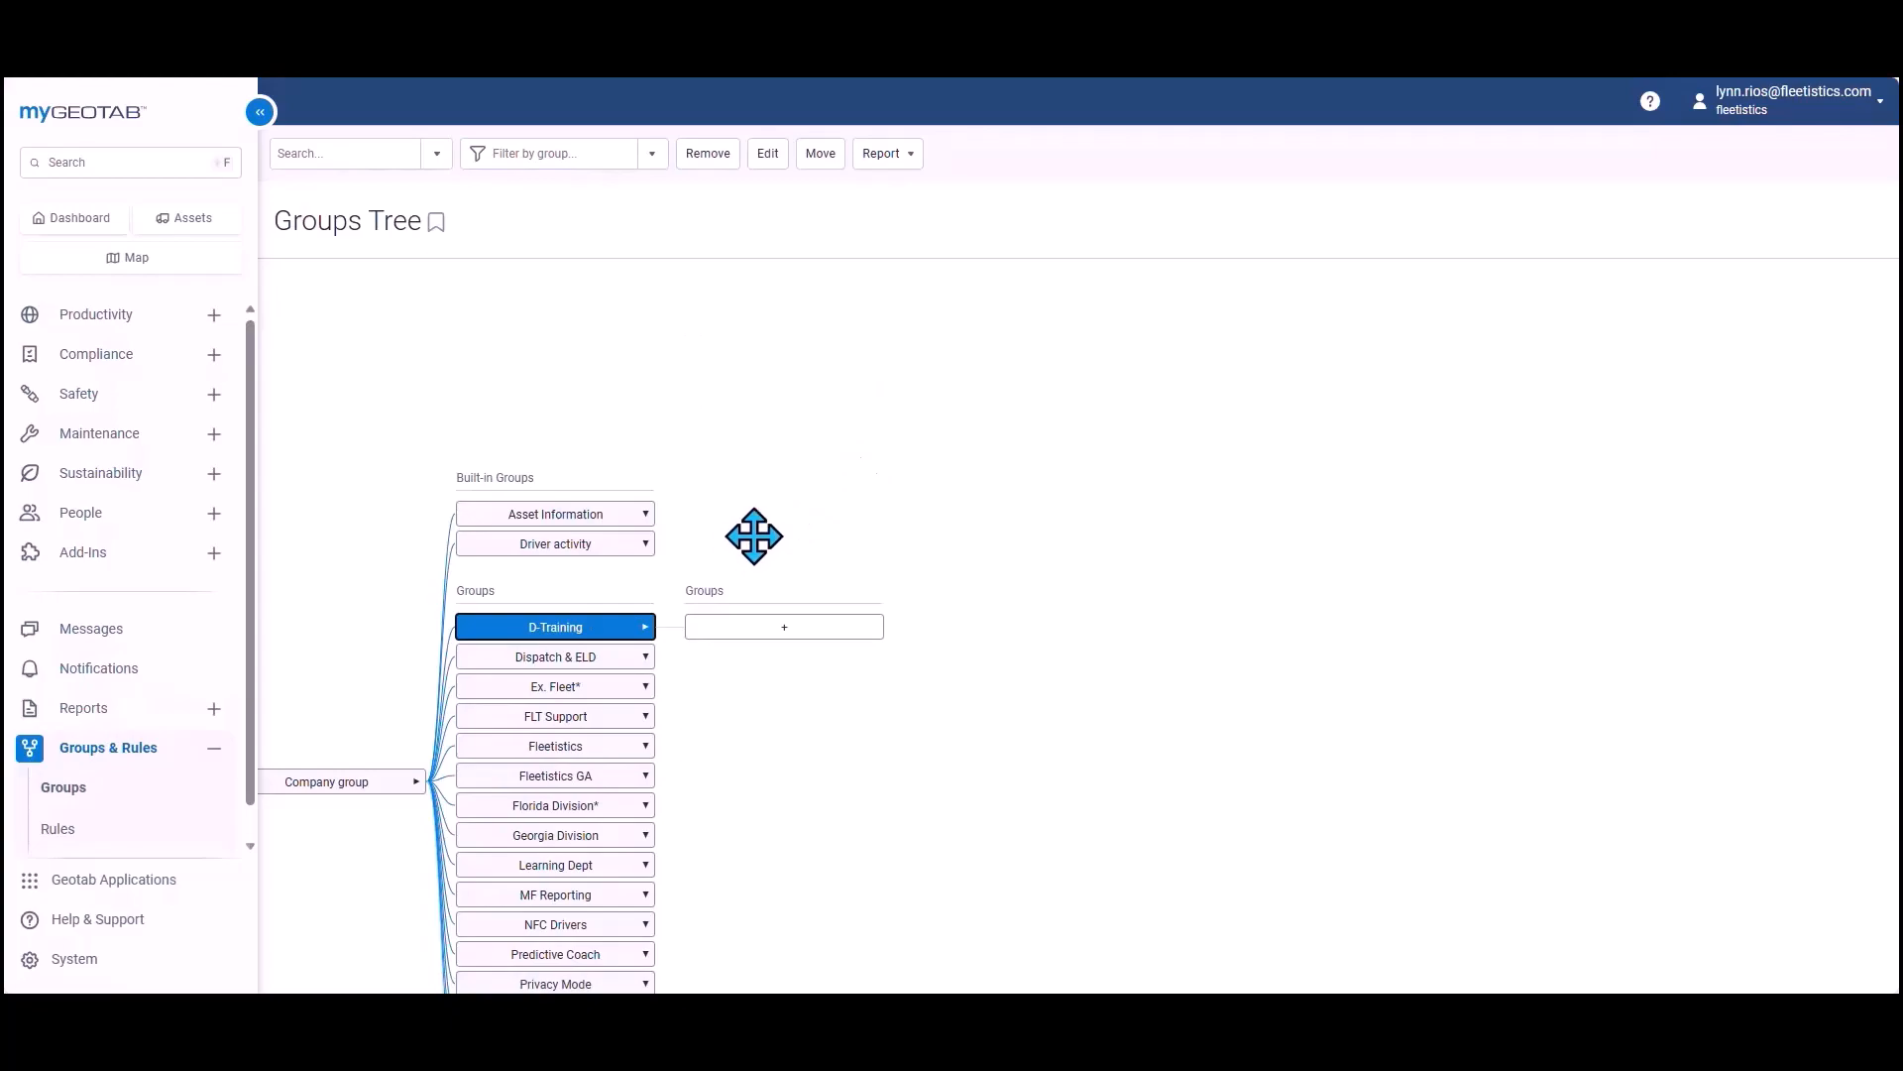
{"action": "left_click_drag", "start_coordinate": [756, 533], "coordinate": [945, 393]}
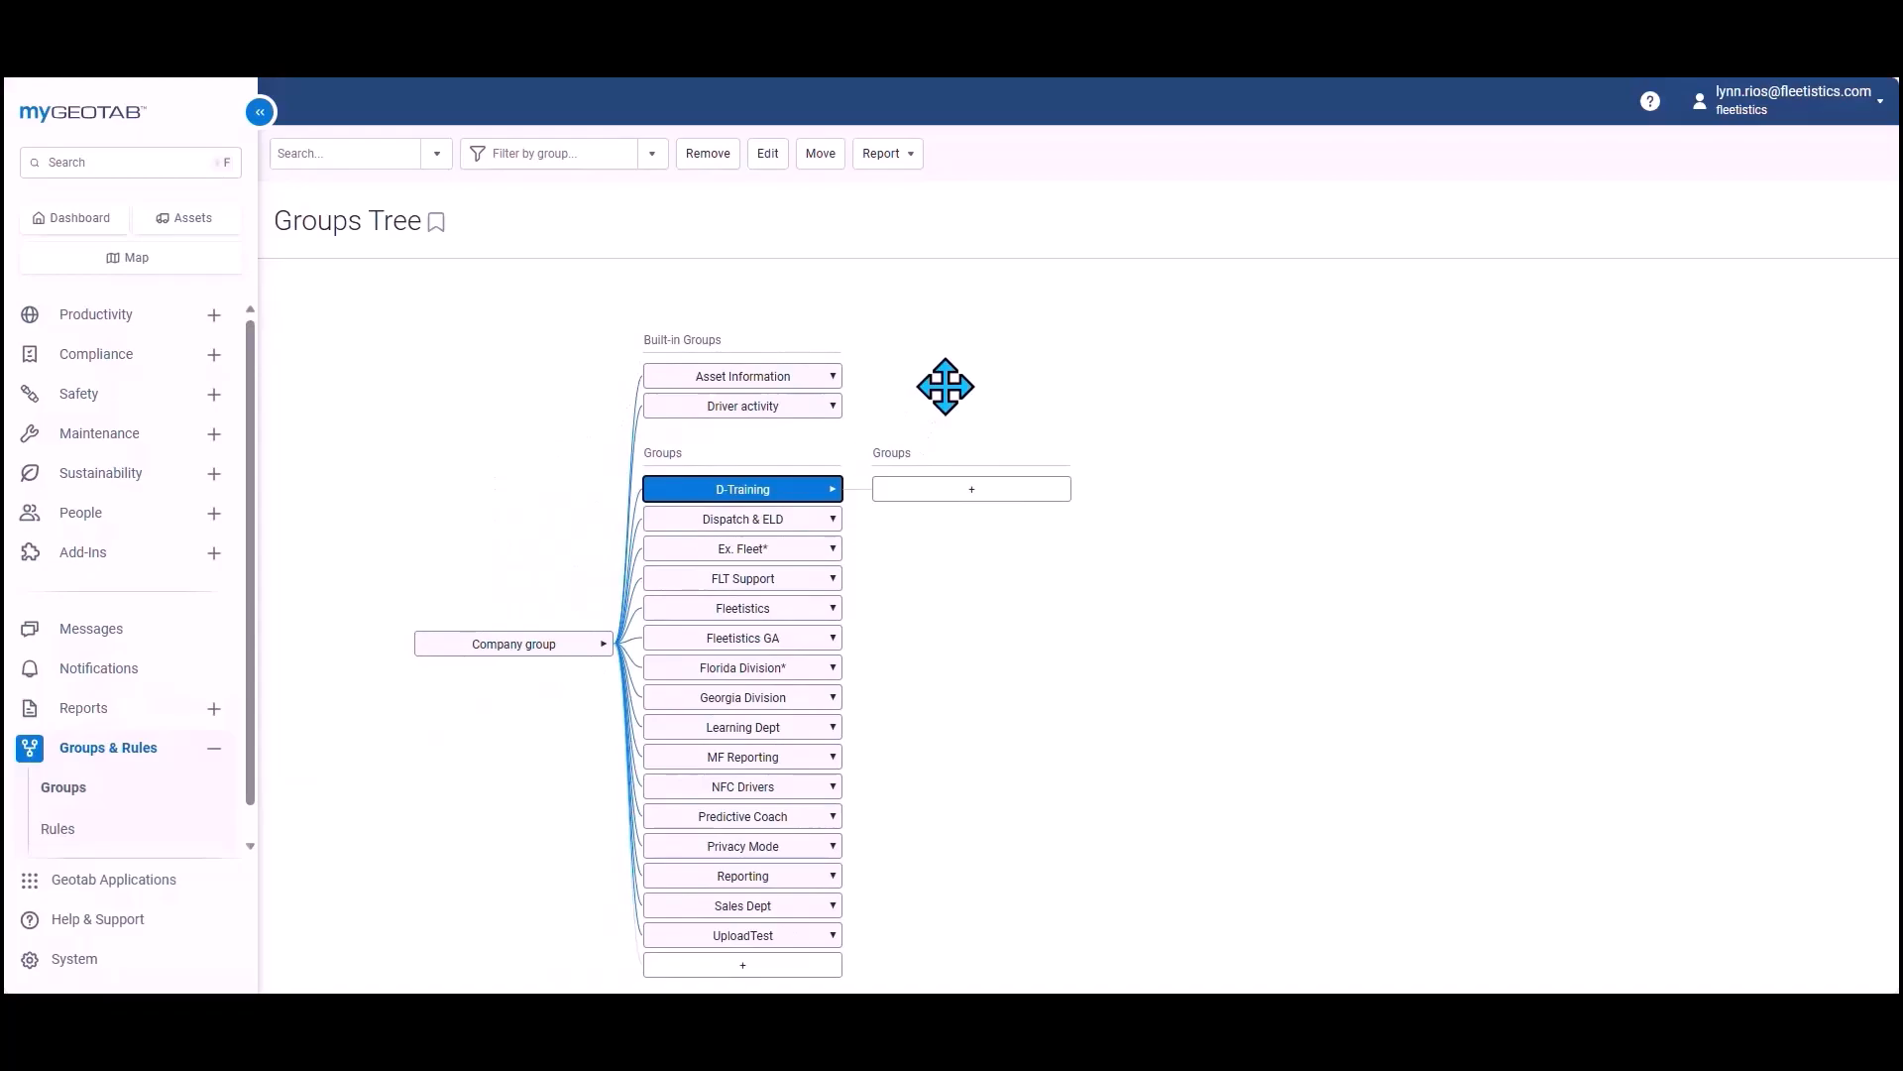
{"action": "left_click", "coordinate": [811, 523]}
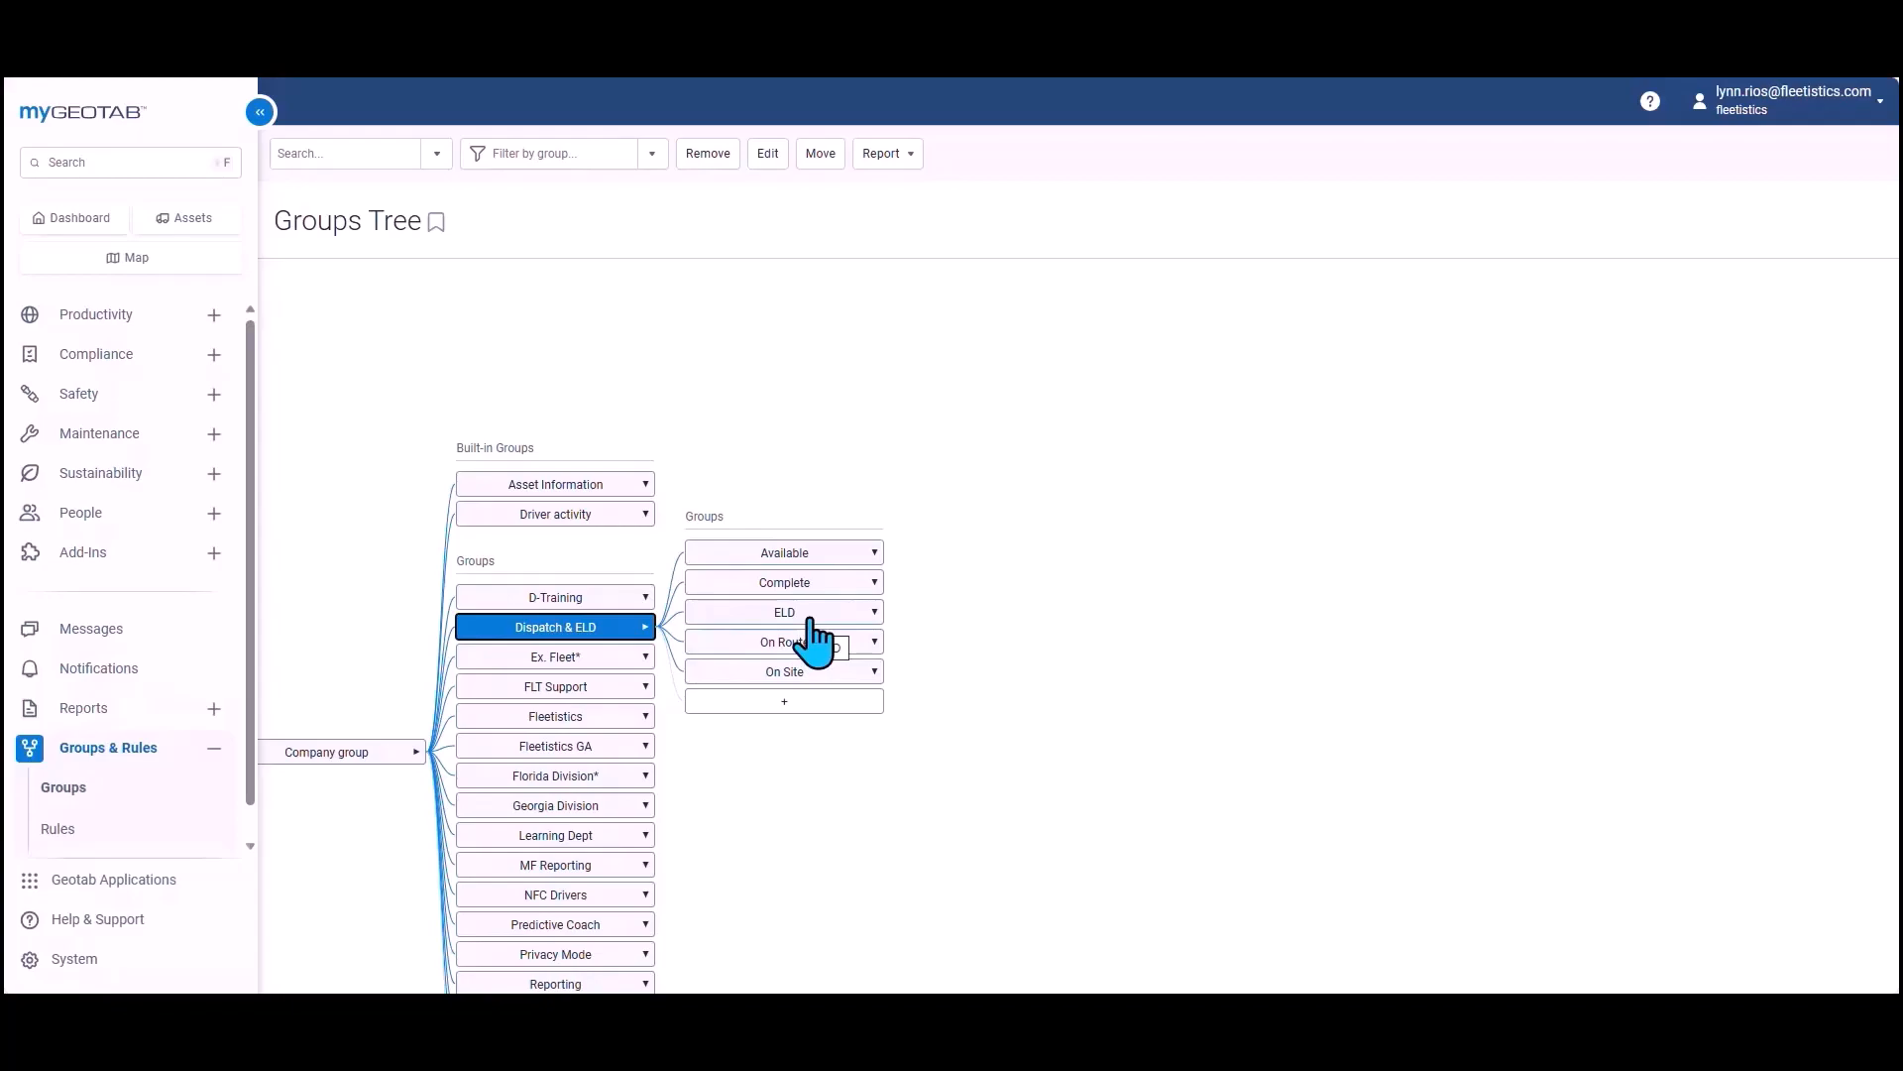
{"action": "left_click_drag", "start_coordinate": [727, 774], "coordinate": [1011, 609]}
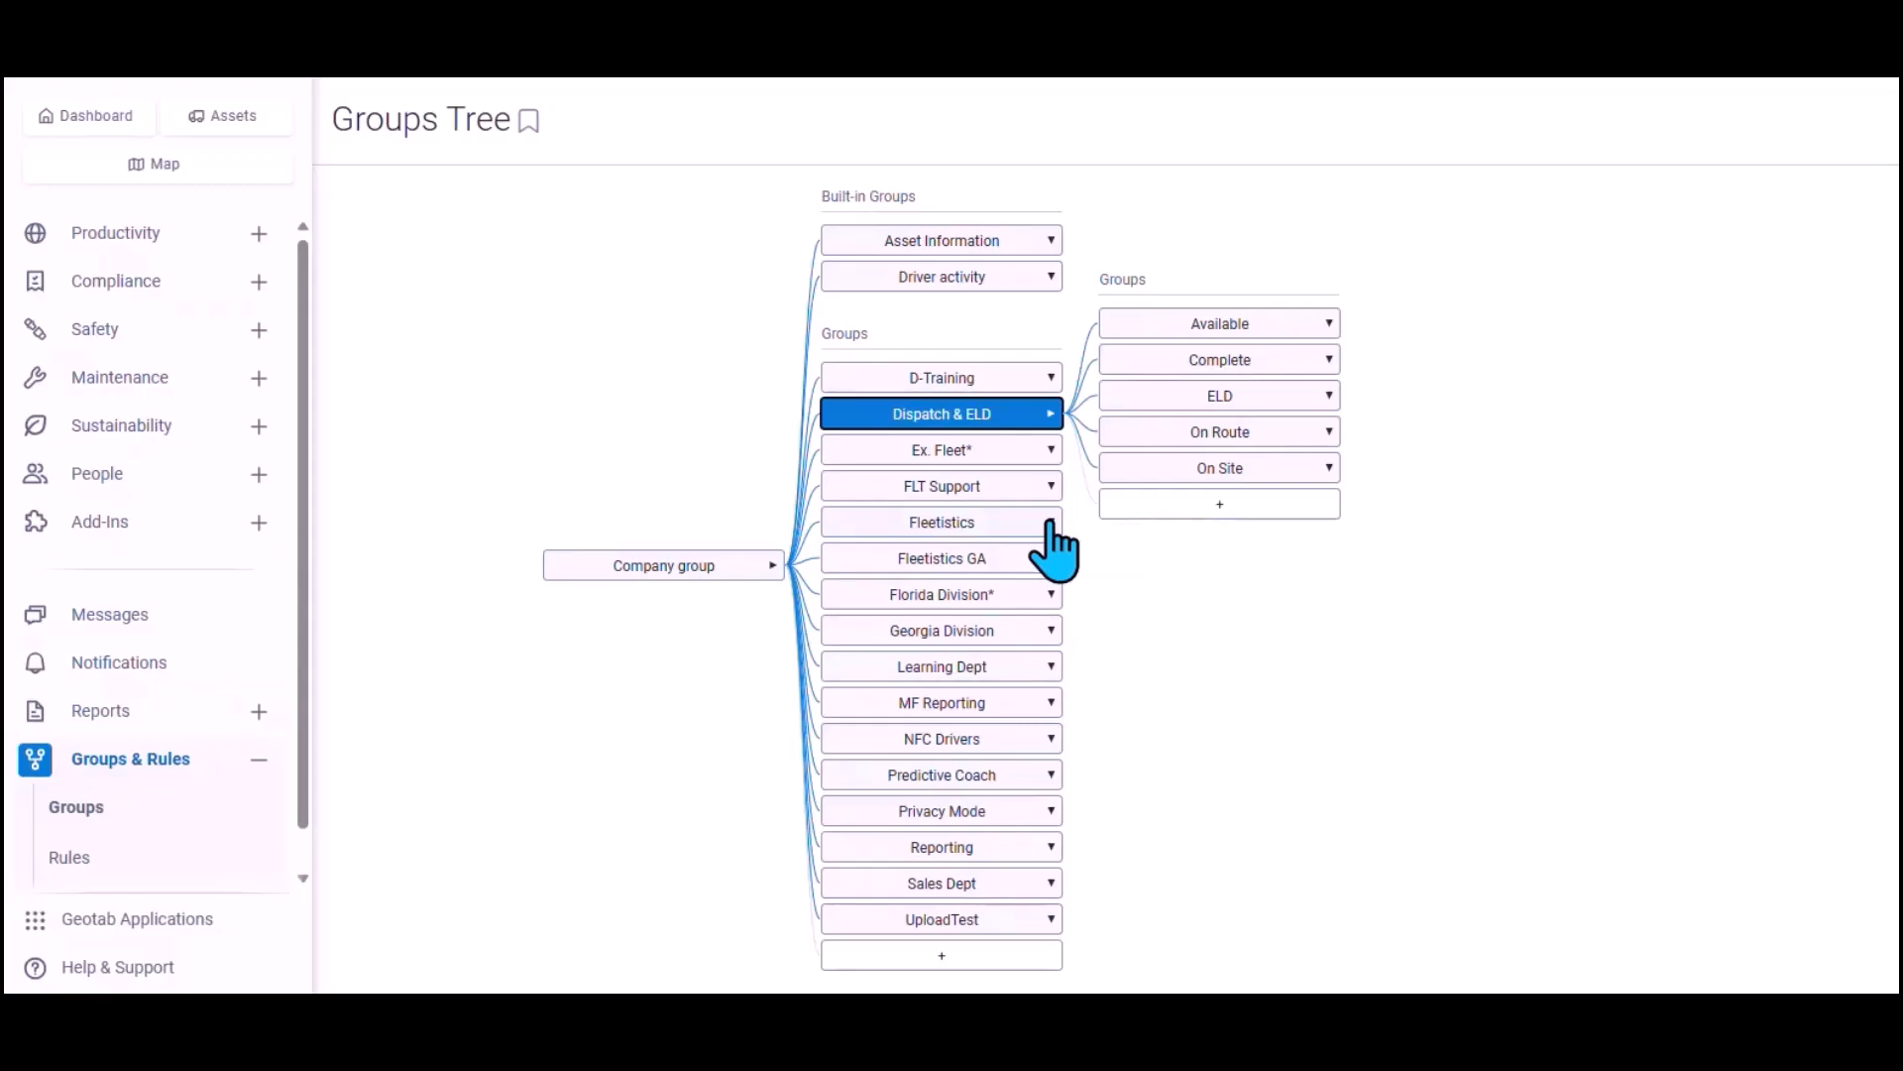
Step: Expand the Fleetistics group and inspect three of its subgroups named after staff members
{"action": "left_click", "coordinate": [1051, 523]}
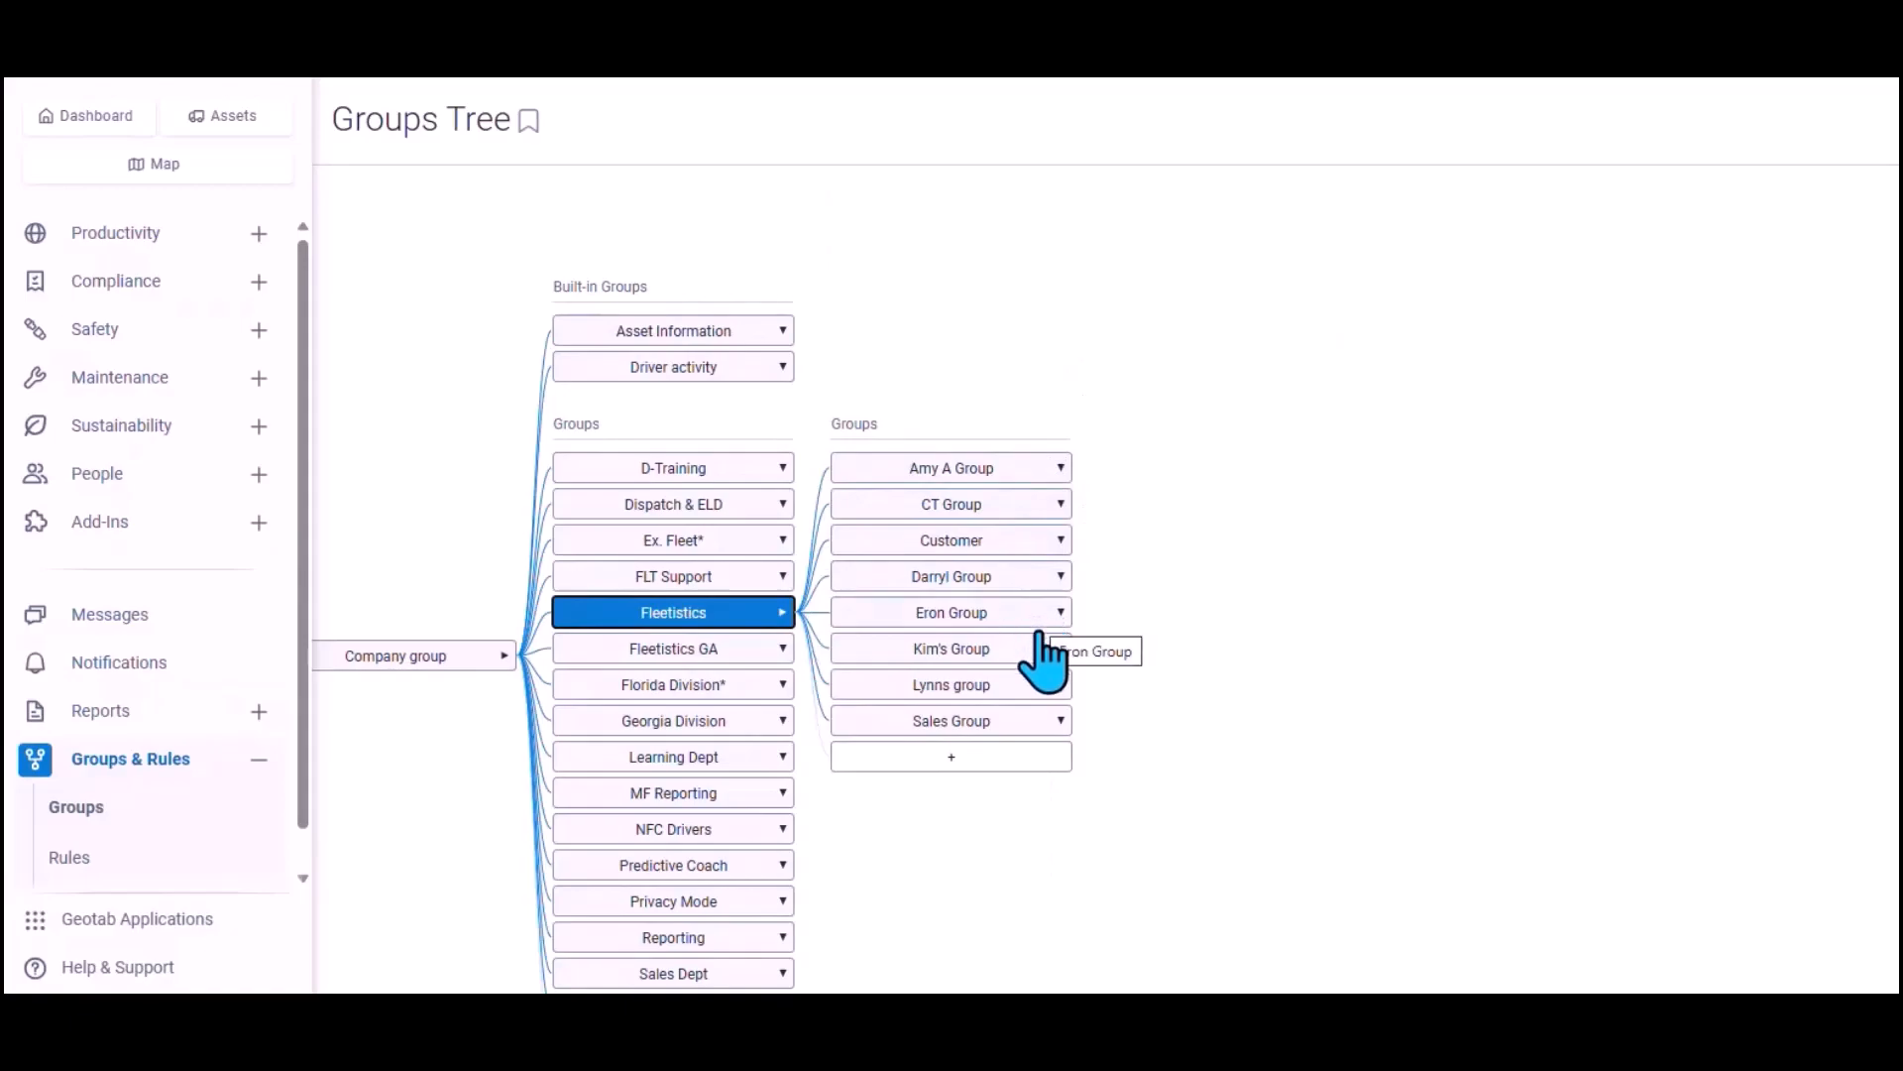
{"action": "left_click", "coordinate": [1048, 686]}
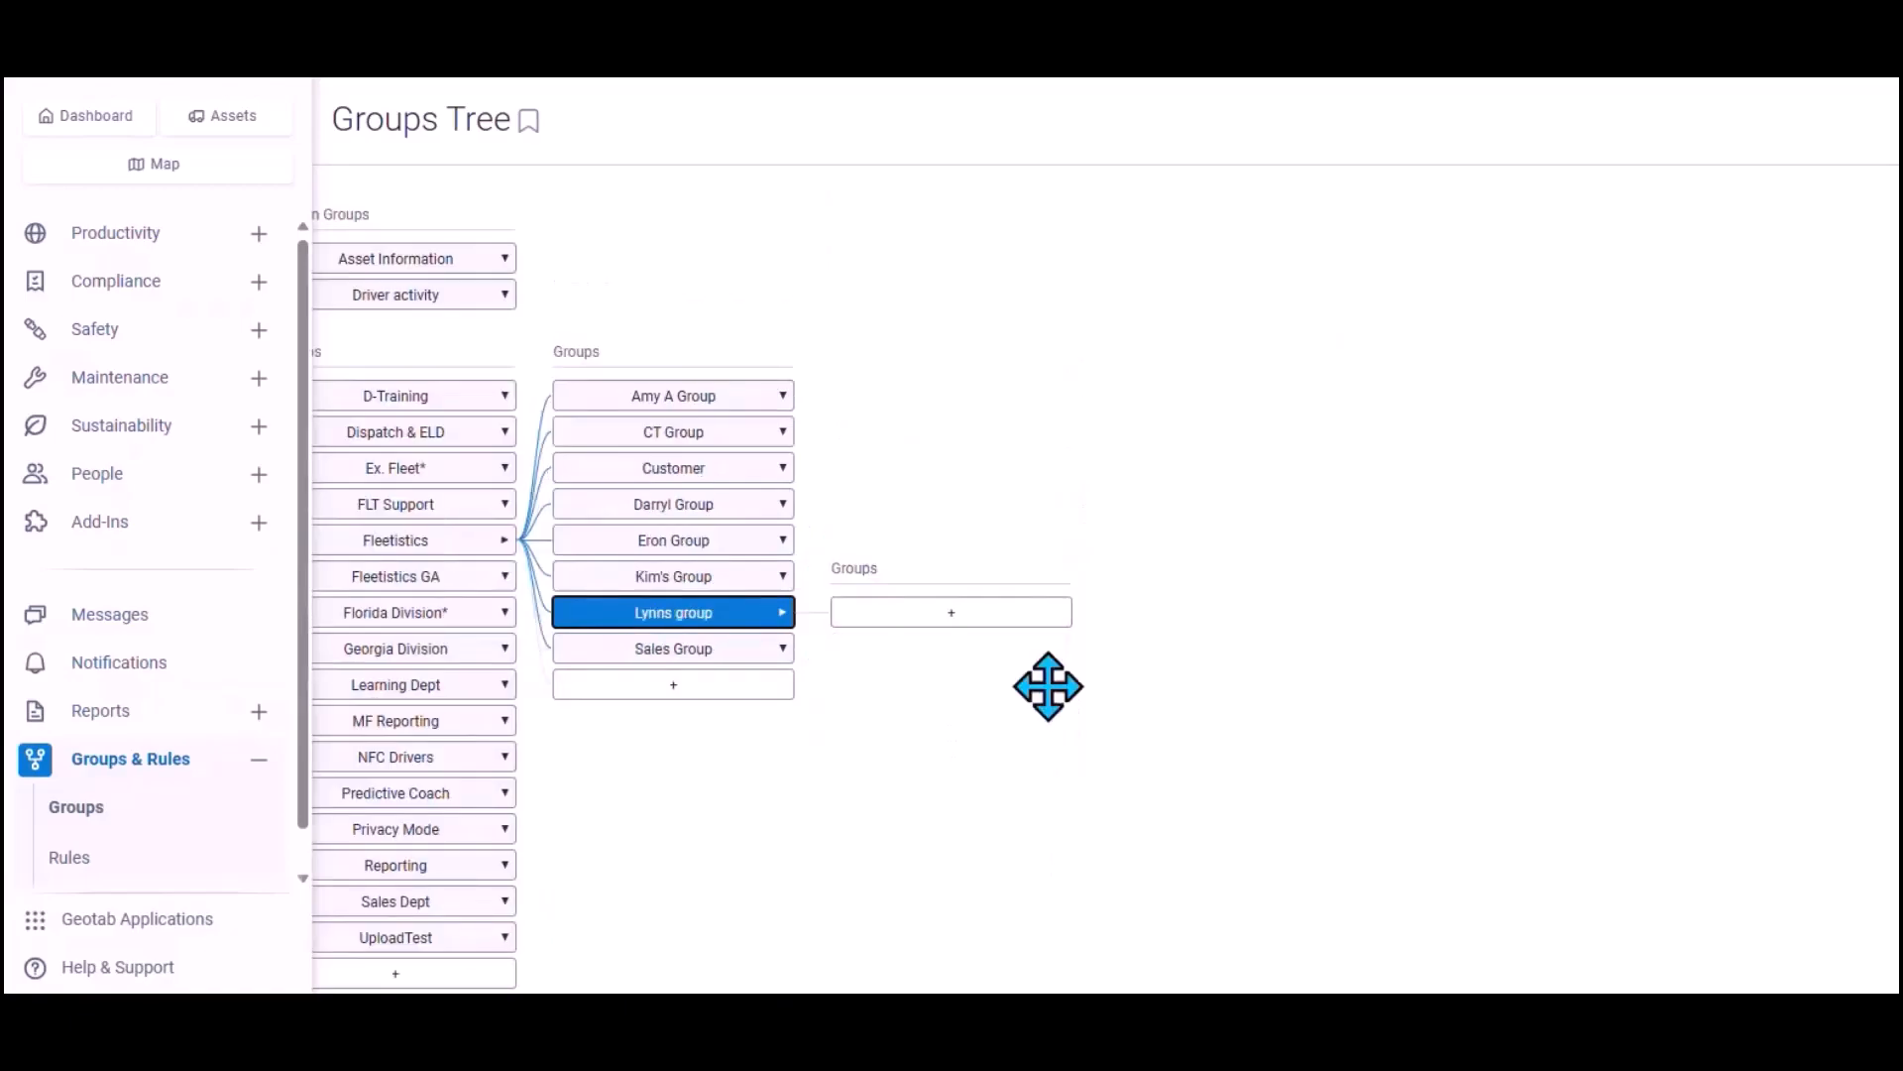
{"action": "left_click", "coordinate": [774, 576]}
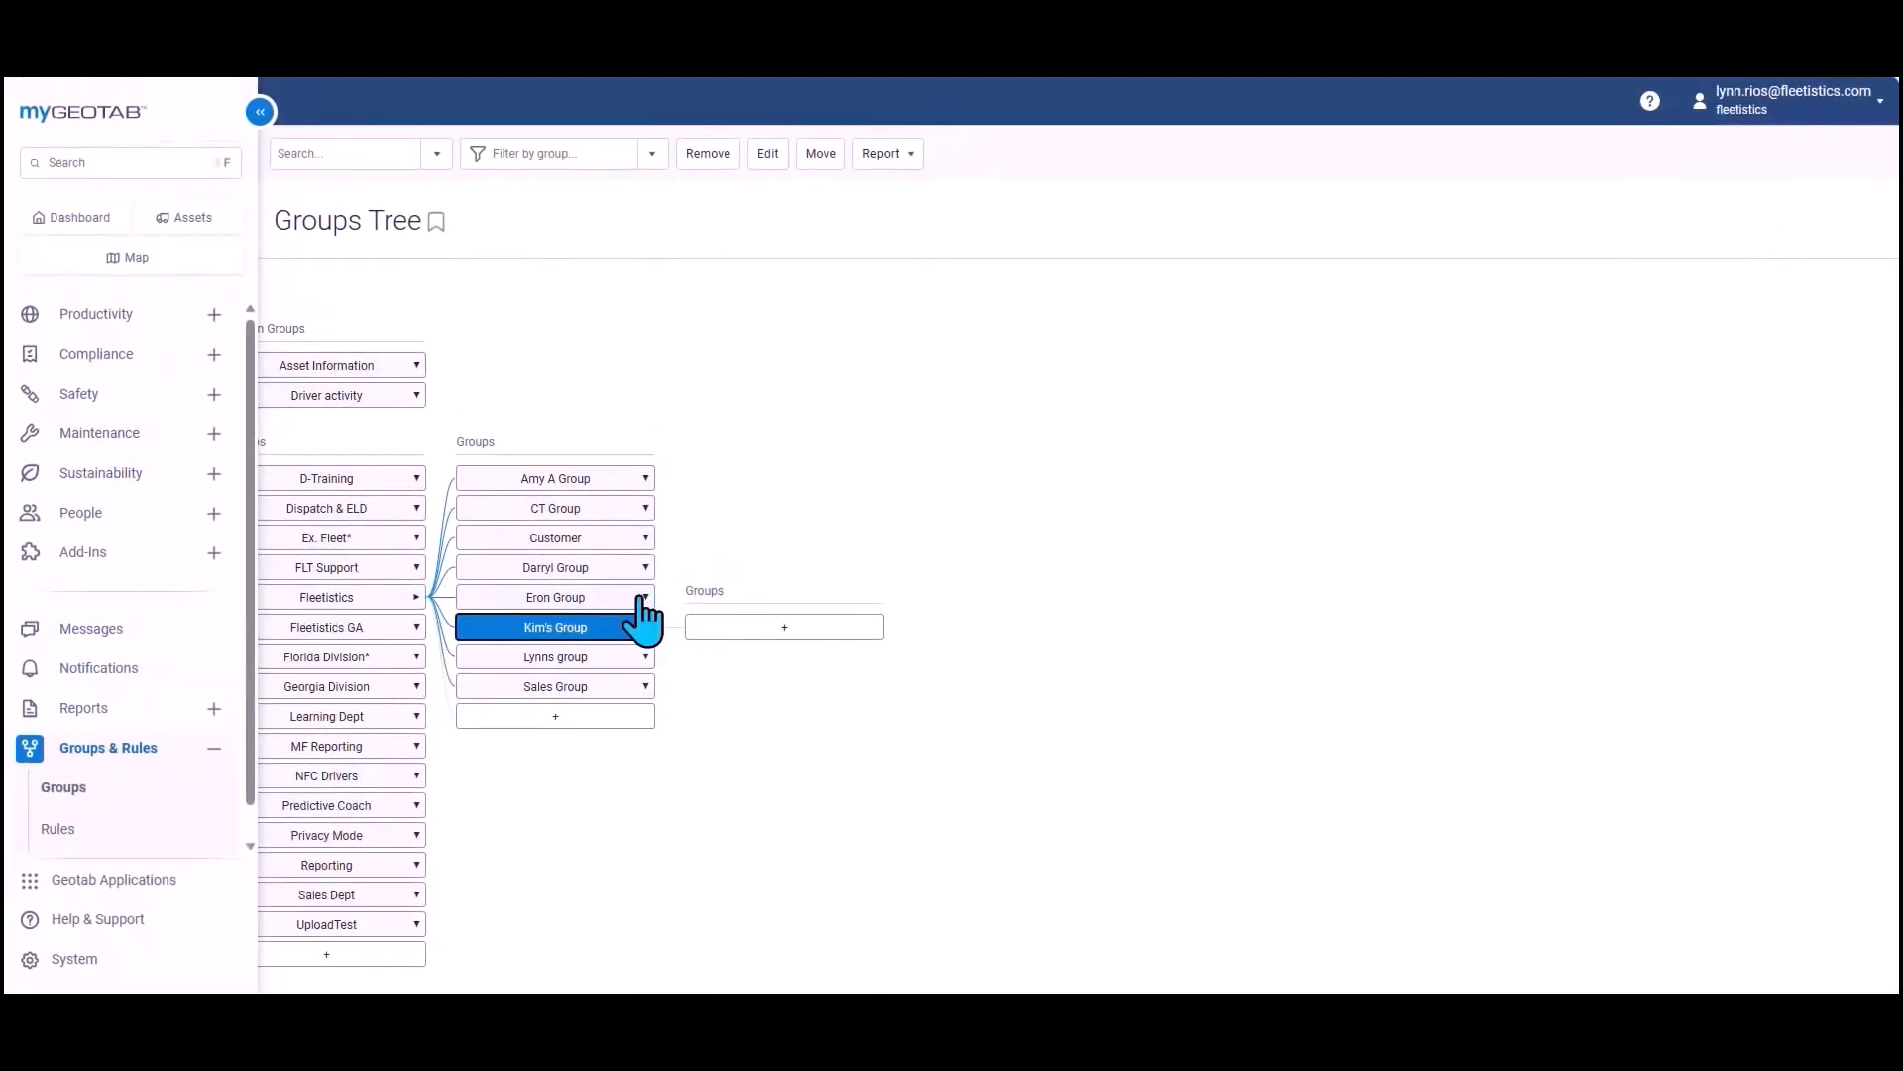
{"action": "left_click", "coordinate": [639, 568]}
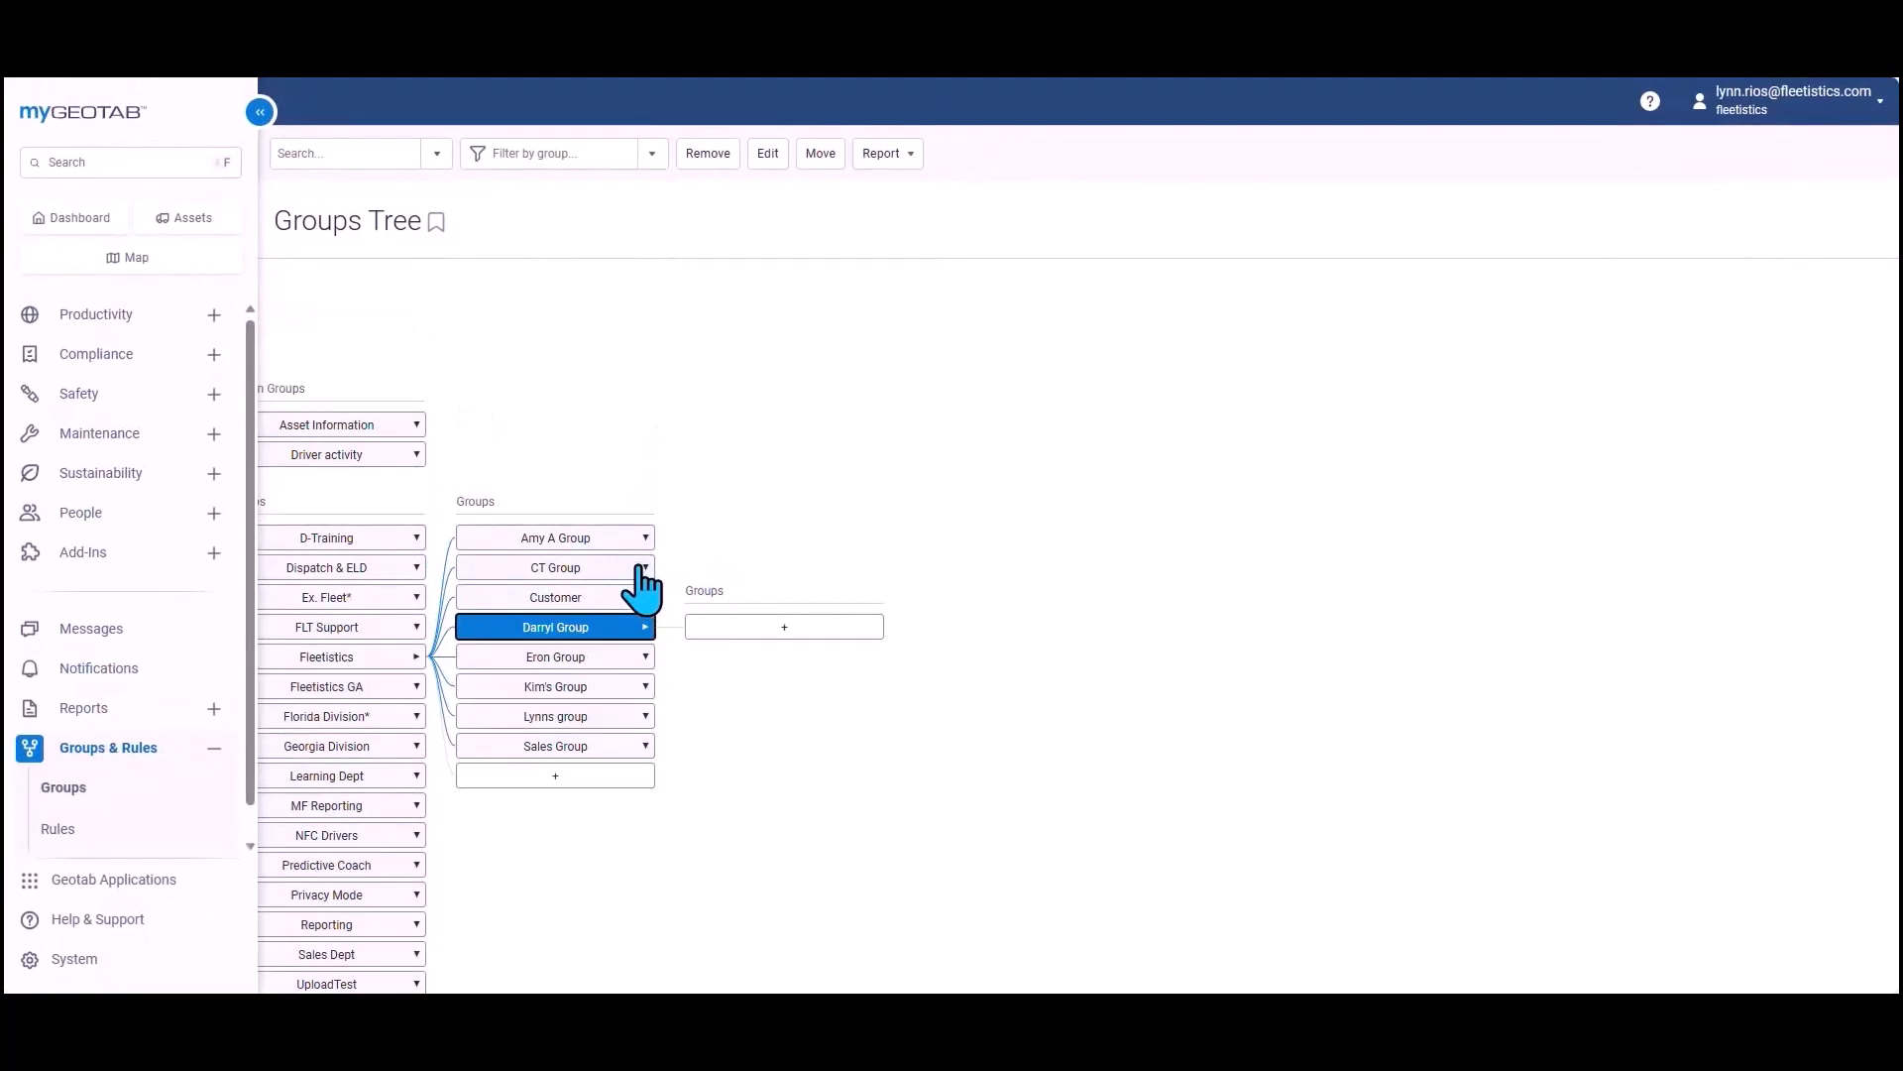
{"action": "left_click_drag", "start_coordinate": [649, 682], "coordinate": [1045, 568]}
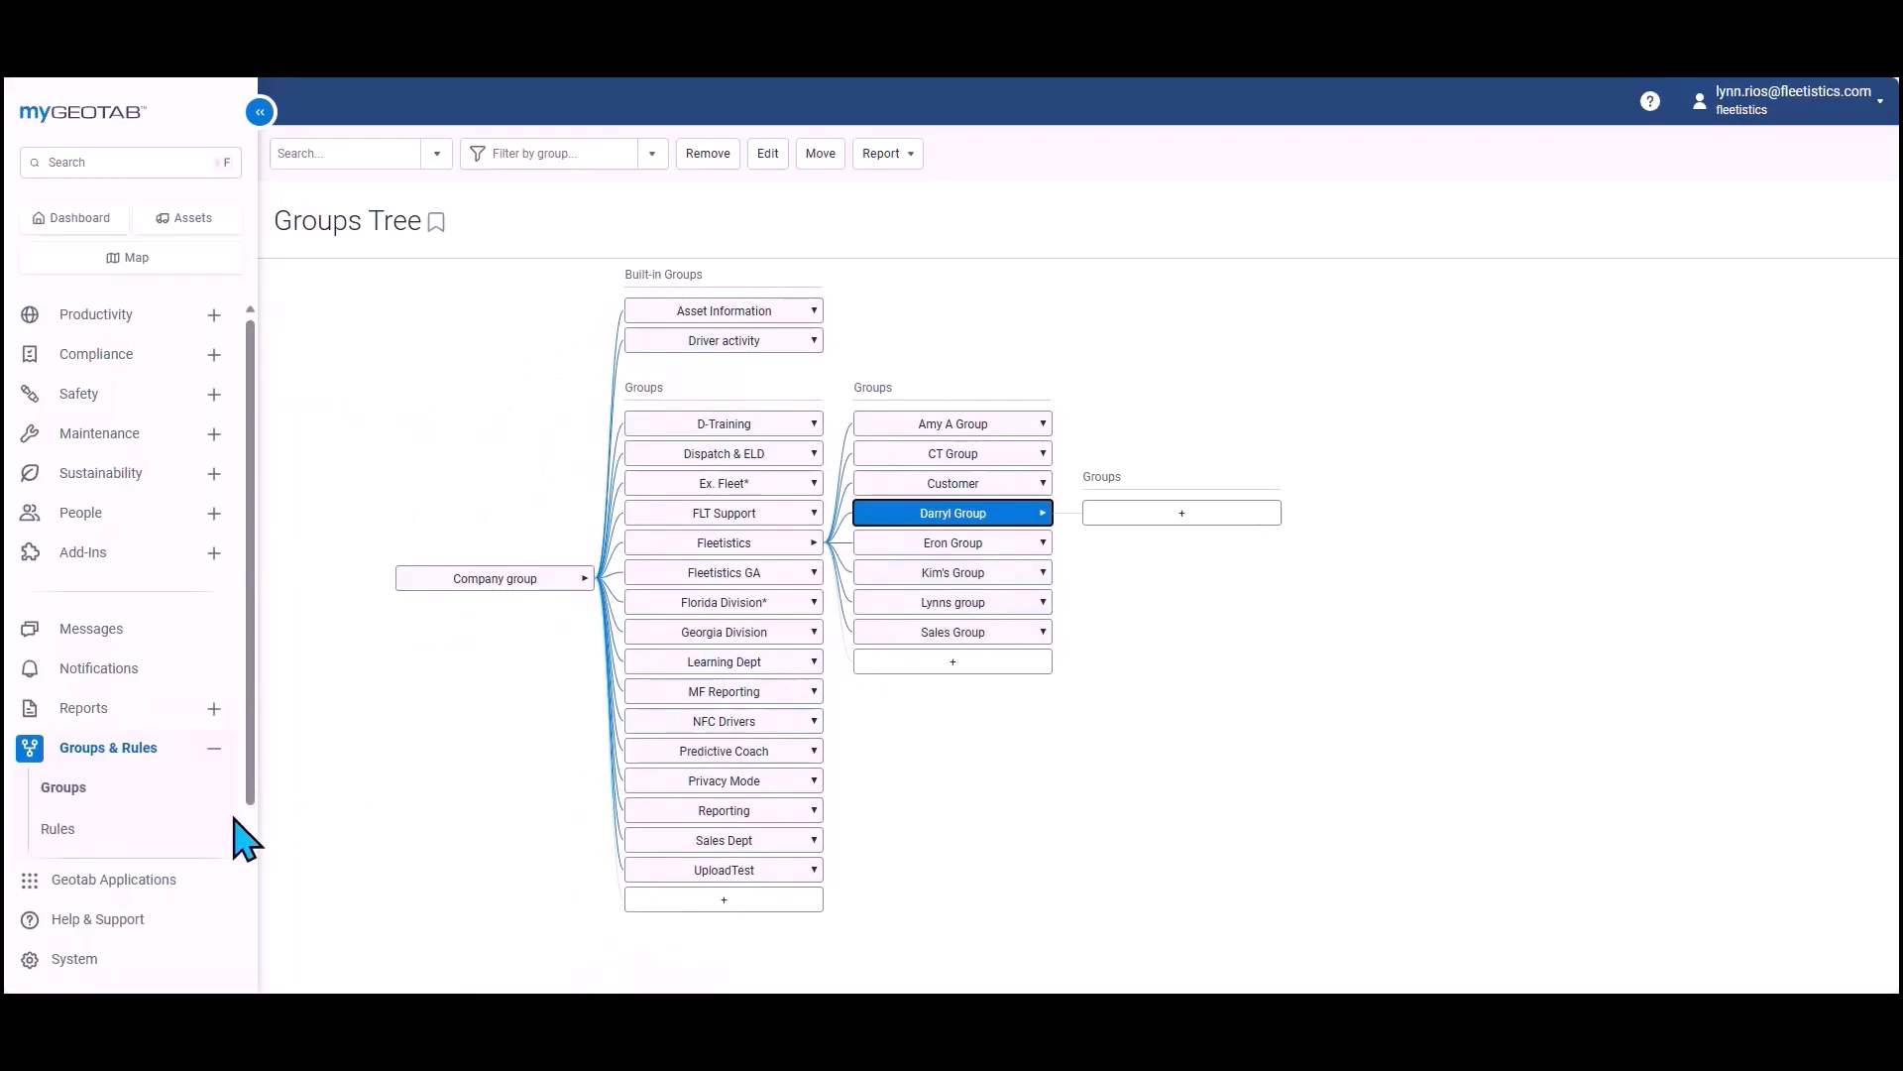
Step: Open the exception rules list and examine the built-in Safety rules, from Harsh Braking to Collision detection
{"action": "left_click", "coordinate": [180, 859]}
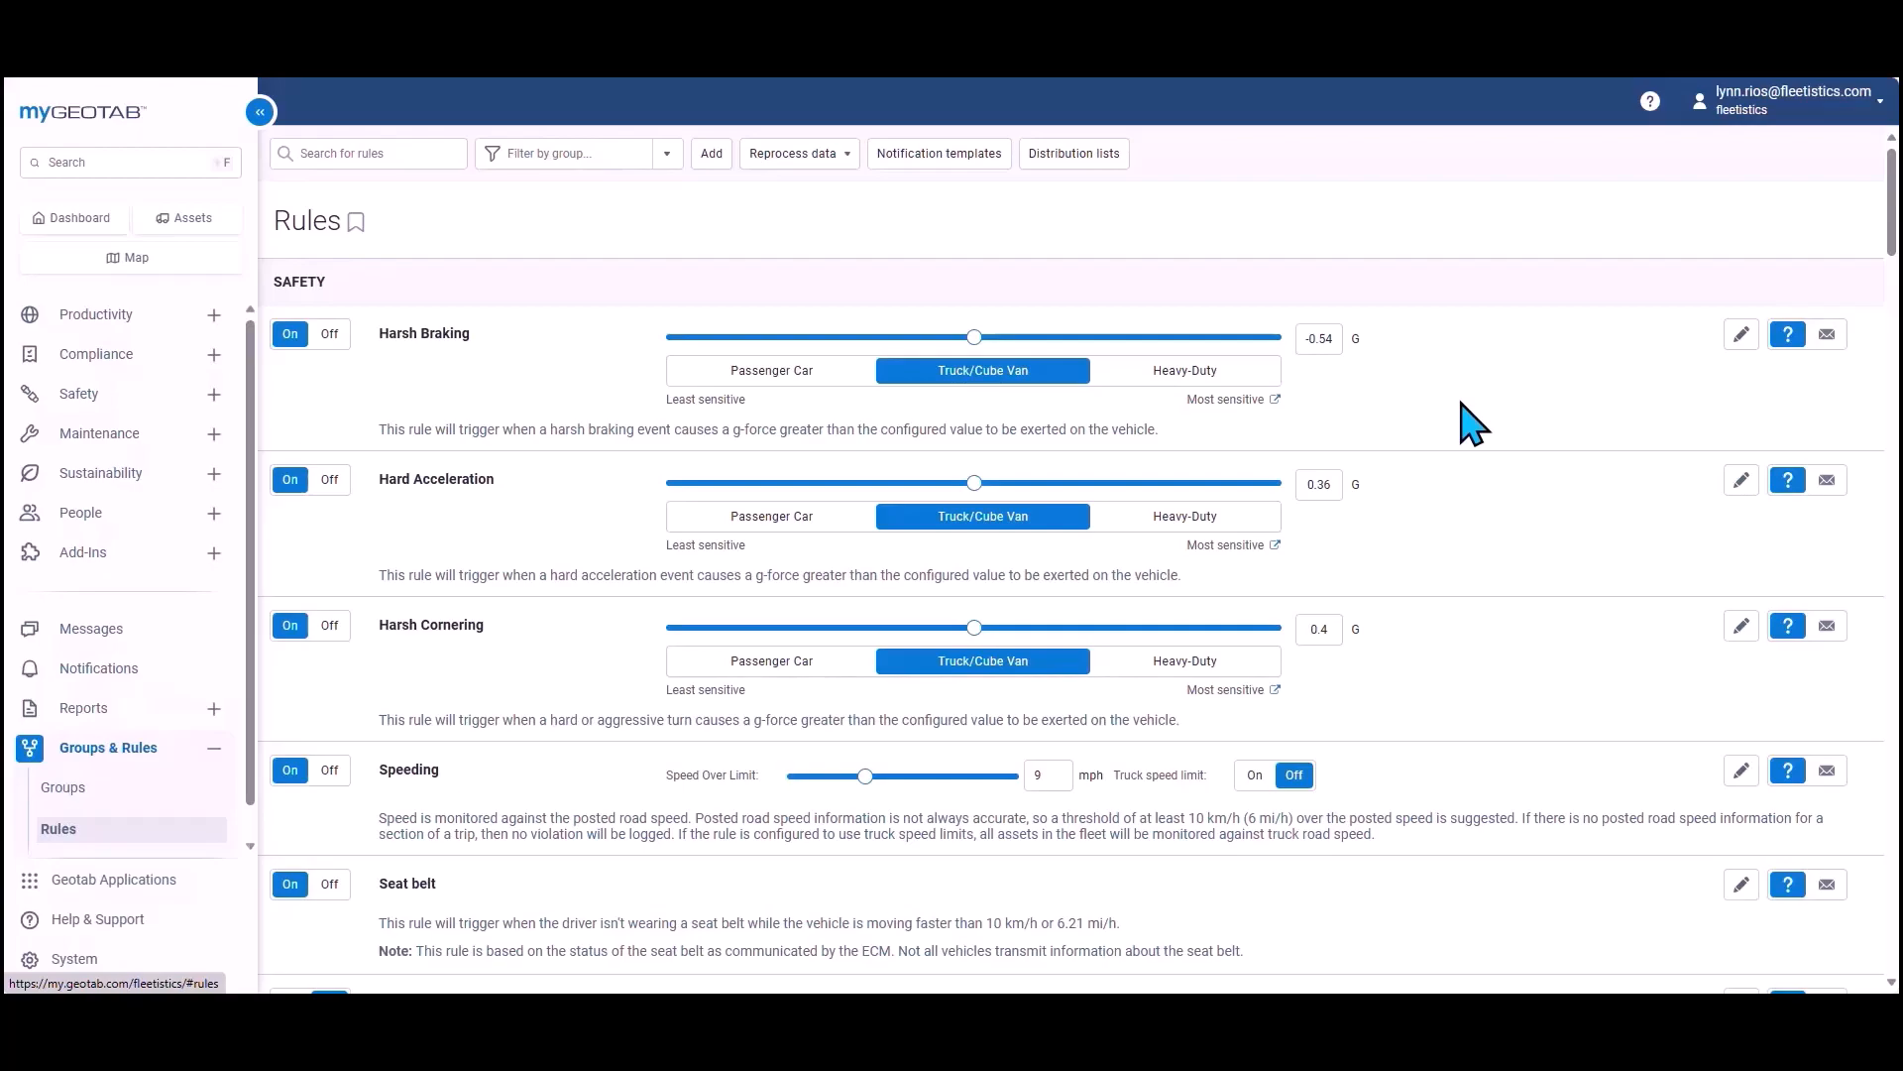
{"action": "scroll", "coordinate": [1480, 396], "scroll_direction": "down", "scroll_amount": 3}
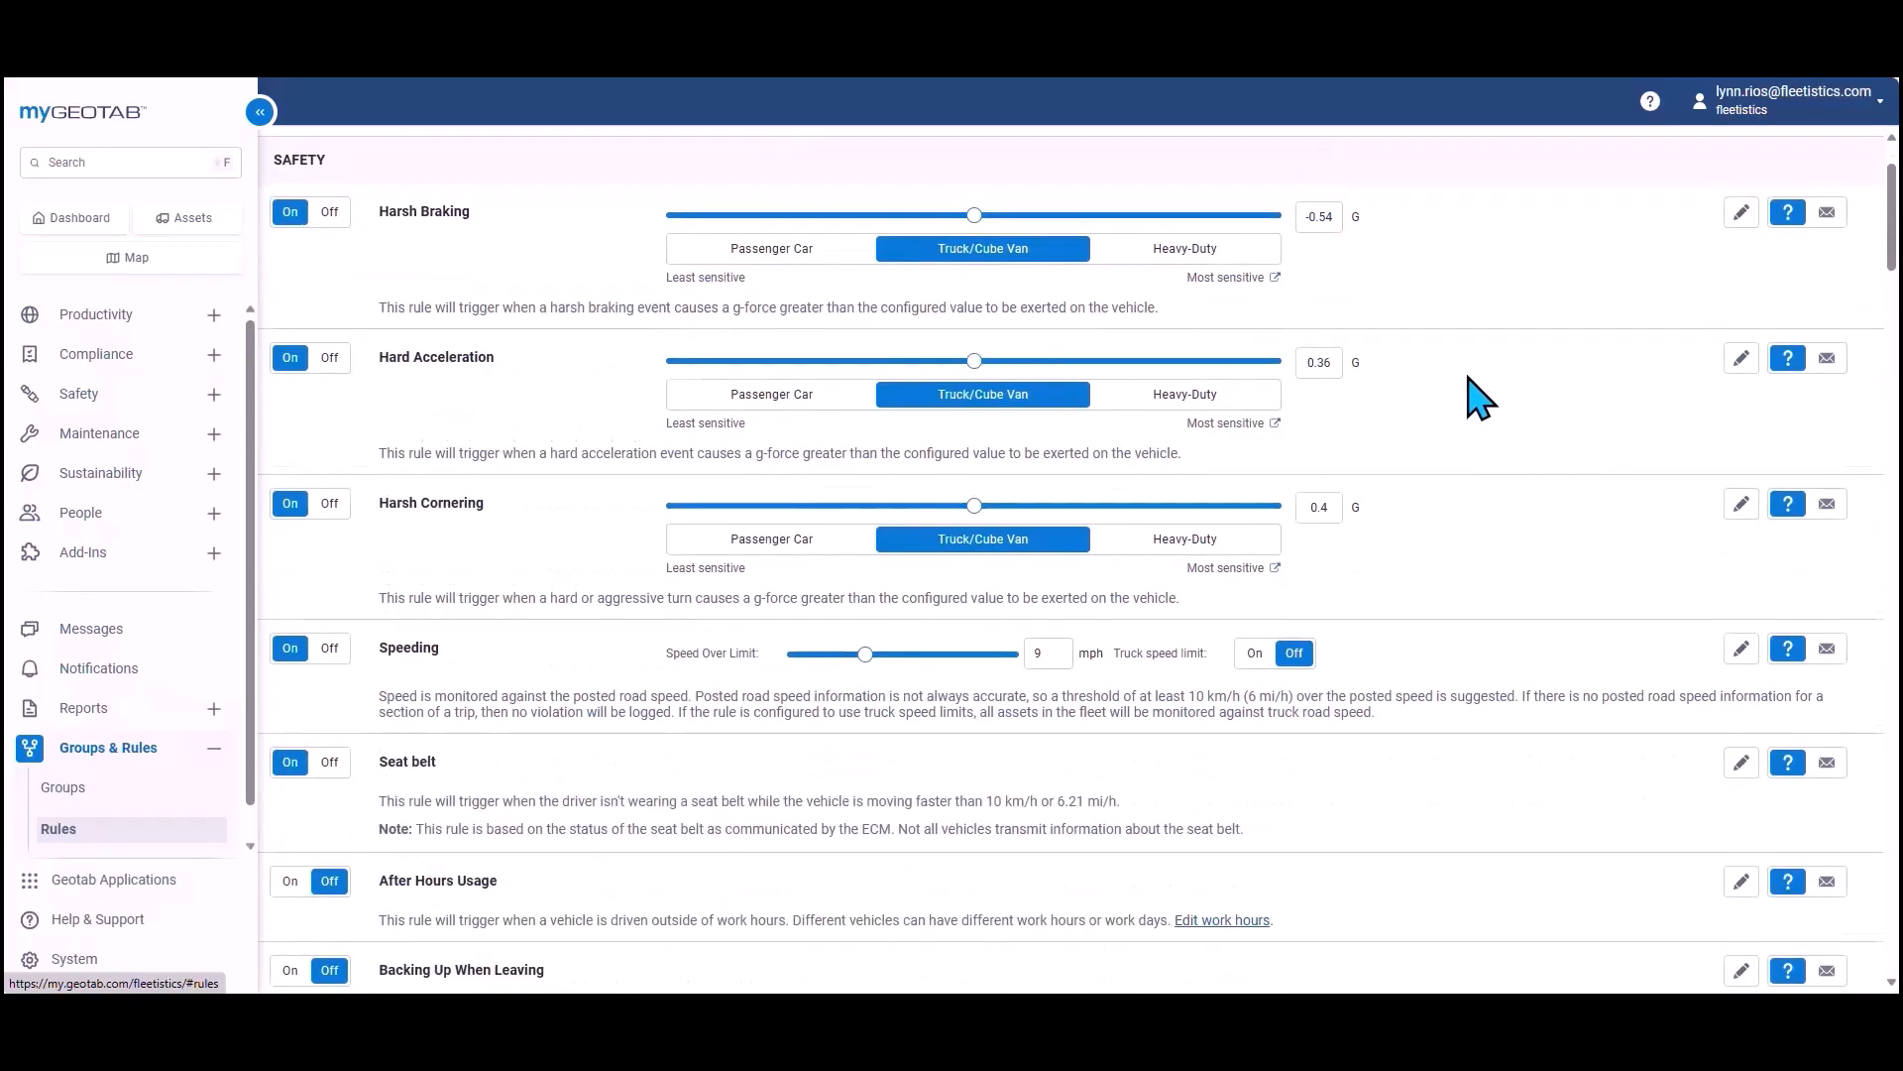
{"action": "scroll", "coordinate": [1480, 397], "scroll_direction": "down", "scroll_amount": 2}
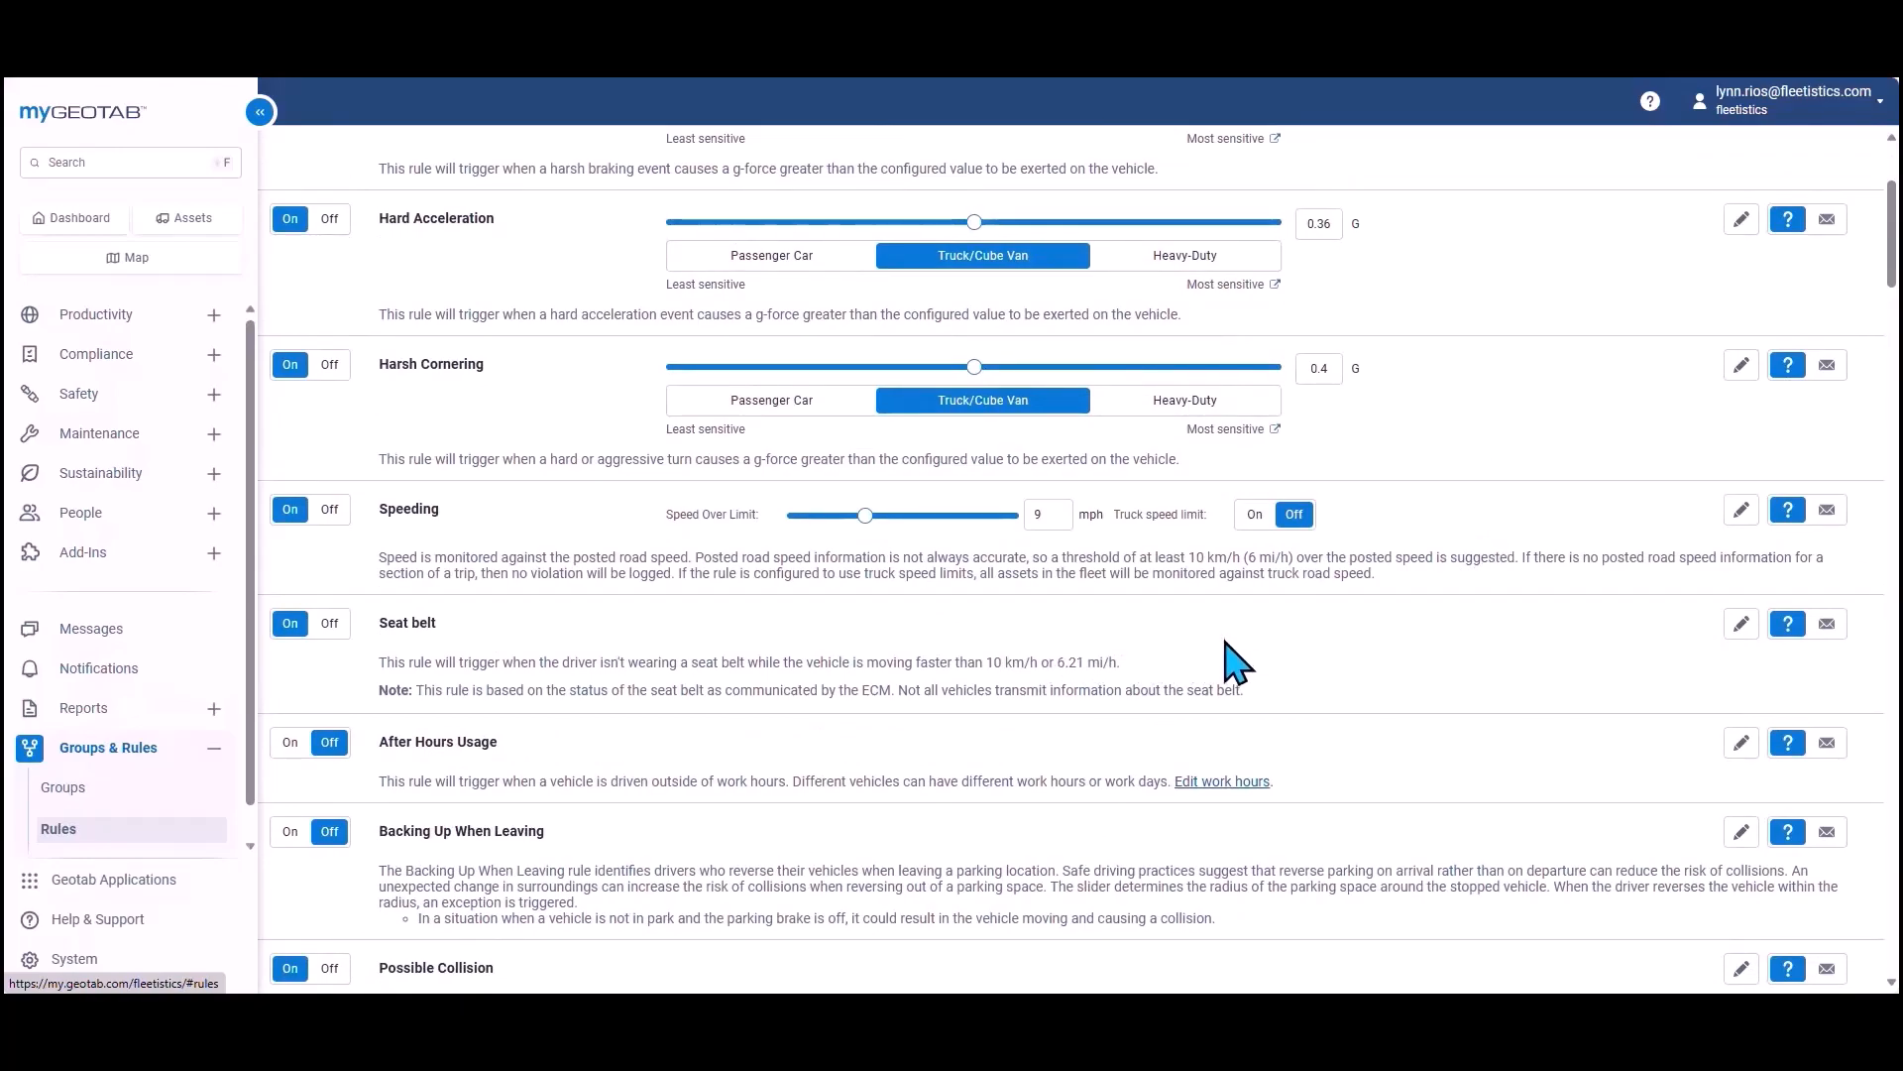
{"action": "scroll", "coordinate": [1230, 645], "scroll_direction": "up", "scroll_amount": 5}
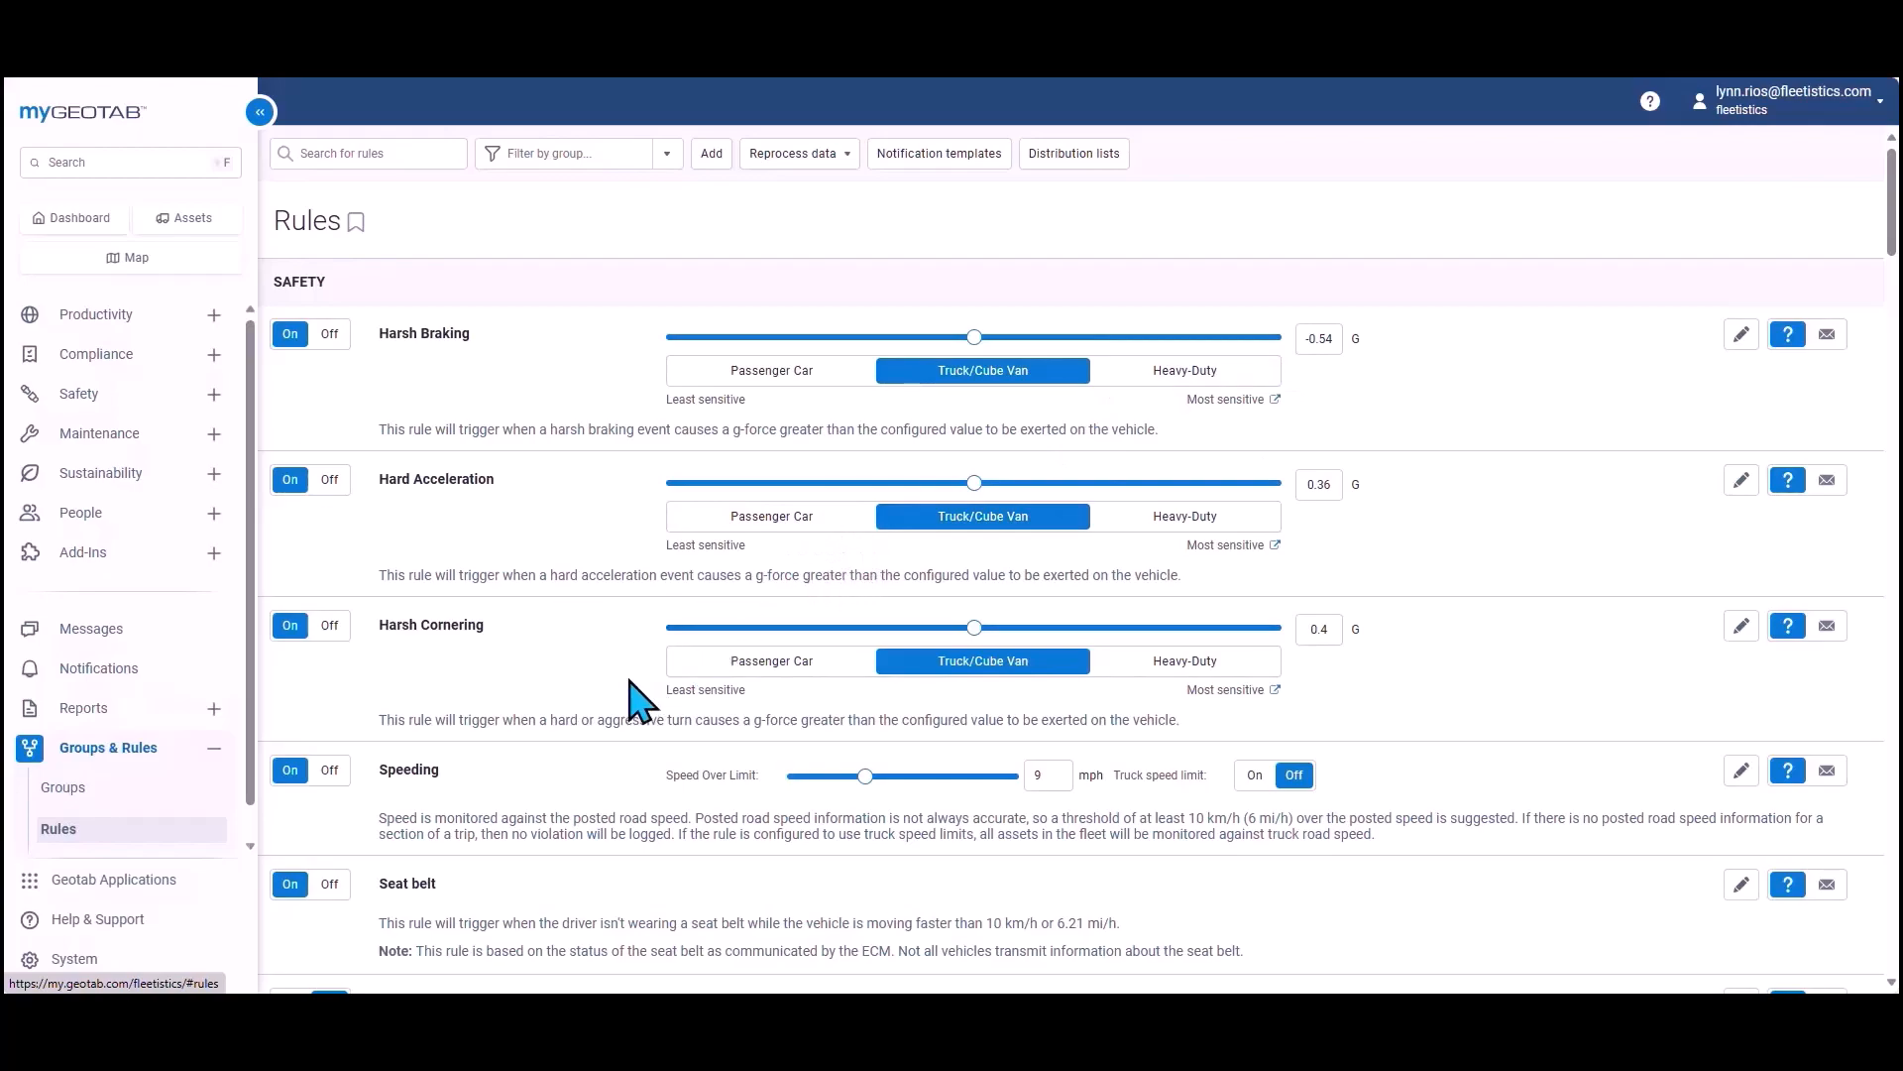
{"action": "scroll", "coordinate": [634, 700], "scroll_direction": "down", "scroll_amount": 5}
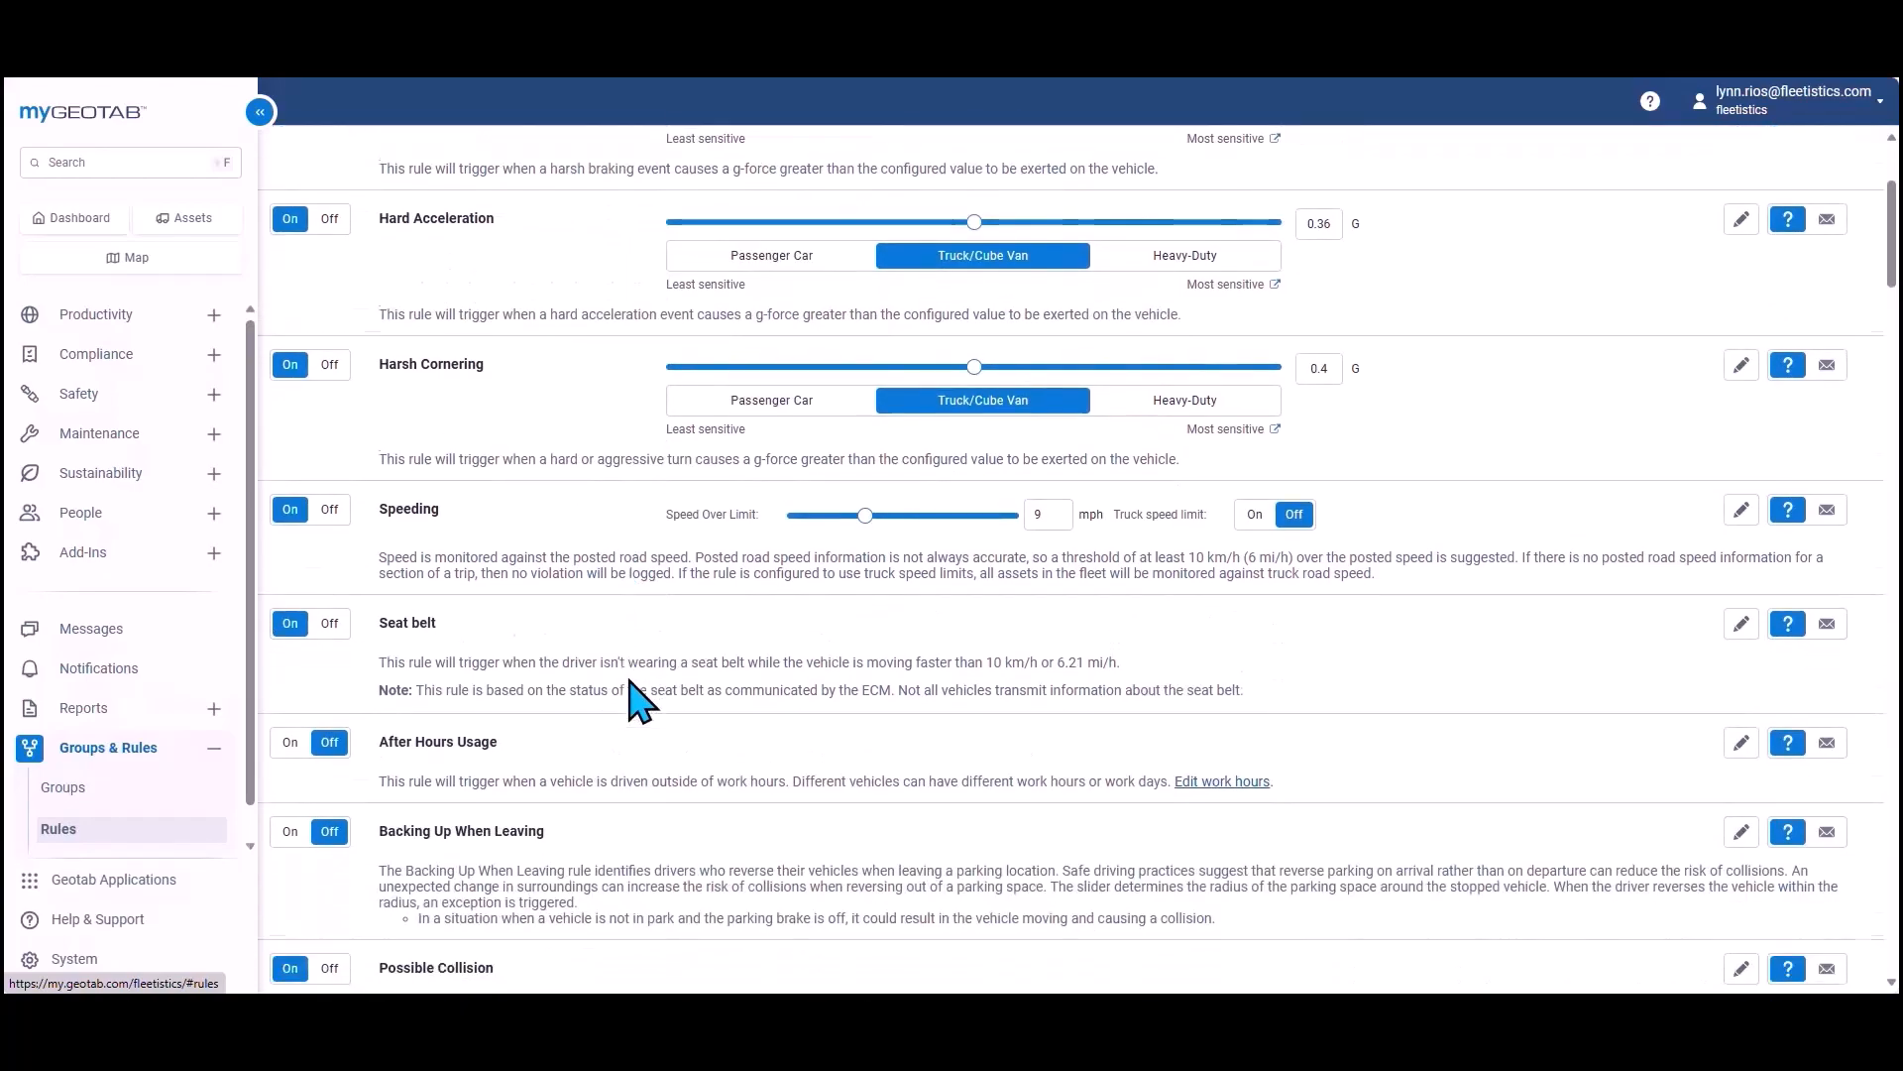
{"action": "scroll", "coordinate": [635, 700], "scroll_direction": "down", "scroll_amount": 3}
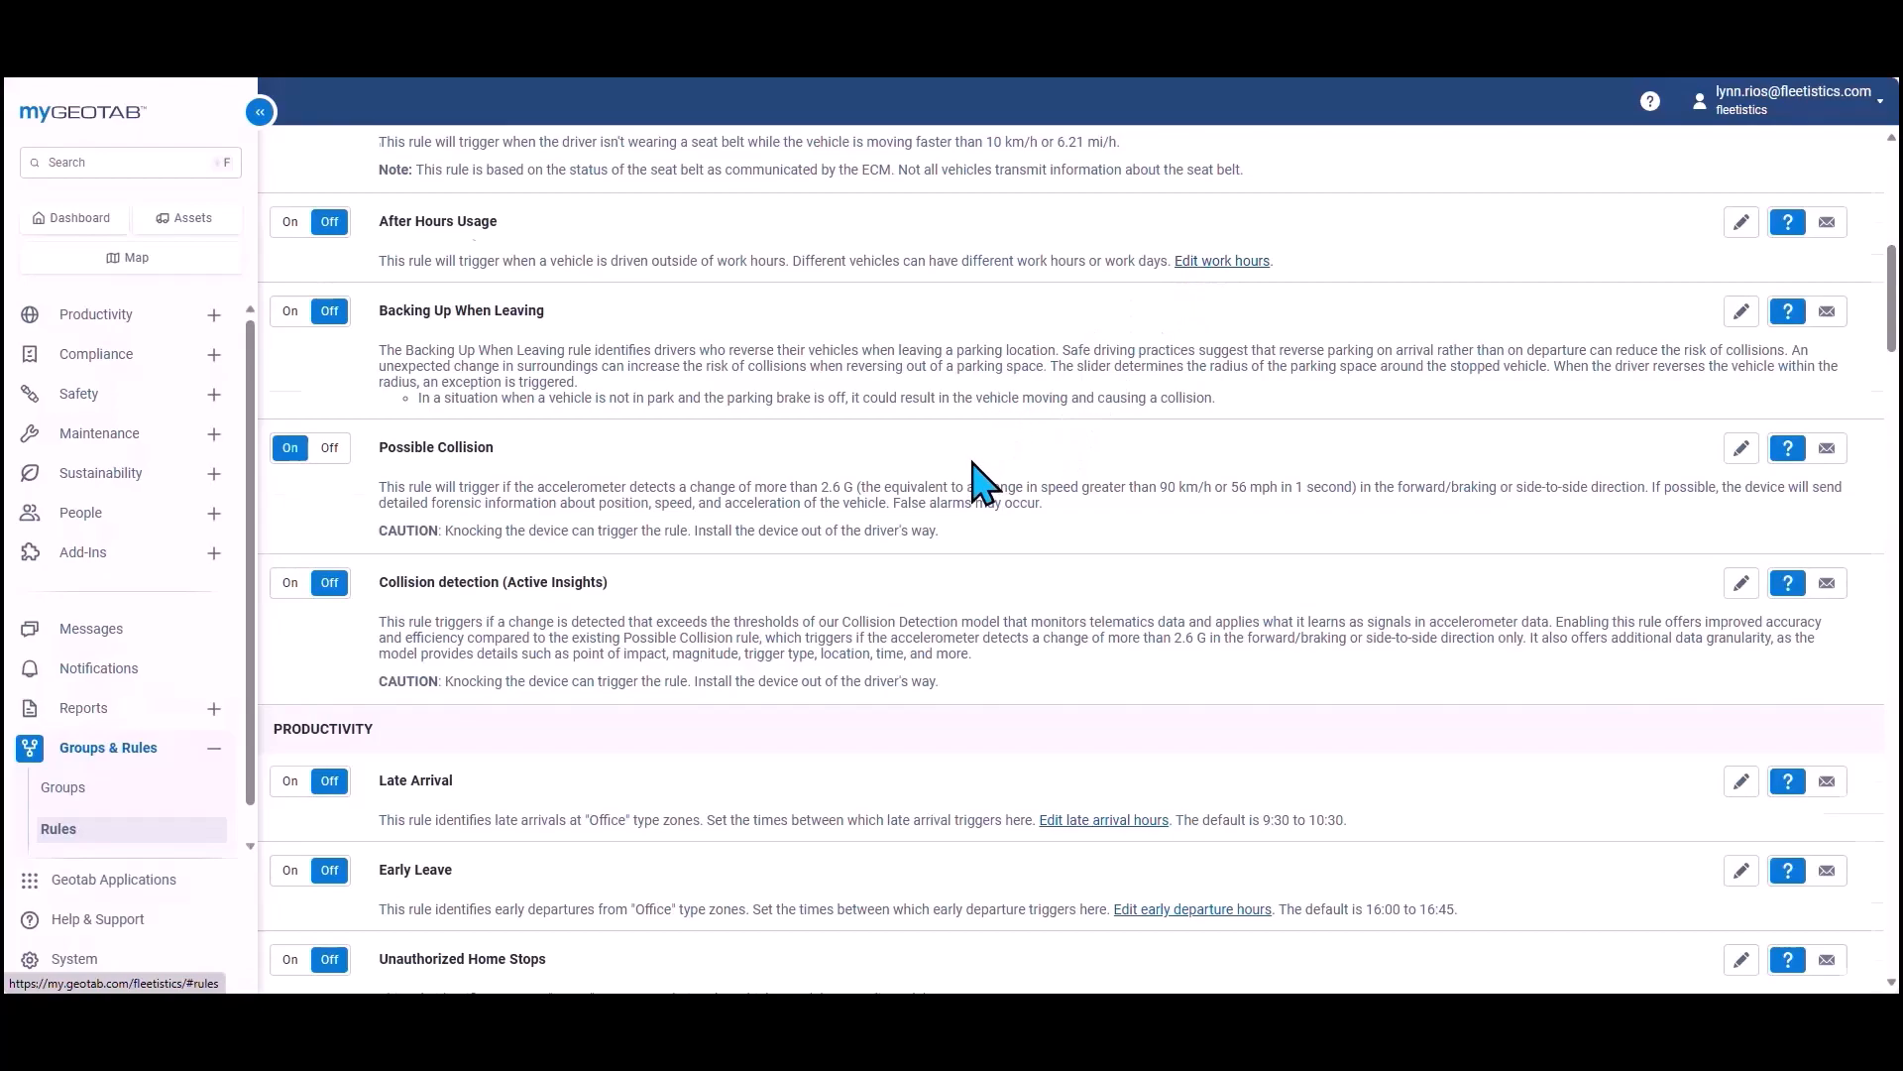
Step: Review the built-in Productivity and Fleet Optimization rules and their on/off settings
{"action": "scroll", "coordinate": [982, 483], "scroll_direction": "down", "scroll_amount": 3}
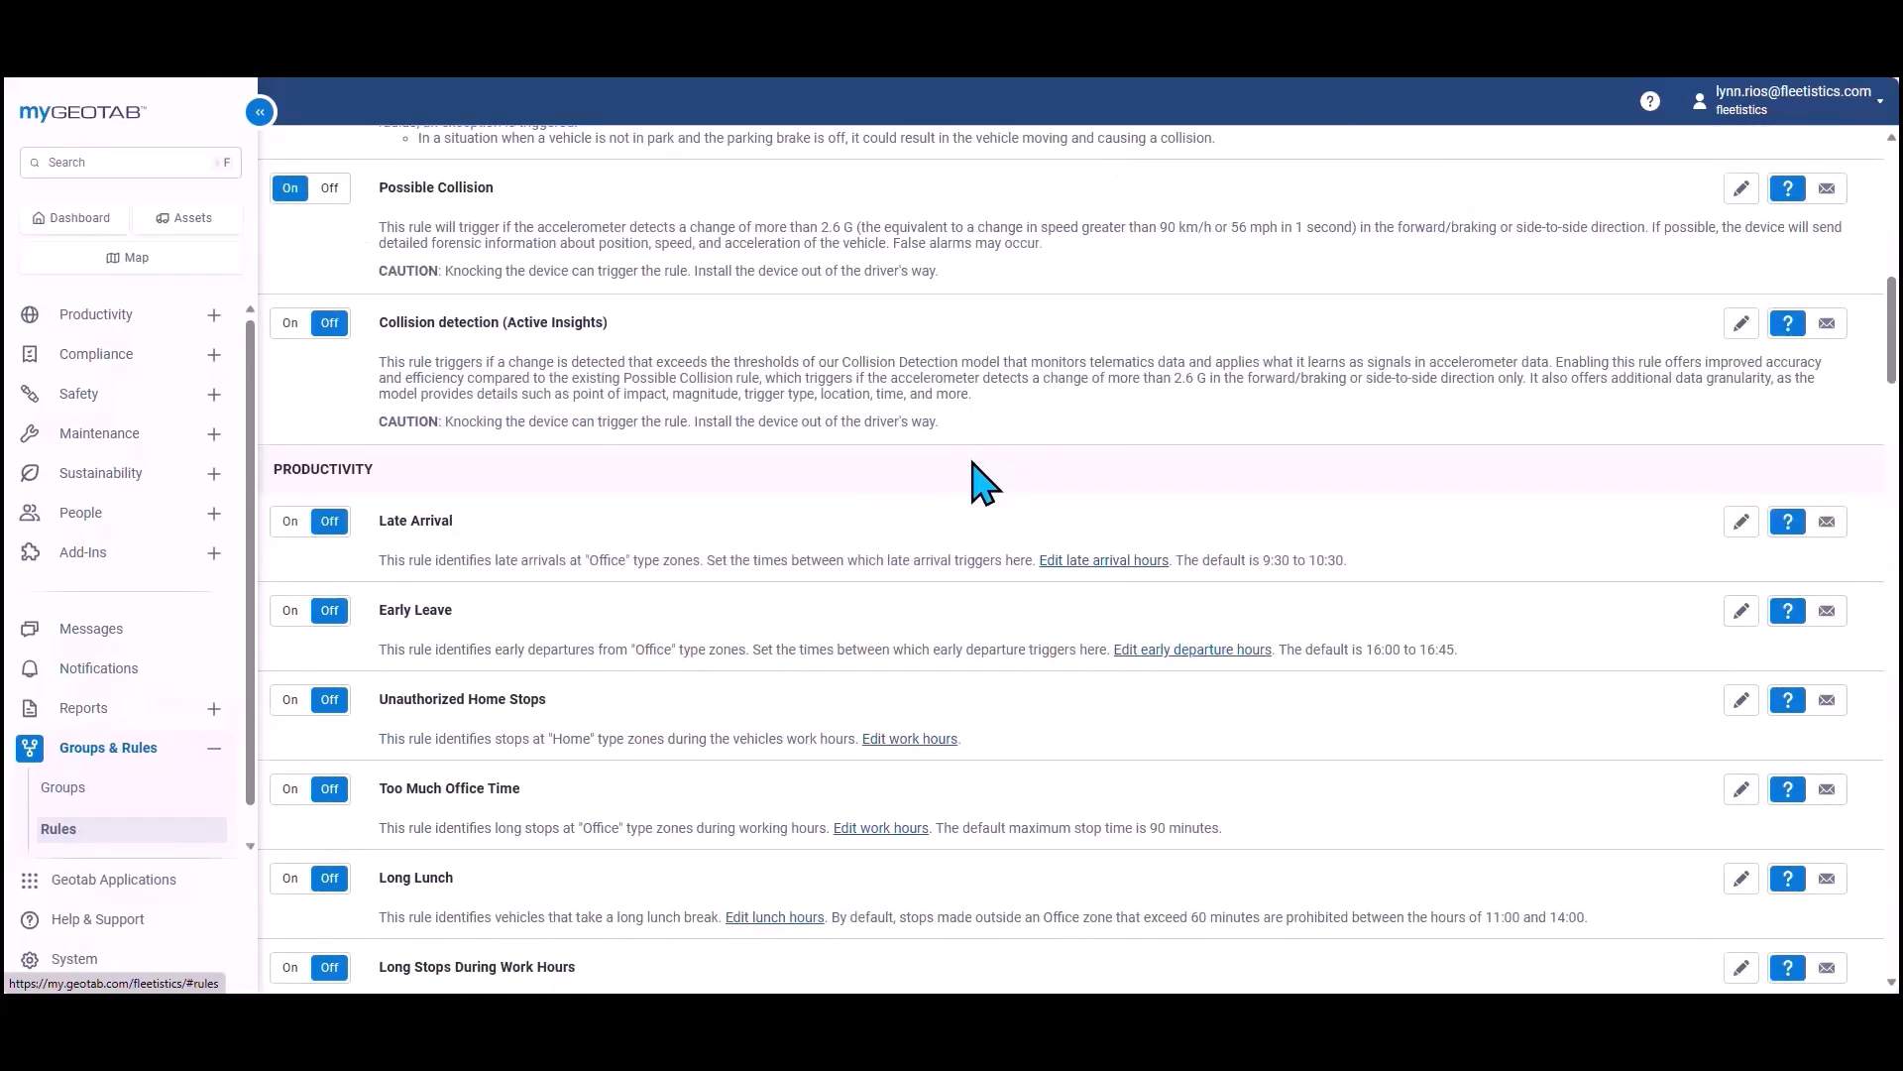
{"action": "scroll", "coordinate": [973, 461], "scroll_direction": "down", "scroll_amount": 1}
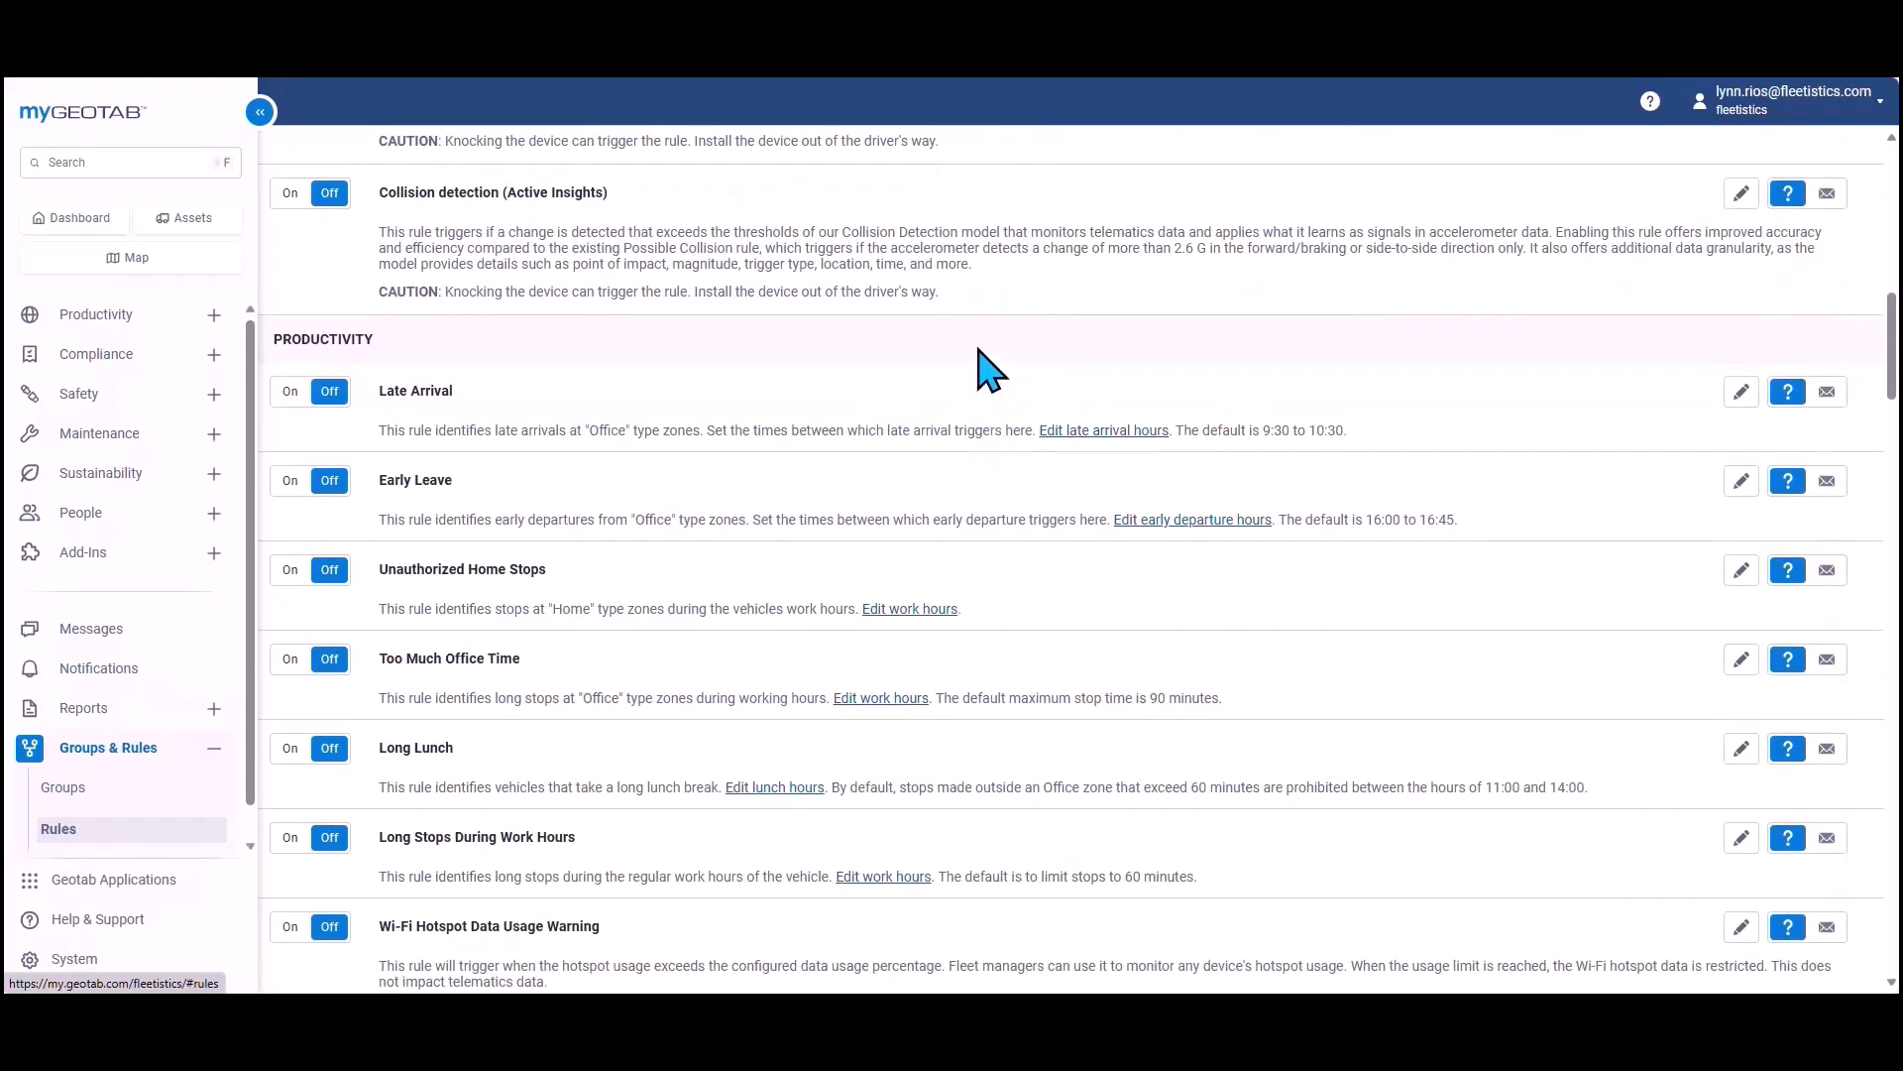
{"action": "scroll", "coordinate": [979, 347], "scroll_direction": "down", "scroll_amount": 1}
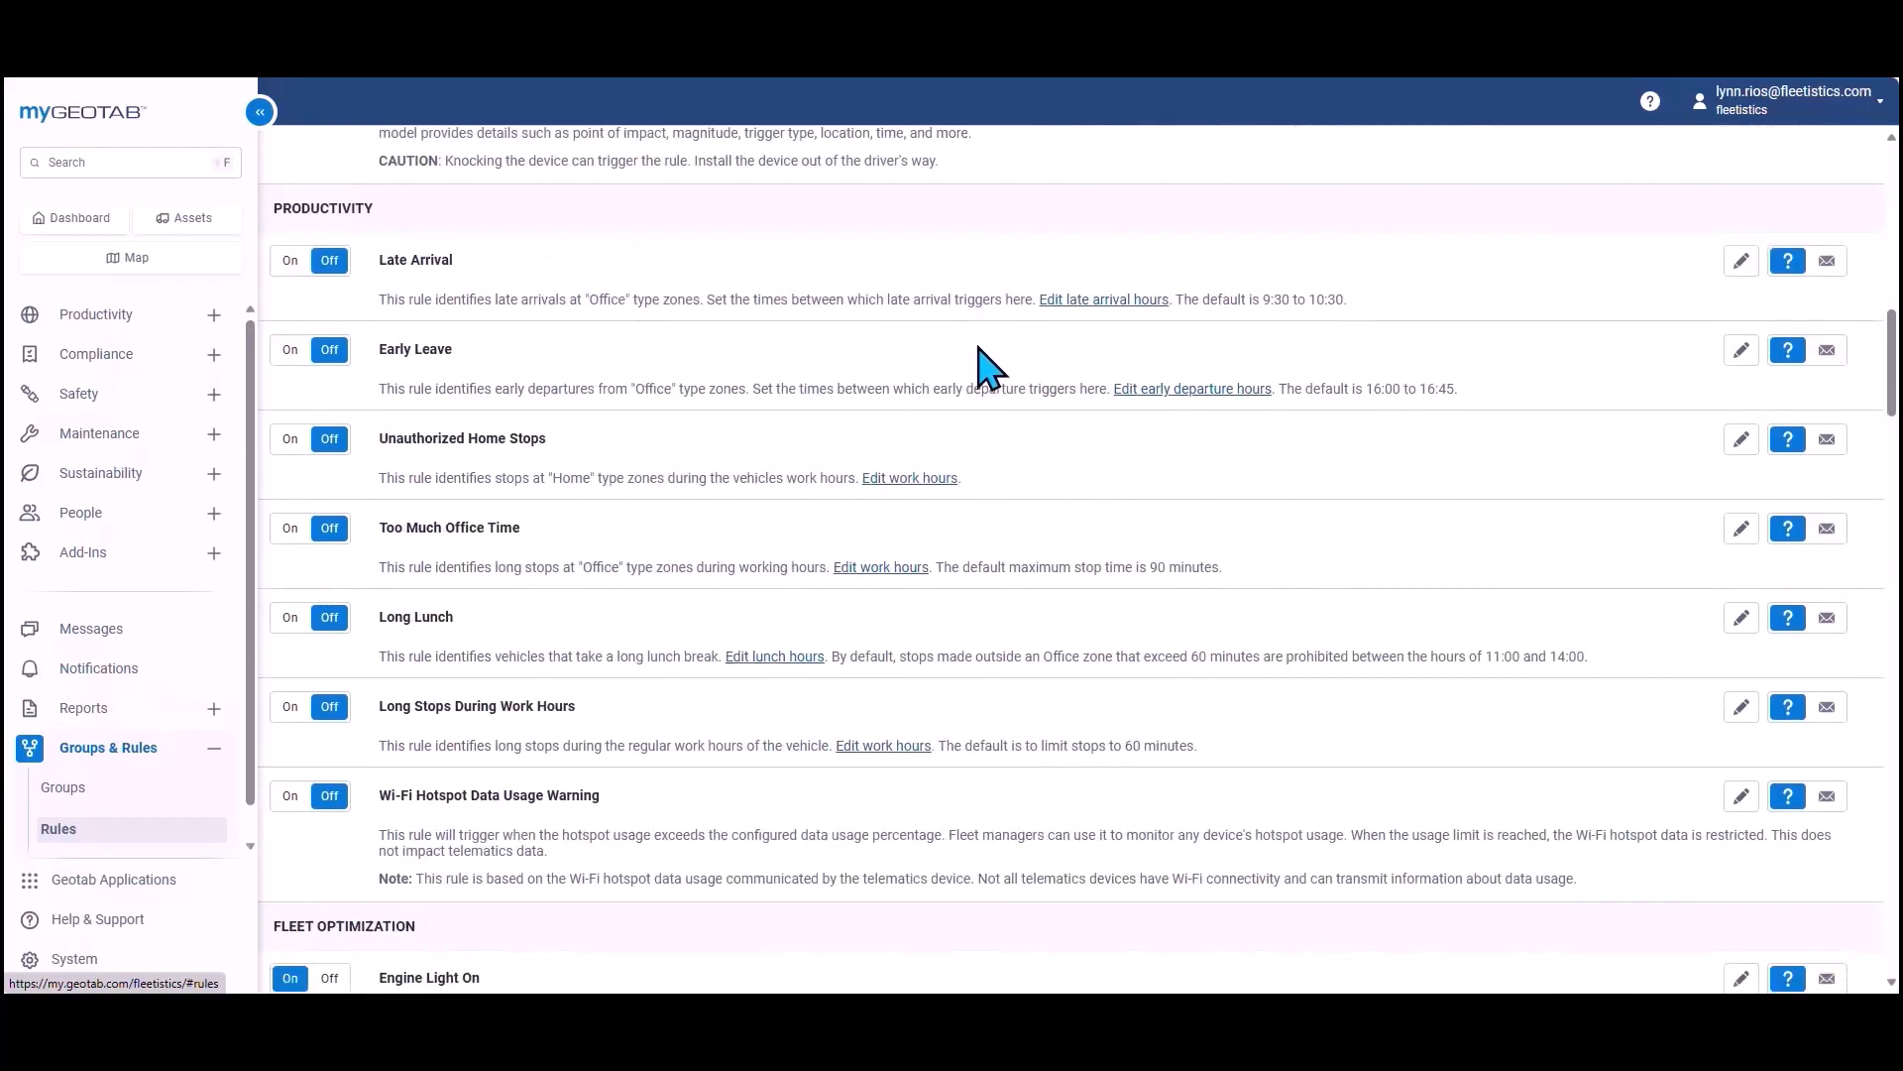
{"action": "scroll", "coordinate": [951, 387], "scroll_direction": "down", "scroll_amount": 1}
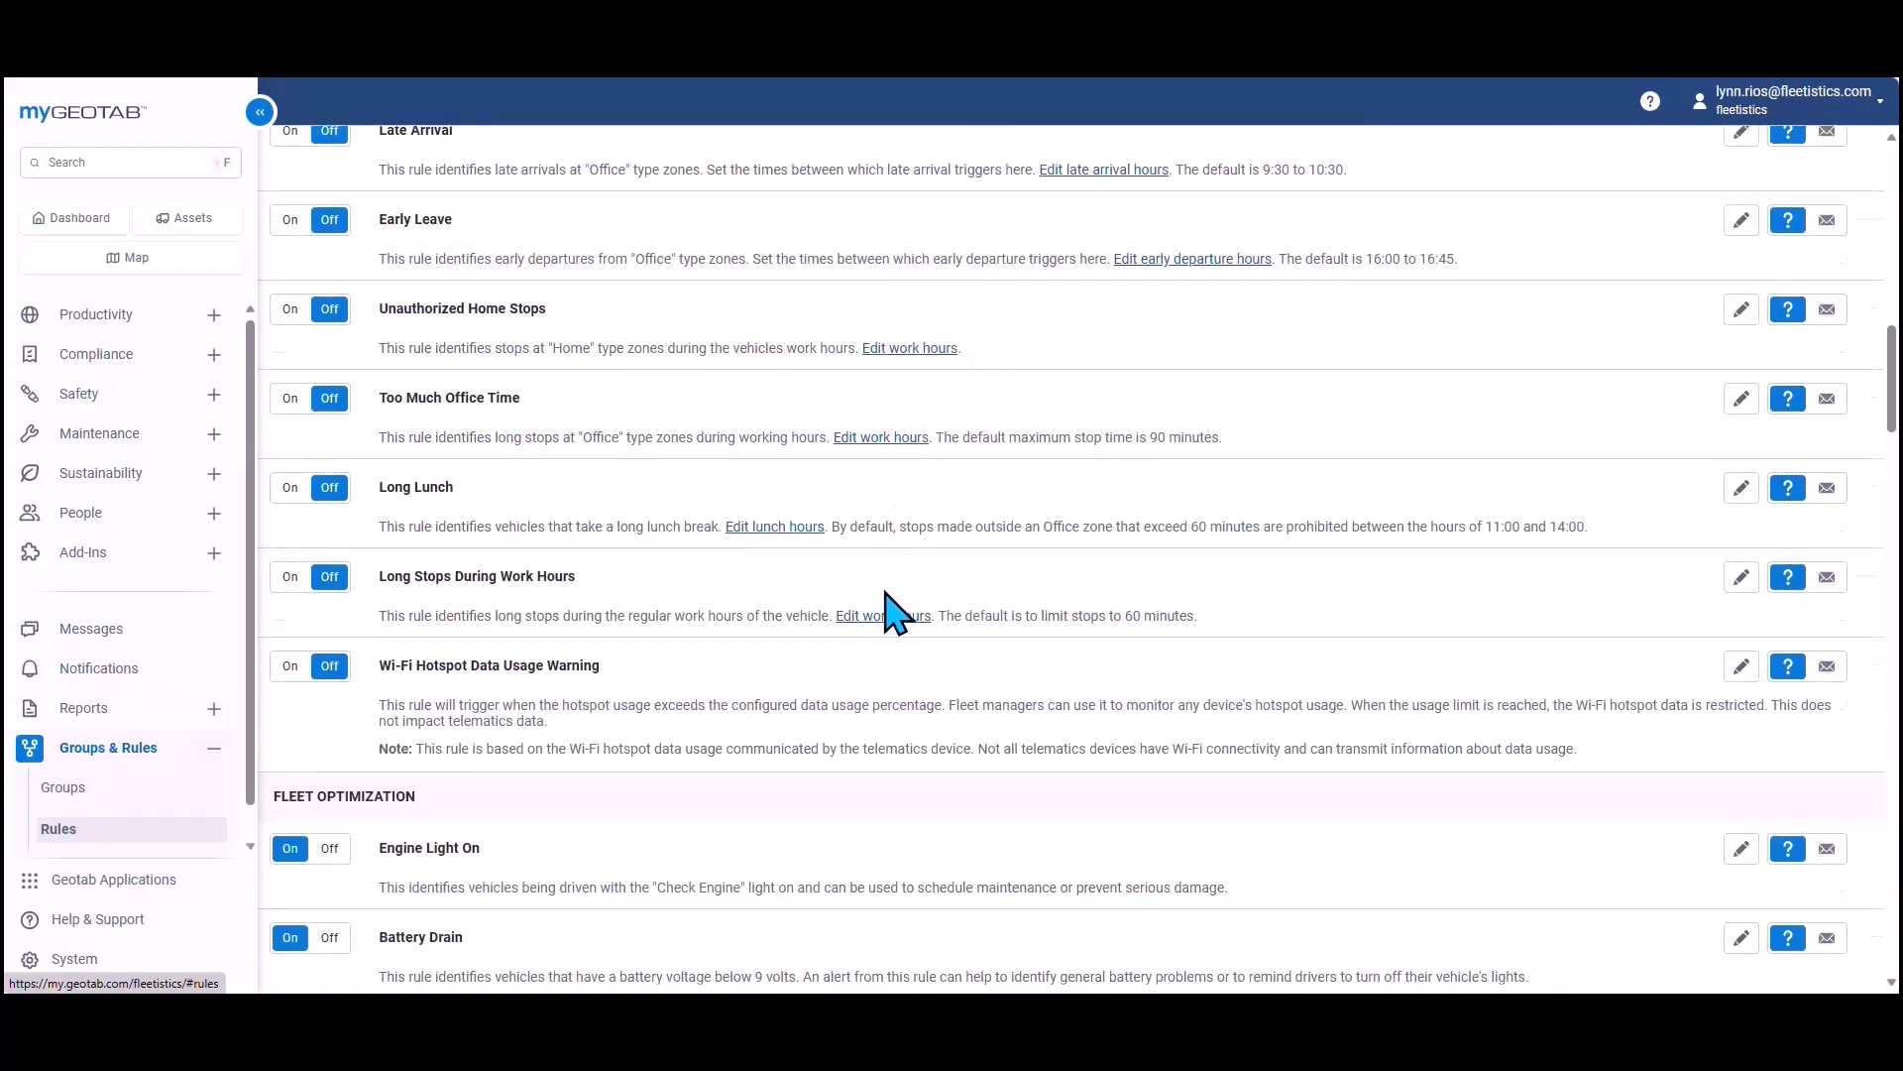
{"action": "scroll", "coordinate": [896, 614], "scroll_direction": "up", "scroll_amount": 1}
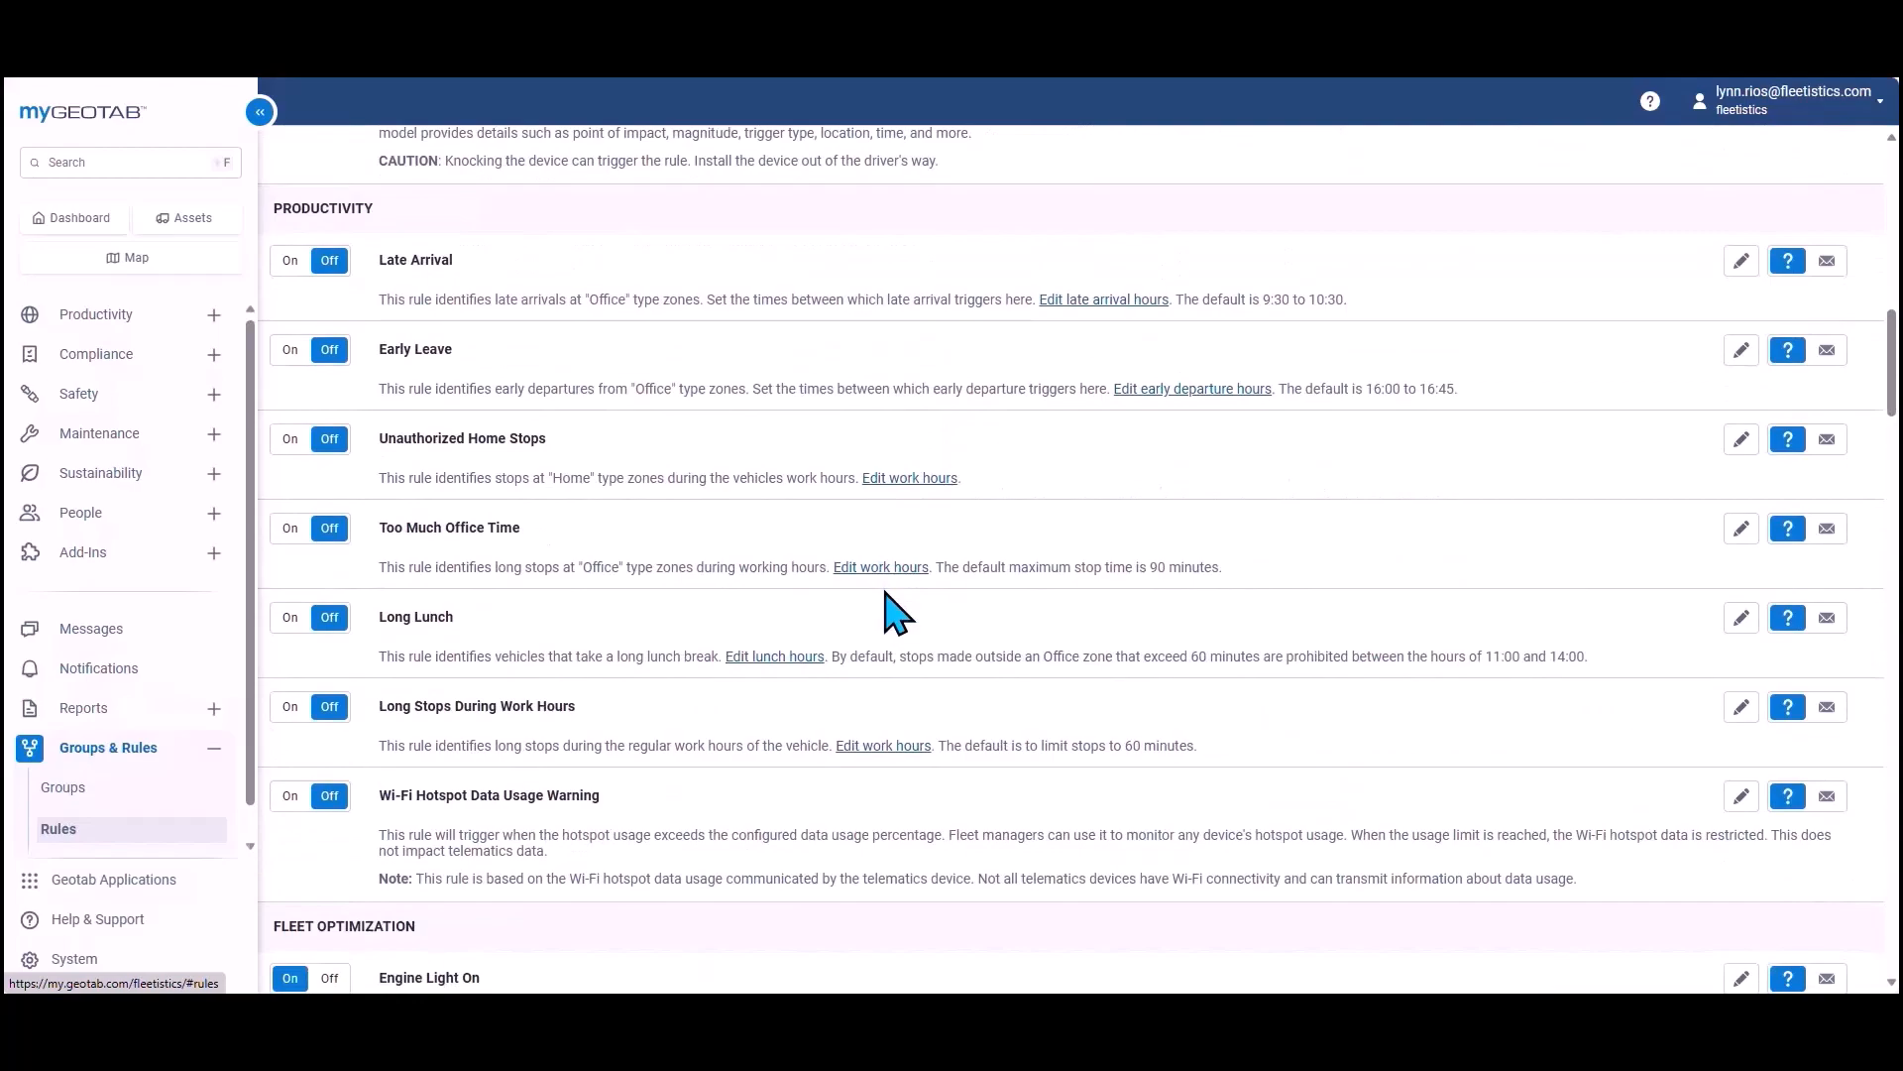
{"action": "scroll", "coordinate": [895, 614], "scroll_direction": "down", "scroll_amount": 5}
{"action": "scroll", "coordinate": [895, 613], "scroll_direction": "down", "scroll_amount": 1}
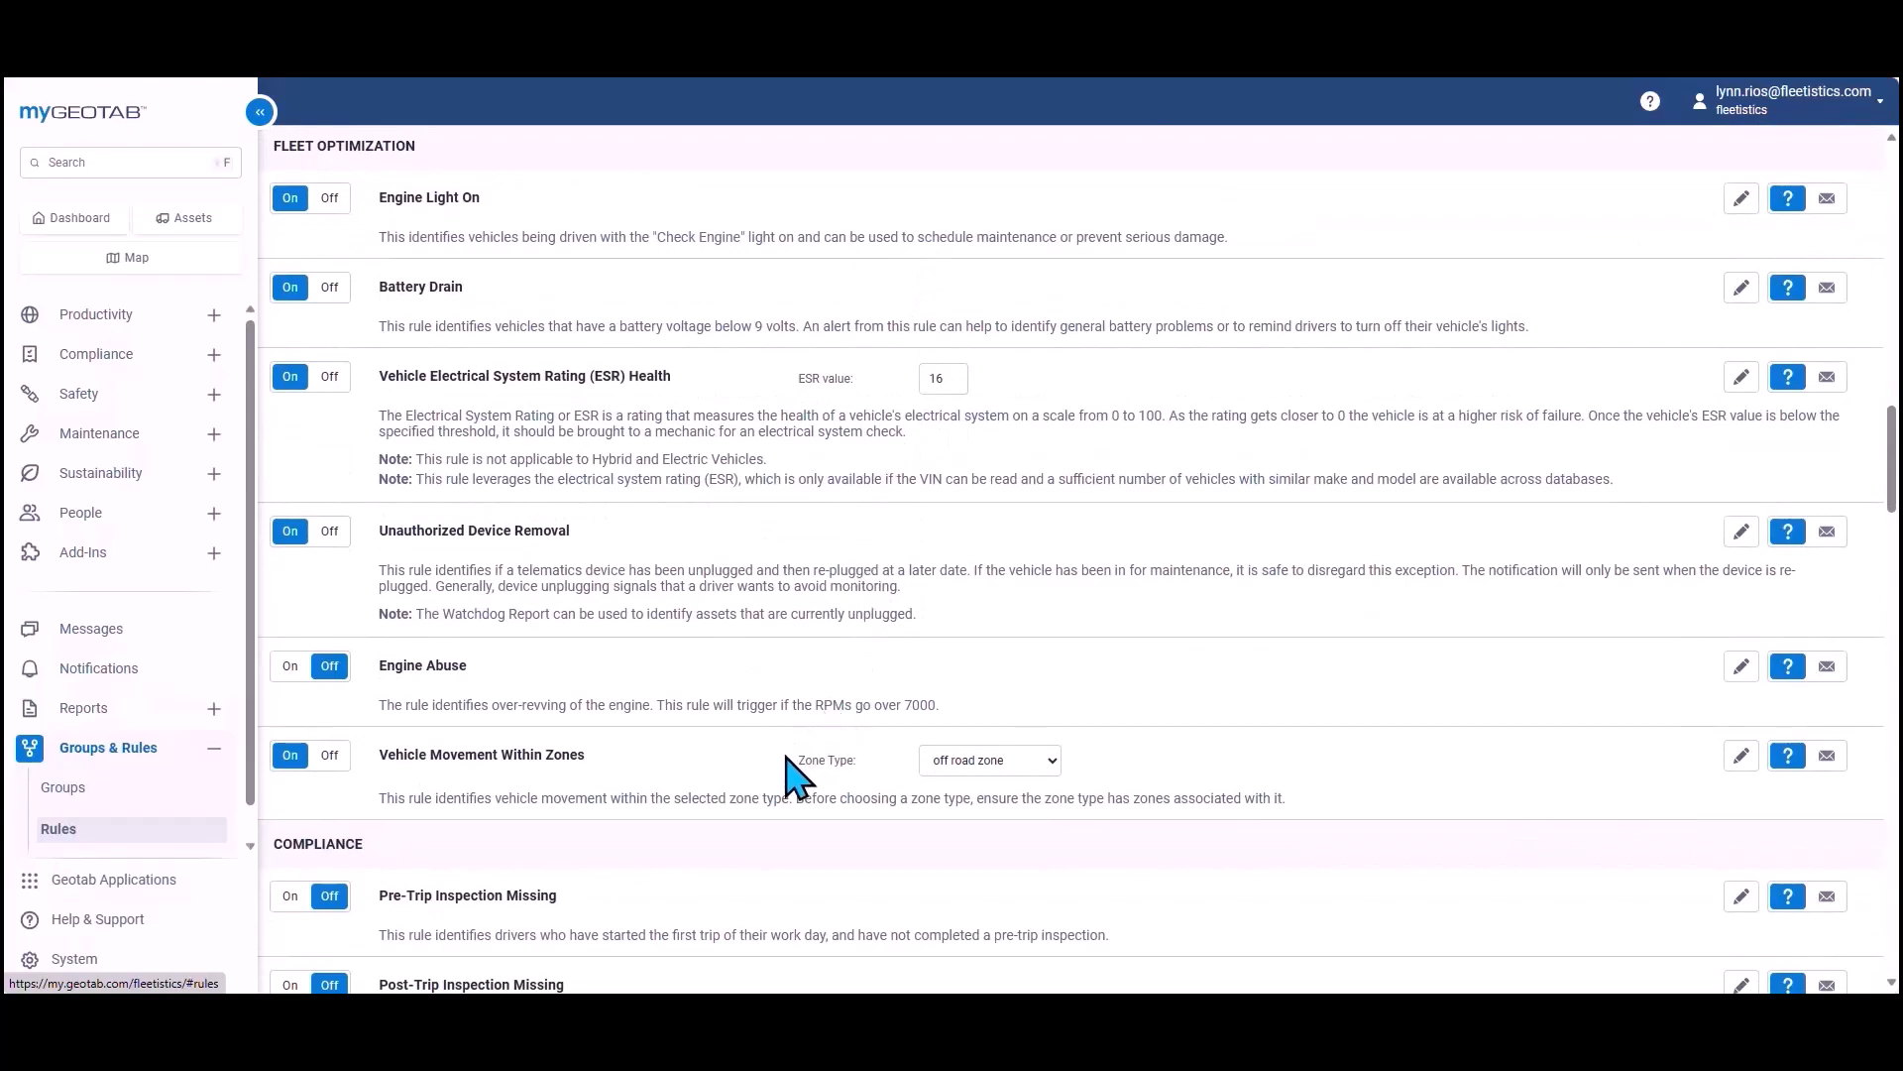
Step: Examine the built-in Compliance, Sustainability, Material Management and System rules
{"action": "scroll", "coordinate": [788, 758], "scroll_direction": "down", "scroll_amount": 7}
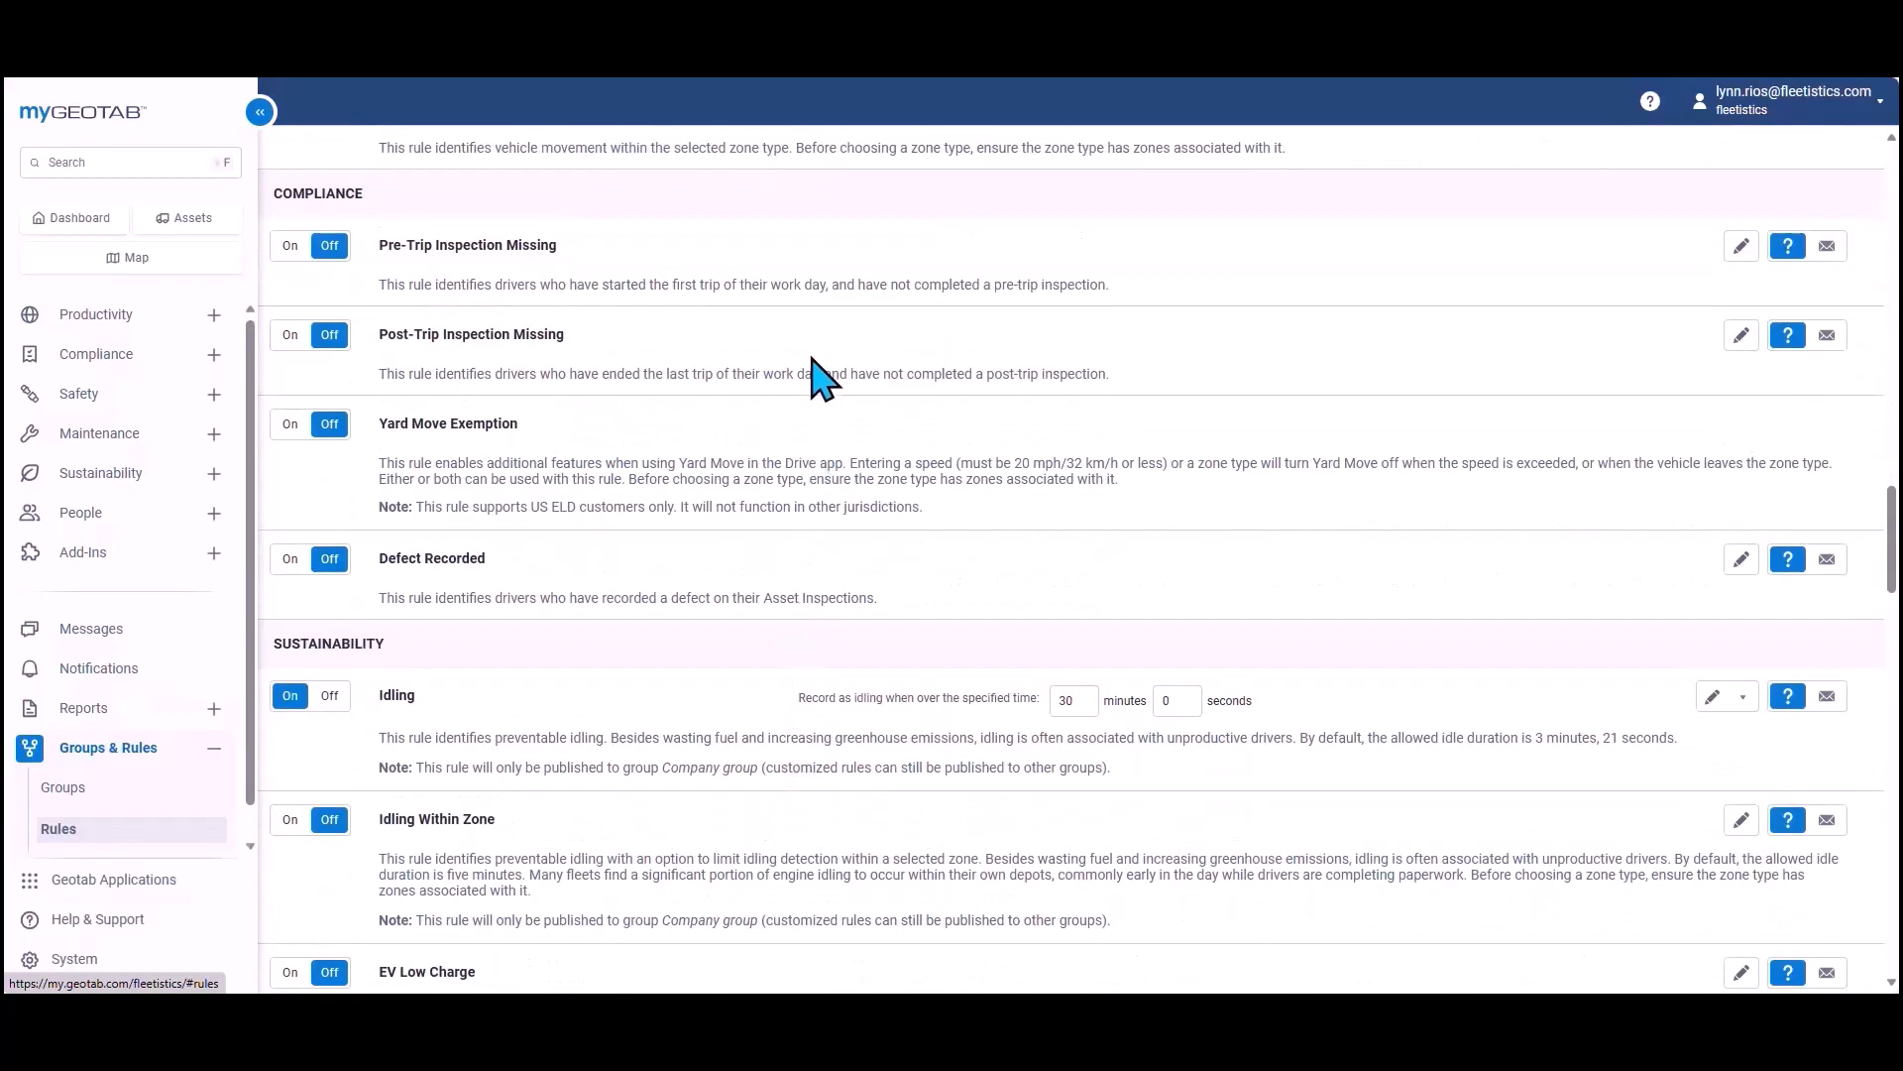
{"action": "scroll", "coordinate": [780, 674], "scroll_direction": "down", "scroll_amount": 4}
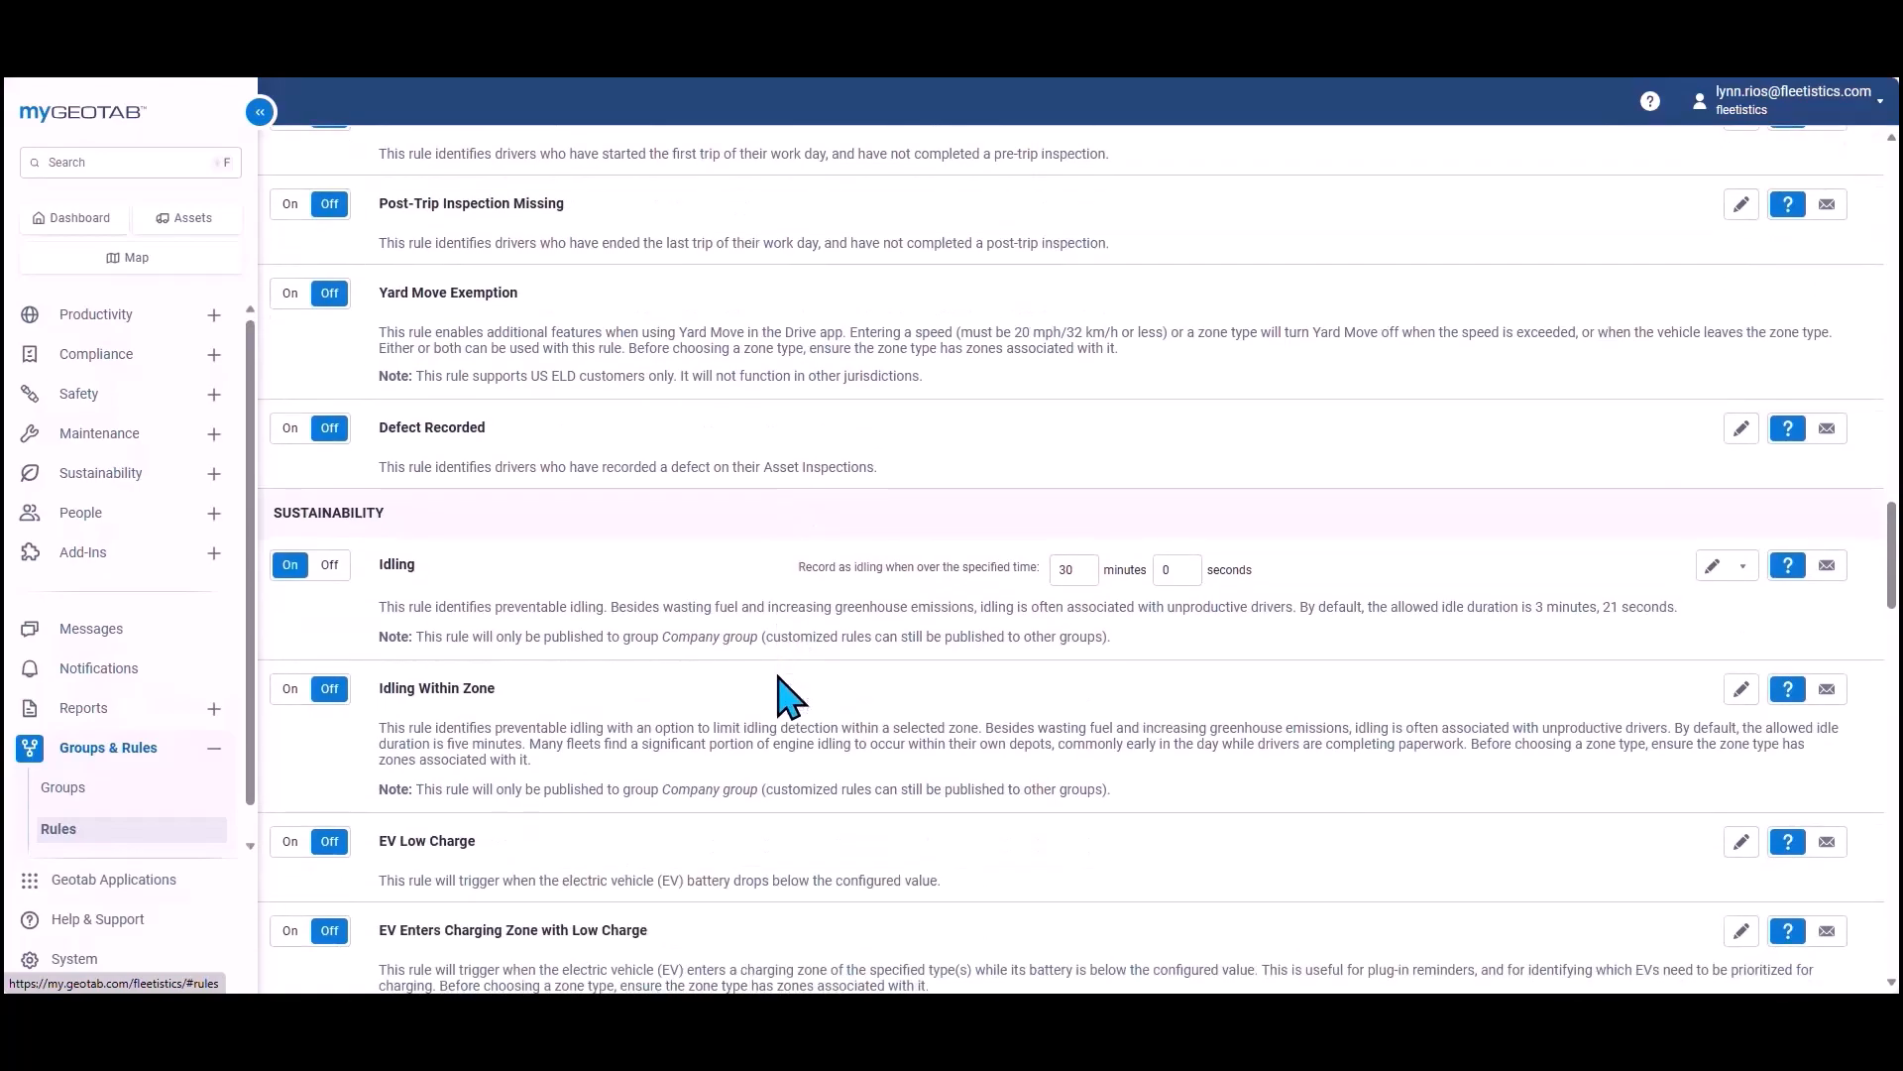
{"action": "scroll", "coordinate": [786, 696], "scroll_direction": "down", "scroll_amount": 3}
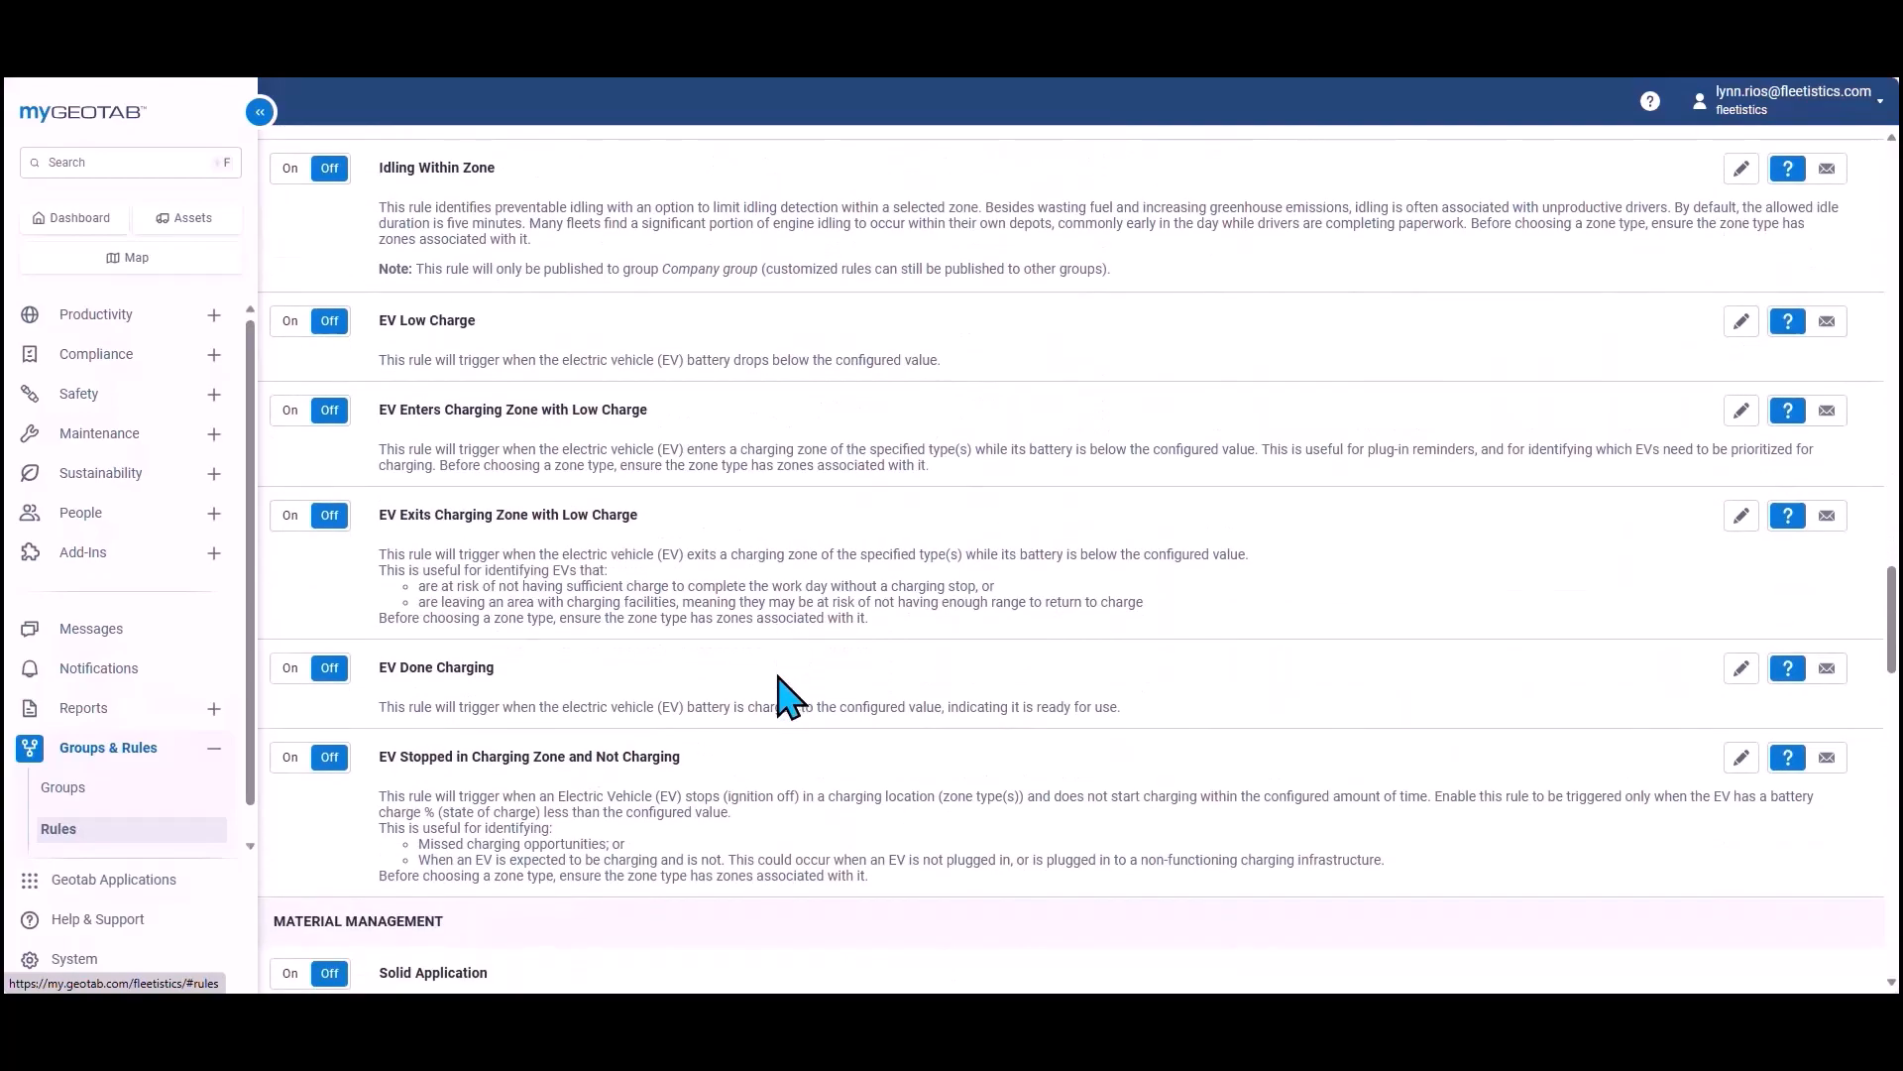
{"action": "scroll", "coordinate": [788, 684], "scroll_direction": "down", "scroll_amount": 3}
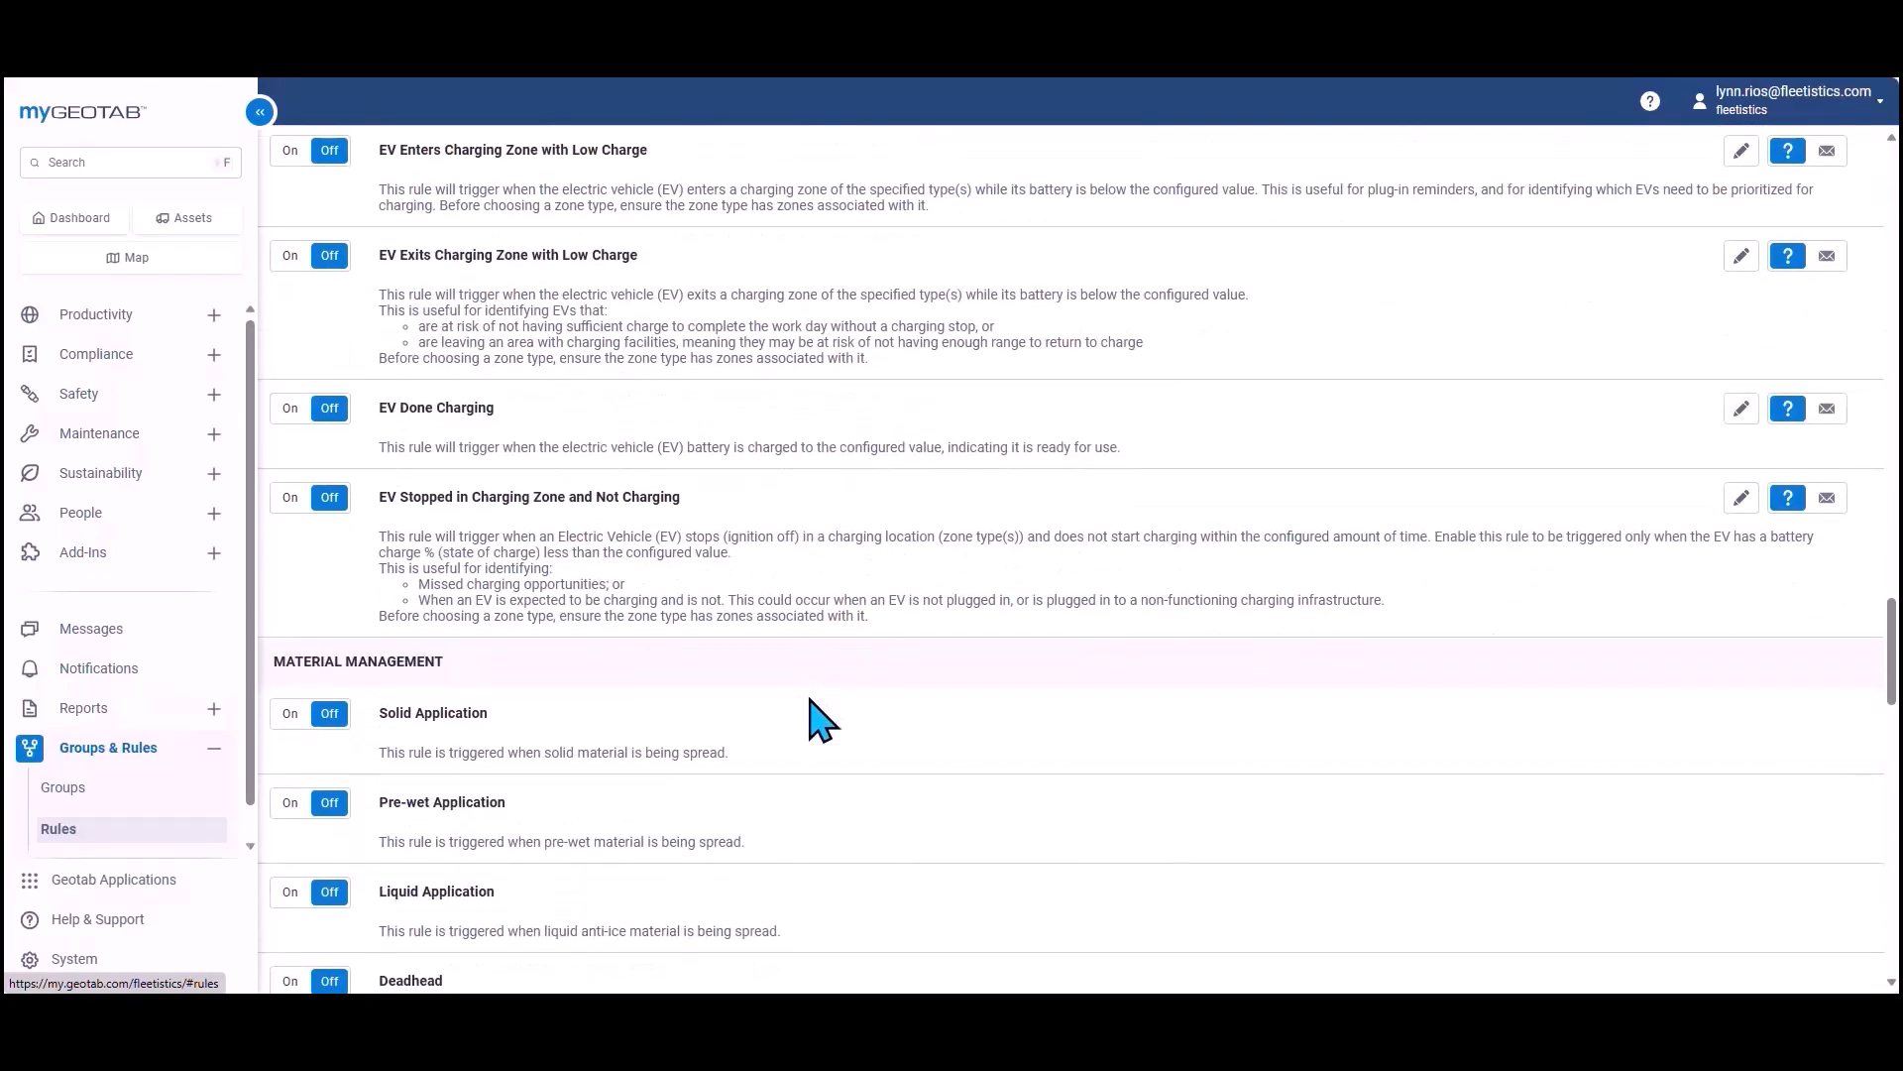
{"action": "scroll", "coordinate": [850, 706], "scroll_direction": "down", "scroll_amount": 3}
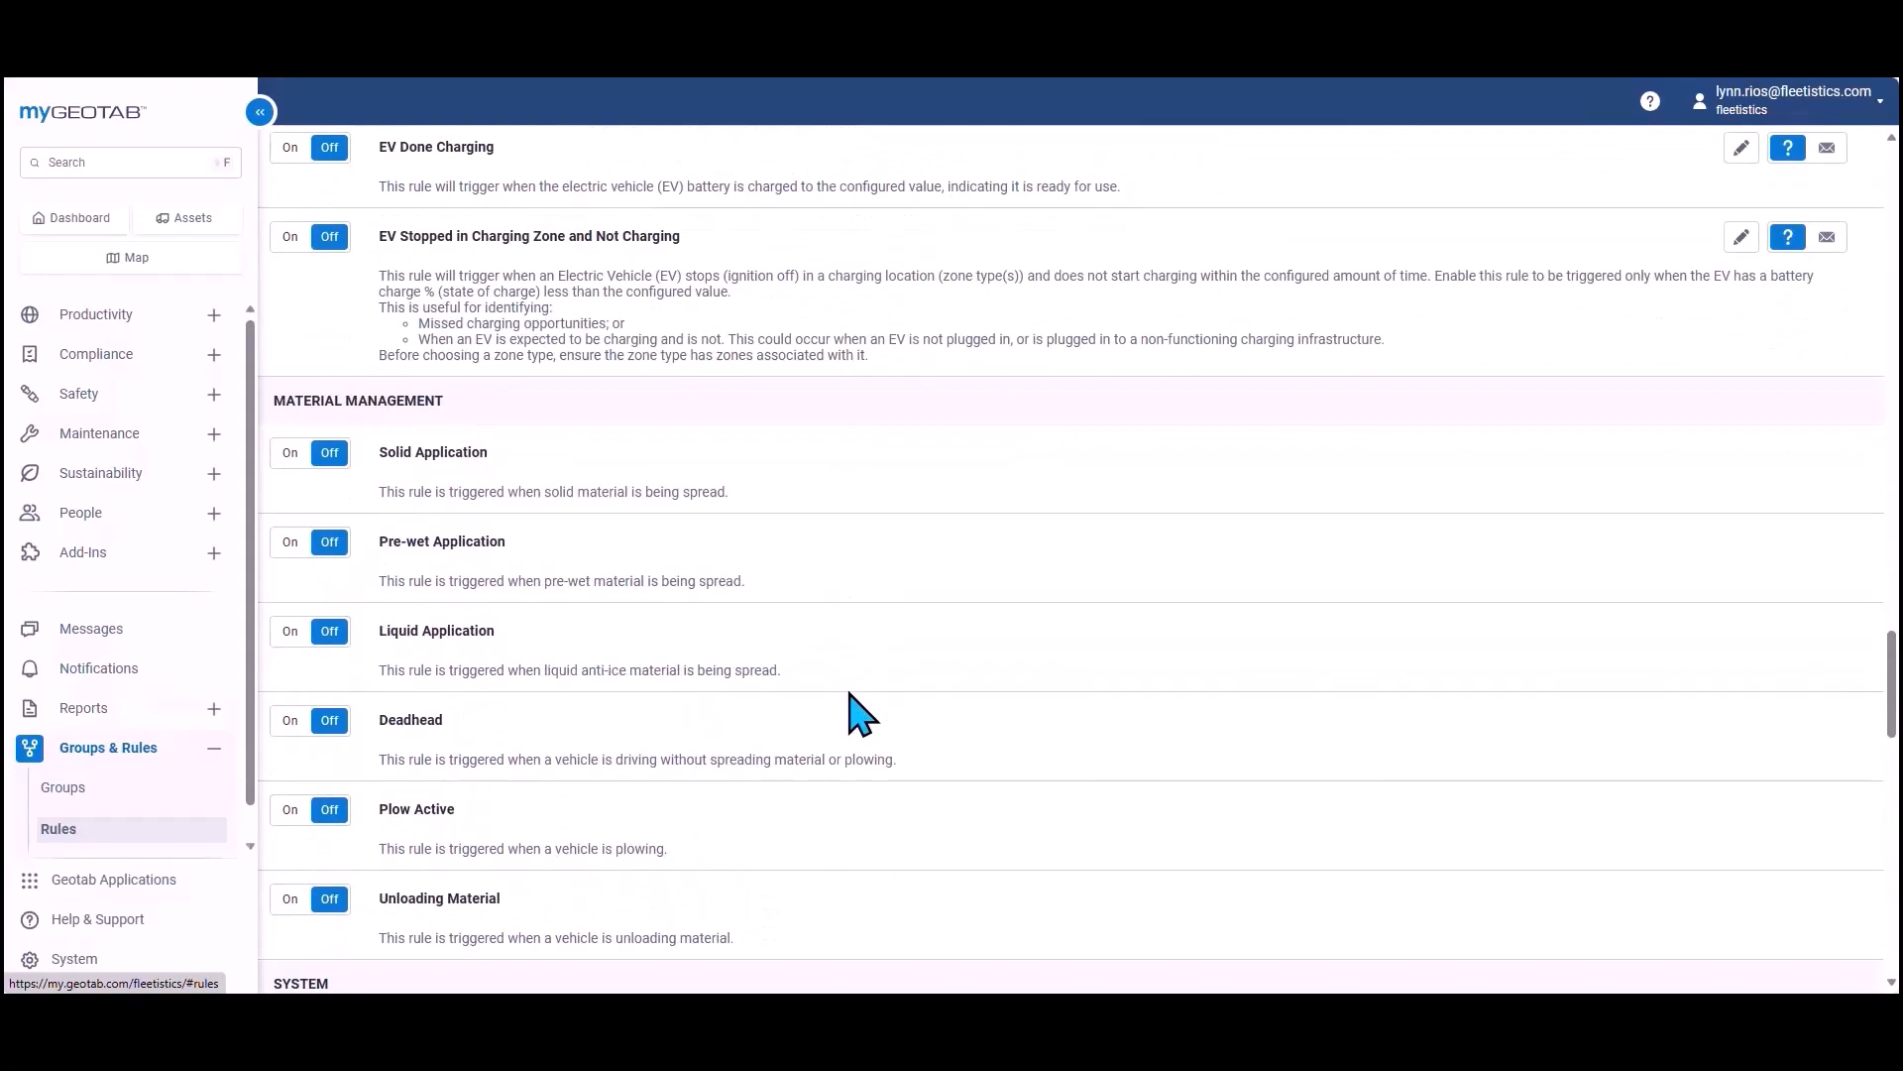
{"action": "scroll", "coordinate": [860, 712], "scroll_direction": "down", "scroll_amount": 2}
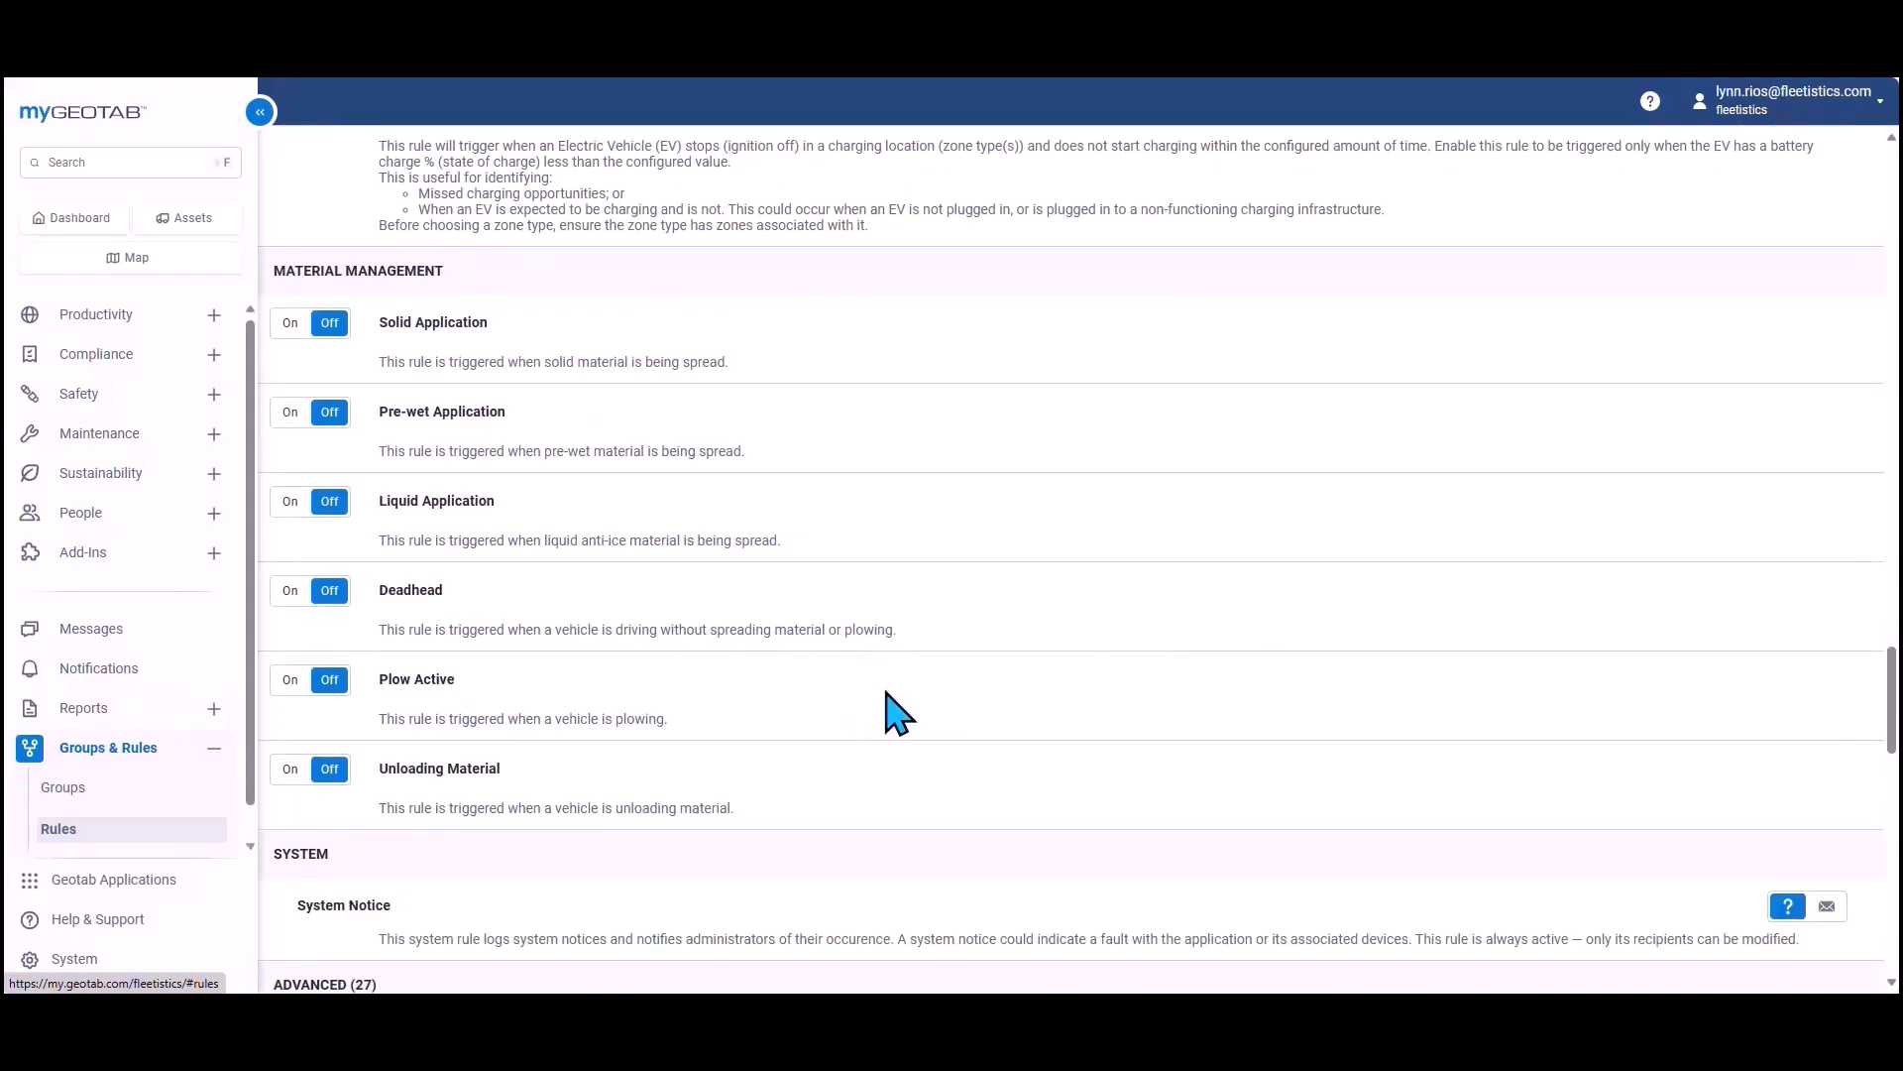
{"action": "scroll", "coordinate": [984, 793], "scroll_direction": "down", "scroll_amount": 2}
{"action": "scroll", "coordinate": [991, 798], "scroll_direction": "down", "scroll_amount": 2}
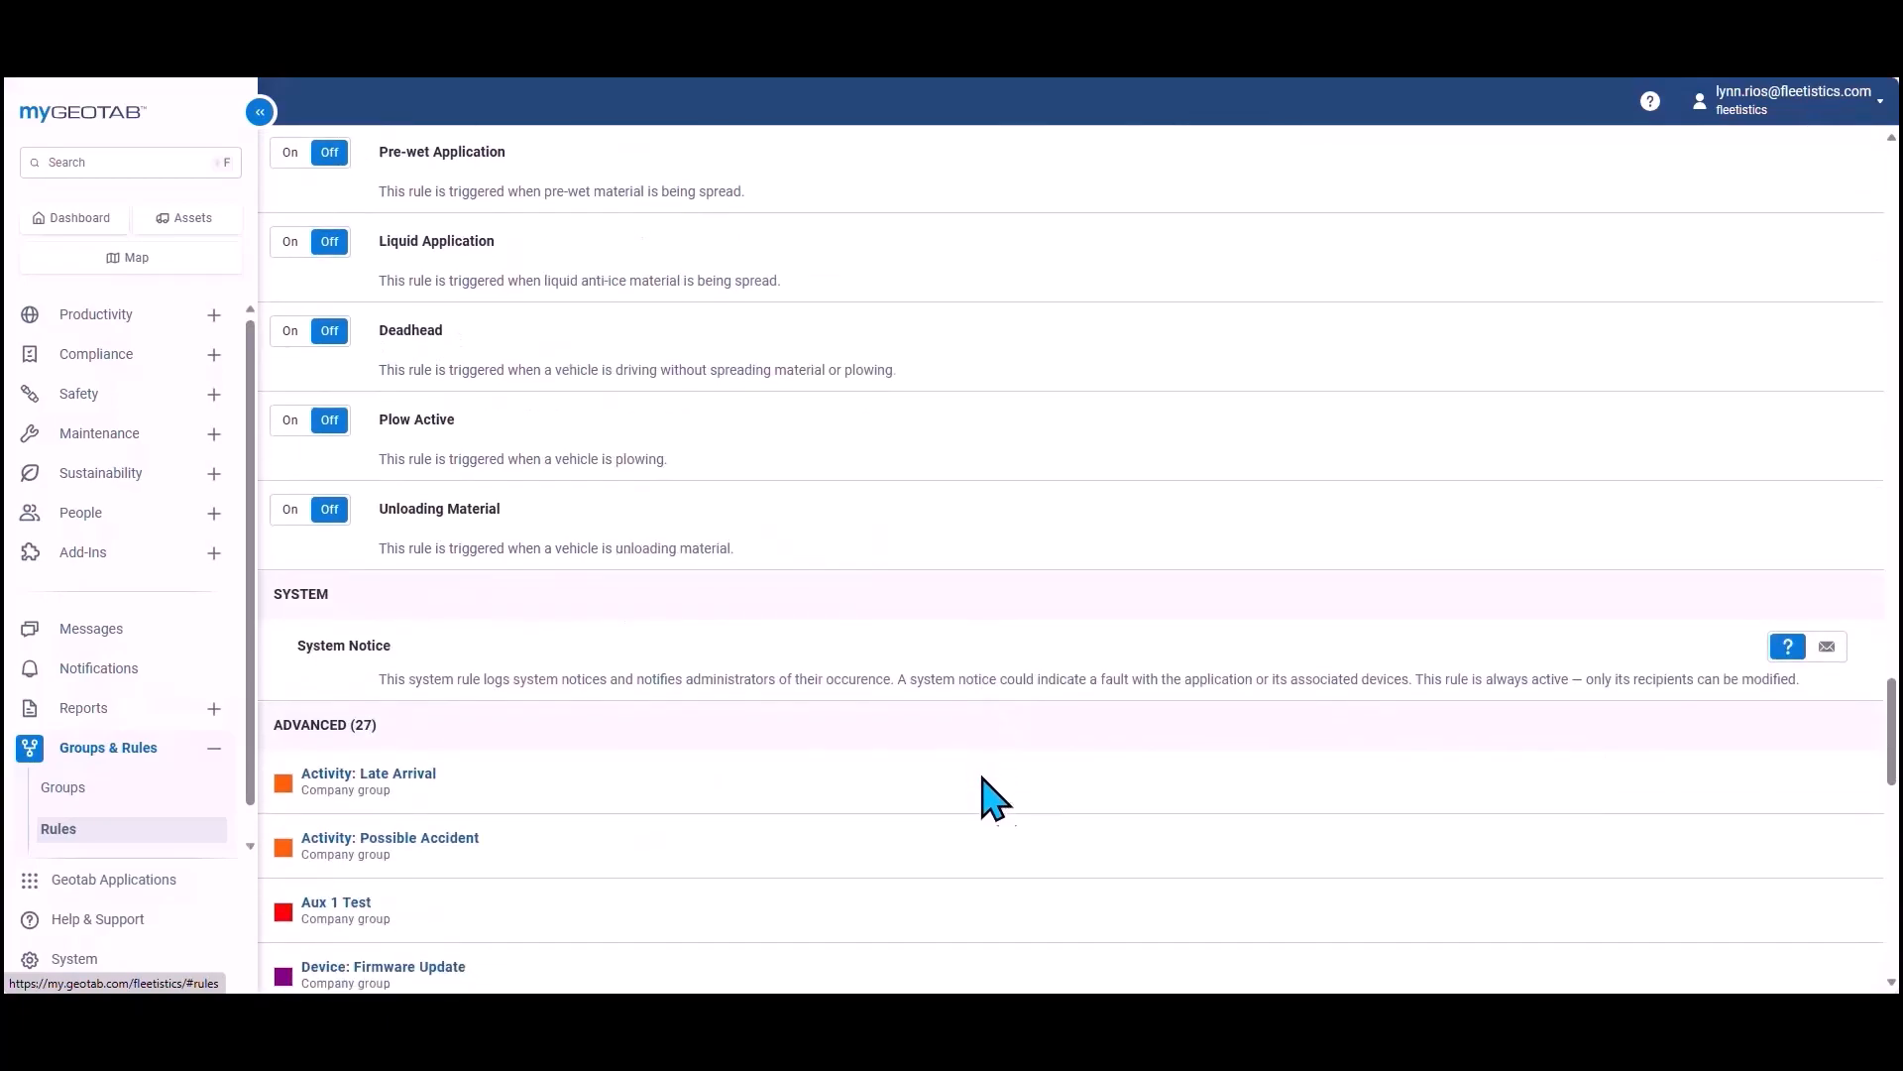
Step: Look through the Advanced custom rules with their assigned groups, and return to the start of the rules list
{"action": "scroll", "coordinate": [983, 779], "scroll_direction": "down", "scroll_amount": 4}
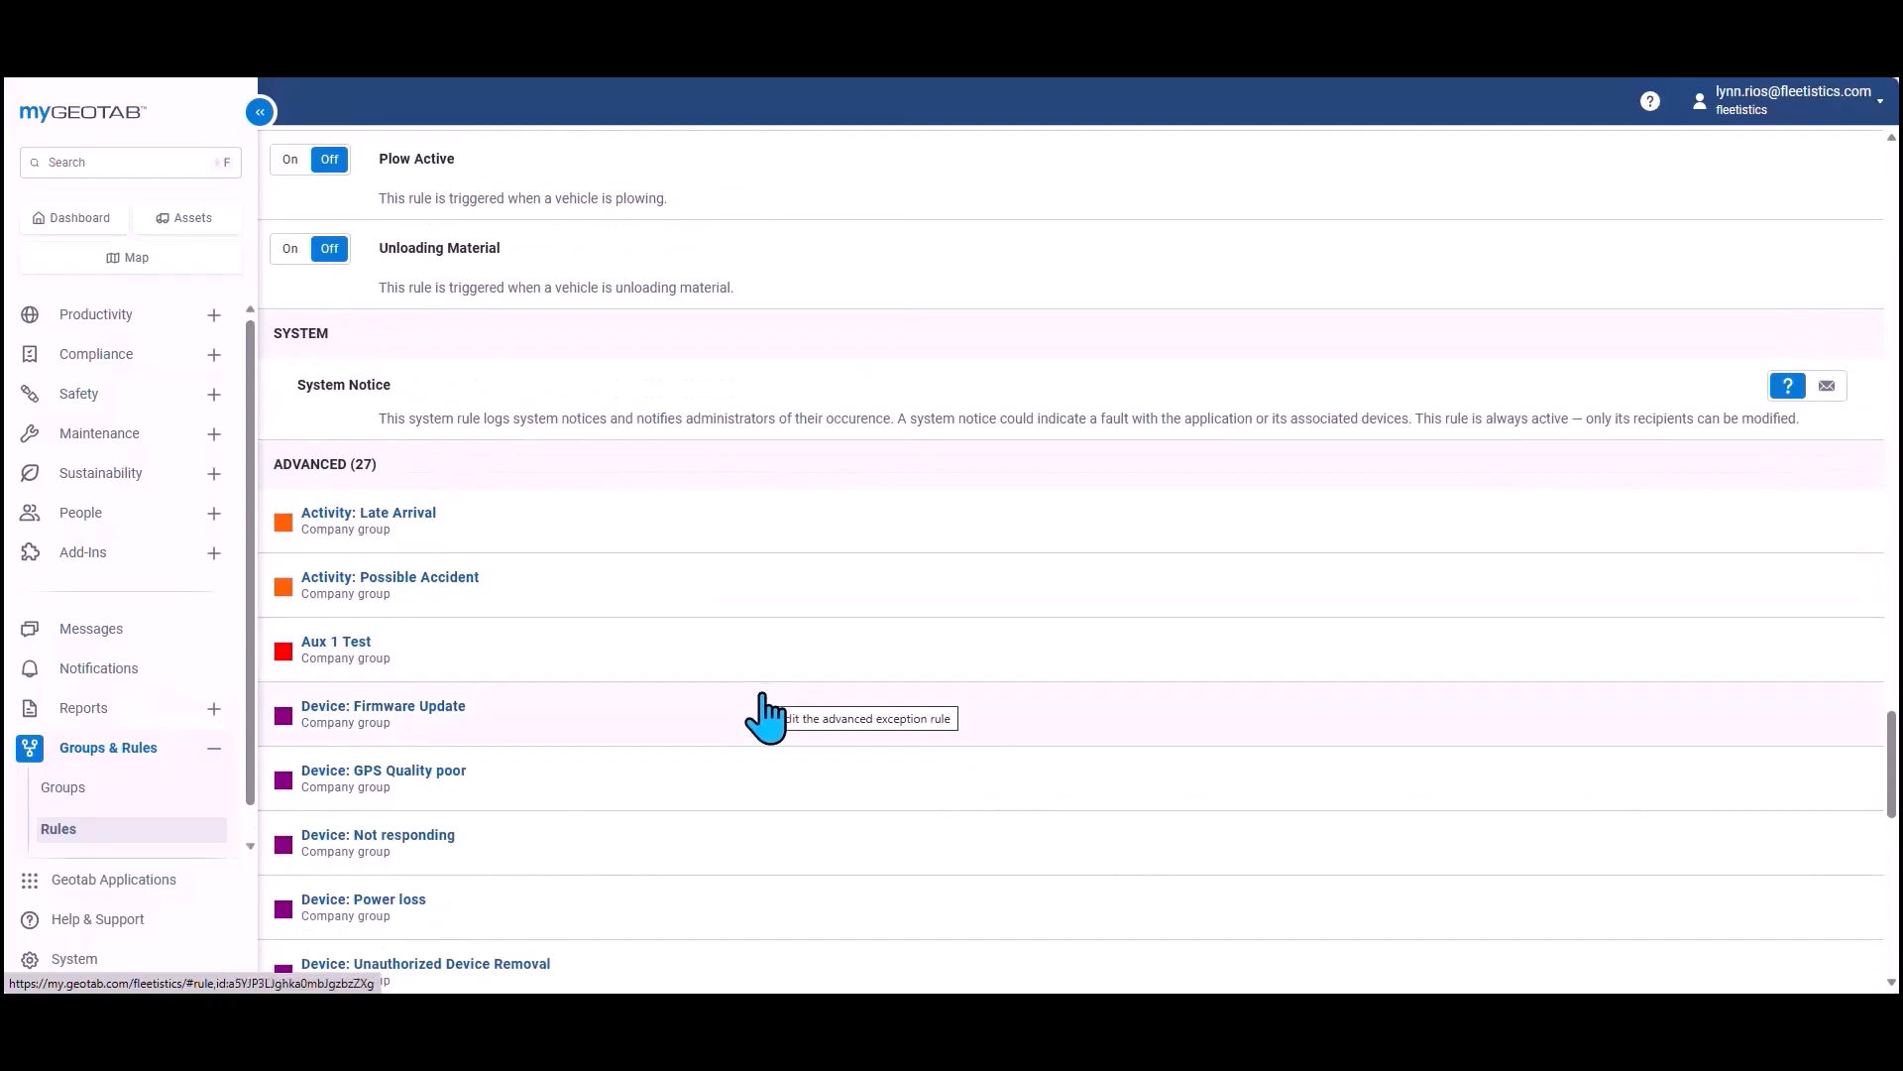
{"action": "scroll", "coordinate": [758, 738], "scroll_direction": "down", "scroll_amount": 4}
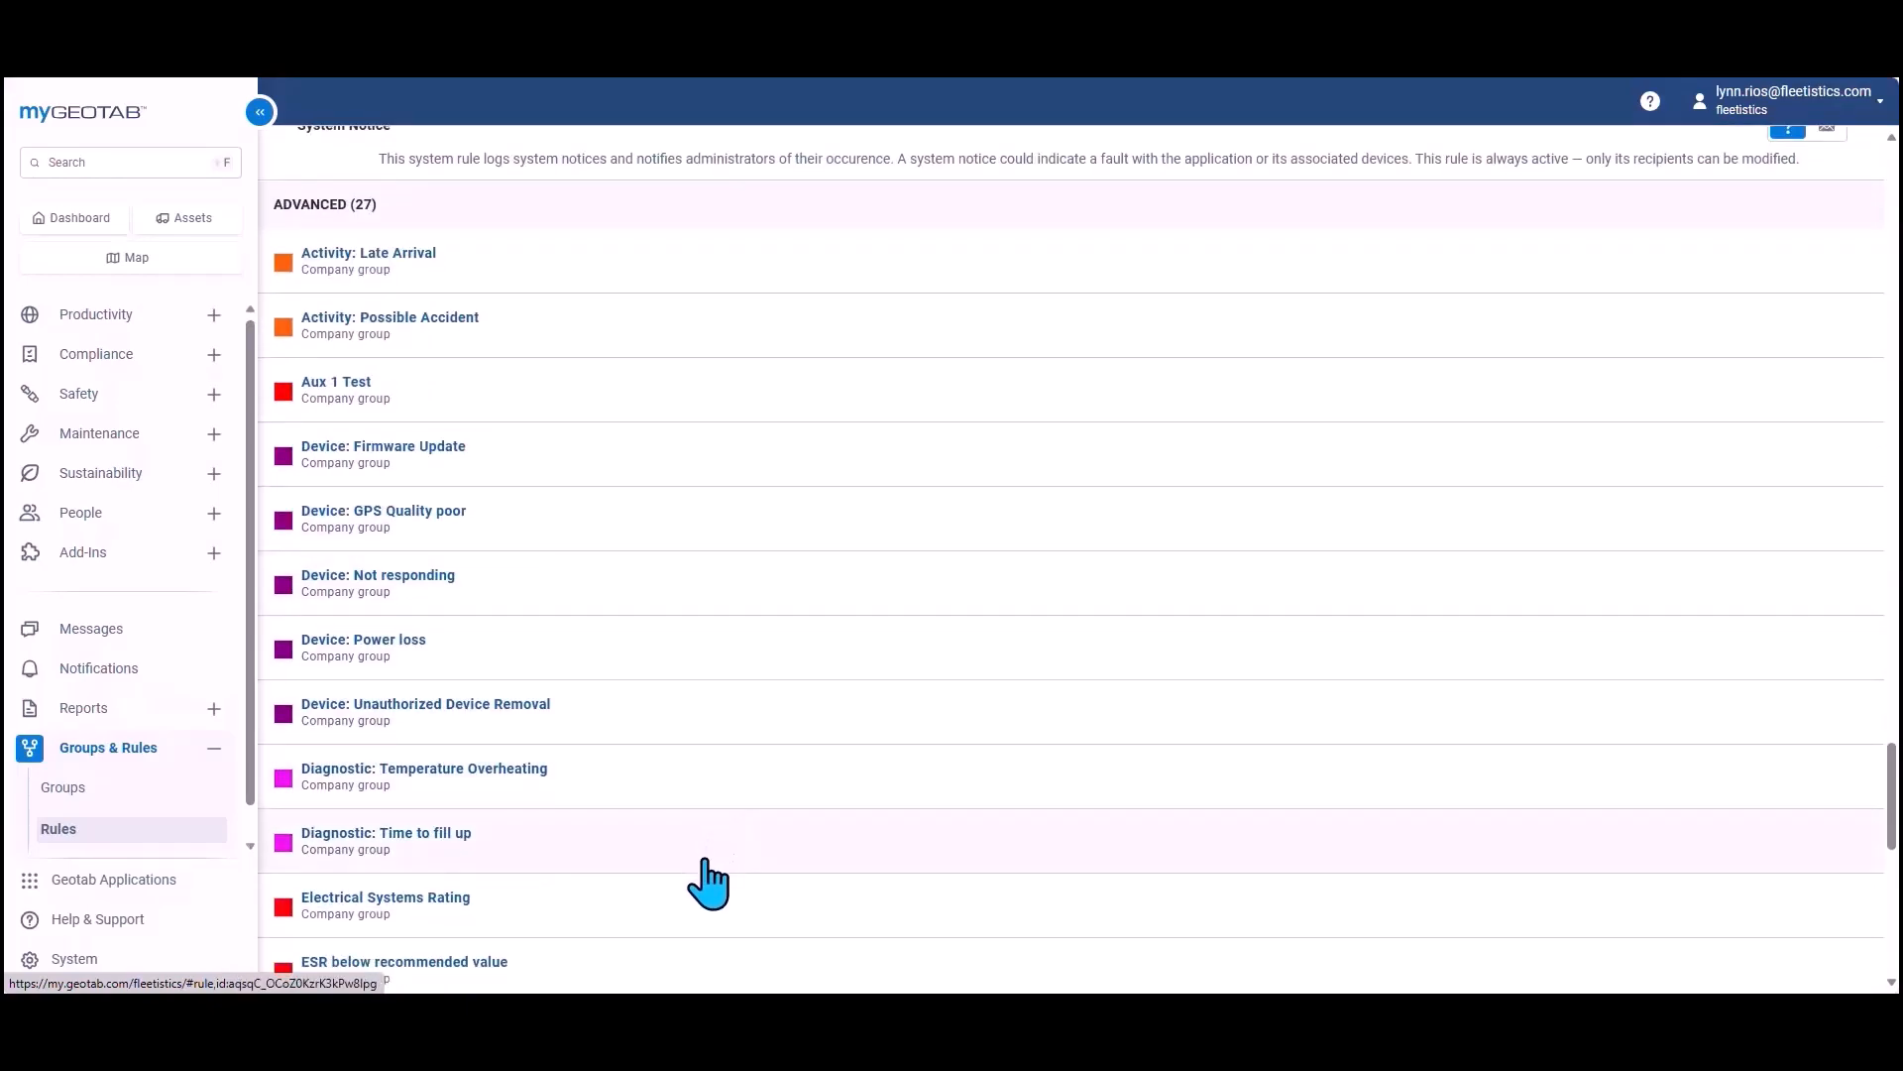
{"action": "scroll", "coordinate": [706, 883], "scroll_direction": "down", "scroll_amount": 8}
{"action": "scroll", "coordinate": [708, 883], "scroll_direction": "down", "scroll_amount": 7}
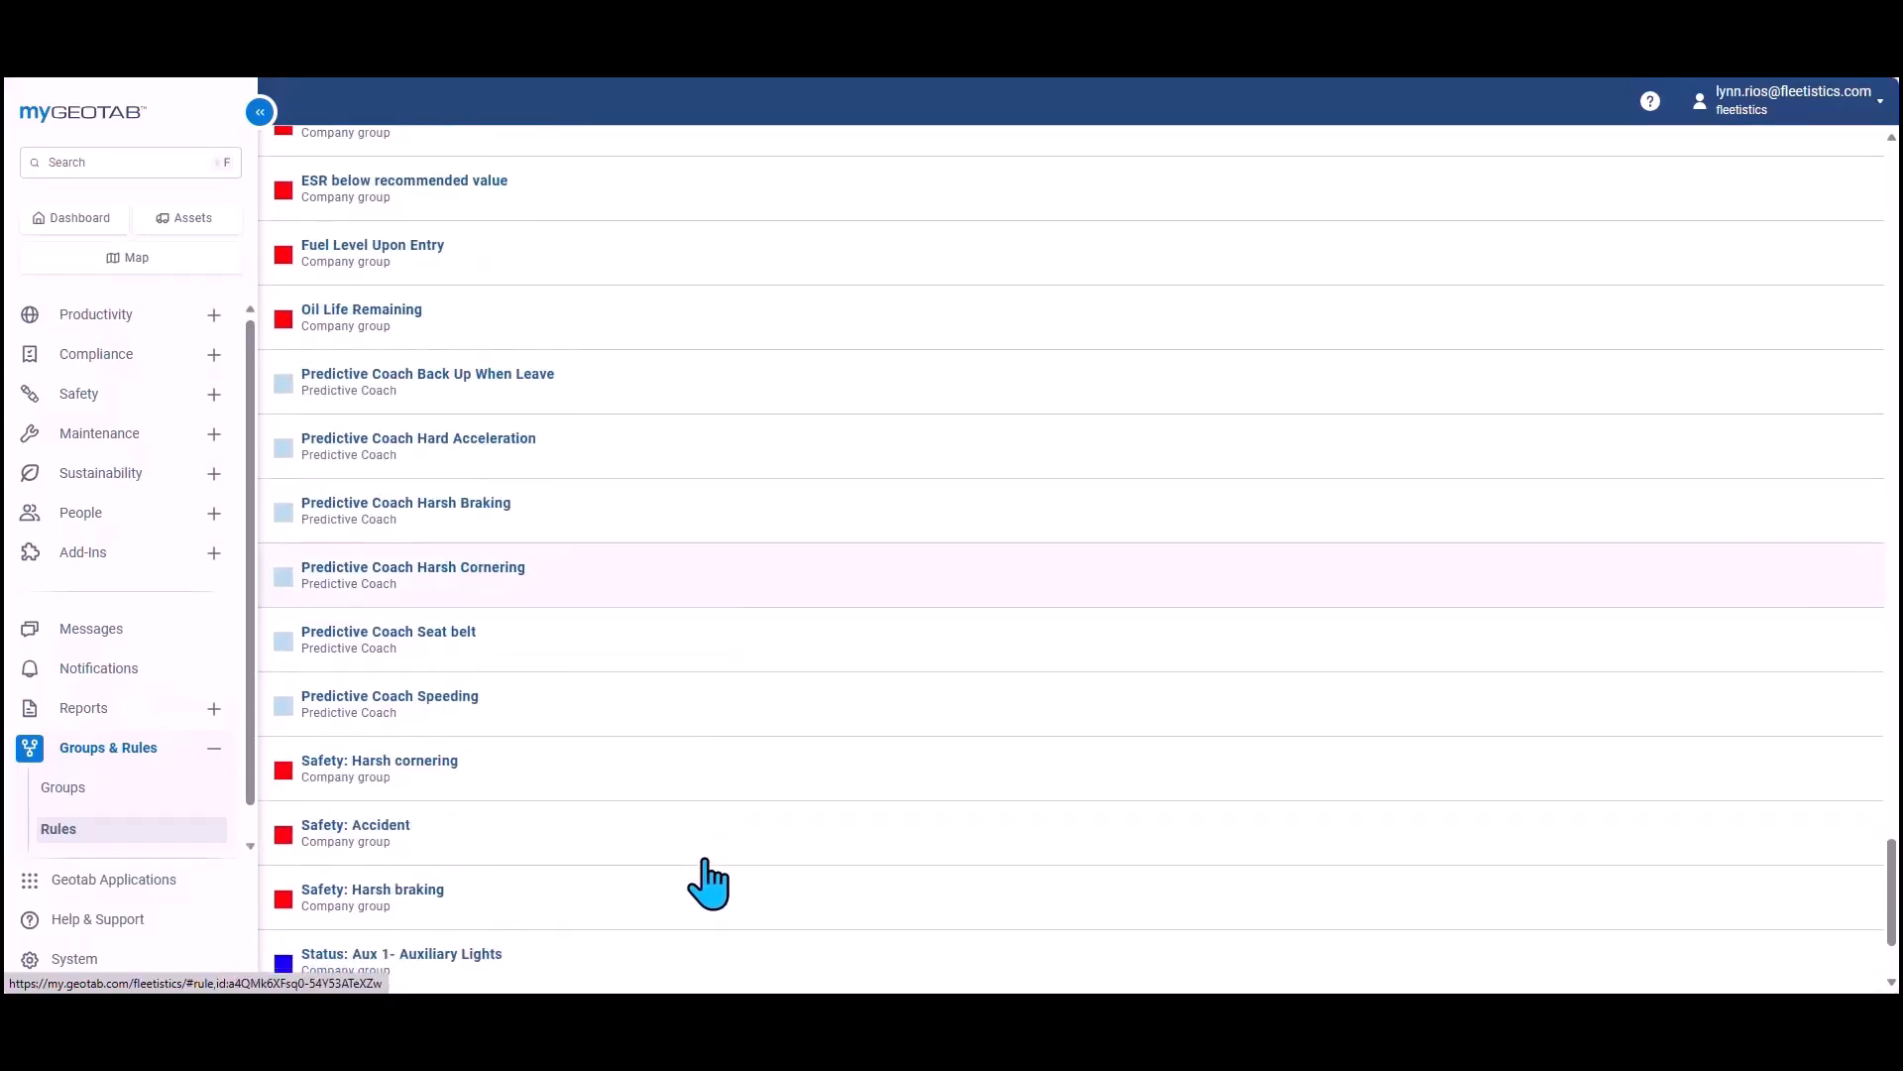
{"action": "scroll", "coordinate": [708, 883], "scroll_direction": "up", "scroll_amount": 20}
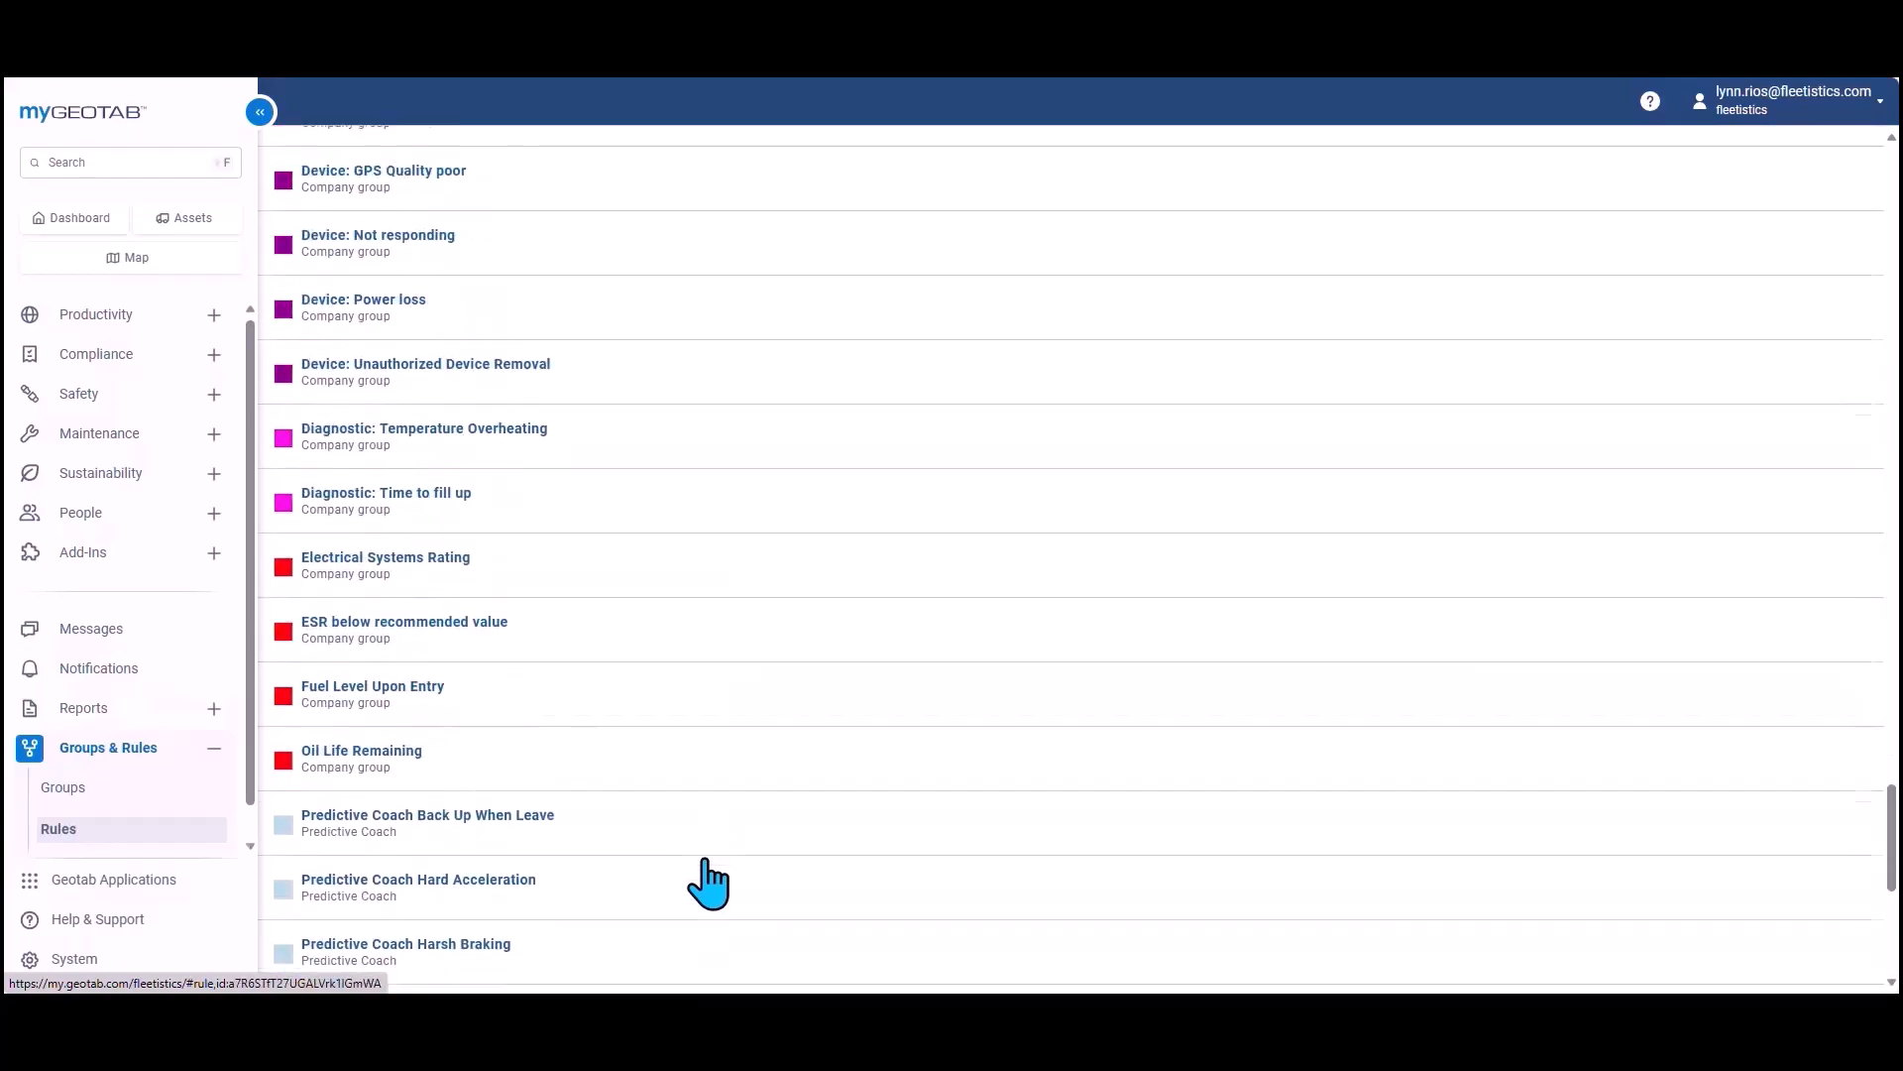
{"action": "scroll", "coordinate": [708, 882], "scroll_direction": "up", "scroll_amount": 20}
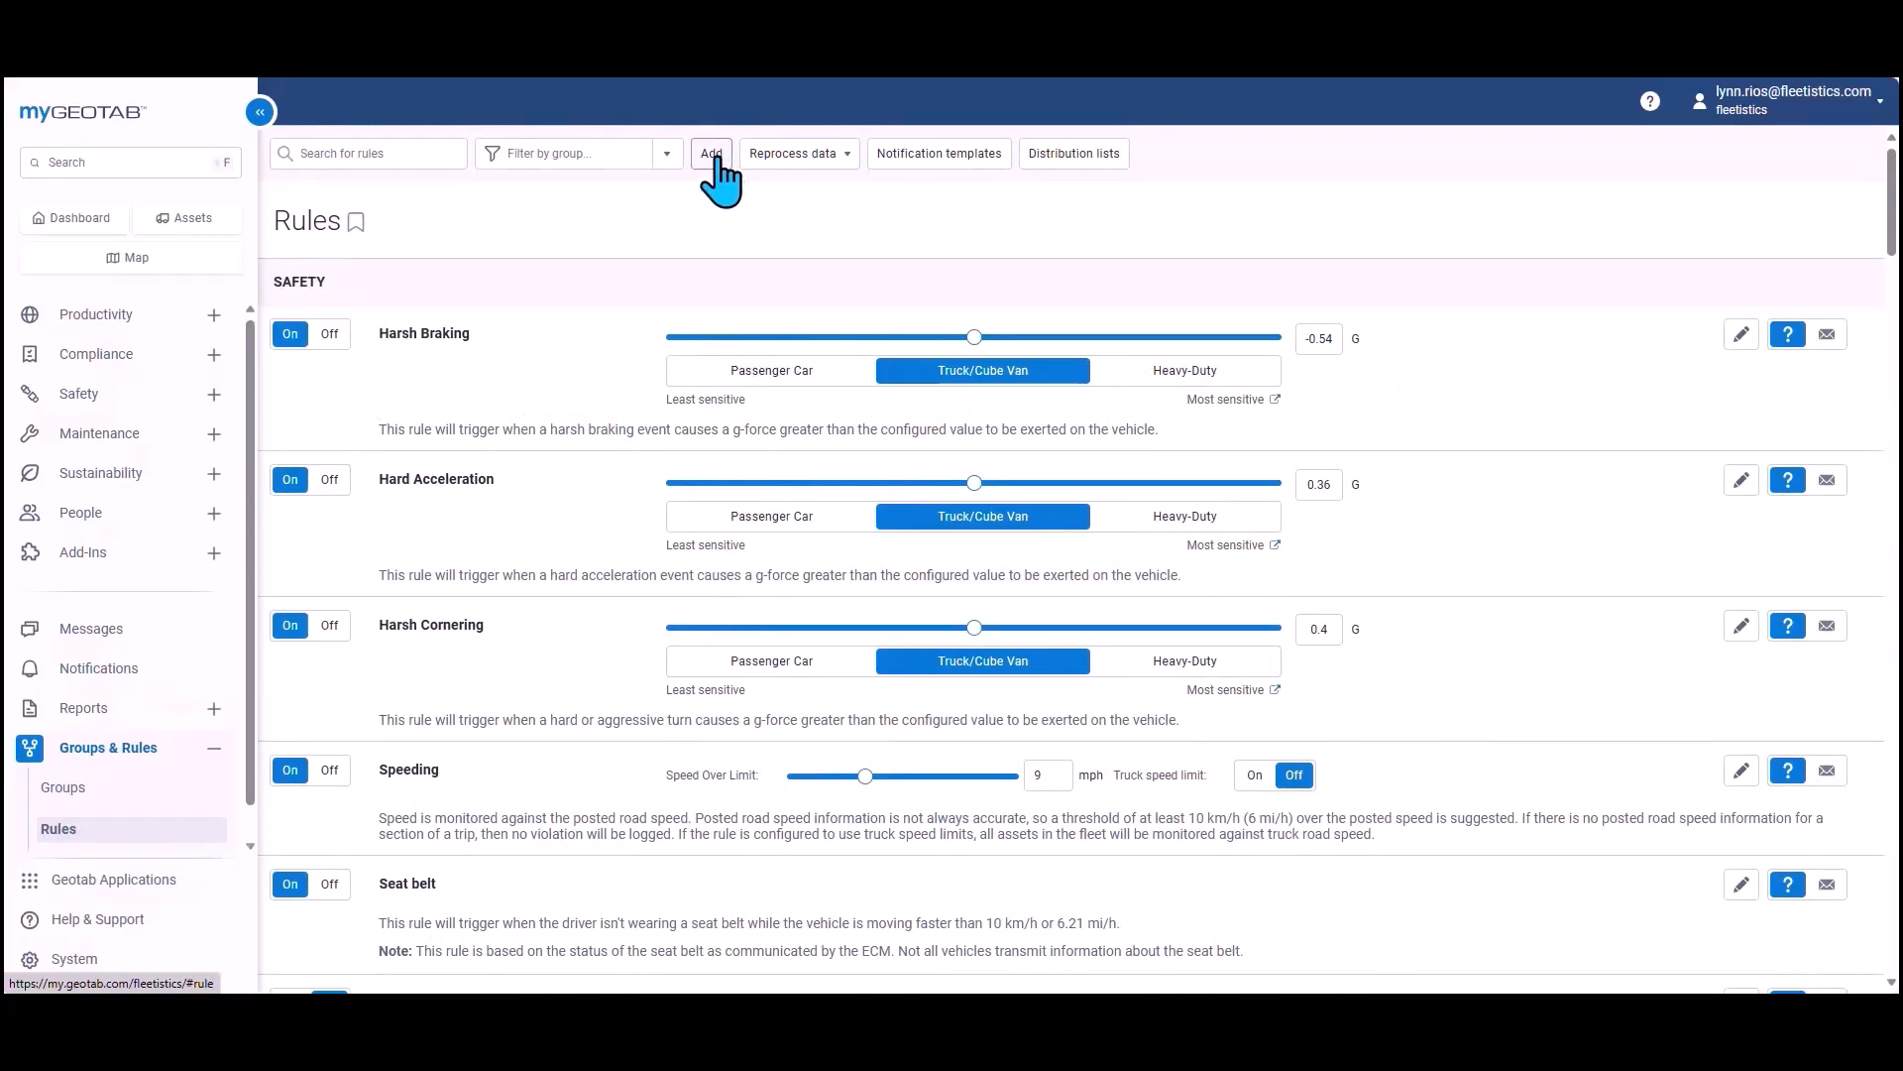
Step: Create a new exception rule and name it "Stopping in home zone during work hours"
{"action": "left_click", "coordinate": [712, 154]}
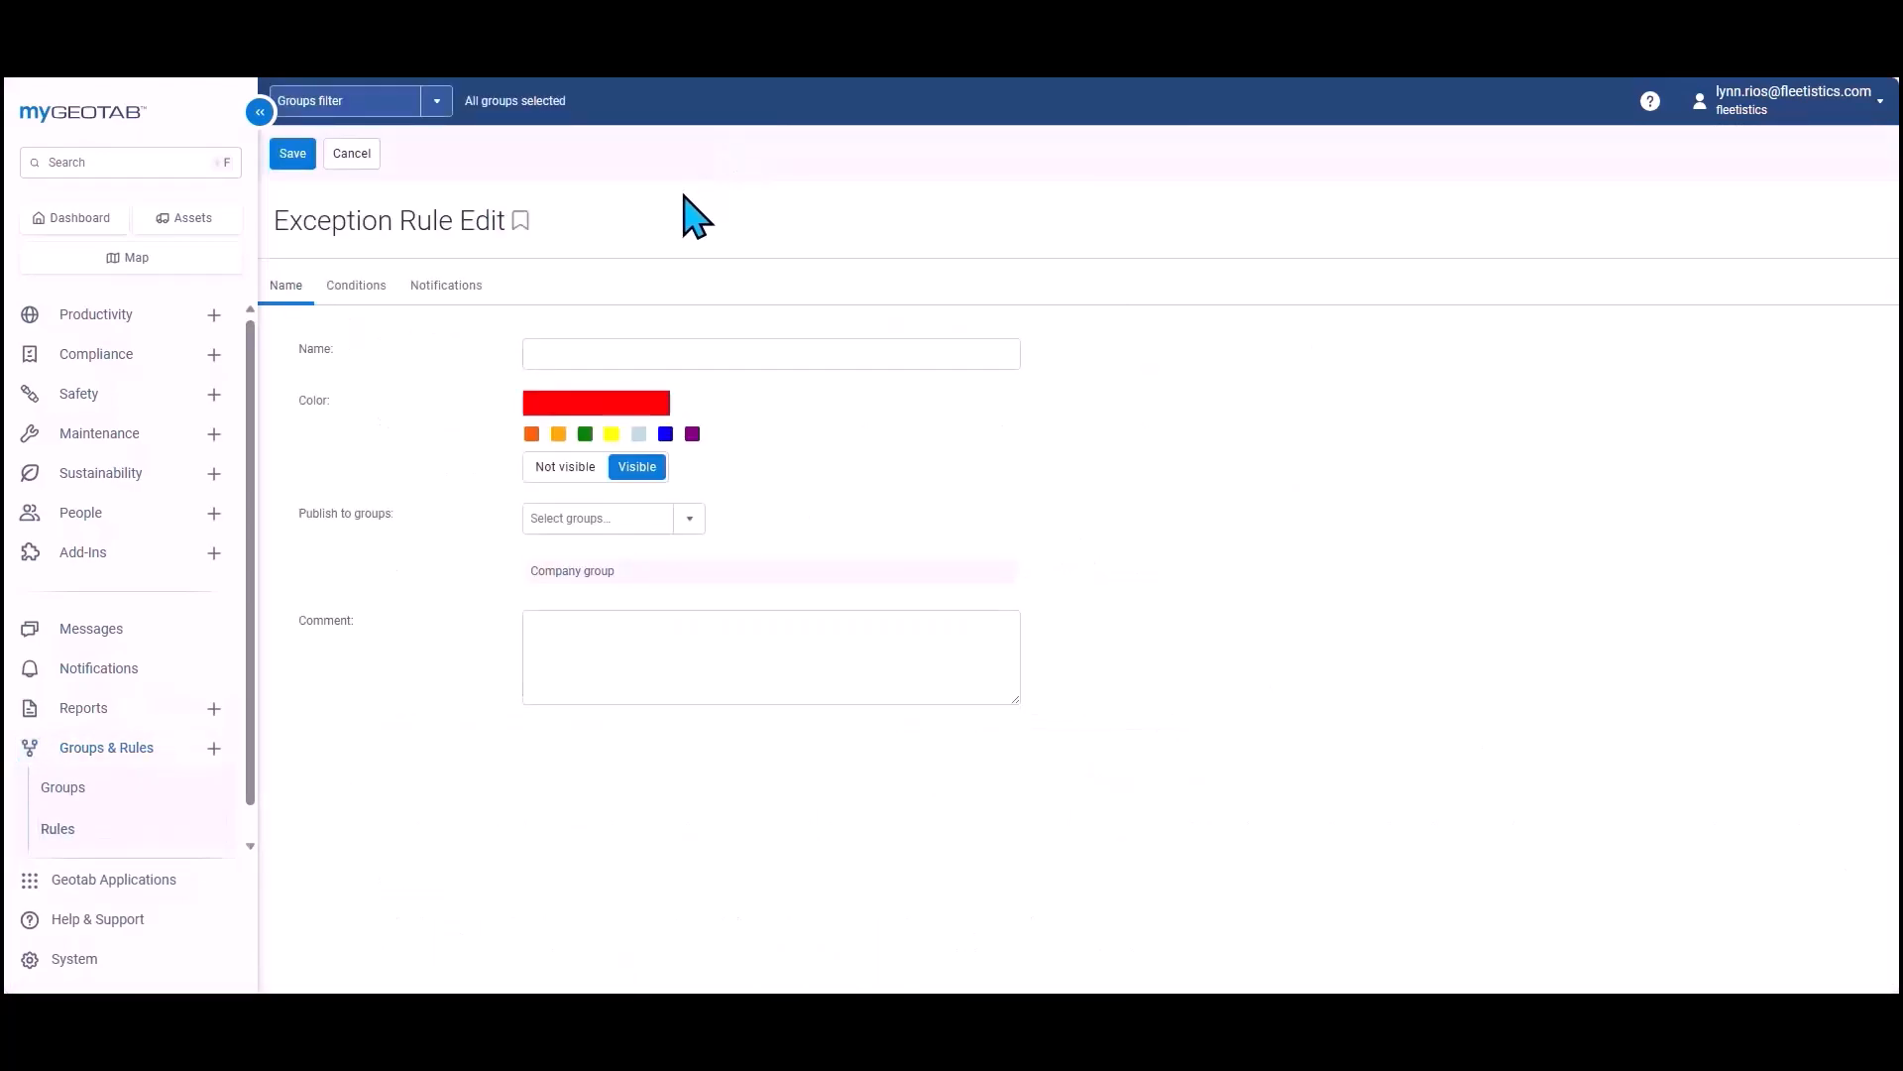
{"action": "left_click", "coordinate": [549, 352]}
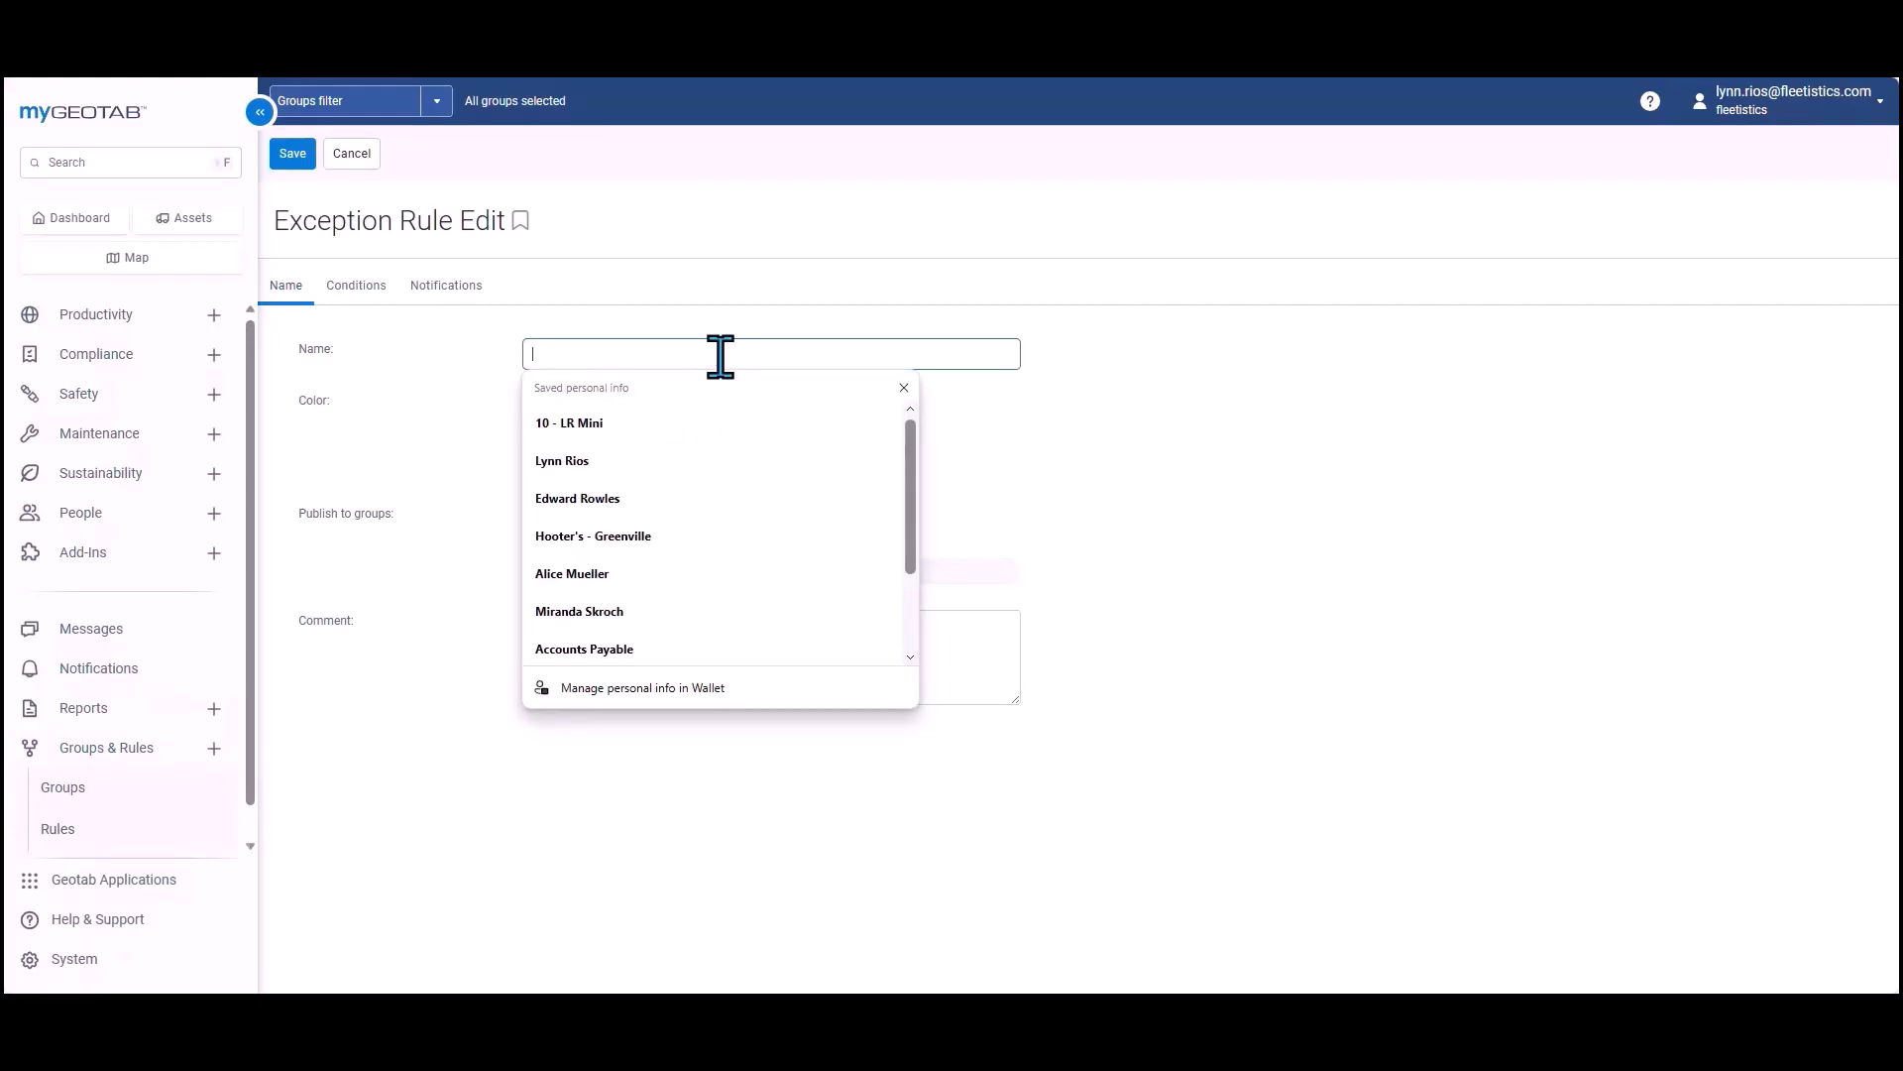
{"action": "left_click", "coordinate": [922, 80]}
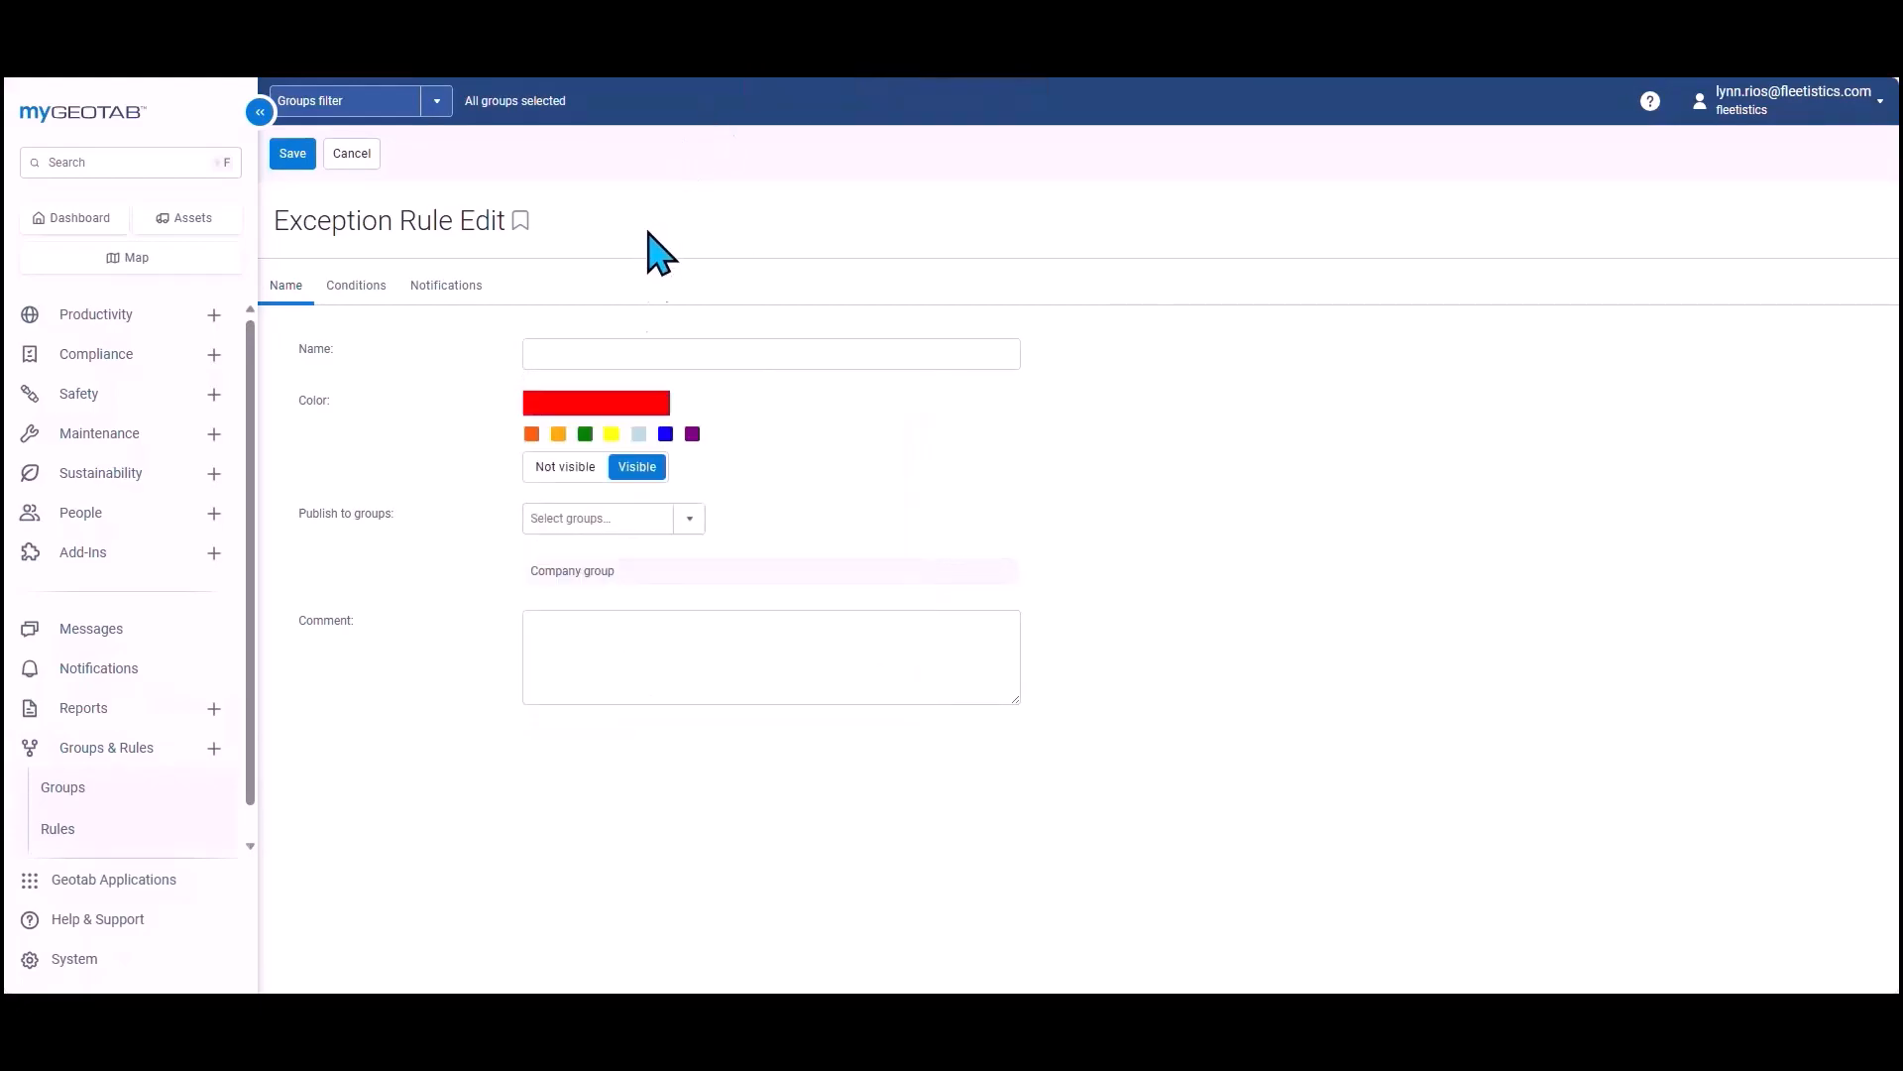
{"action": "left_click", "coordinate": [600, 355]}
{"action": "type", "text": "Stopping in home zone during work hours"}
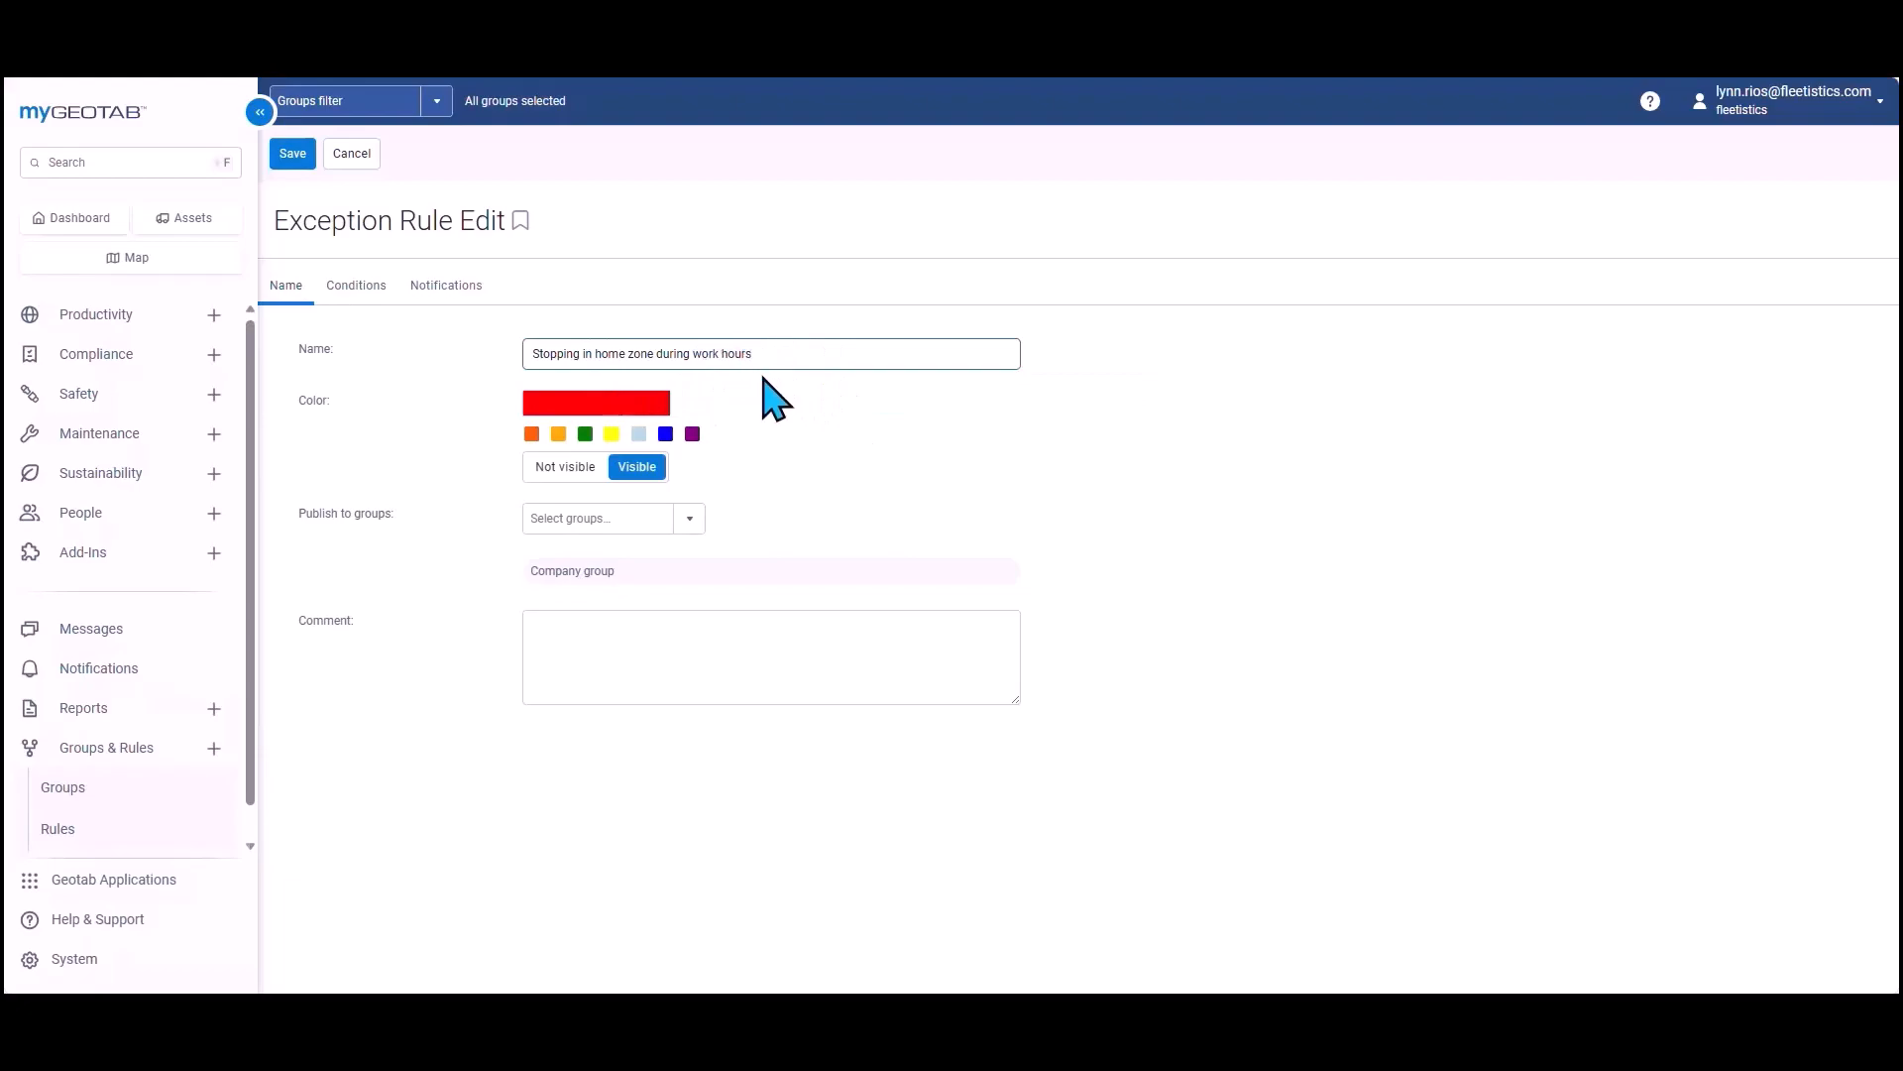
Step: Keep the new rule visible and set its color to orange-red, the first of the preset colors
{"action": "left_click", "coordinate": [547, 472]}
{"action": "left_click", "coordinate": [630, 474]}
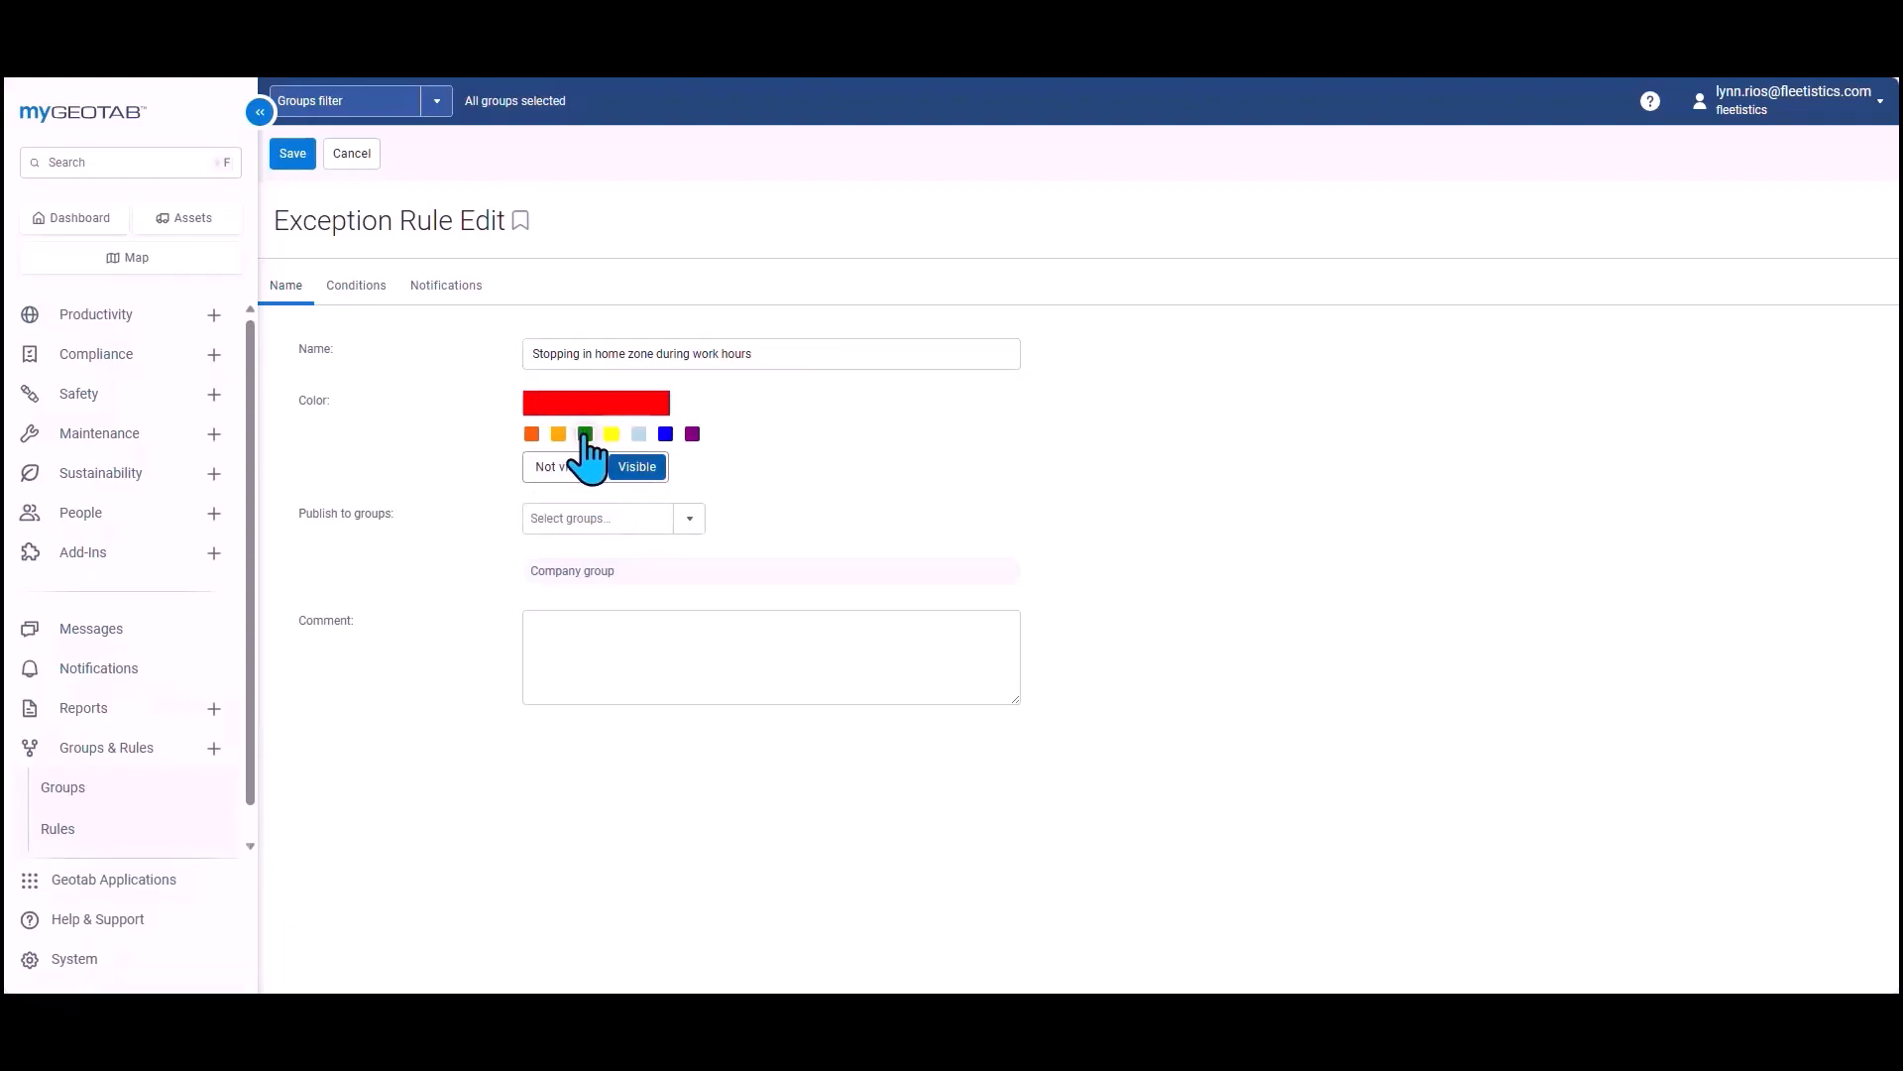
{"action": "left_click", "coordinate": [532, 435]}
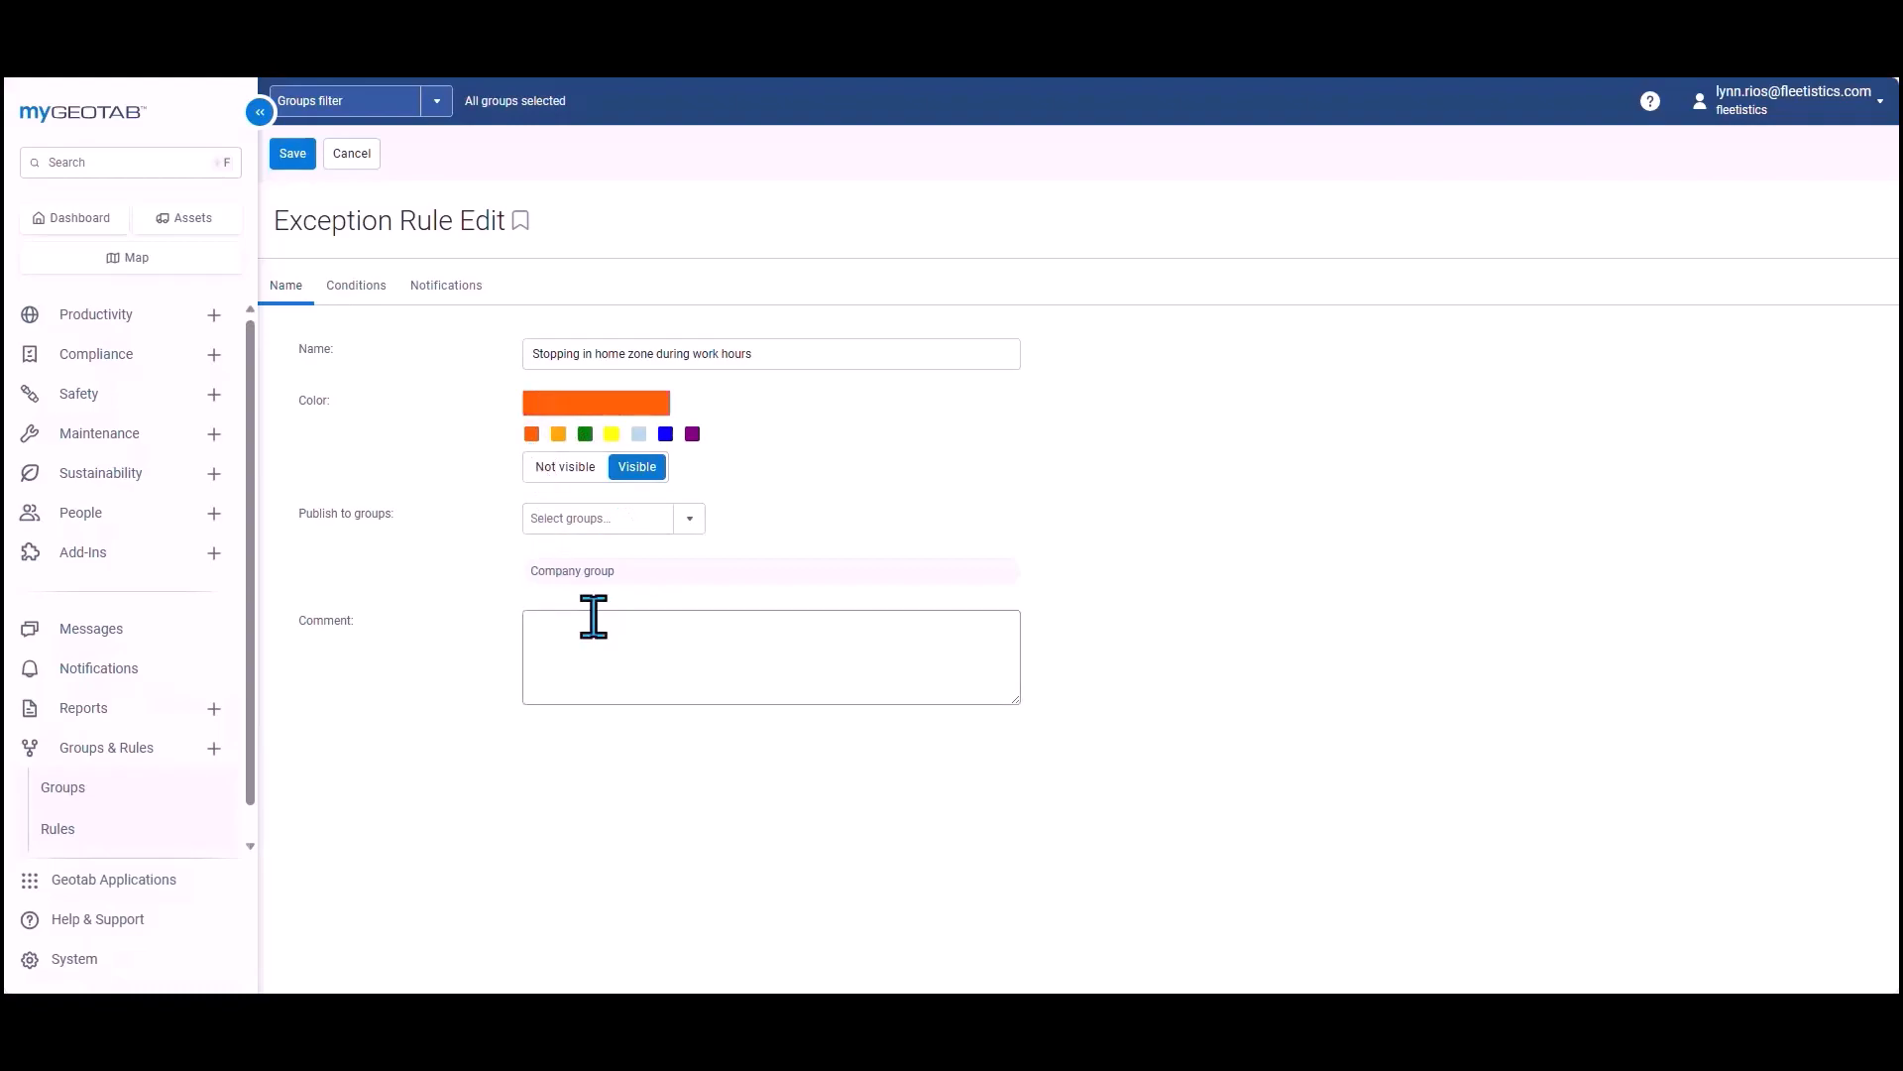
Step: Publish the rule to all groups in Florida Division and leave its comment empty
{"action": "left_click", "coordinate": [691, 522]}
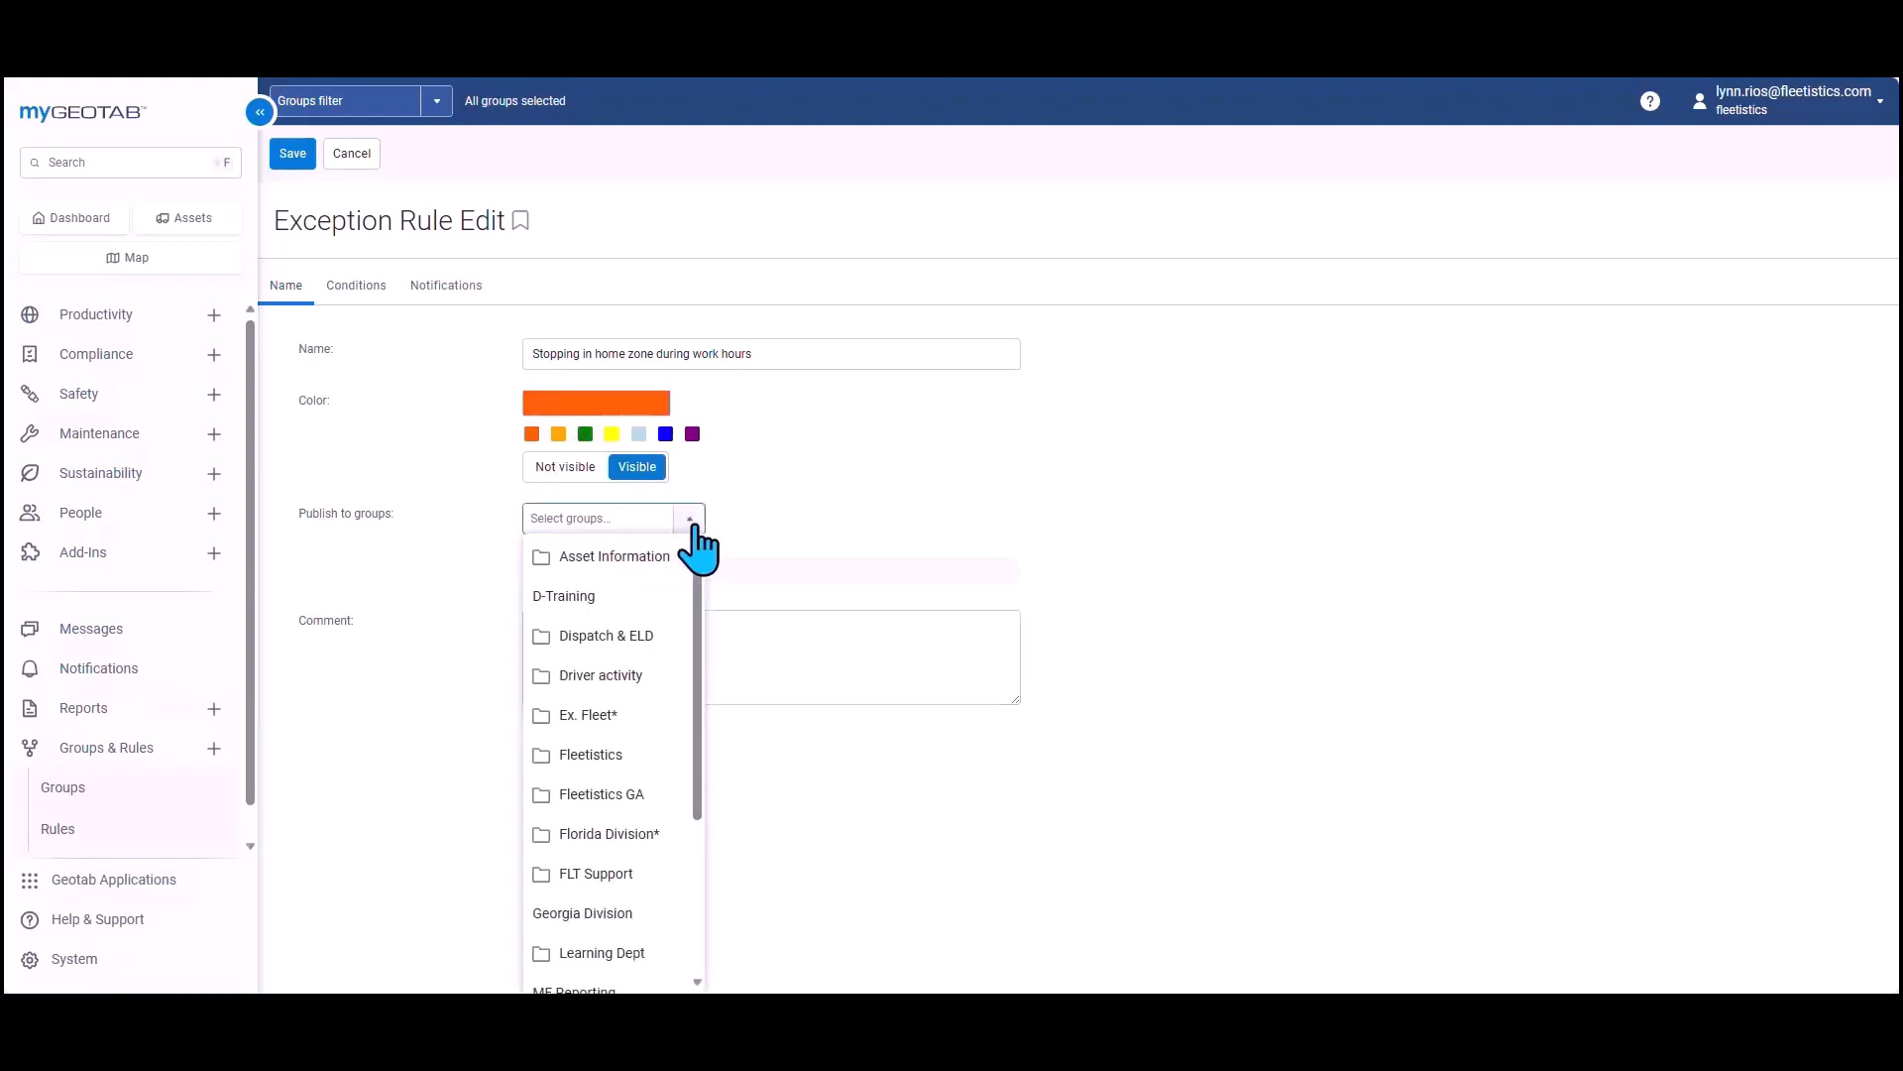
{"action": "left_click", "coordinate": [635, 836]}
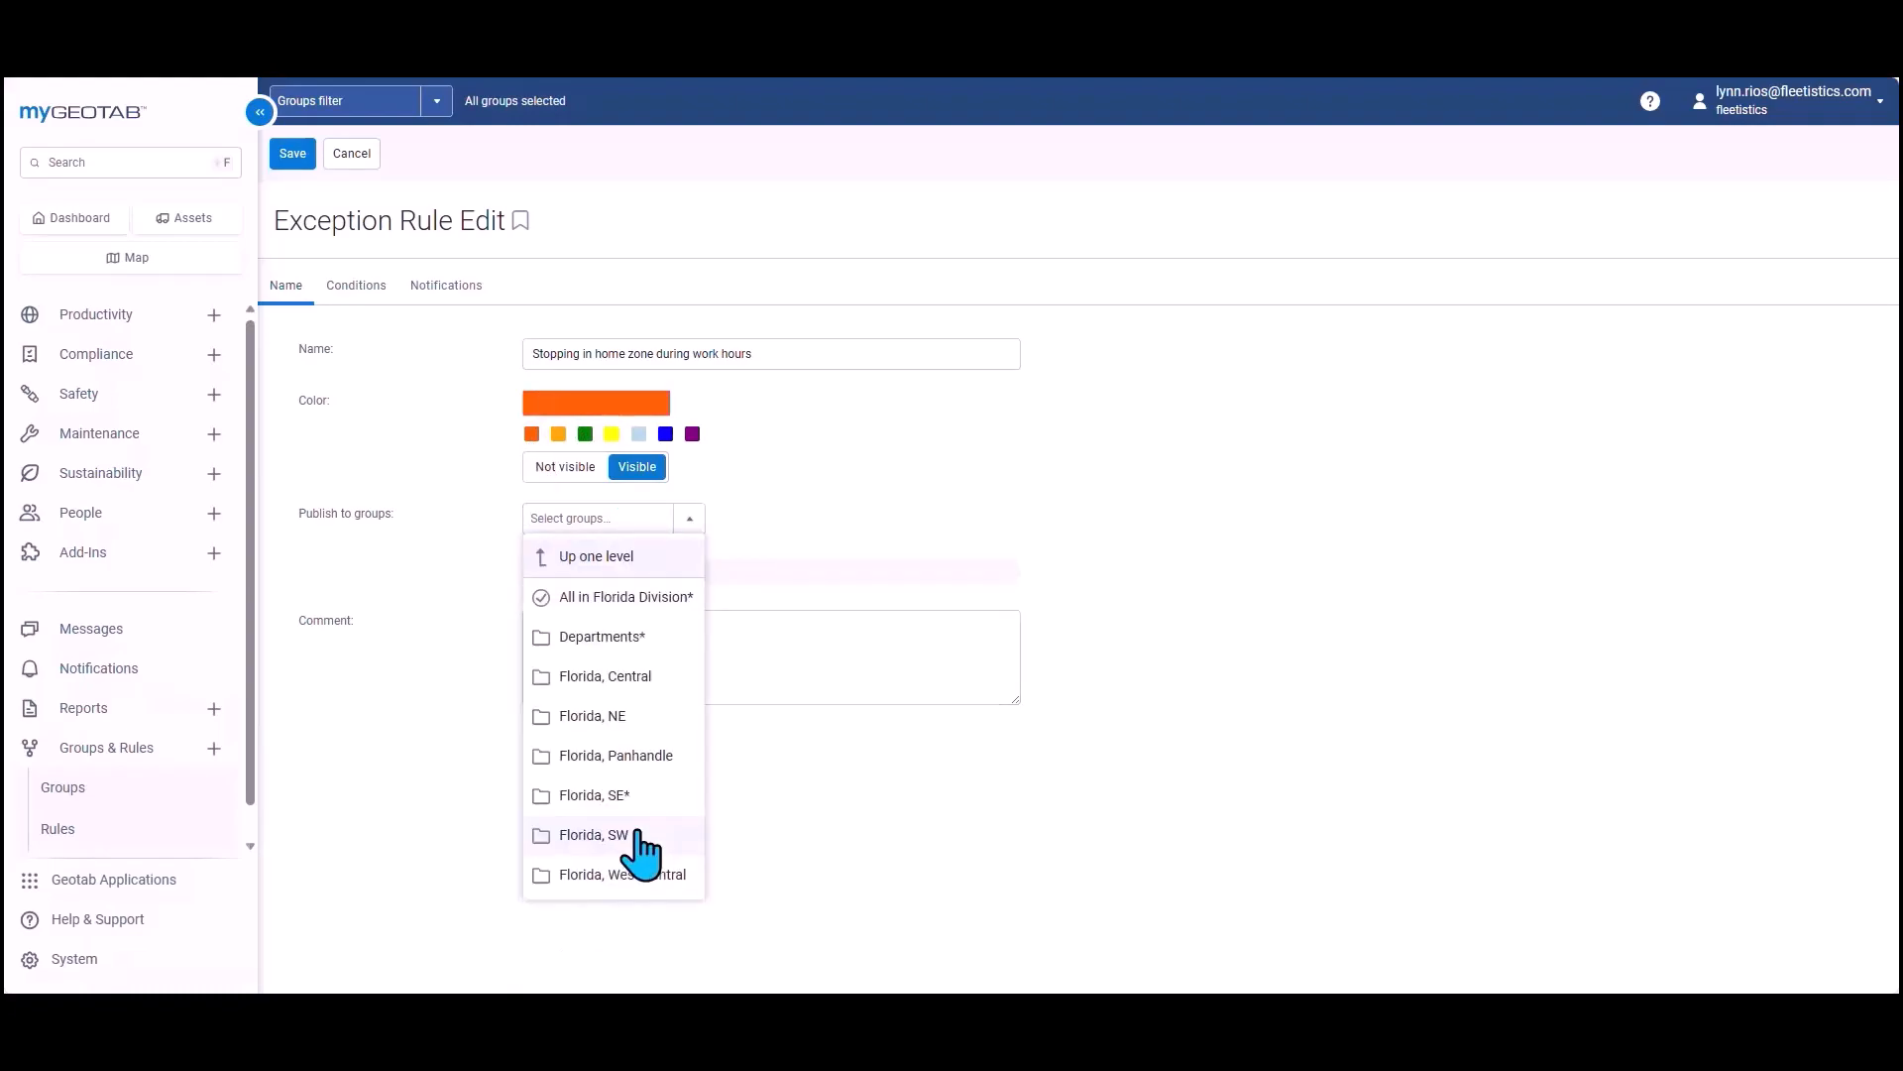
{"action": "left_click", "coordinate": [652, 605]}
{"action": "left_click", "coordinate": [1150, 630]}
{"action": "left_click", "coordinate": [697, 643]}
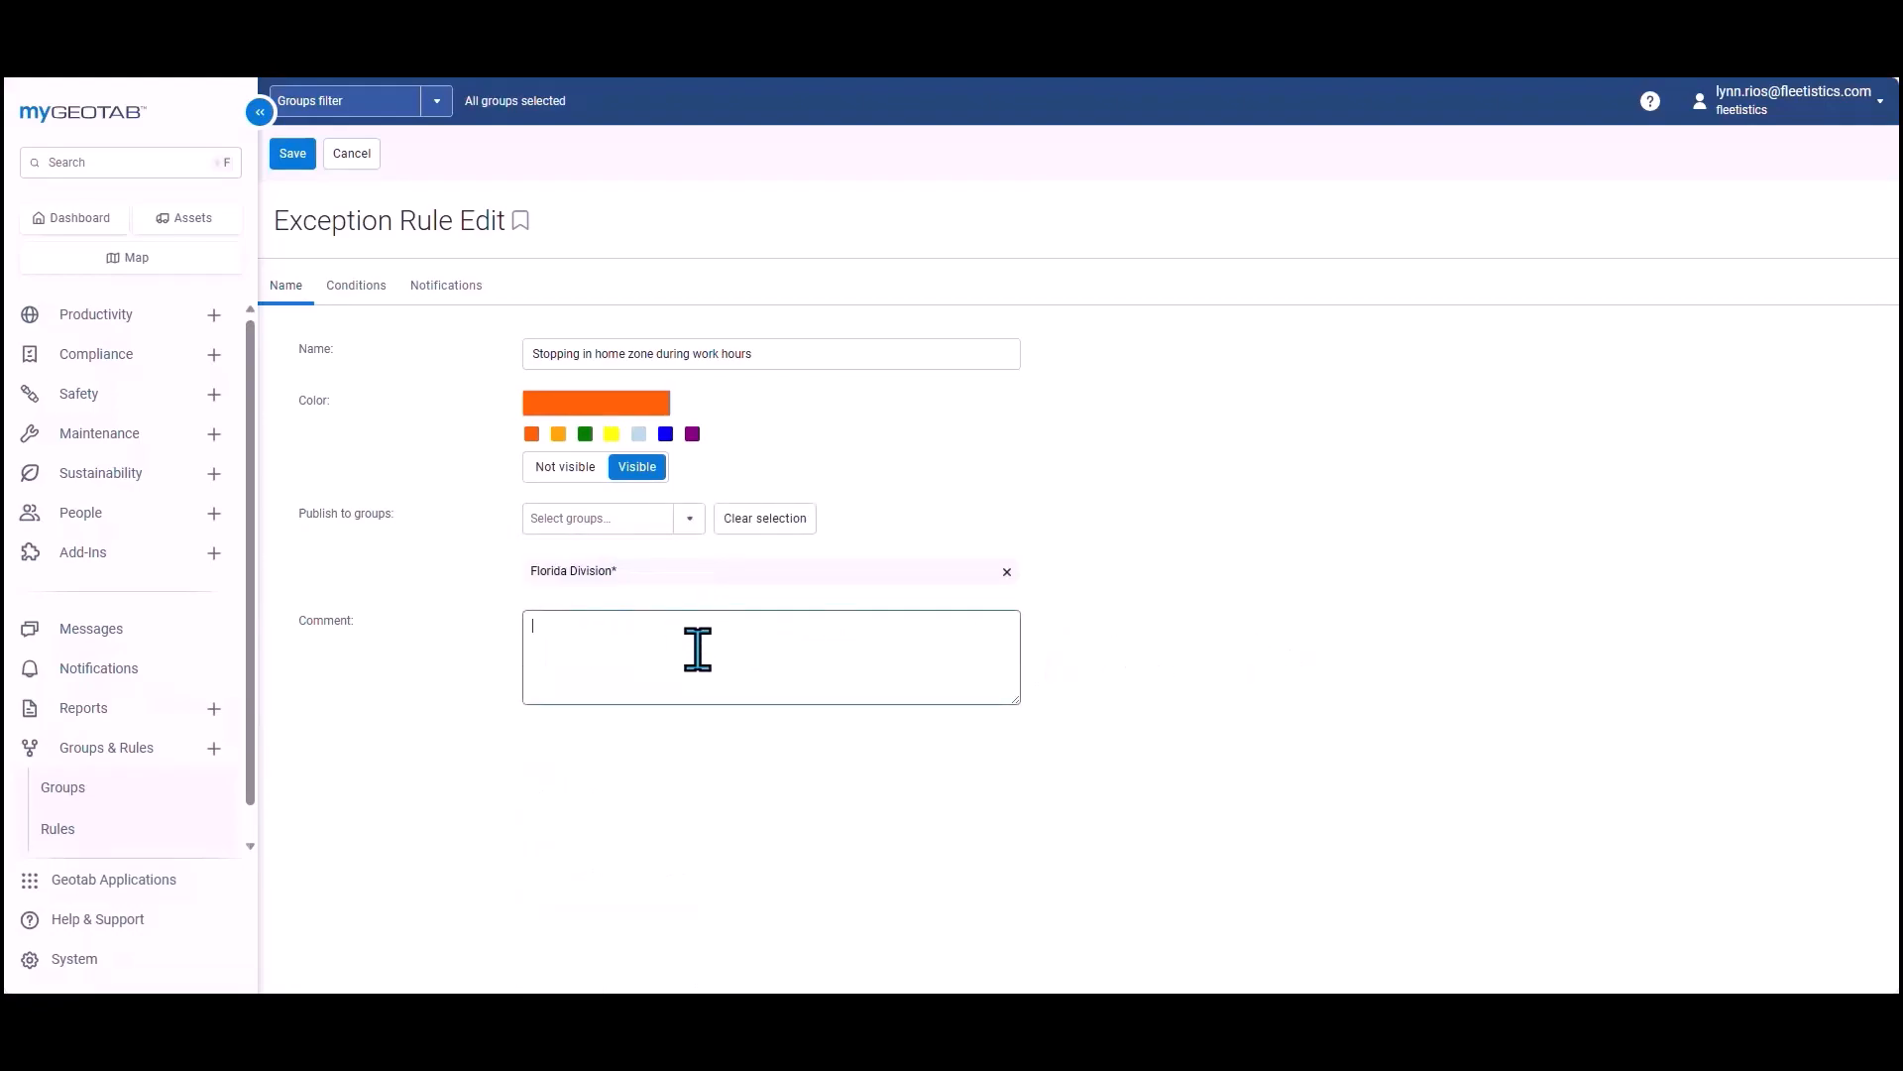
Step: Add a zone type condition to the rule for being inside a Home zone
{"action": "left_click", "coordinate": [357, 286]}
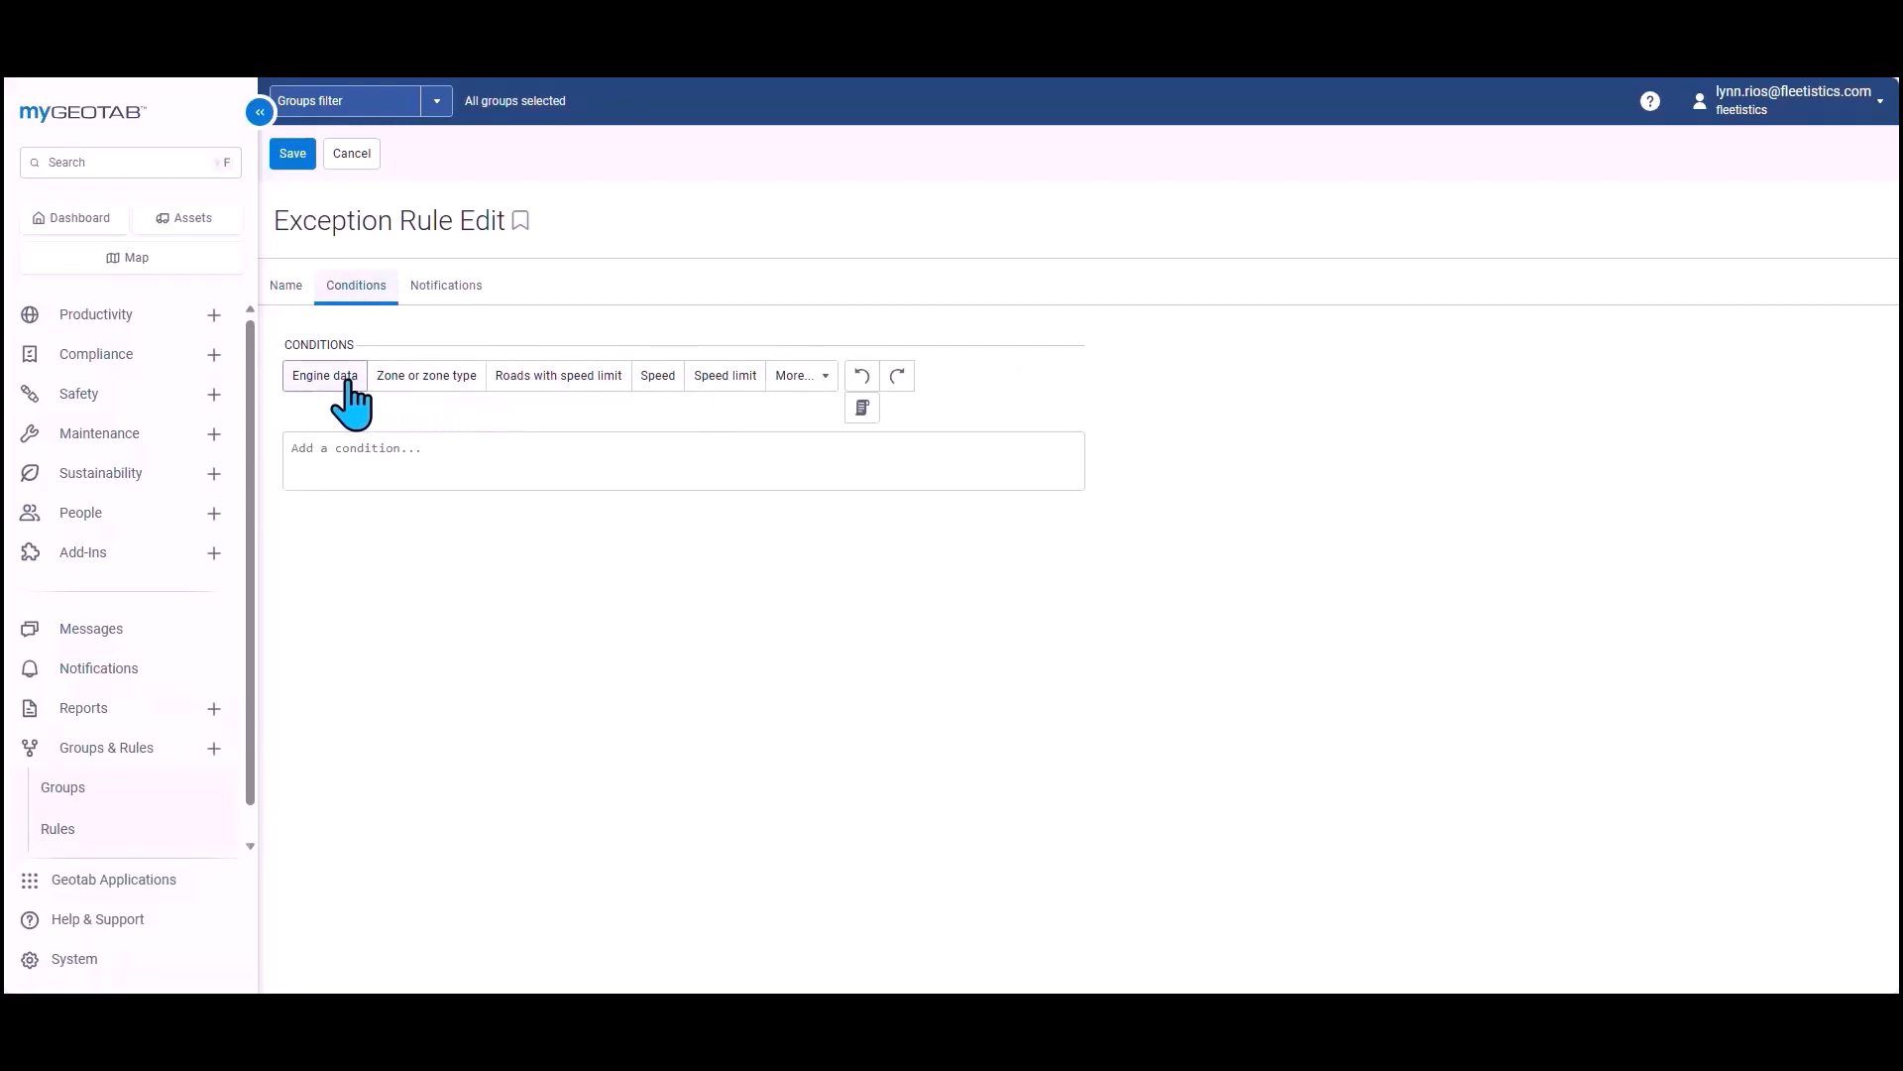
{"action": "left_click", "coordinate": [432, 382]}
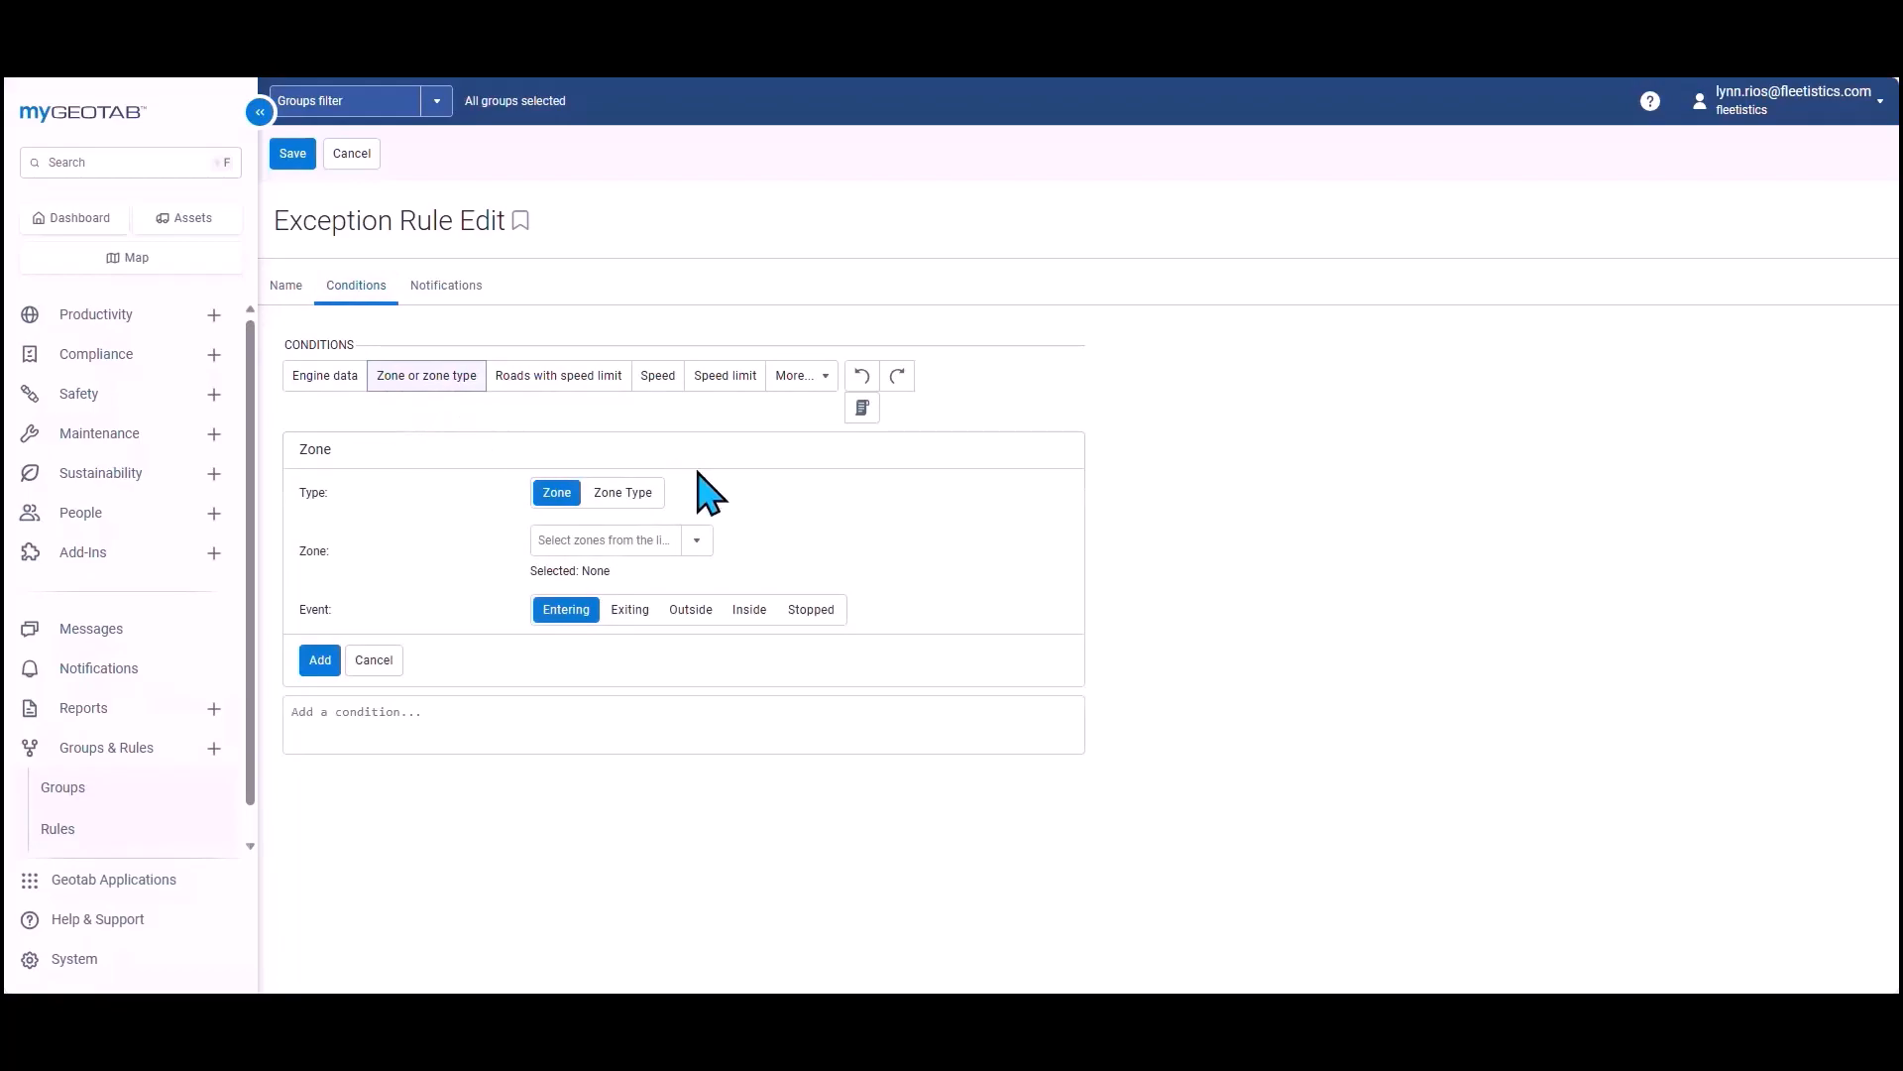
{"action": "left_click", "coordinate": [639, 496]}
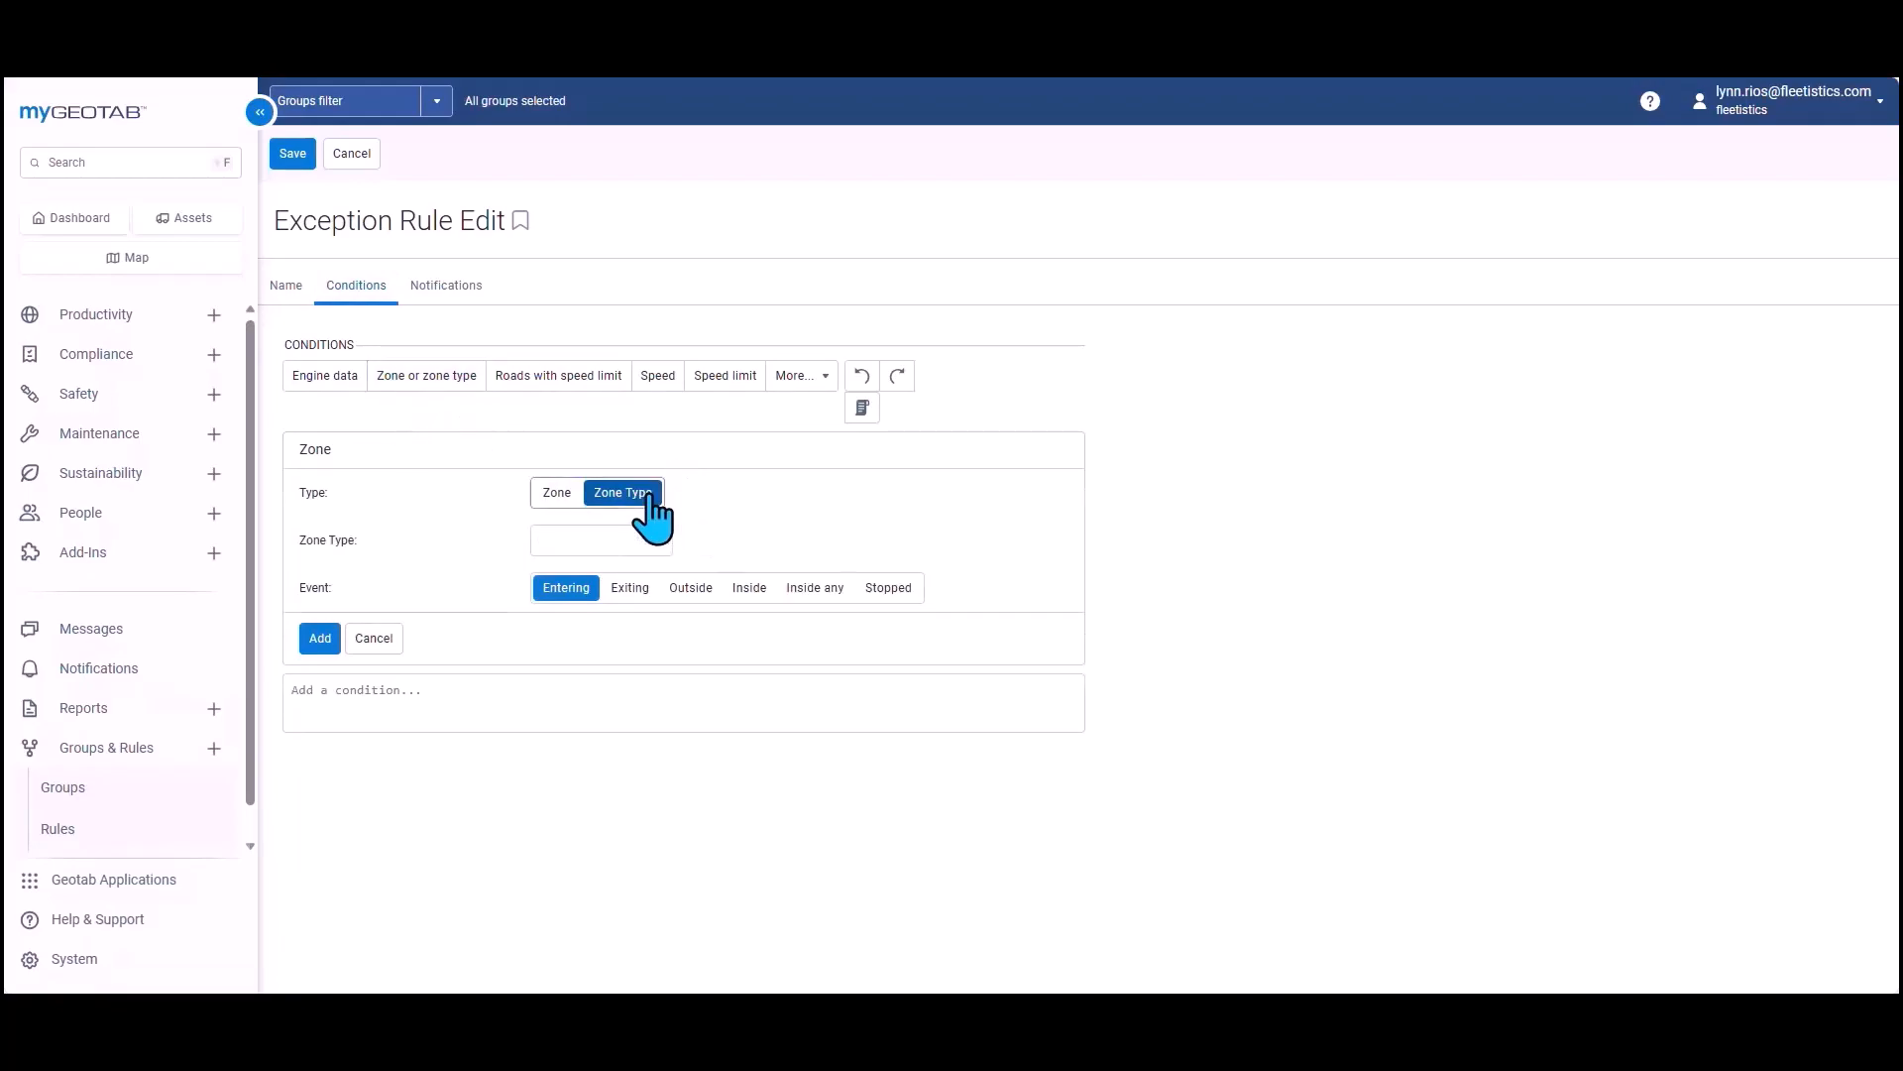
{"action": "left_click", "coordinate": [621, 541]}
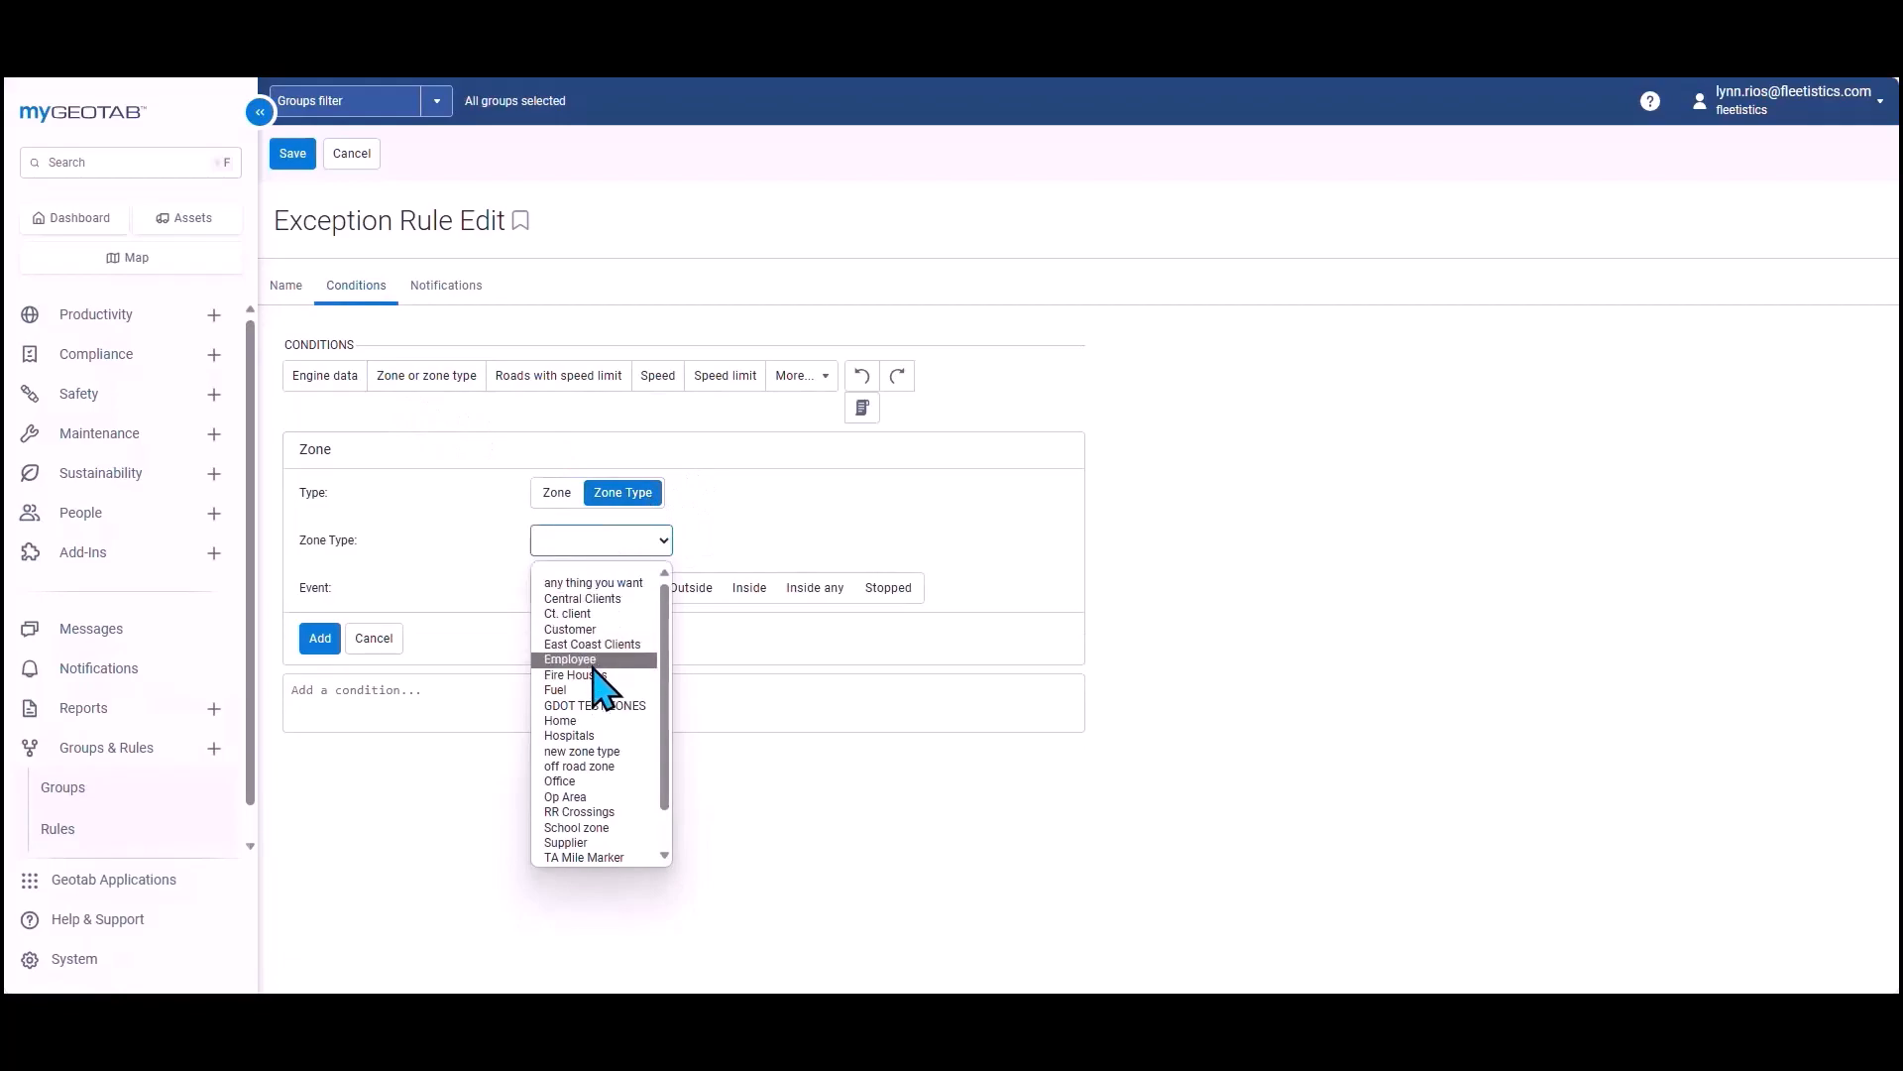
{"action": "left_click", "coordinate": [591, 721]}
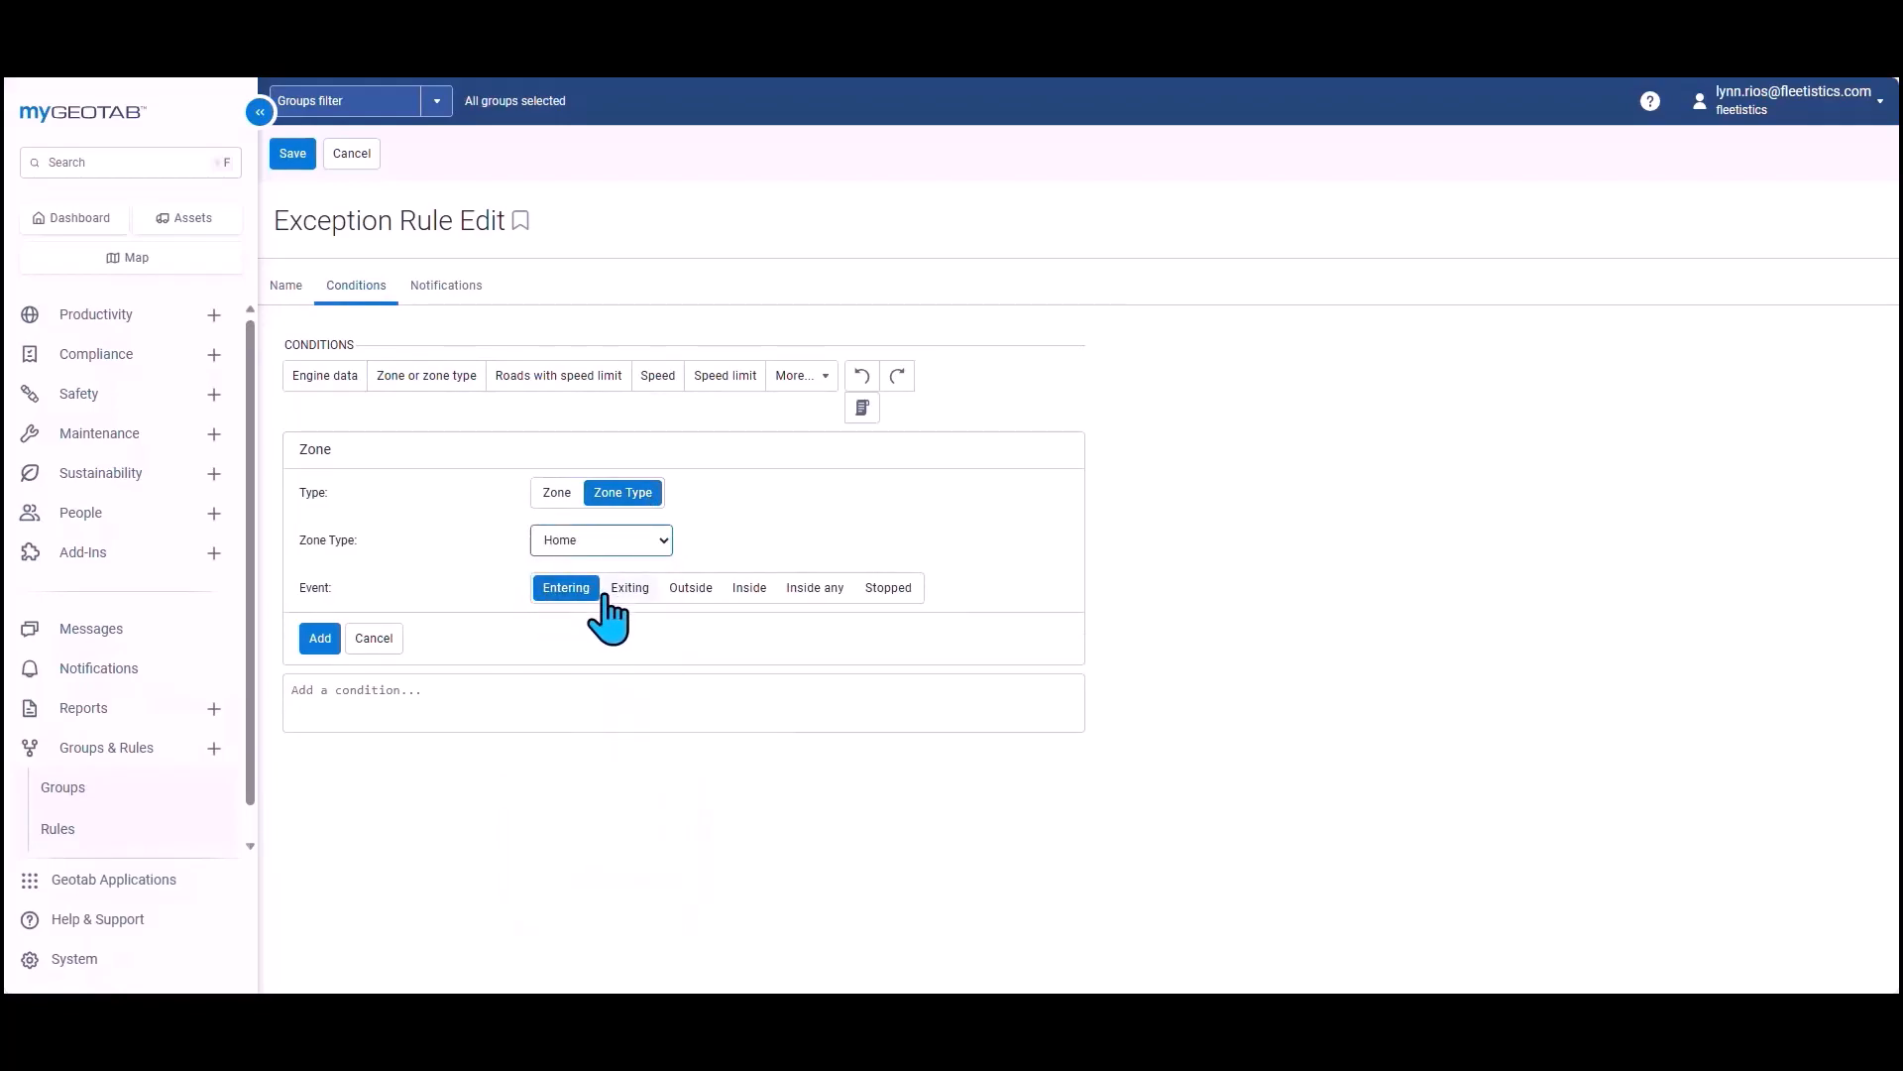
{"action": "left_click", "coordinate": [740, 593]}
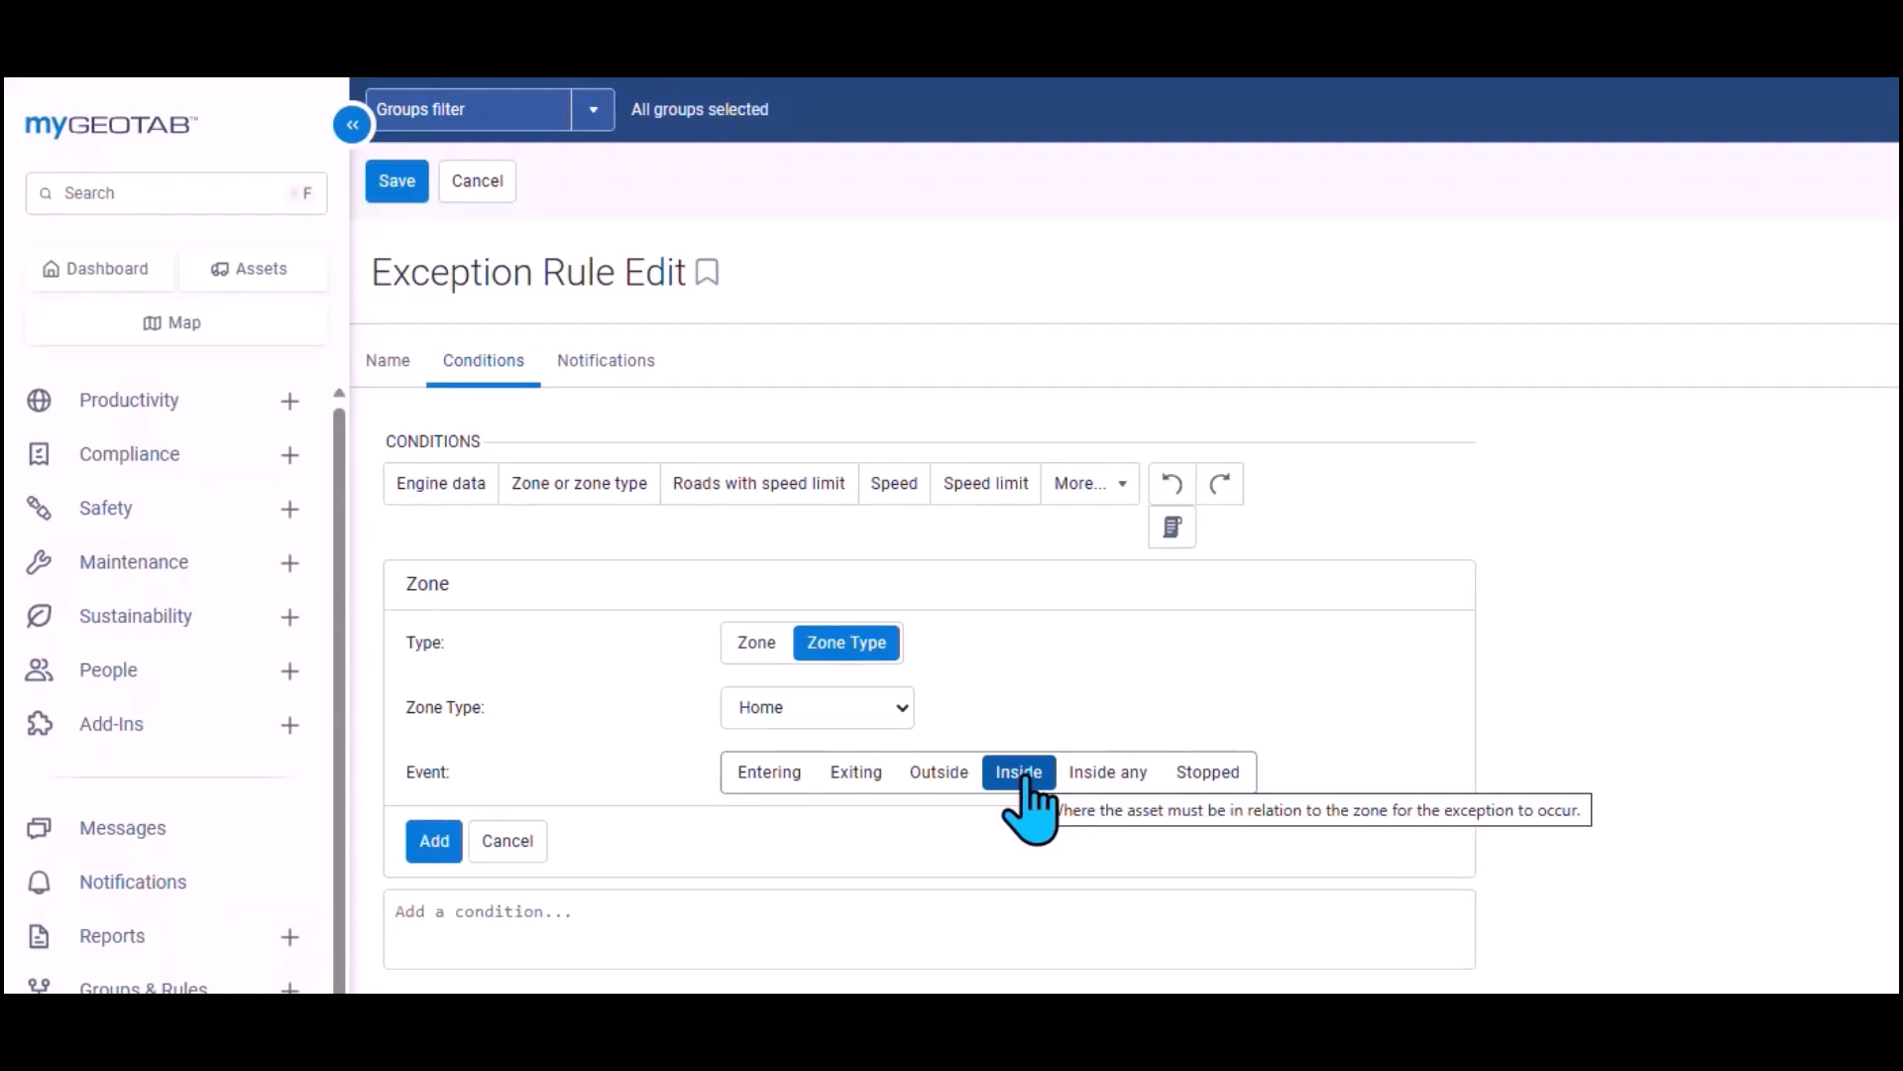
{"action": "left_click", "coordinate": [434, 841]}
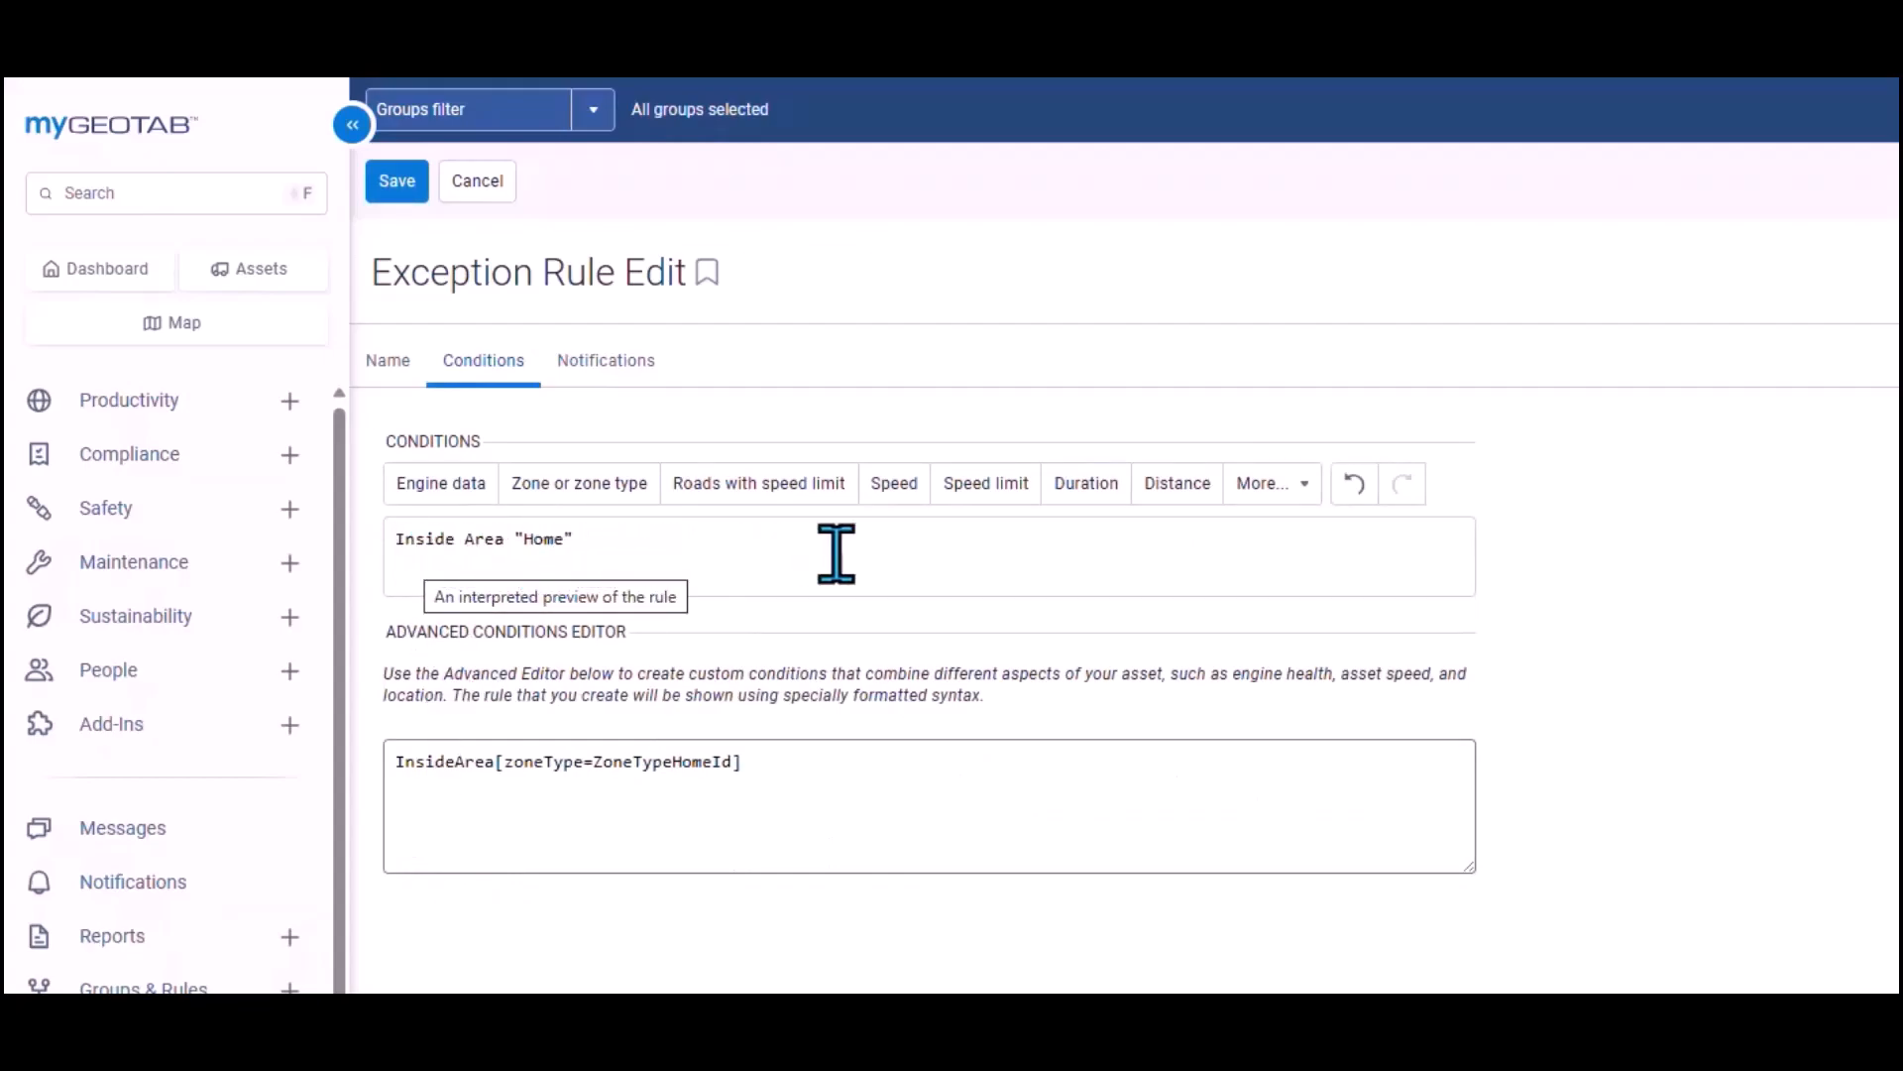
Step: Add a duration condition of over 35 minutes to the rule
{"action": "left_click", "coordinate": [1094, 493]}
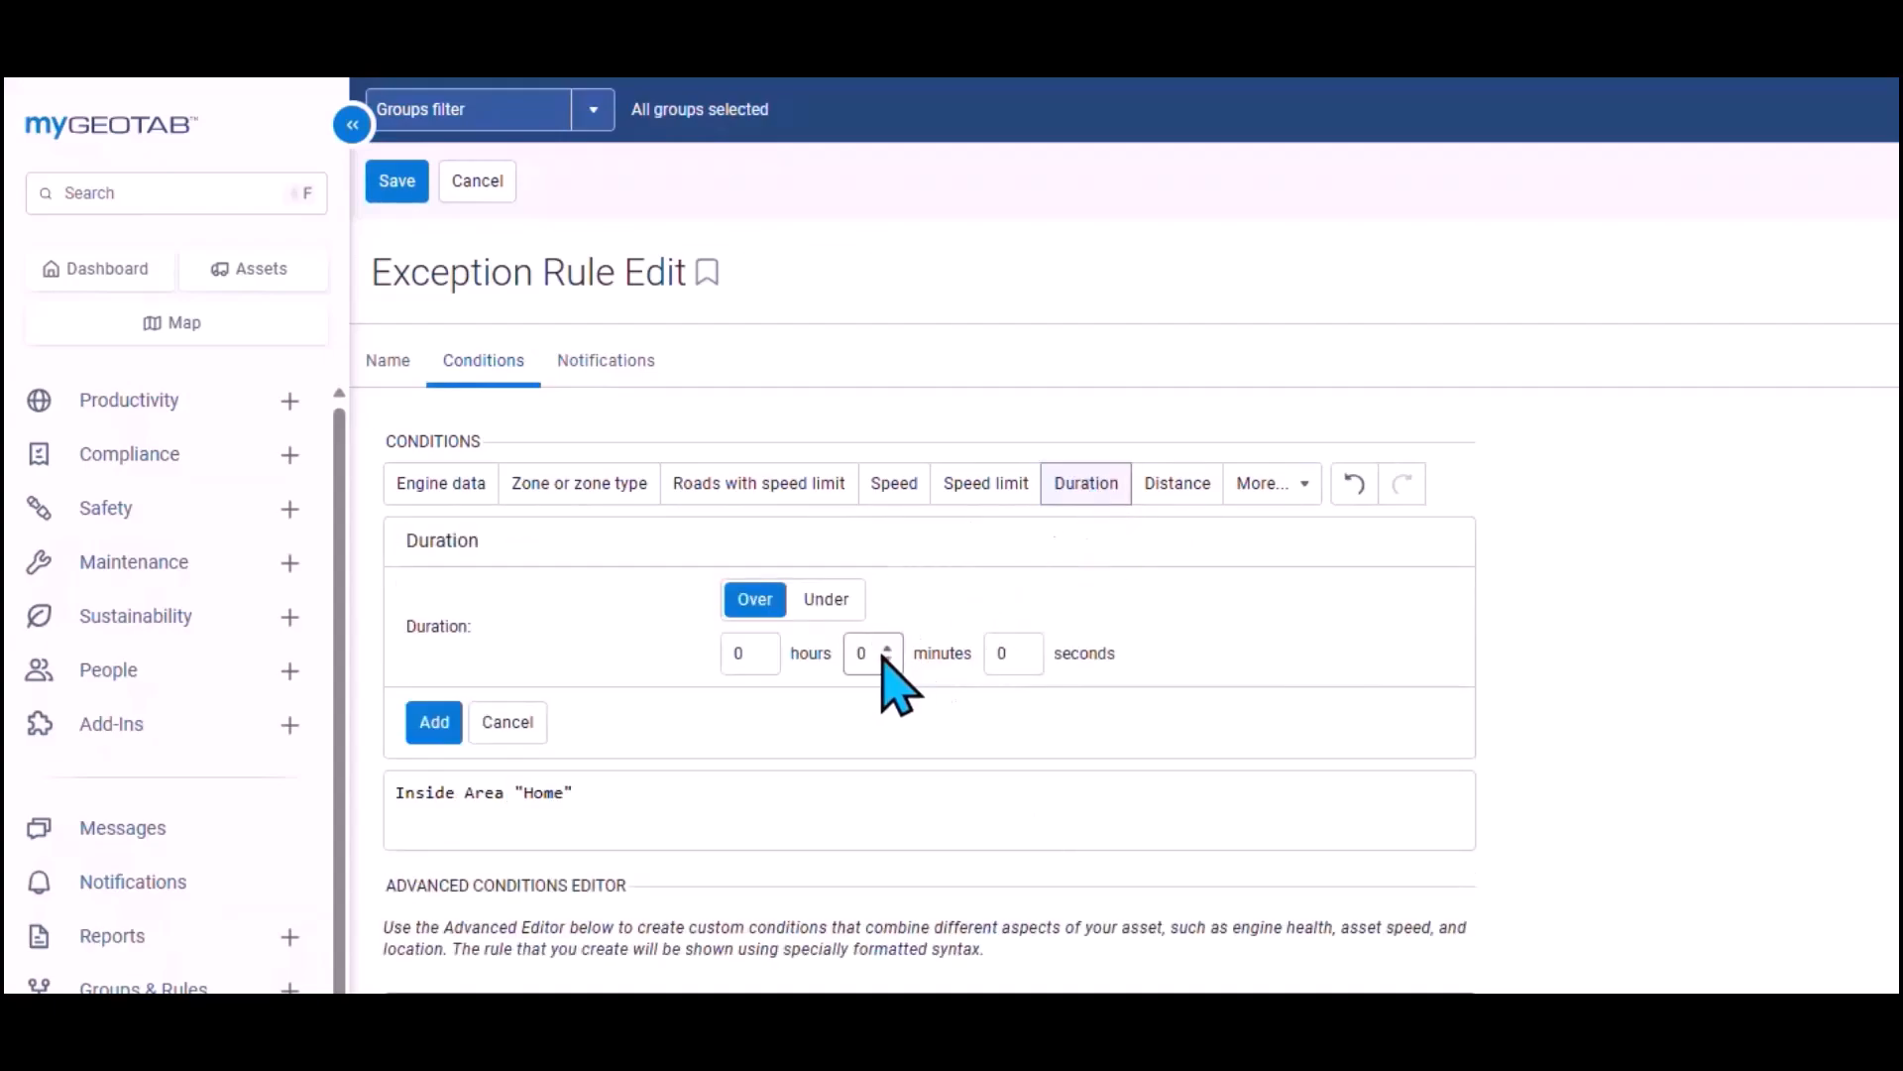
{"action": "double_click", "coordinate": [849, 651]}
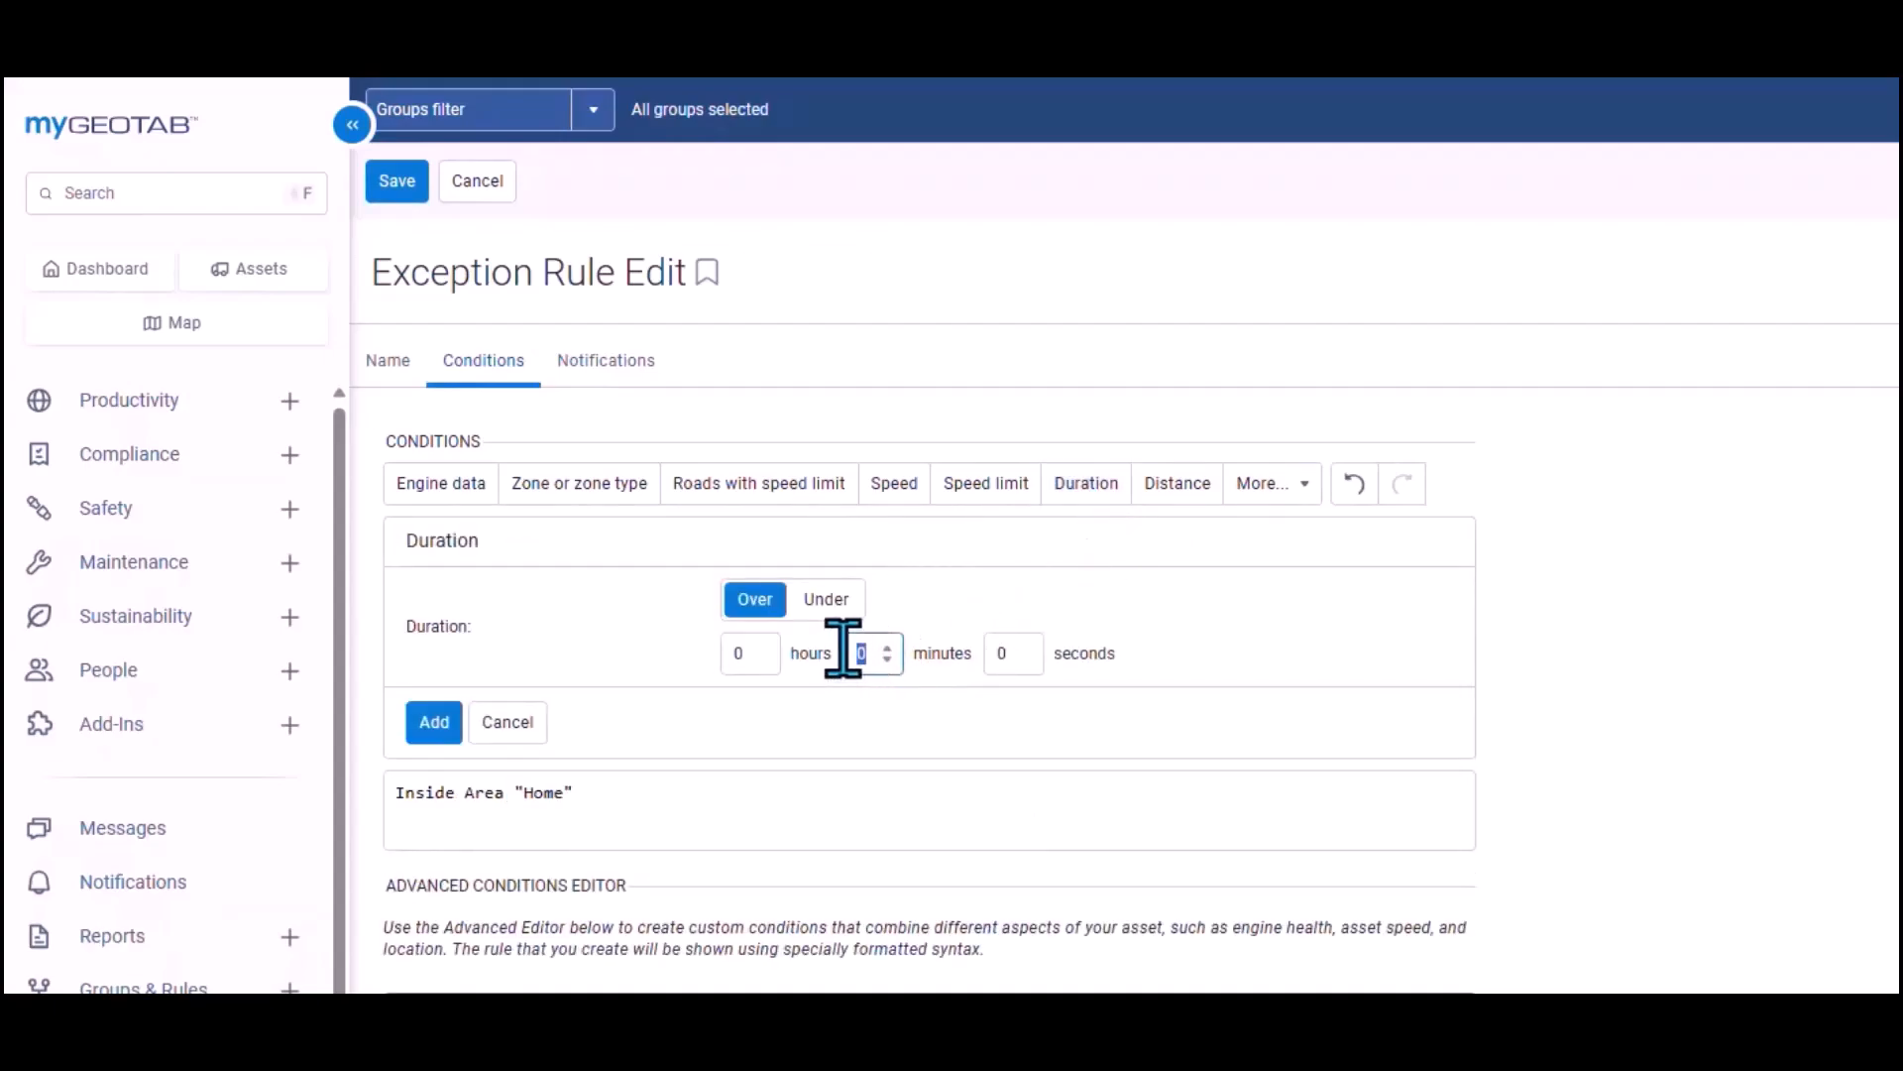
{"action": "type", "text": "35"}
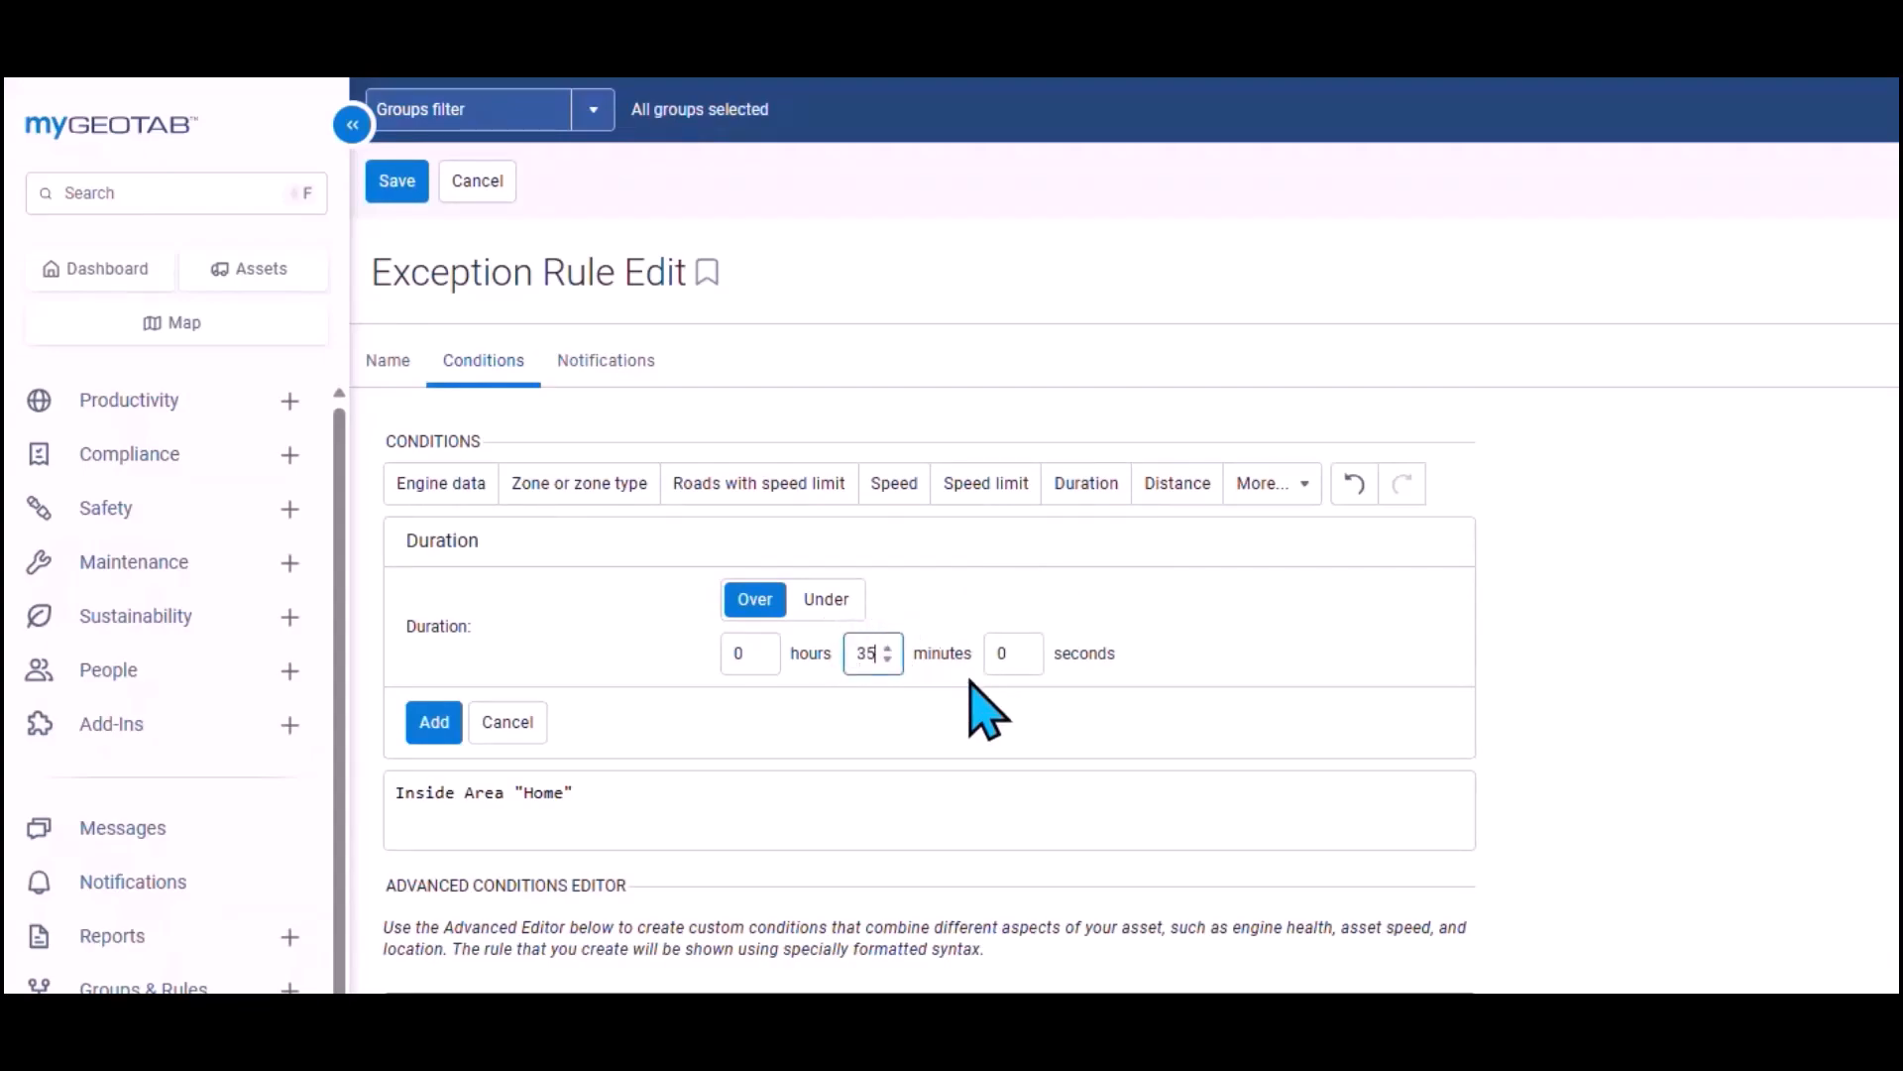
{"action": "left_click", "coordinate": [431, 726]}
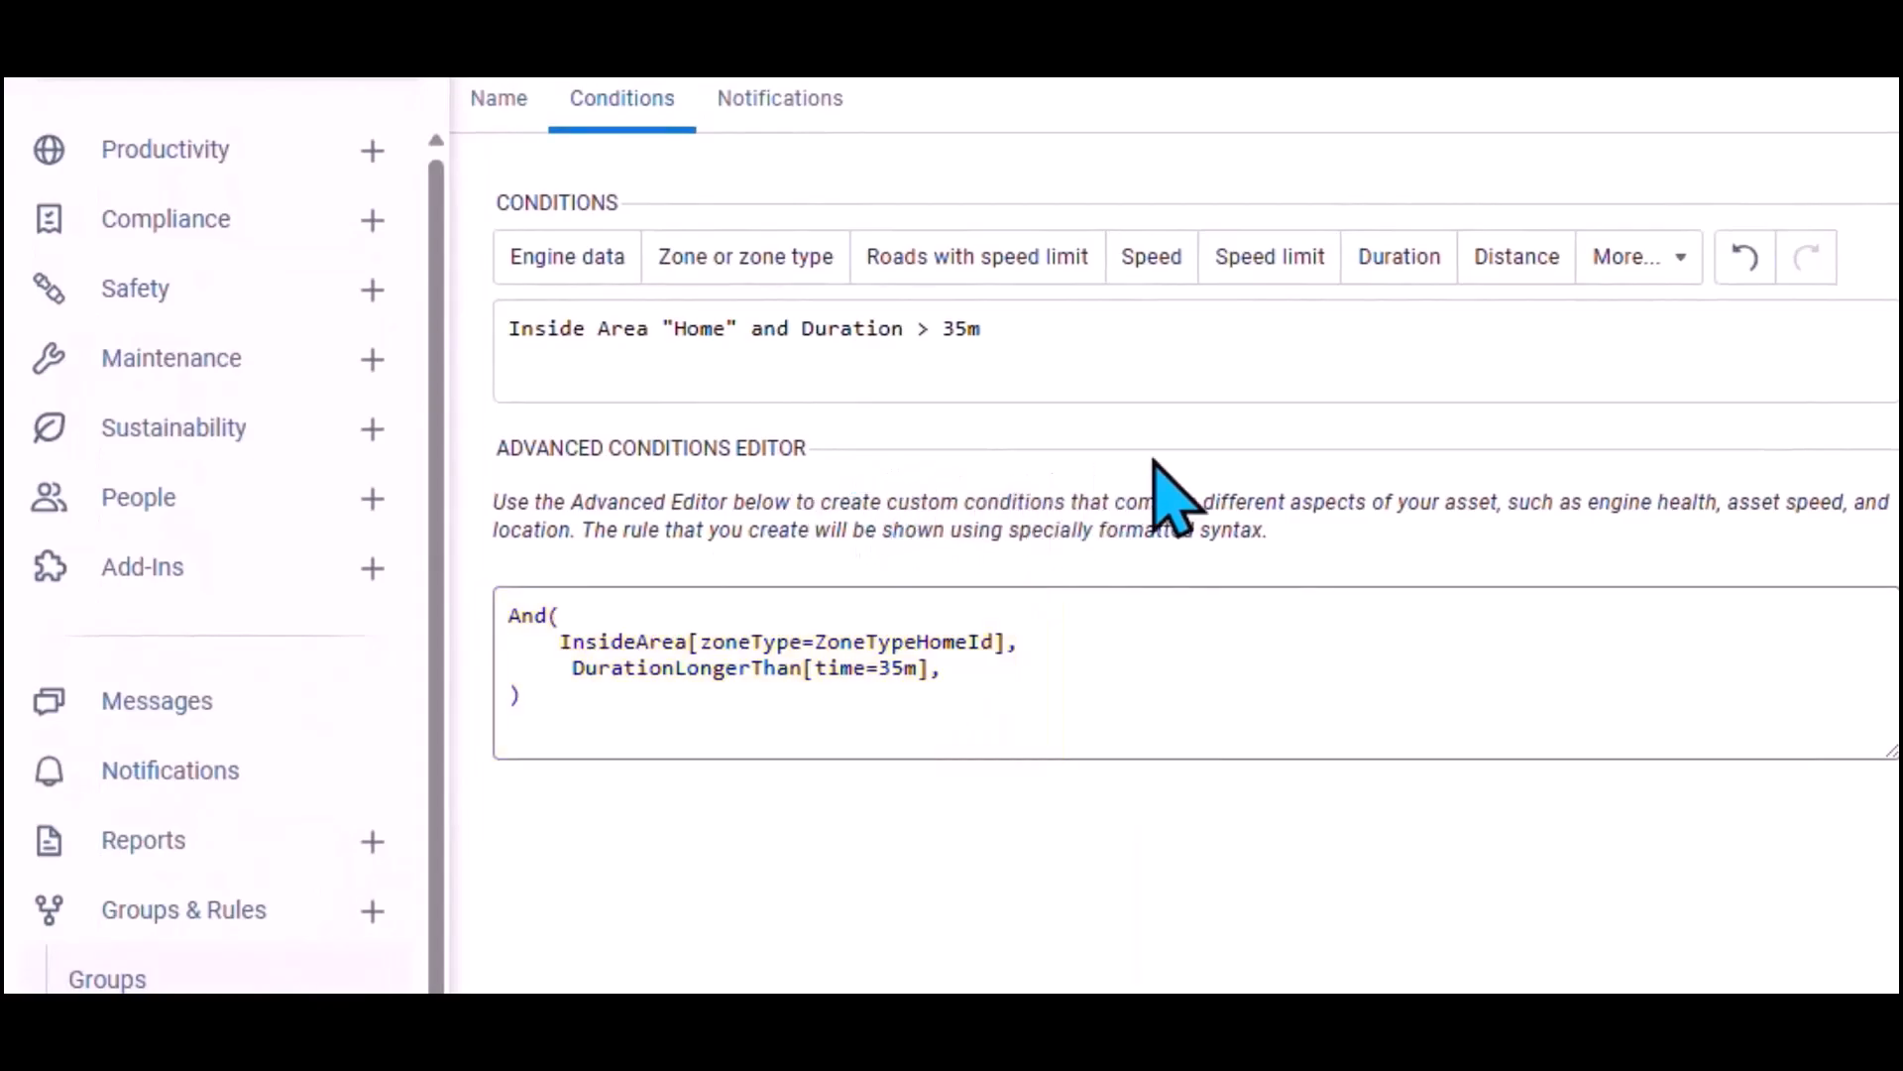
Step: Add a Work hours rule condition using Standard hours to the exception rule
{"action": "left_click", "coordinate": [1665, 276]}
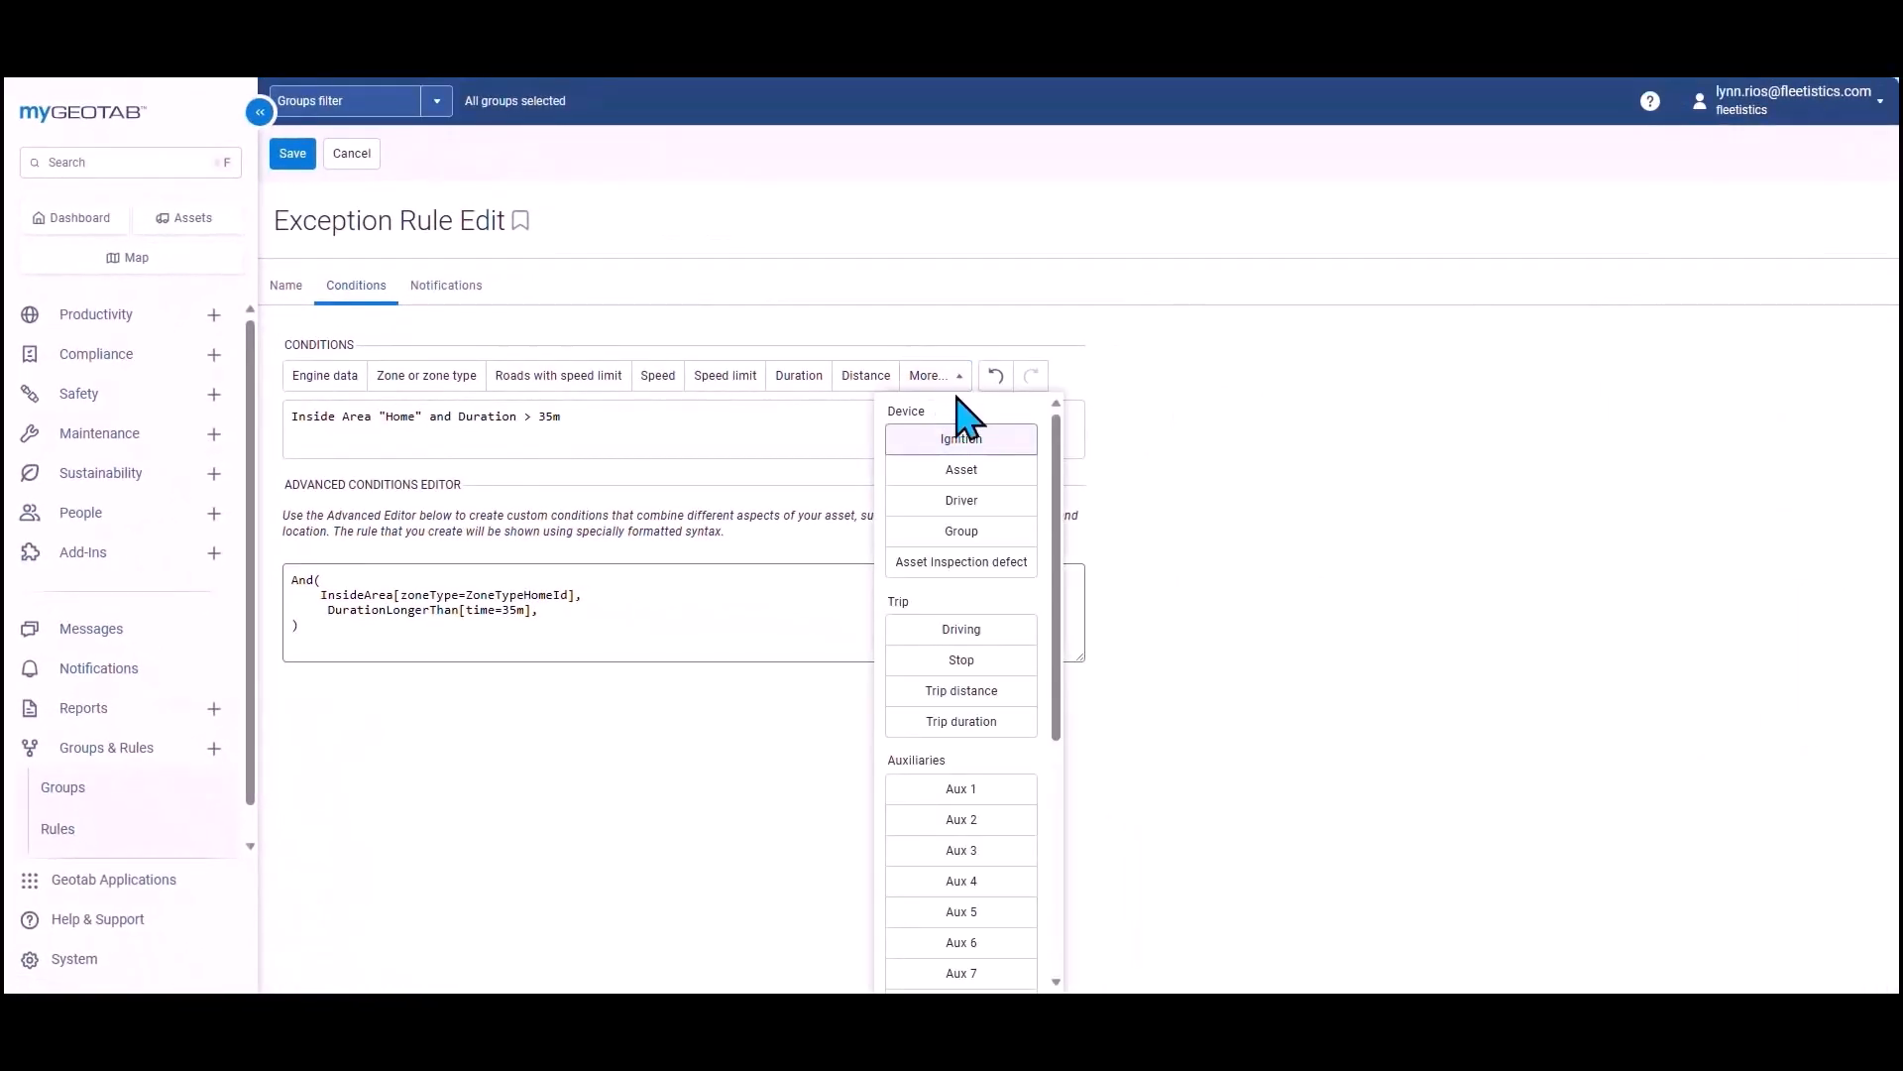
{"action": "scroll", "coordinate": [964, 654], "scroll_direction": "down", "scroll_amount": 4}
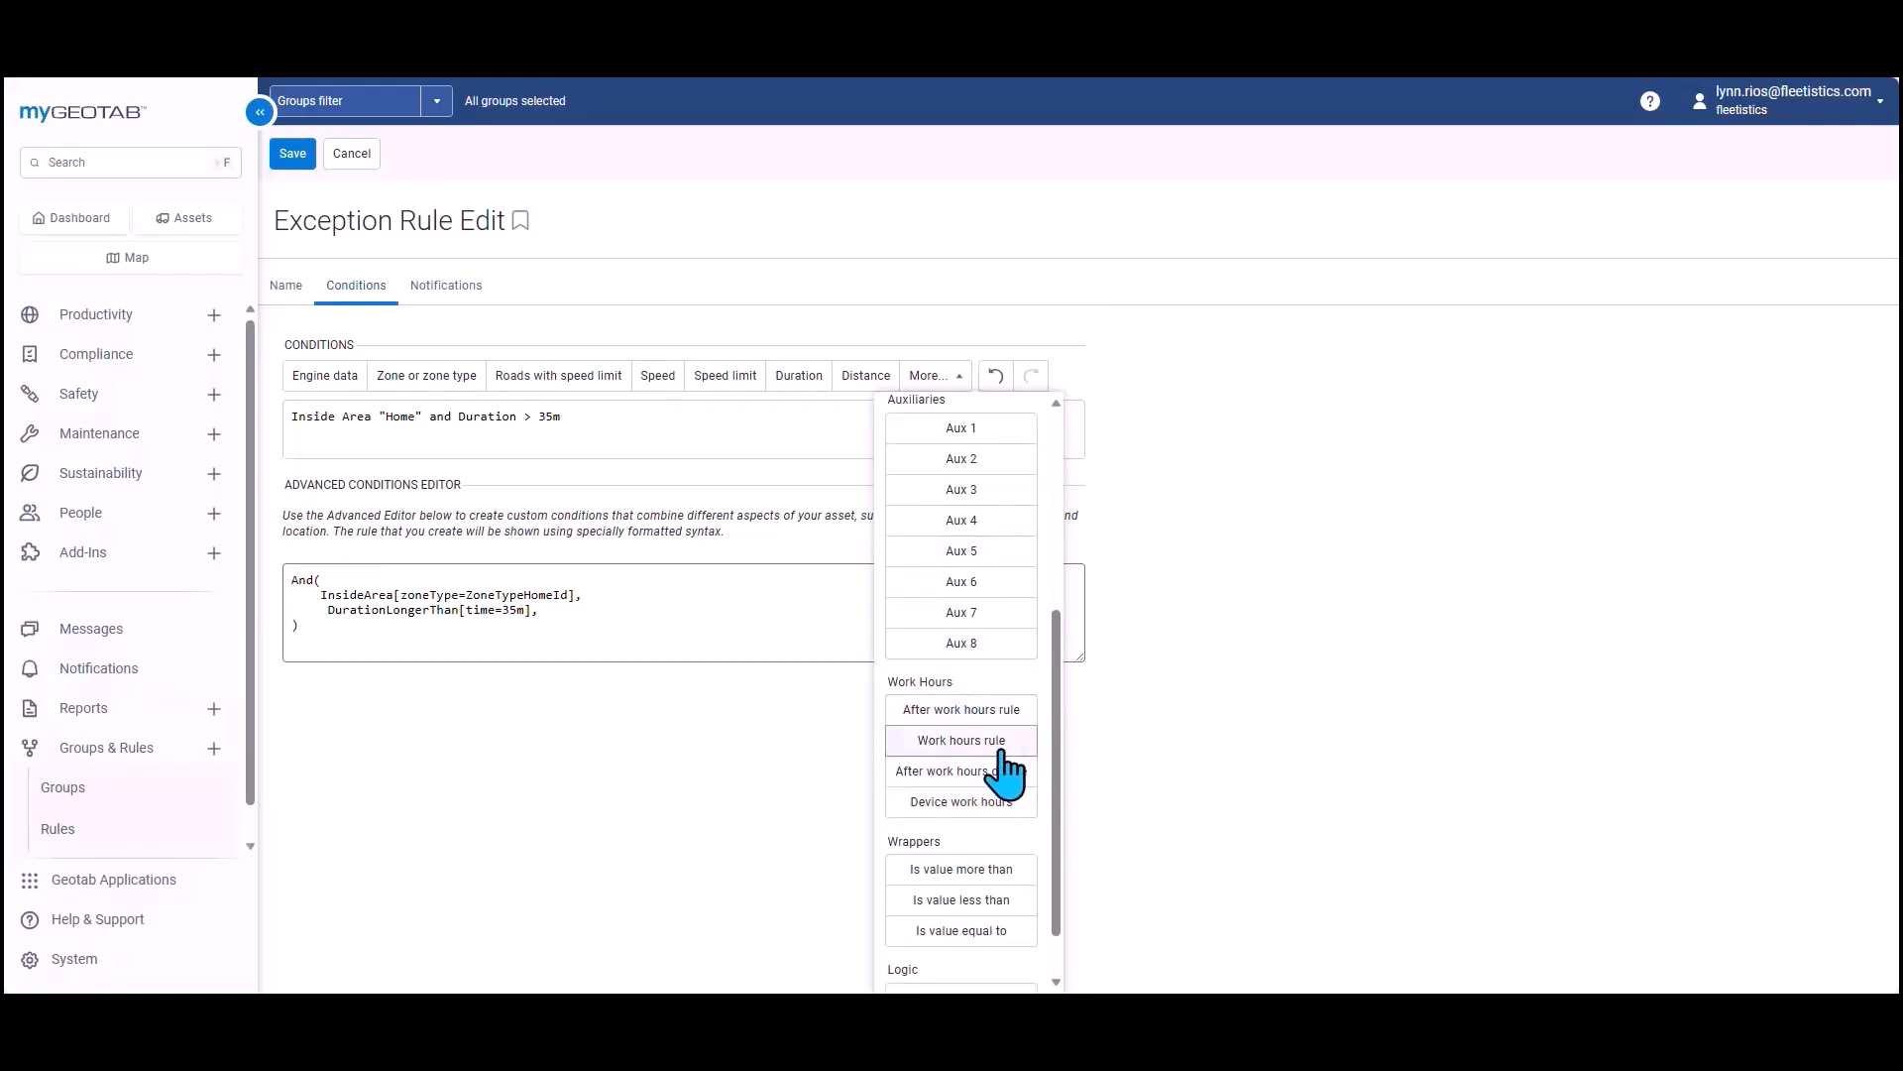
{"action": "scroll", "coordinate": [999, 768], "scroll_direction": "down", "scroll_amount": 1}
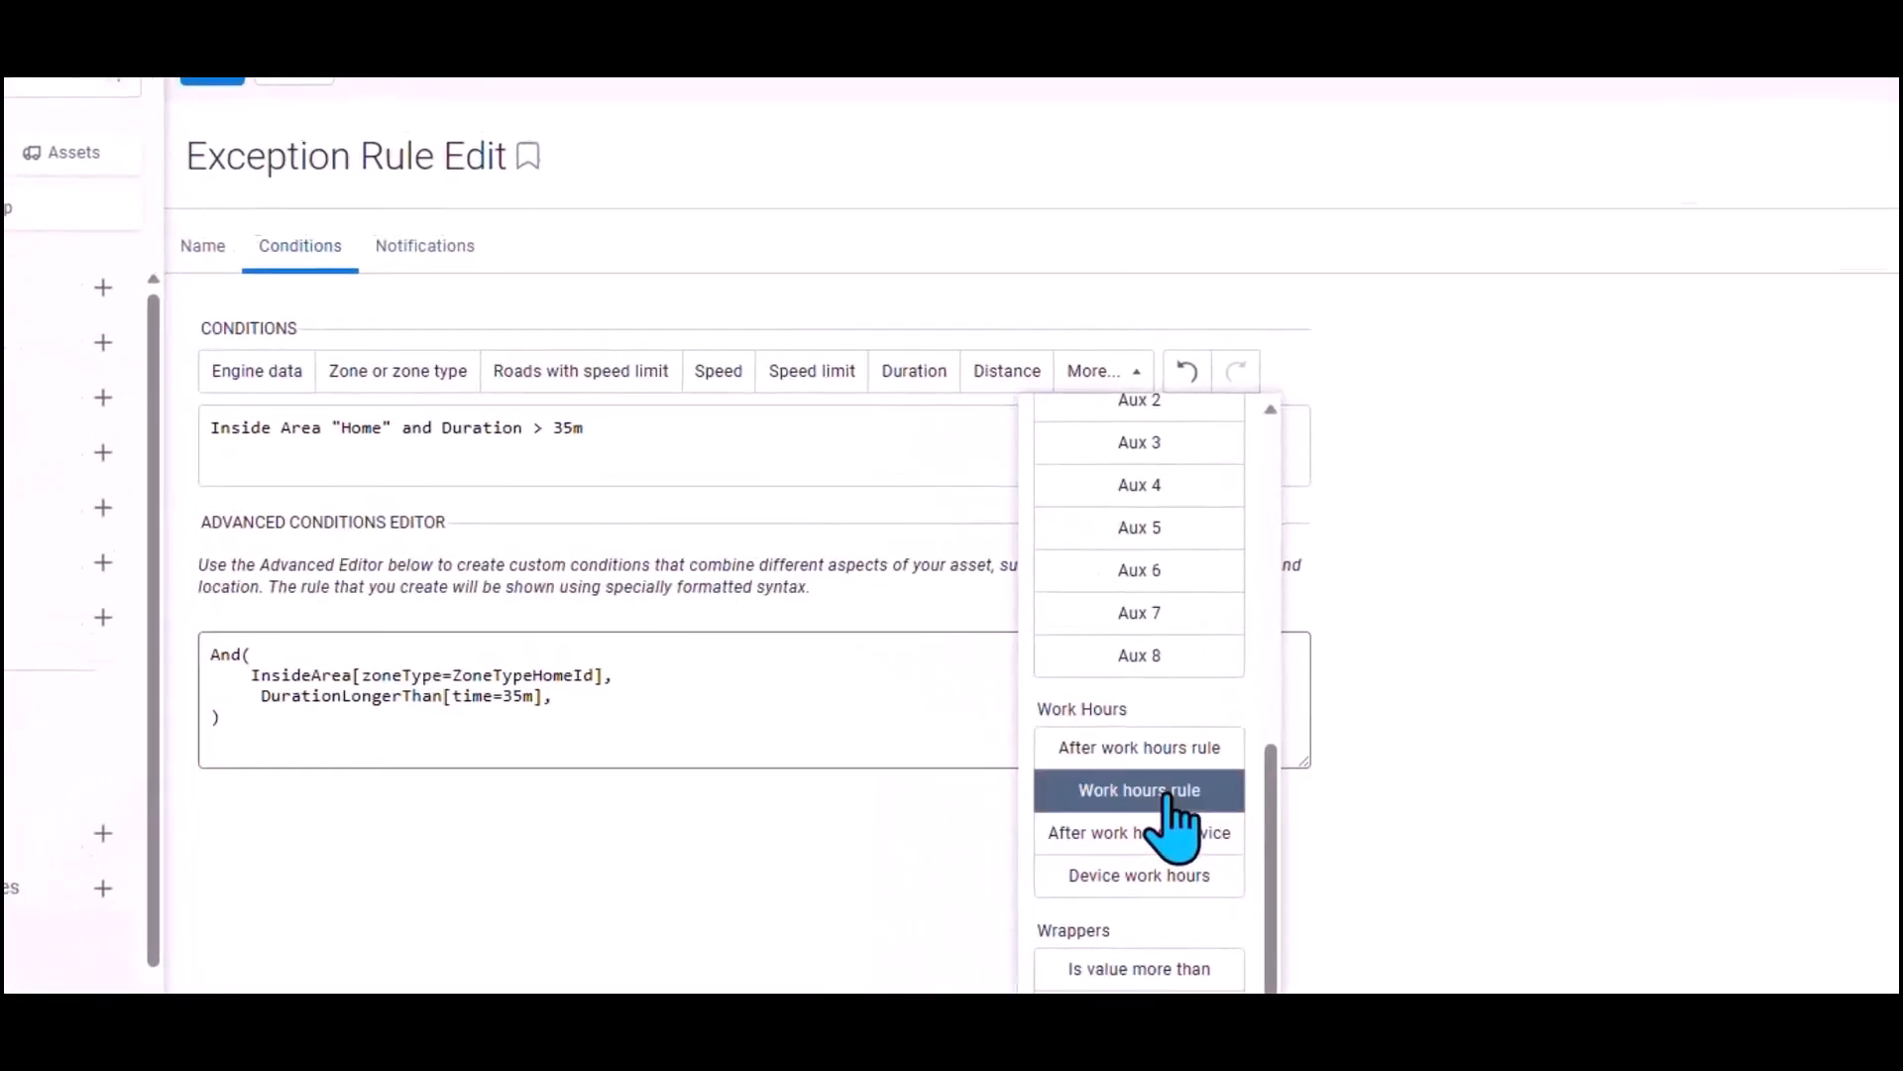
{"action": "left_click", "coordinate": [977, 684]}
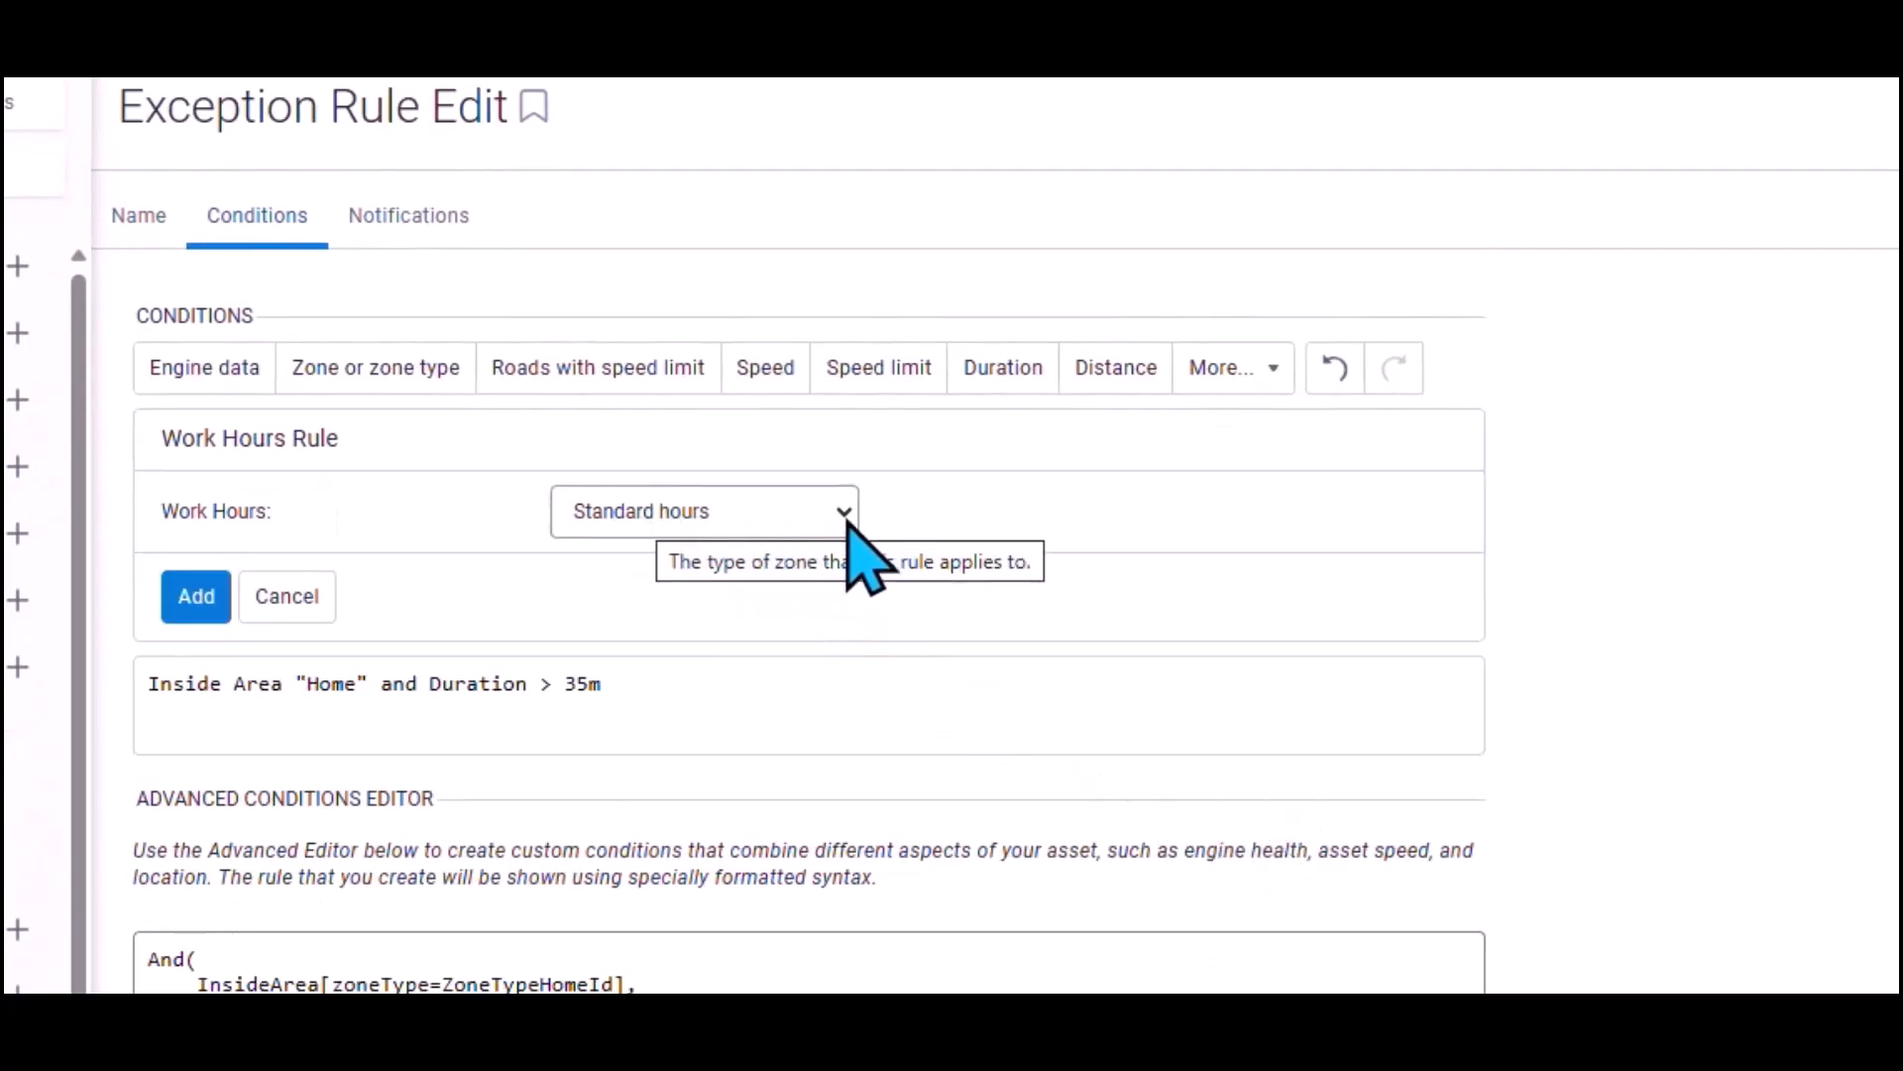
{"action": "left_click", "coordinate": [847, 520]}
{"action": "left_click", "coordinate": [848, 520]}
{"action": "left_click", "coordinate": [196, 599]}
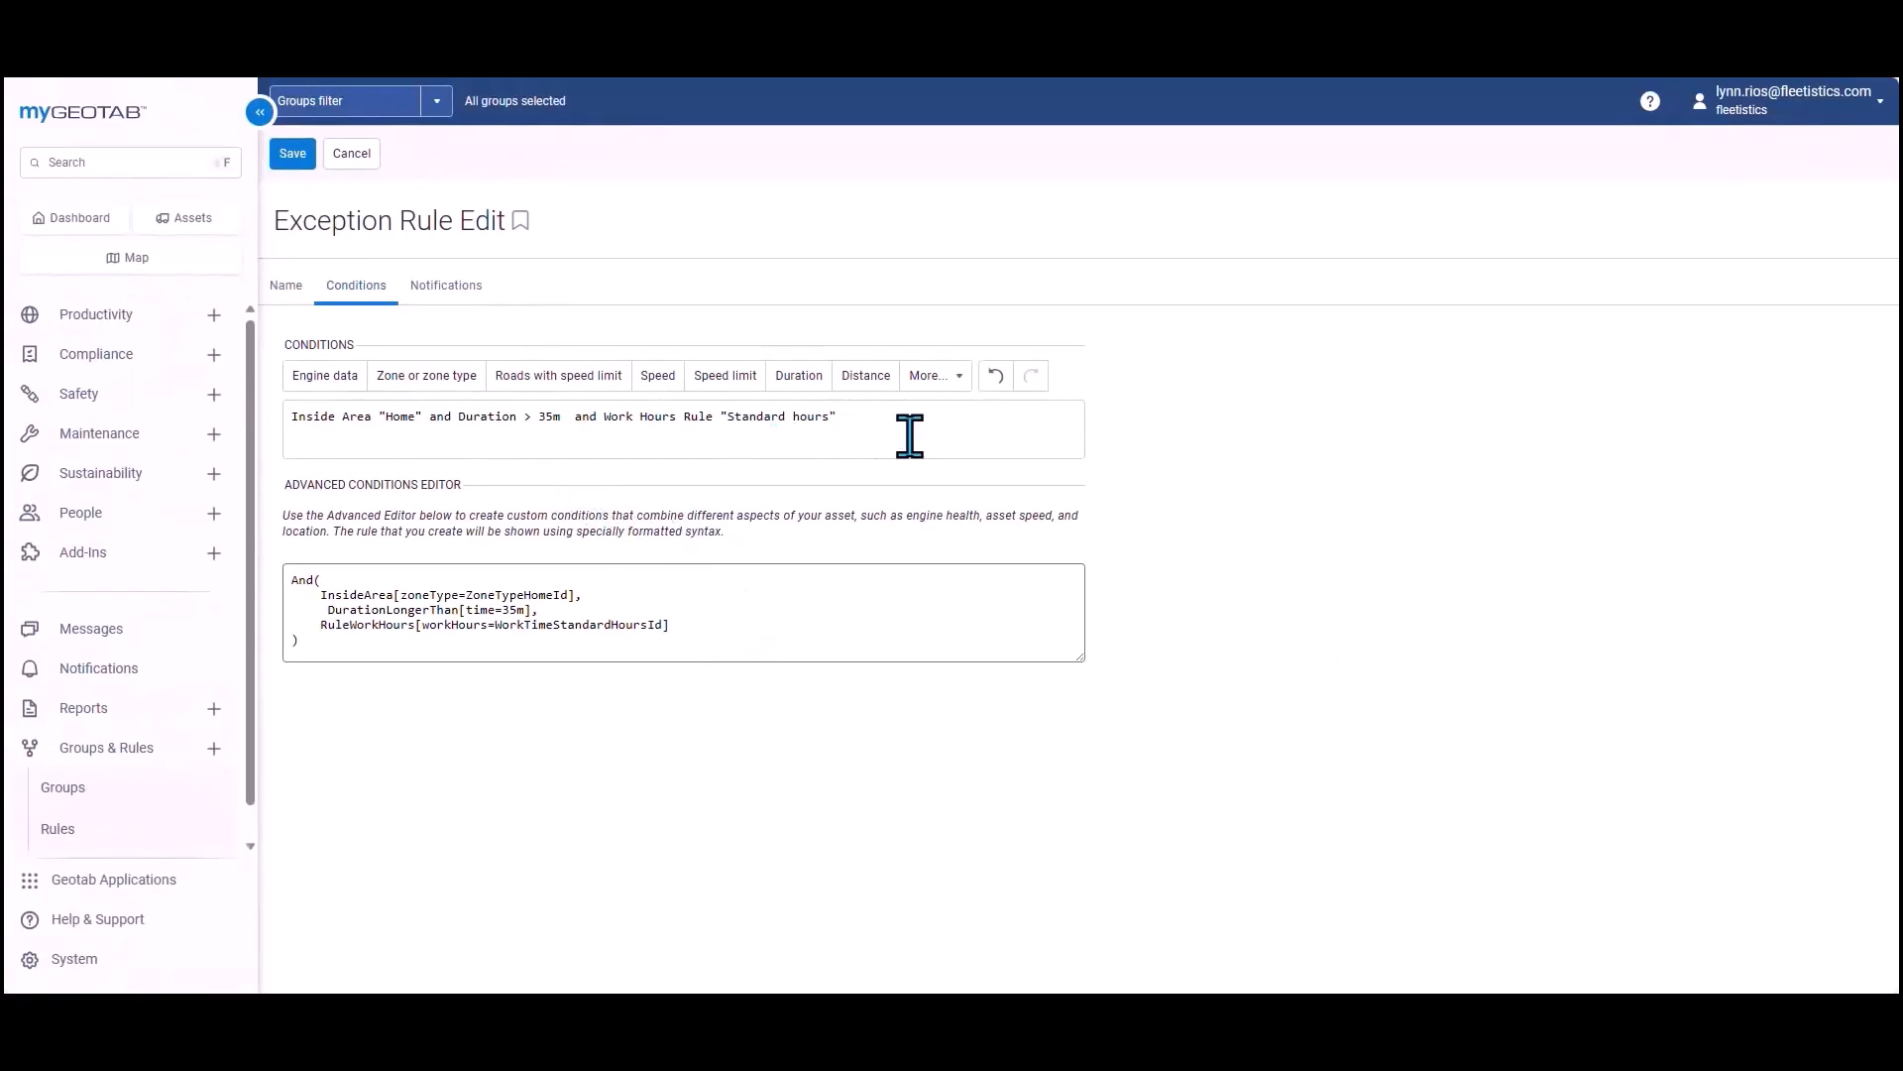
Step: Try adding an Ignition condition with the value True to the rule, and undo that addition
{"action": "left_click", "coordinate": [954, 379]}
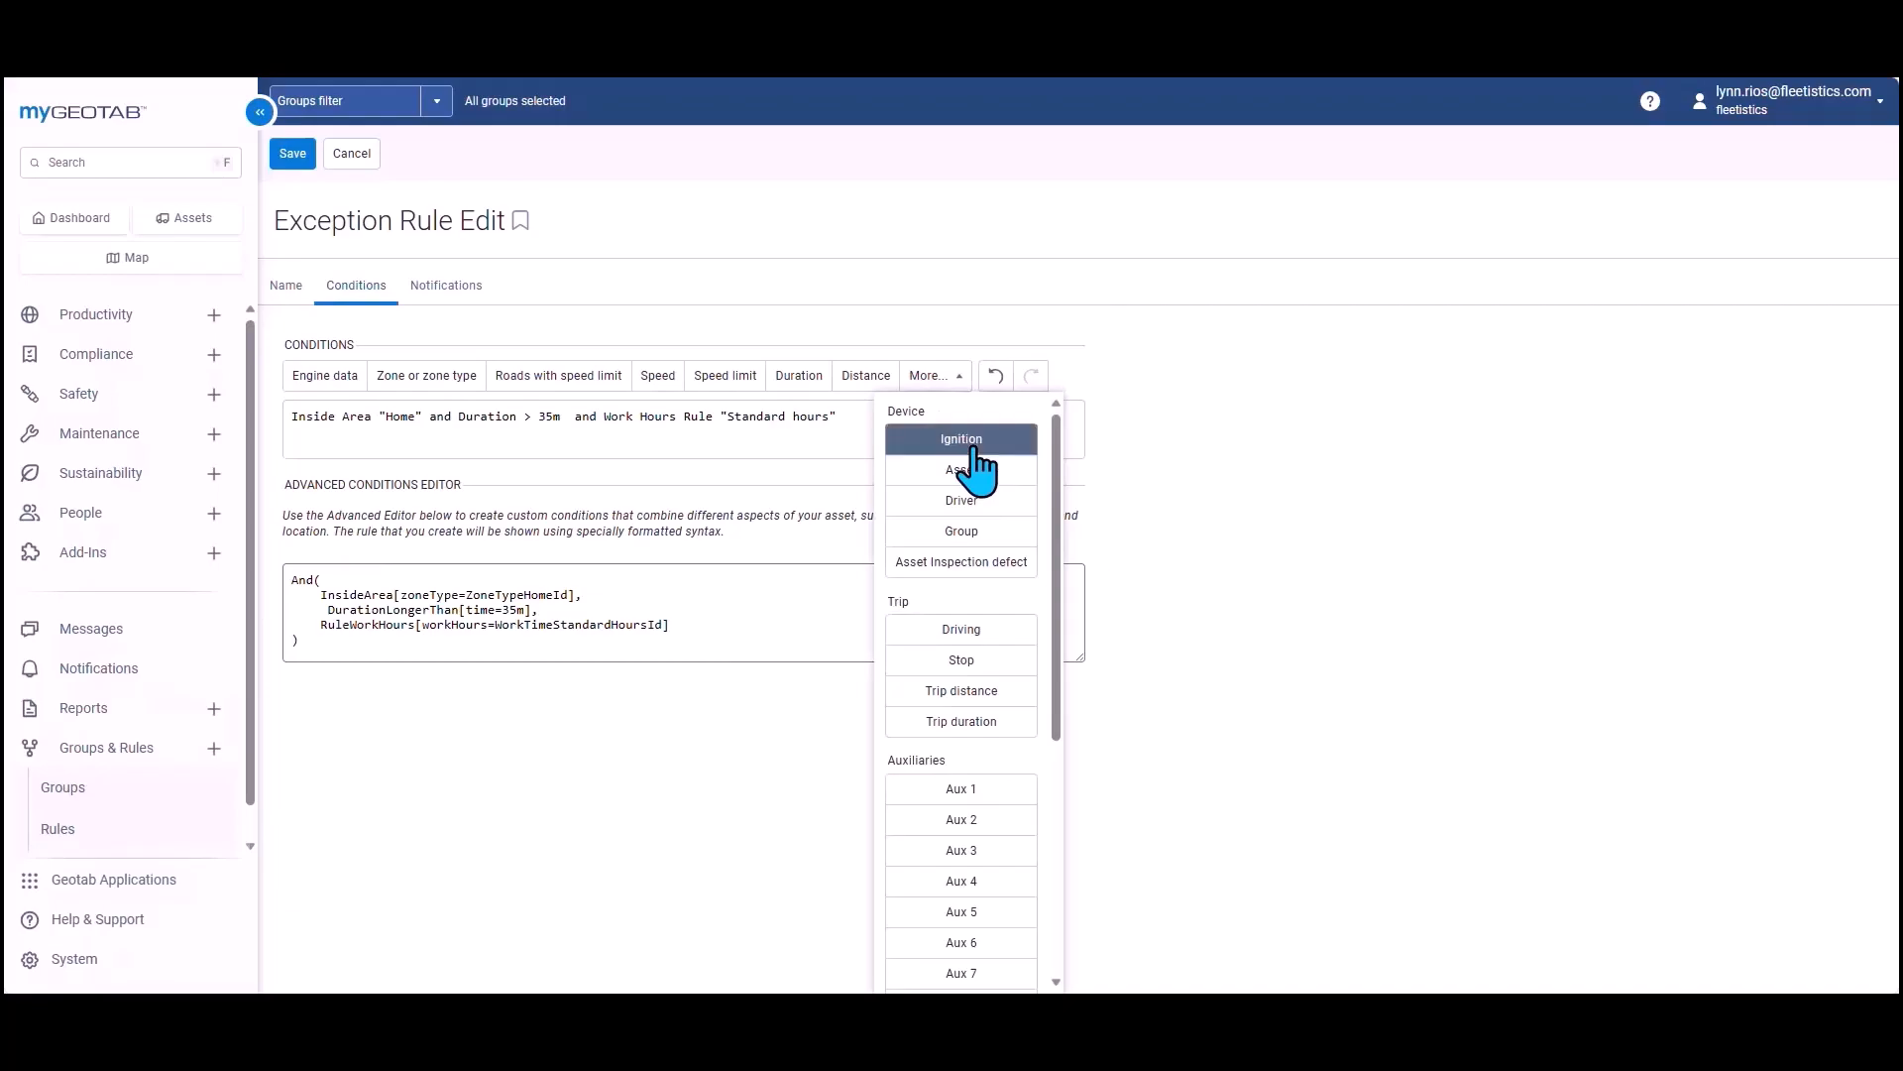
{"action": "left_click", "coordinate": [974, 446]}
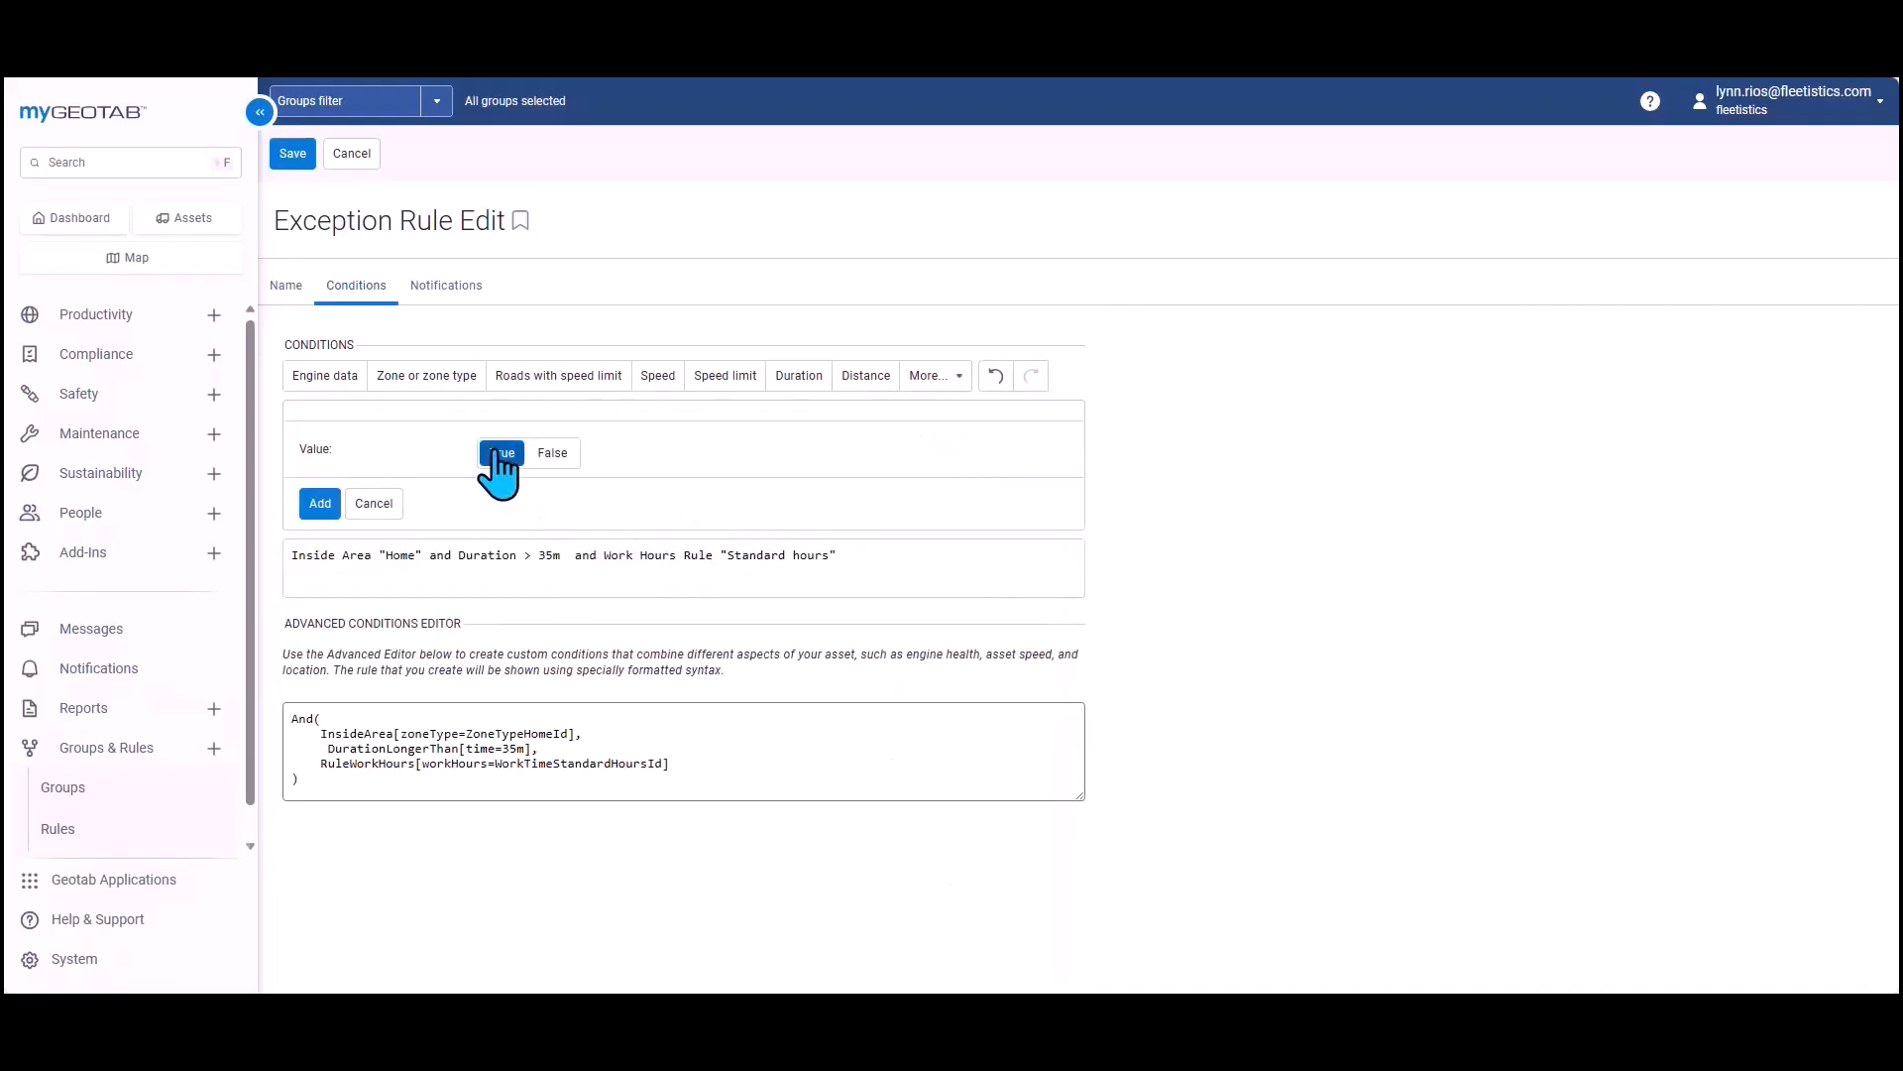
{"action": "left_click", "coordinate": [319, 502]}
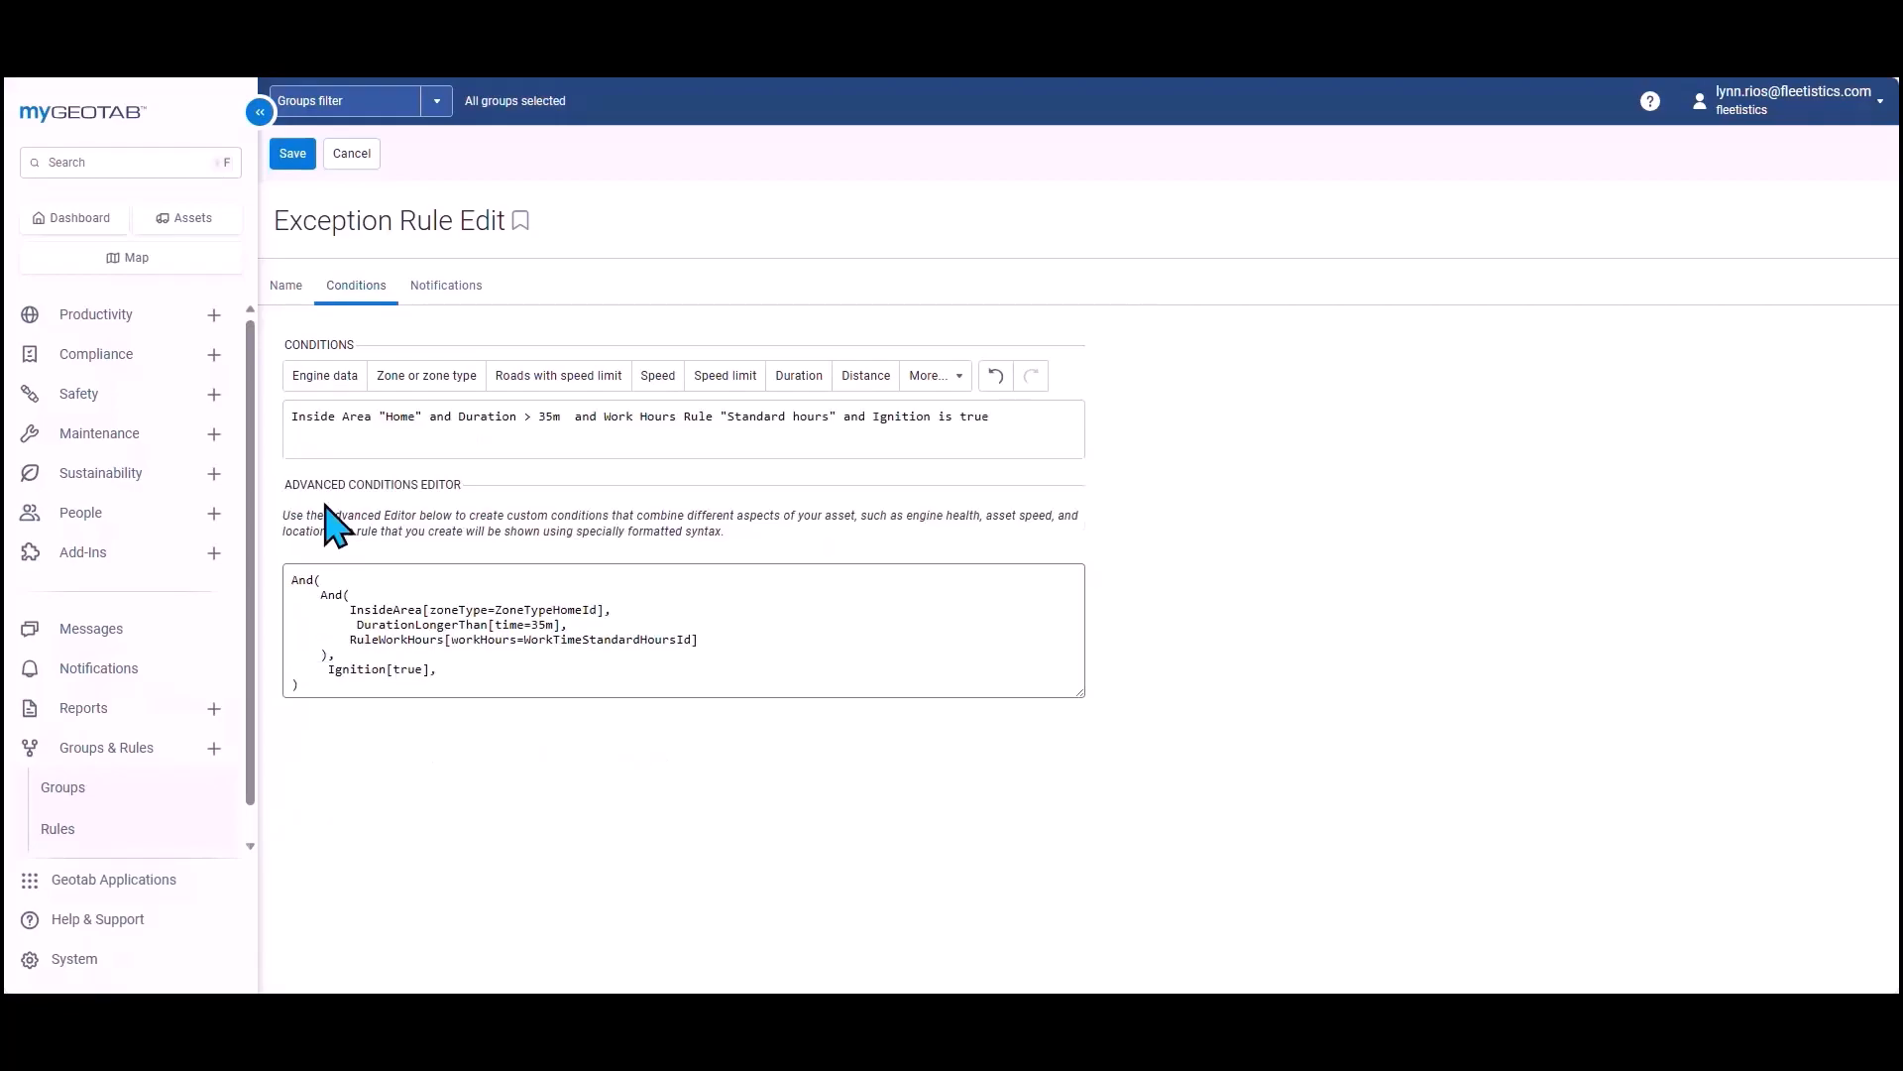
{"action": "left_click", "coordinate": [996, 376]}
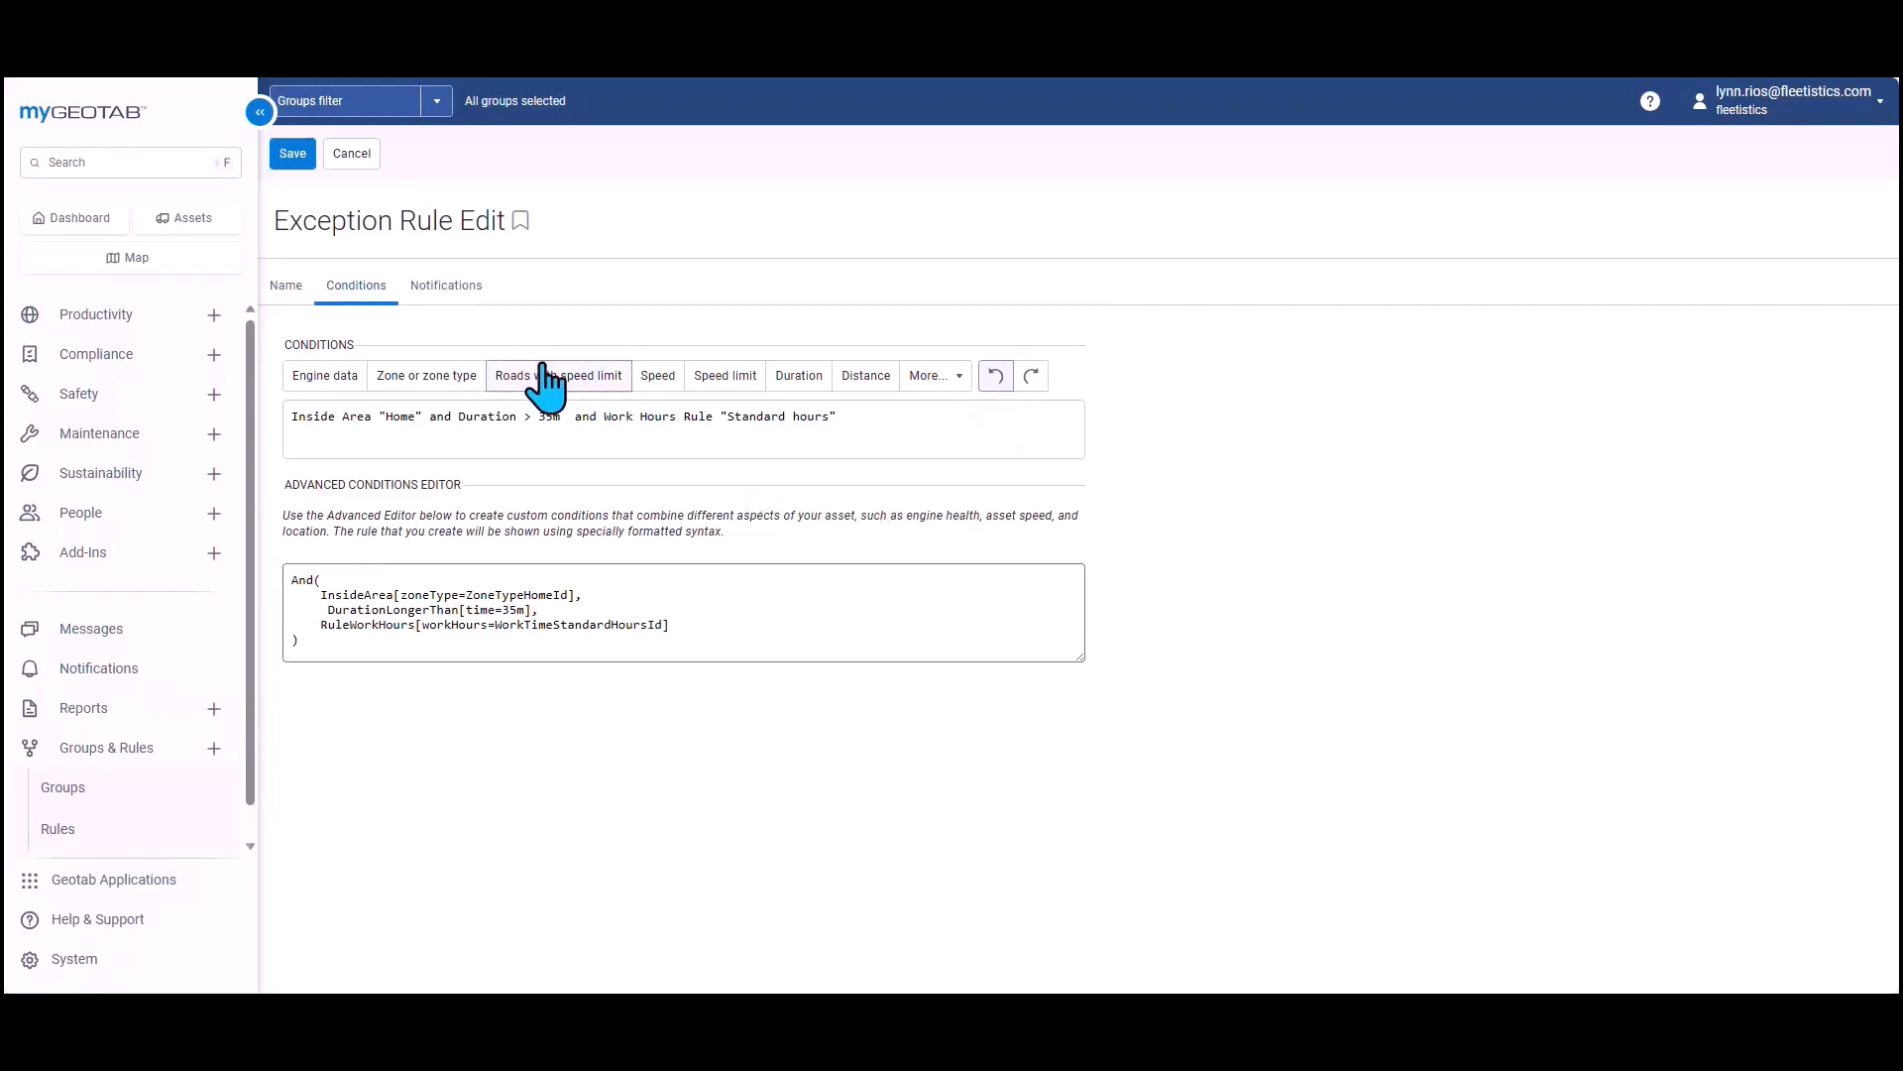
Step: Add an email notification recipient to the rule, using the Default email template and the API test address
{"action": "left_click", "coordinate": [443, 297]}
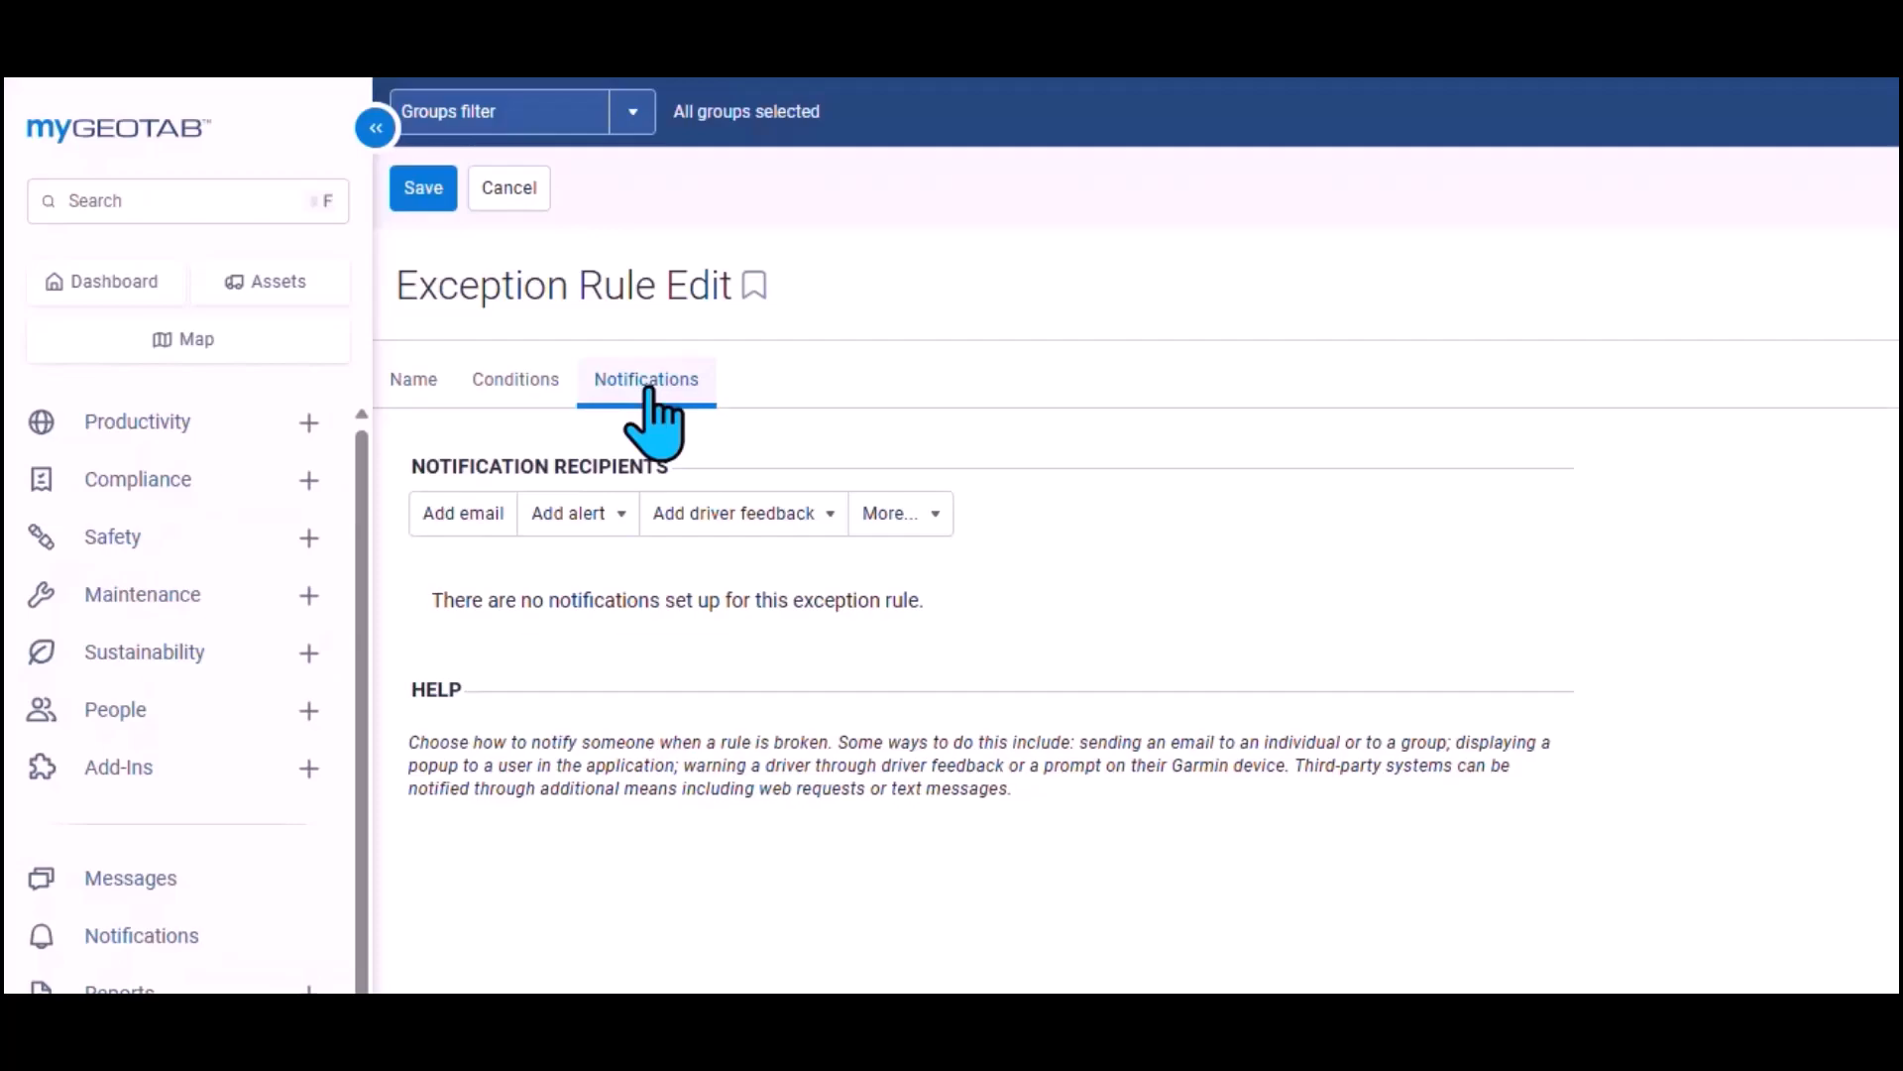
{"action": "left_click", "coordinate": [454, 523]}
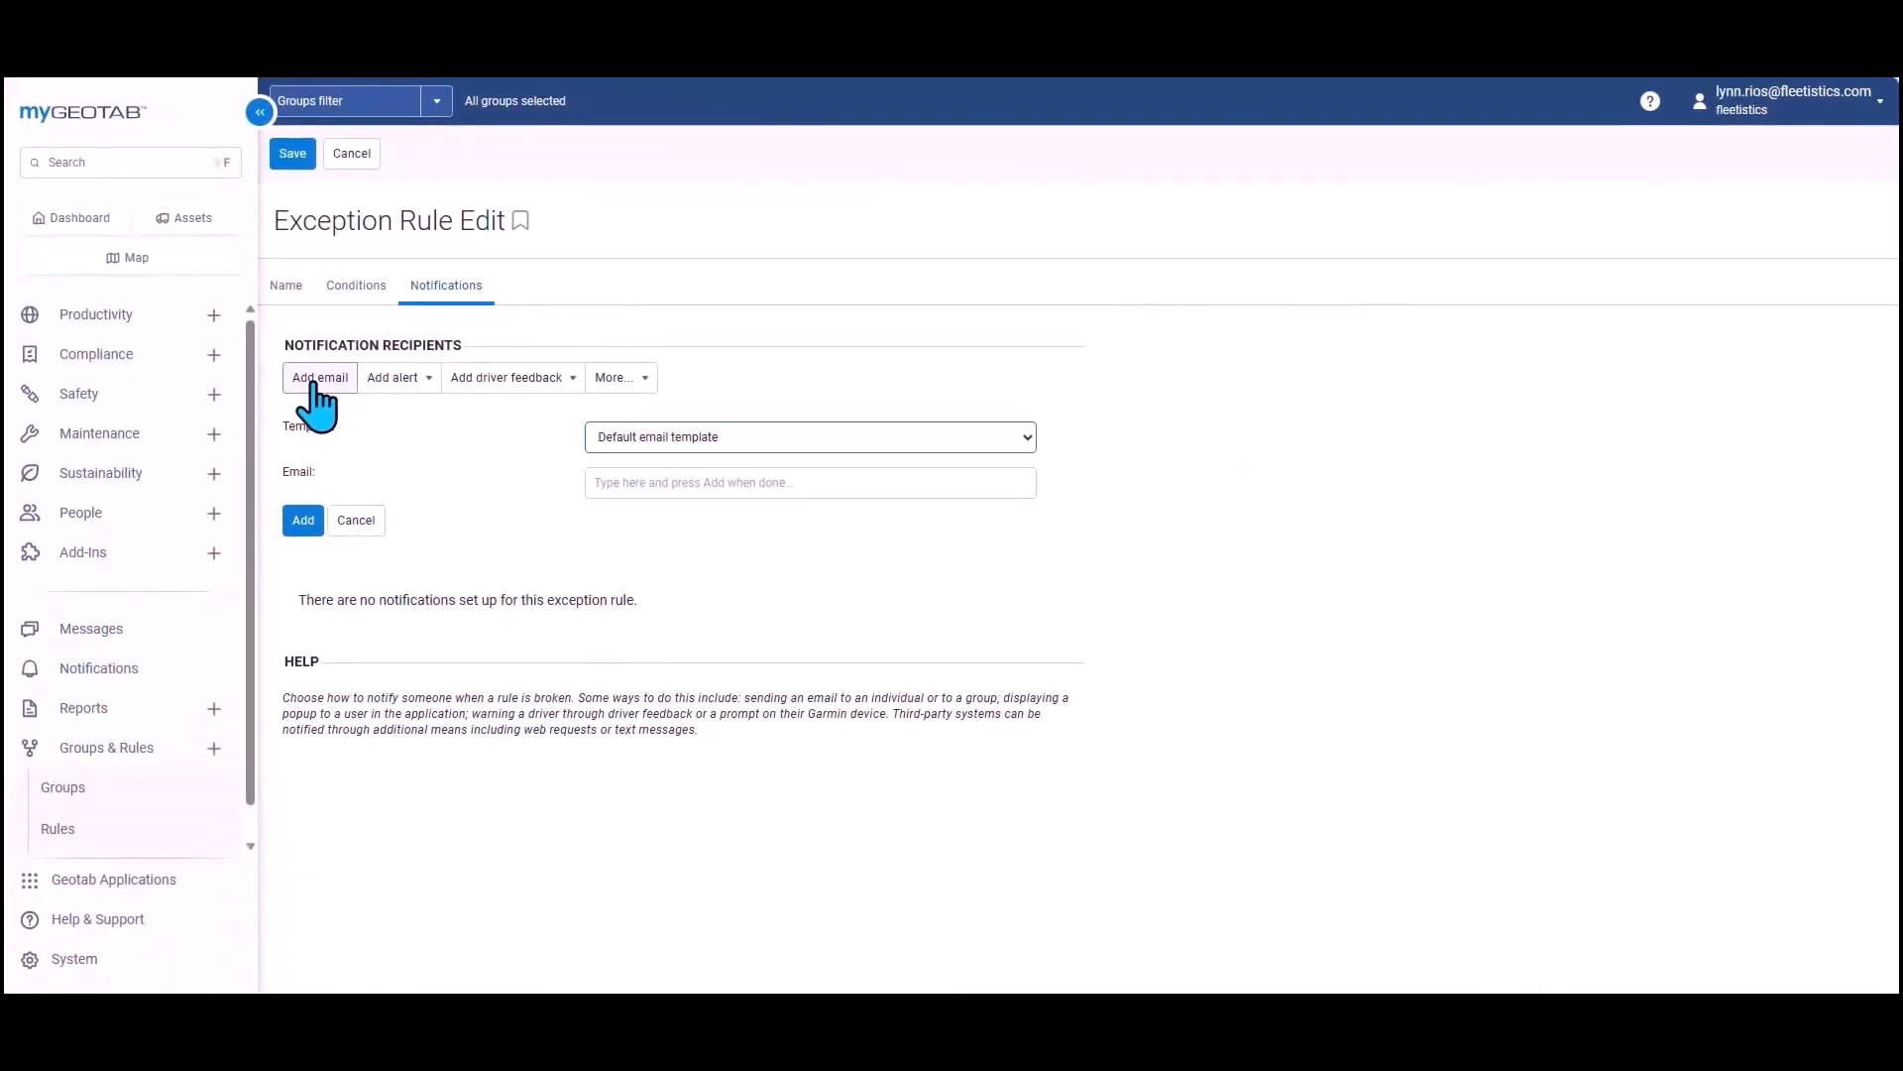
{"action": "left_click", "coordinate": [901, 438]}
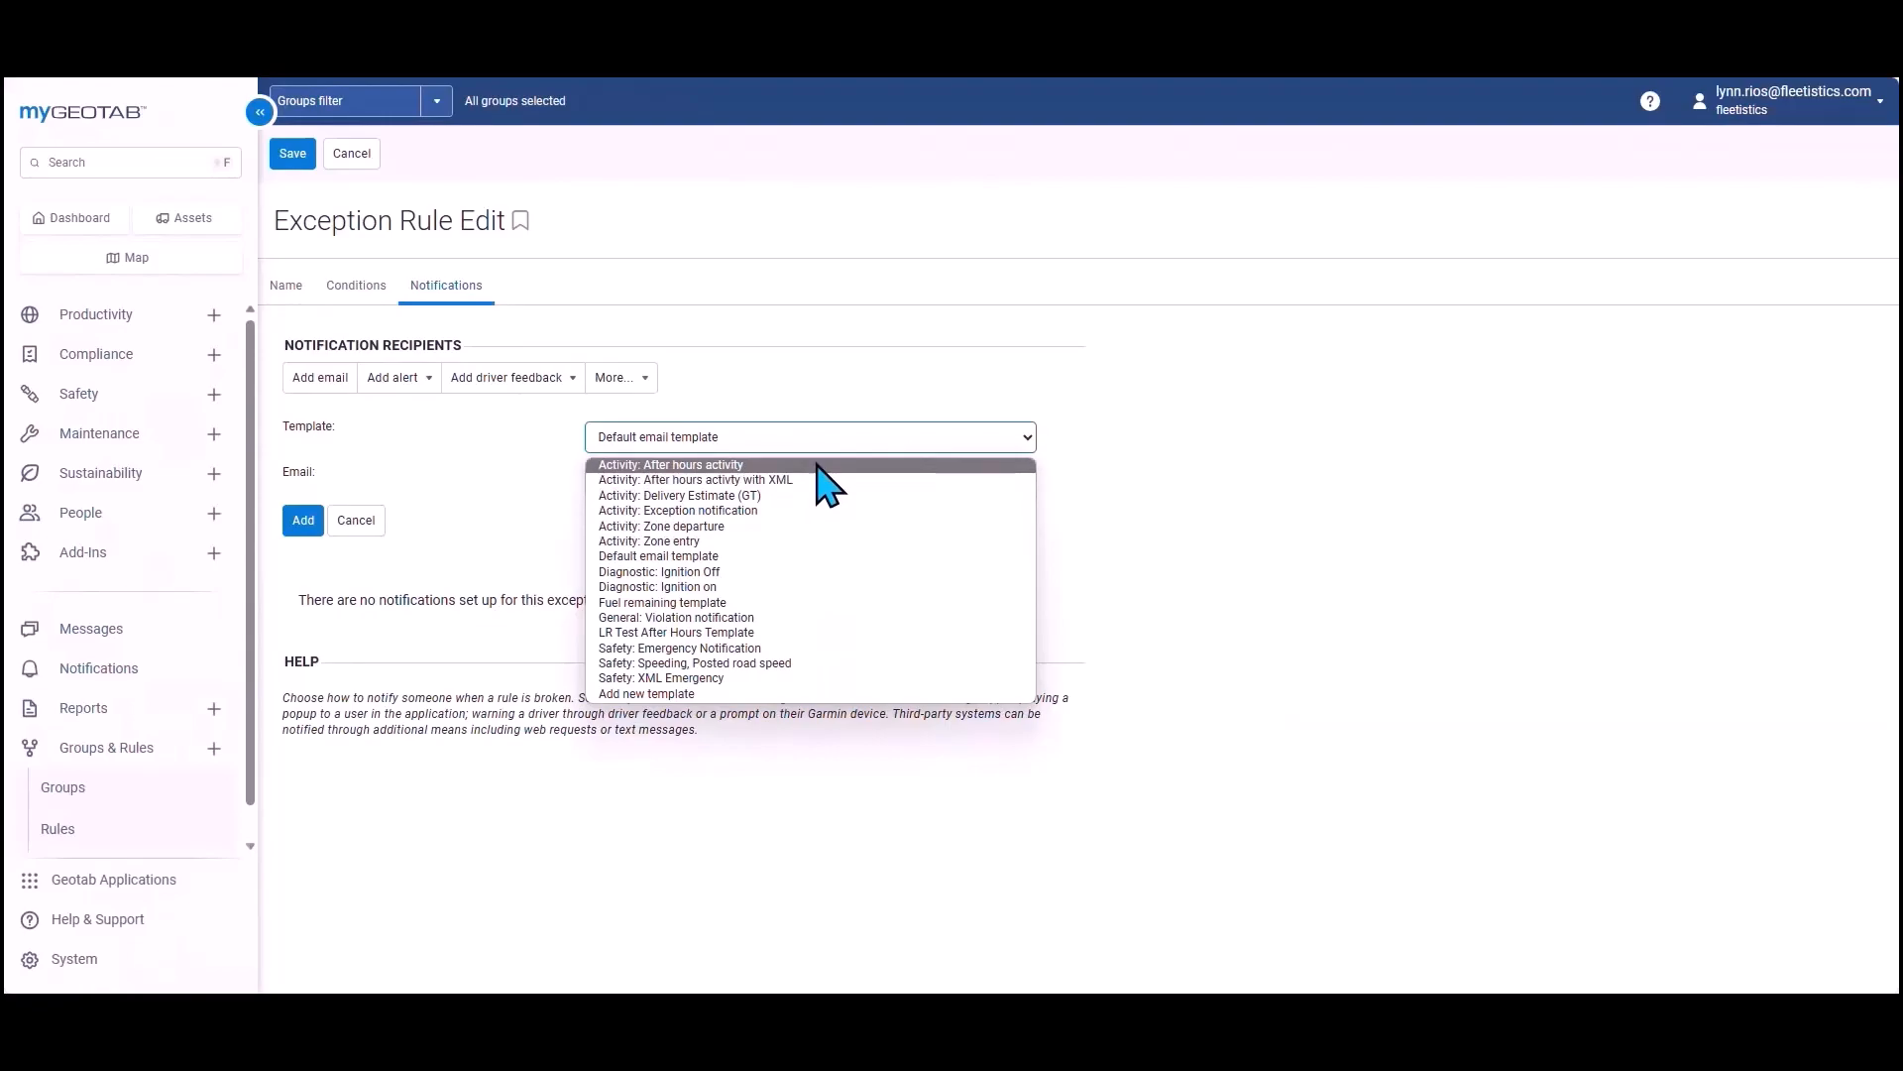
{"action": "left_click", "coordinate": [525, 463]}
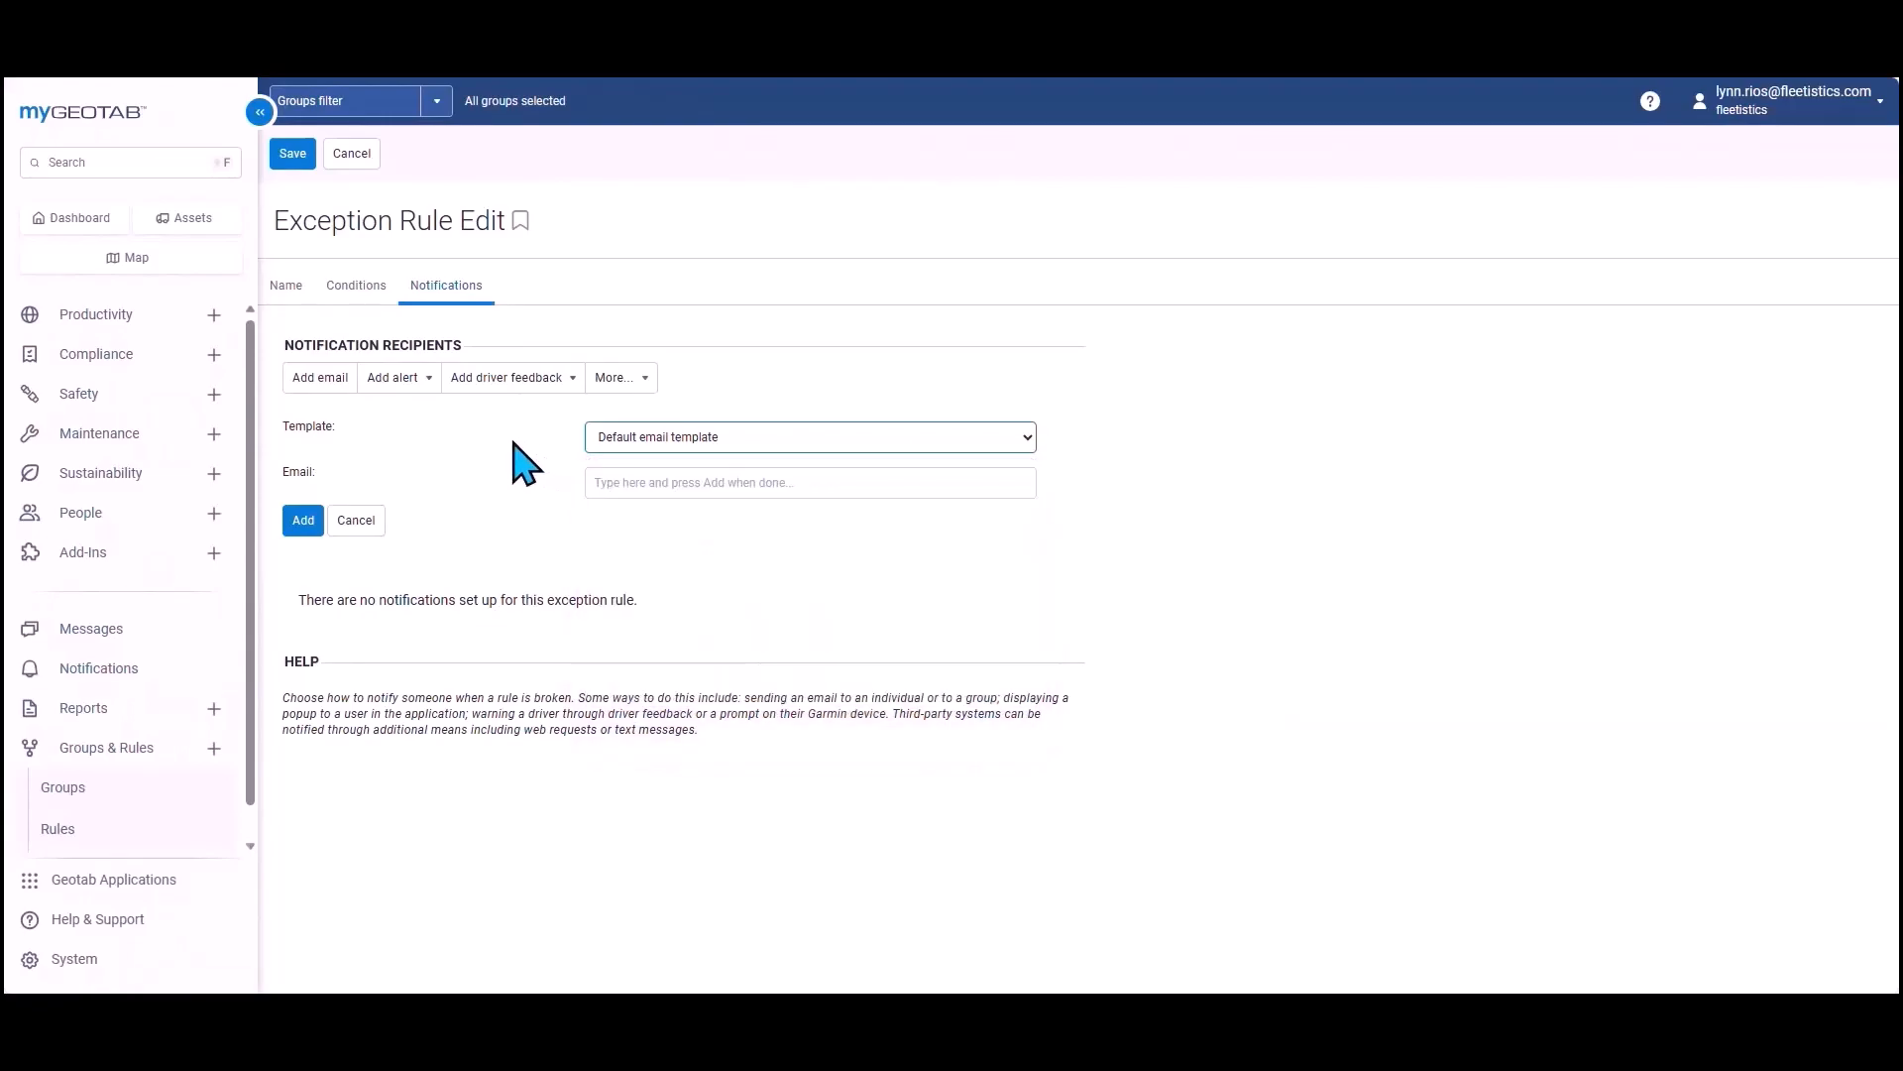
{"action": "left_click", "coordinate": [849, 483]}
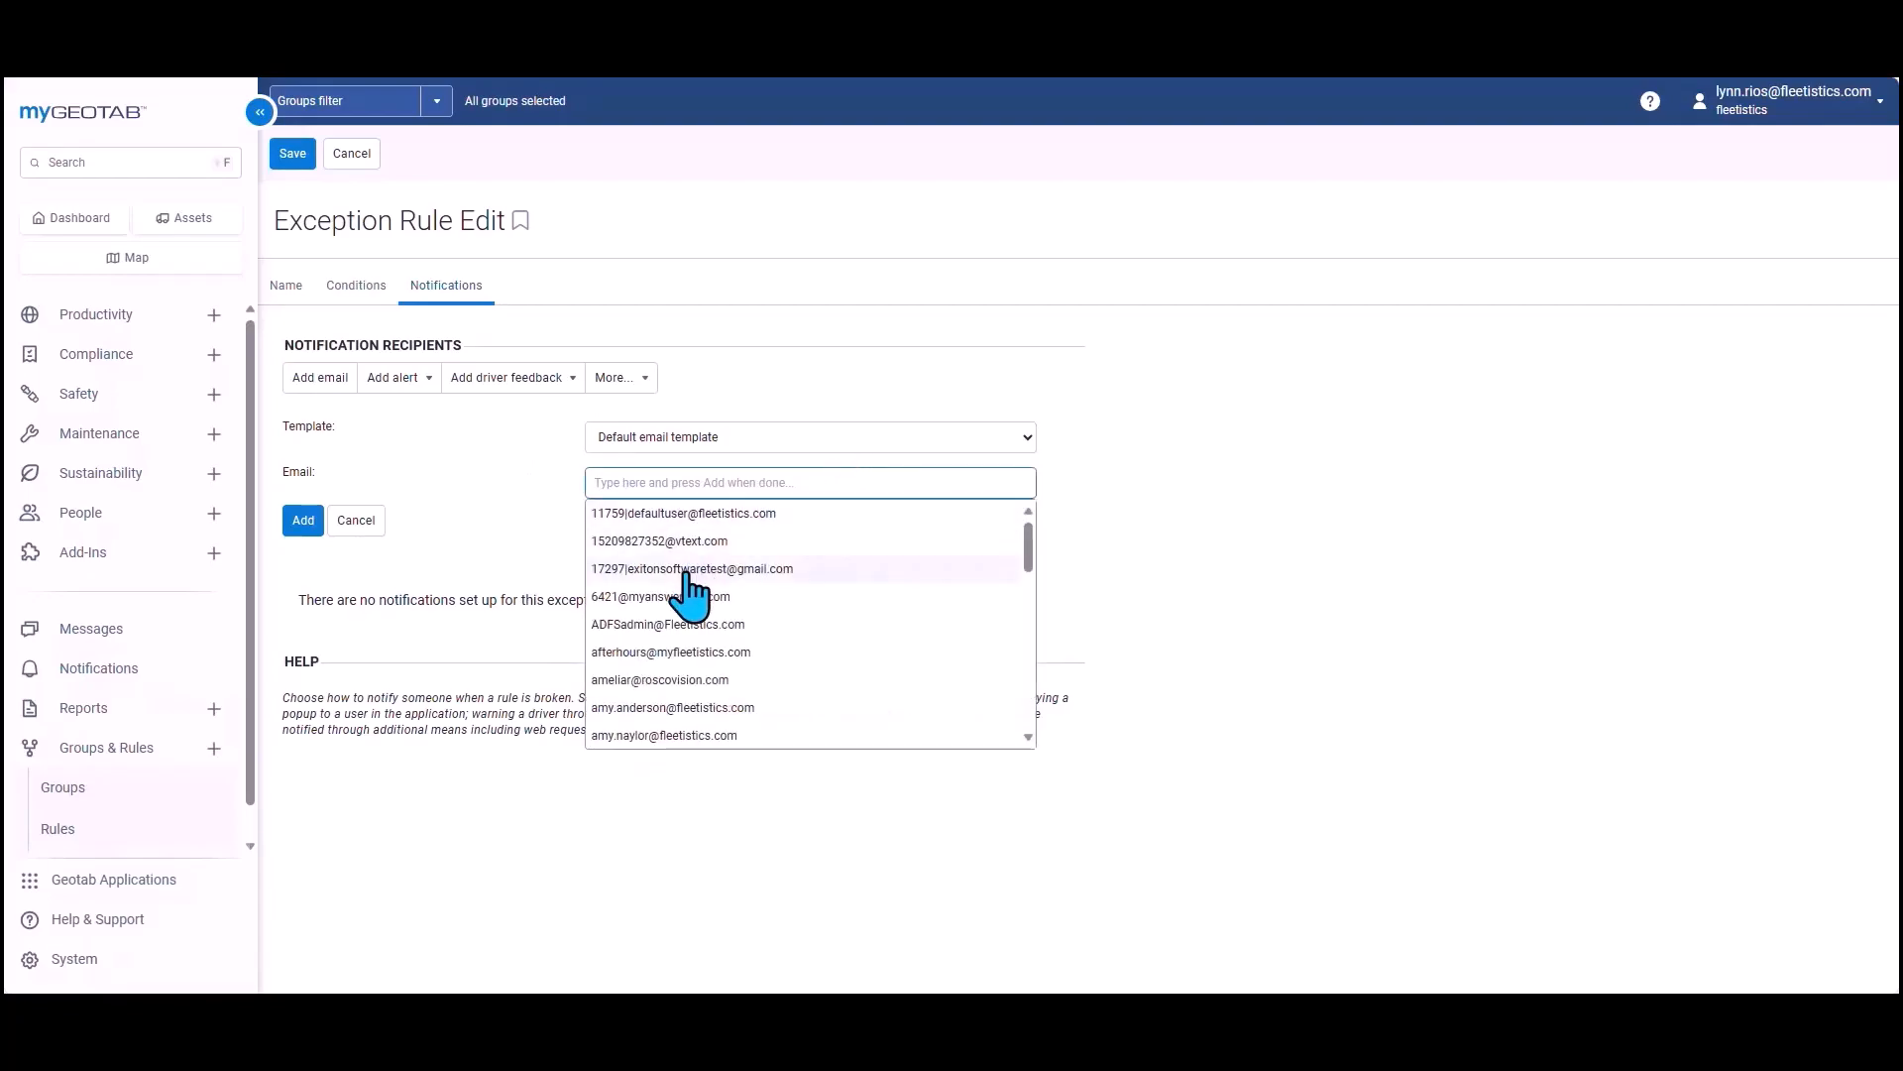
{"action": "scroll", "coordinate": [691, 634], "scroll_direction": "down", "scroll_amount": 1}
{"action": "scroll", "coordinate": [691, 635], "scroll_direction": "down", "scroll_amount": 4}
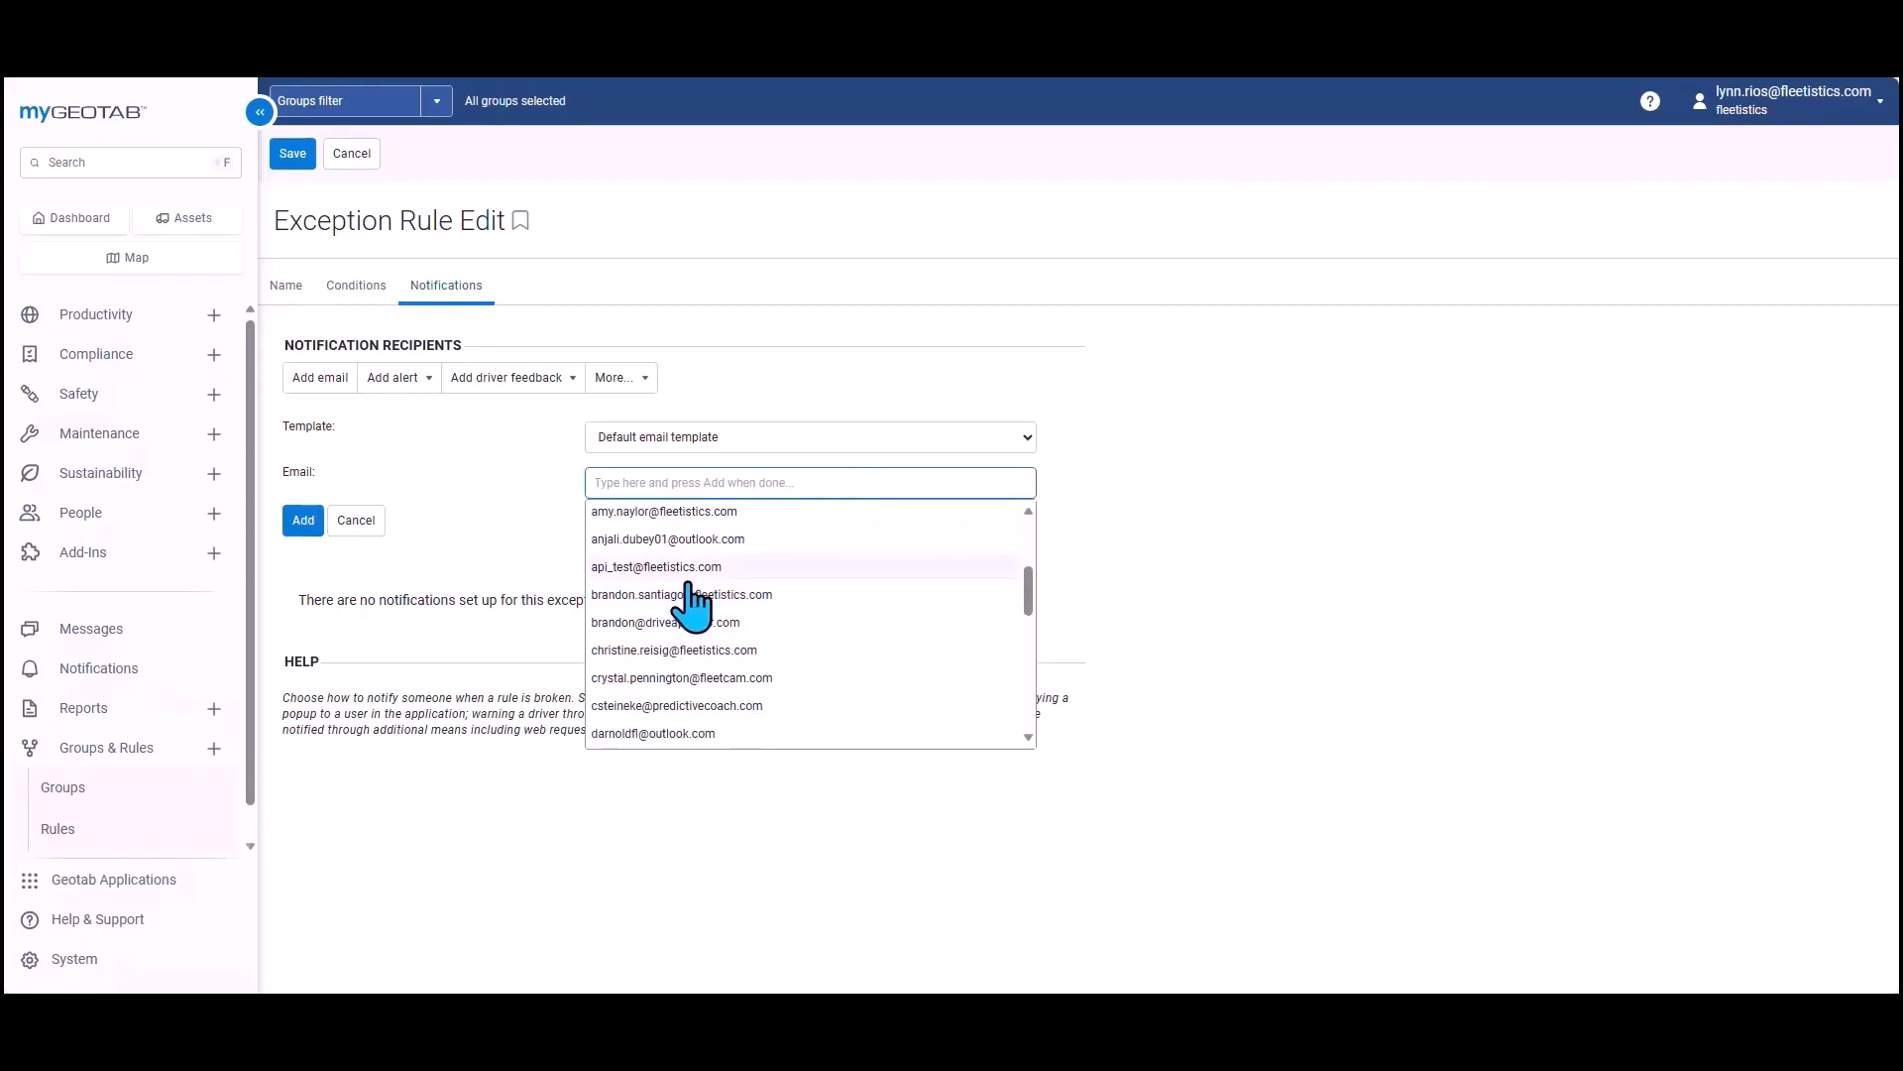
{"action": "left_click", "coordinate": [691, 575]}
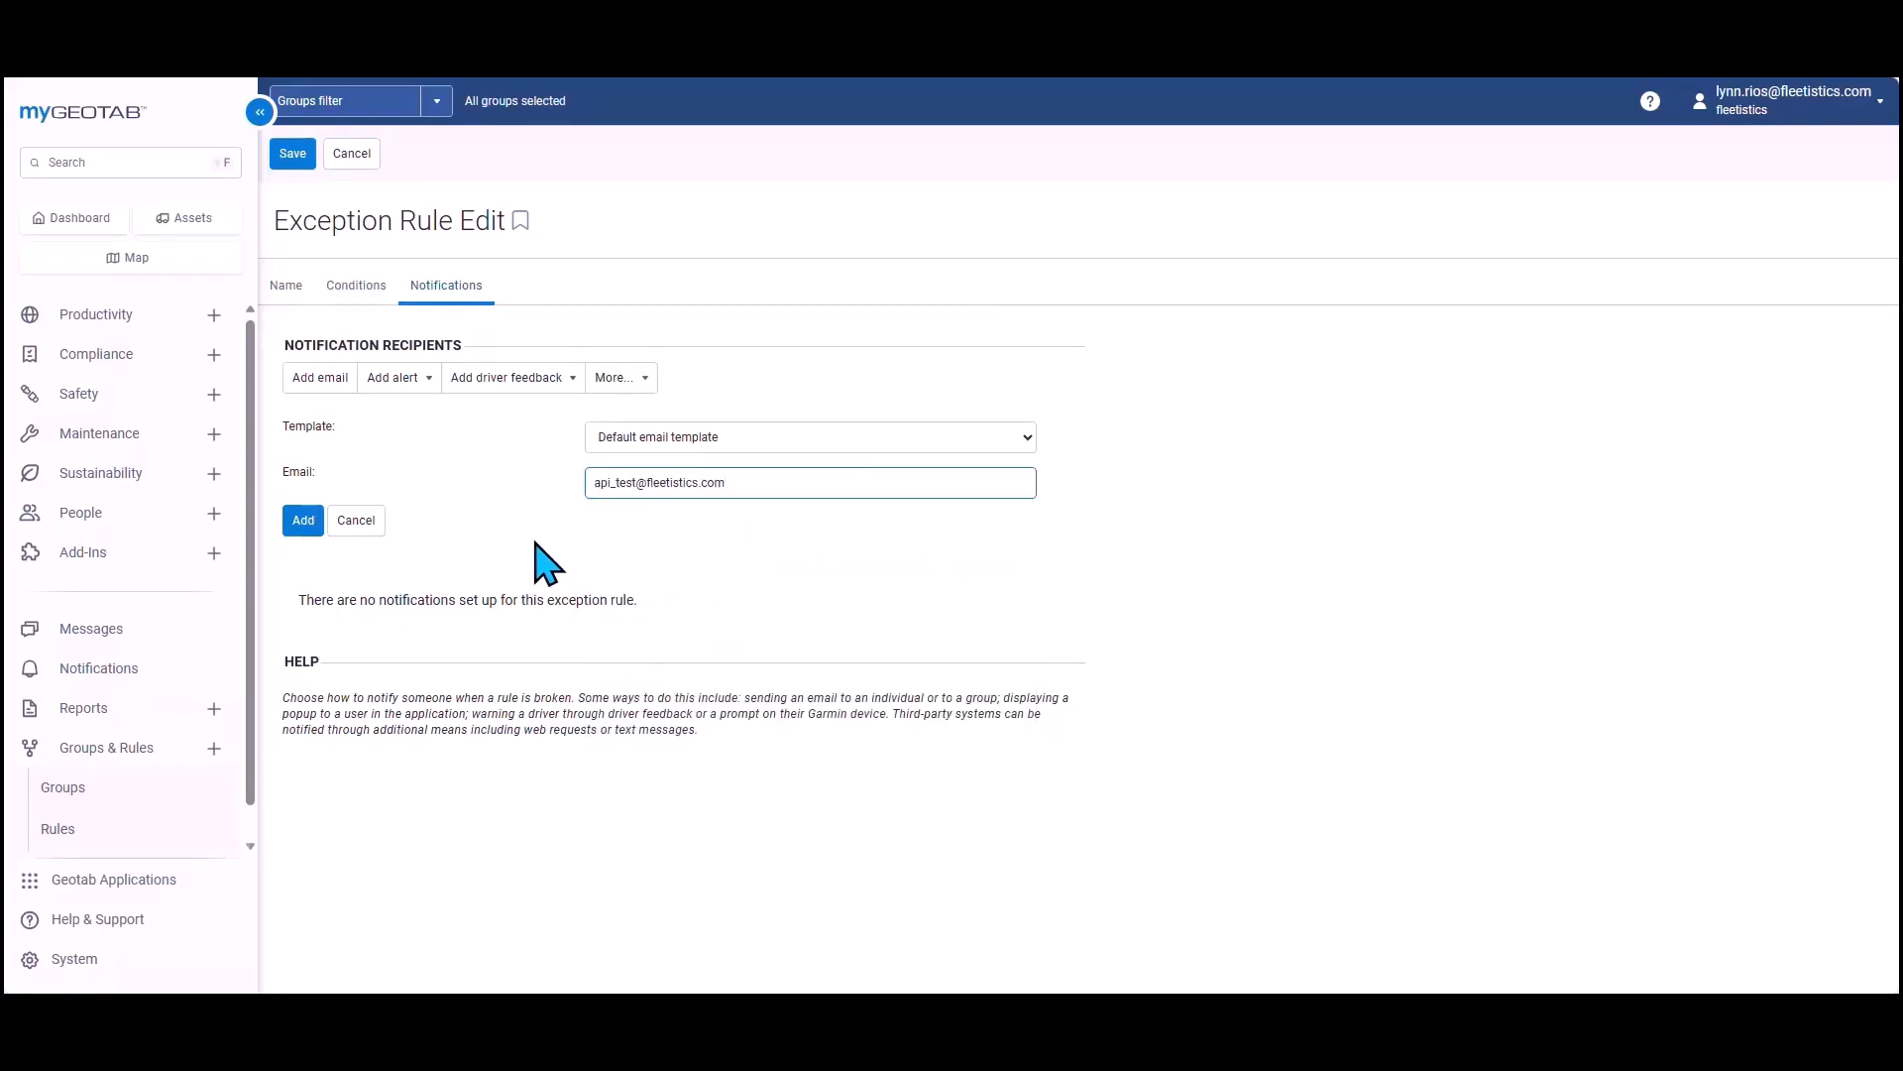
{"action": "left_click", "coordinate": [303, 520]}
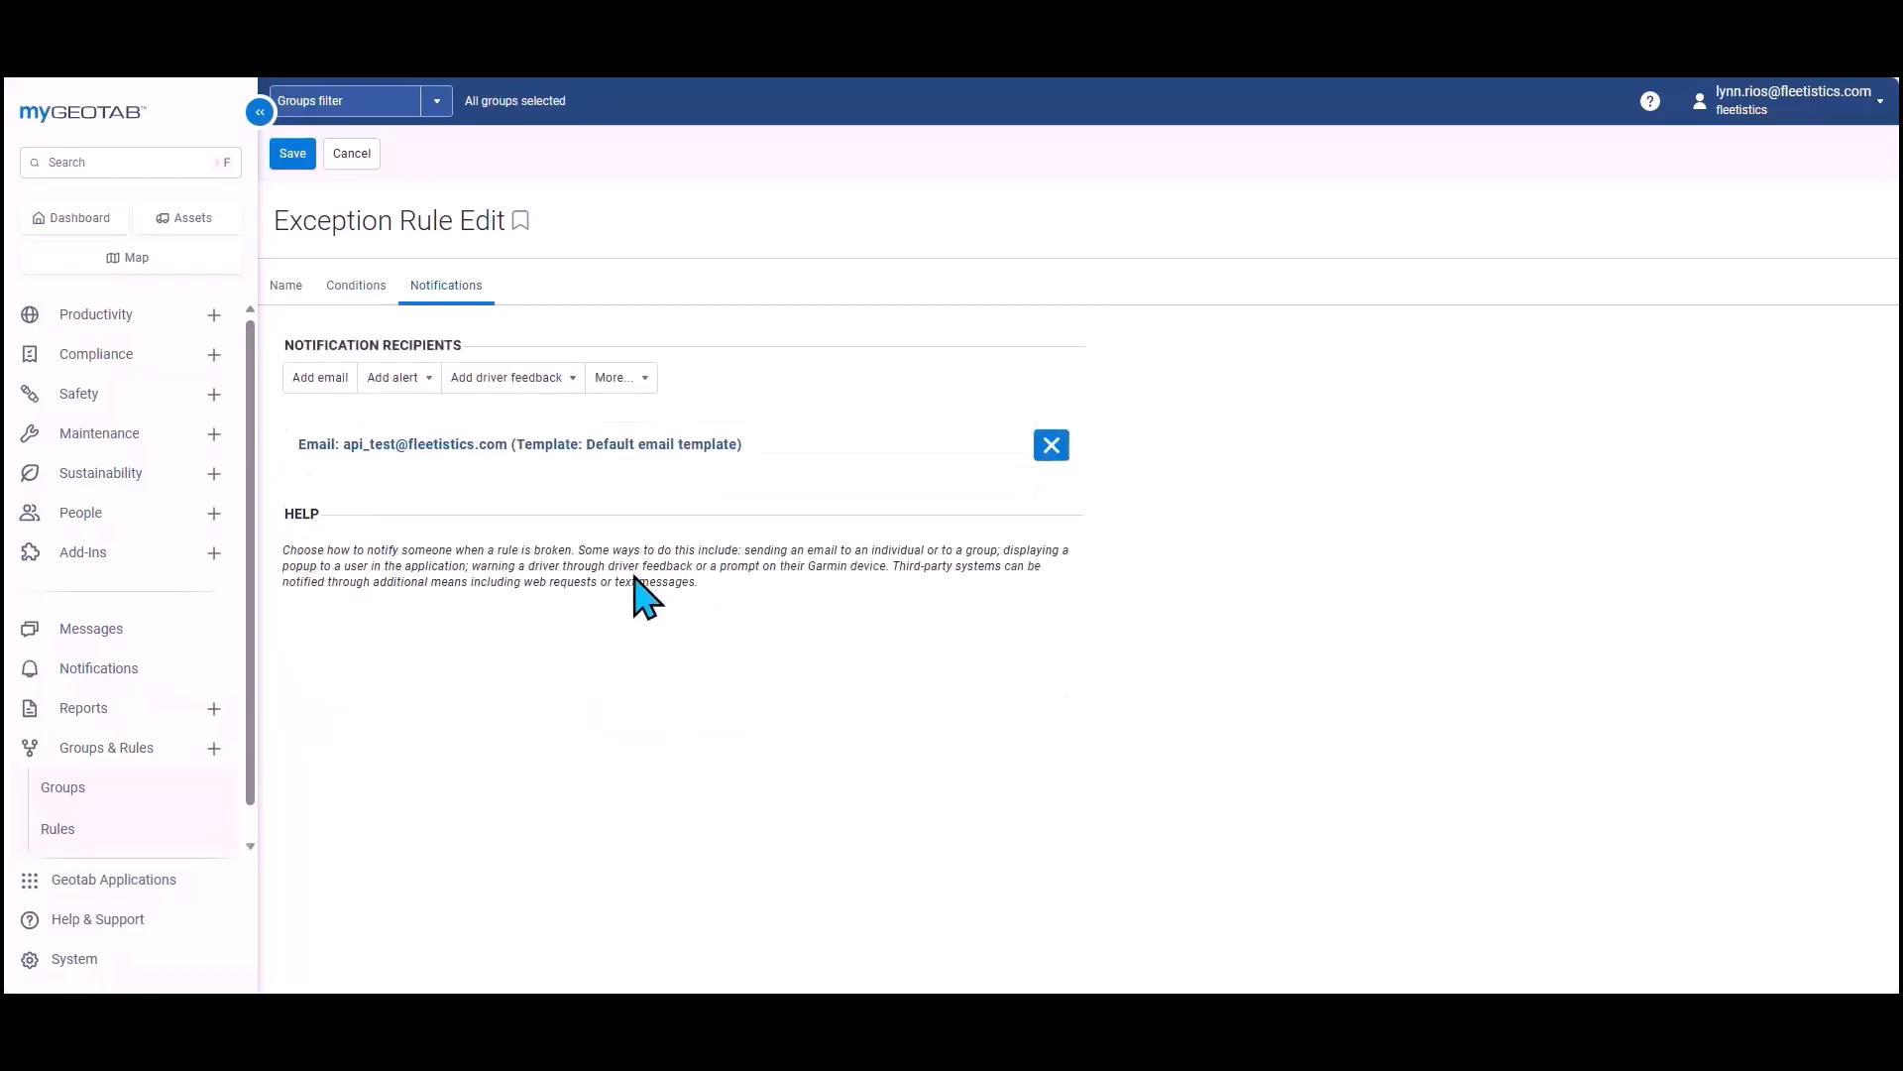
Step: Add a second email notification with the Default email template, using the phone-number text-message address
{"action": "left_click", "coordinate": [318, 377]}
{"action": "left_click", "coordinate": [653, 483]}
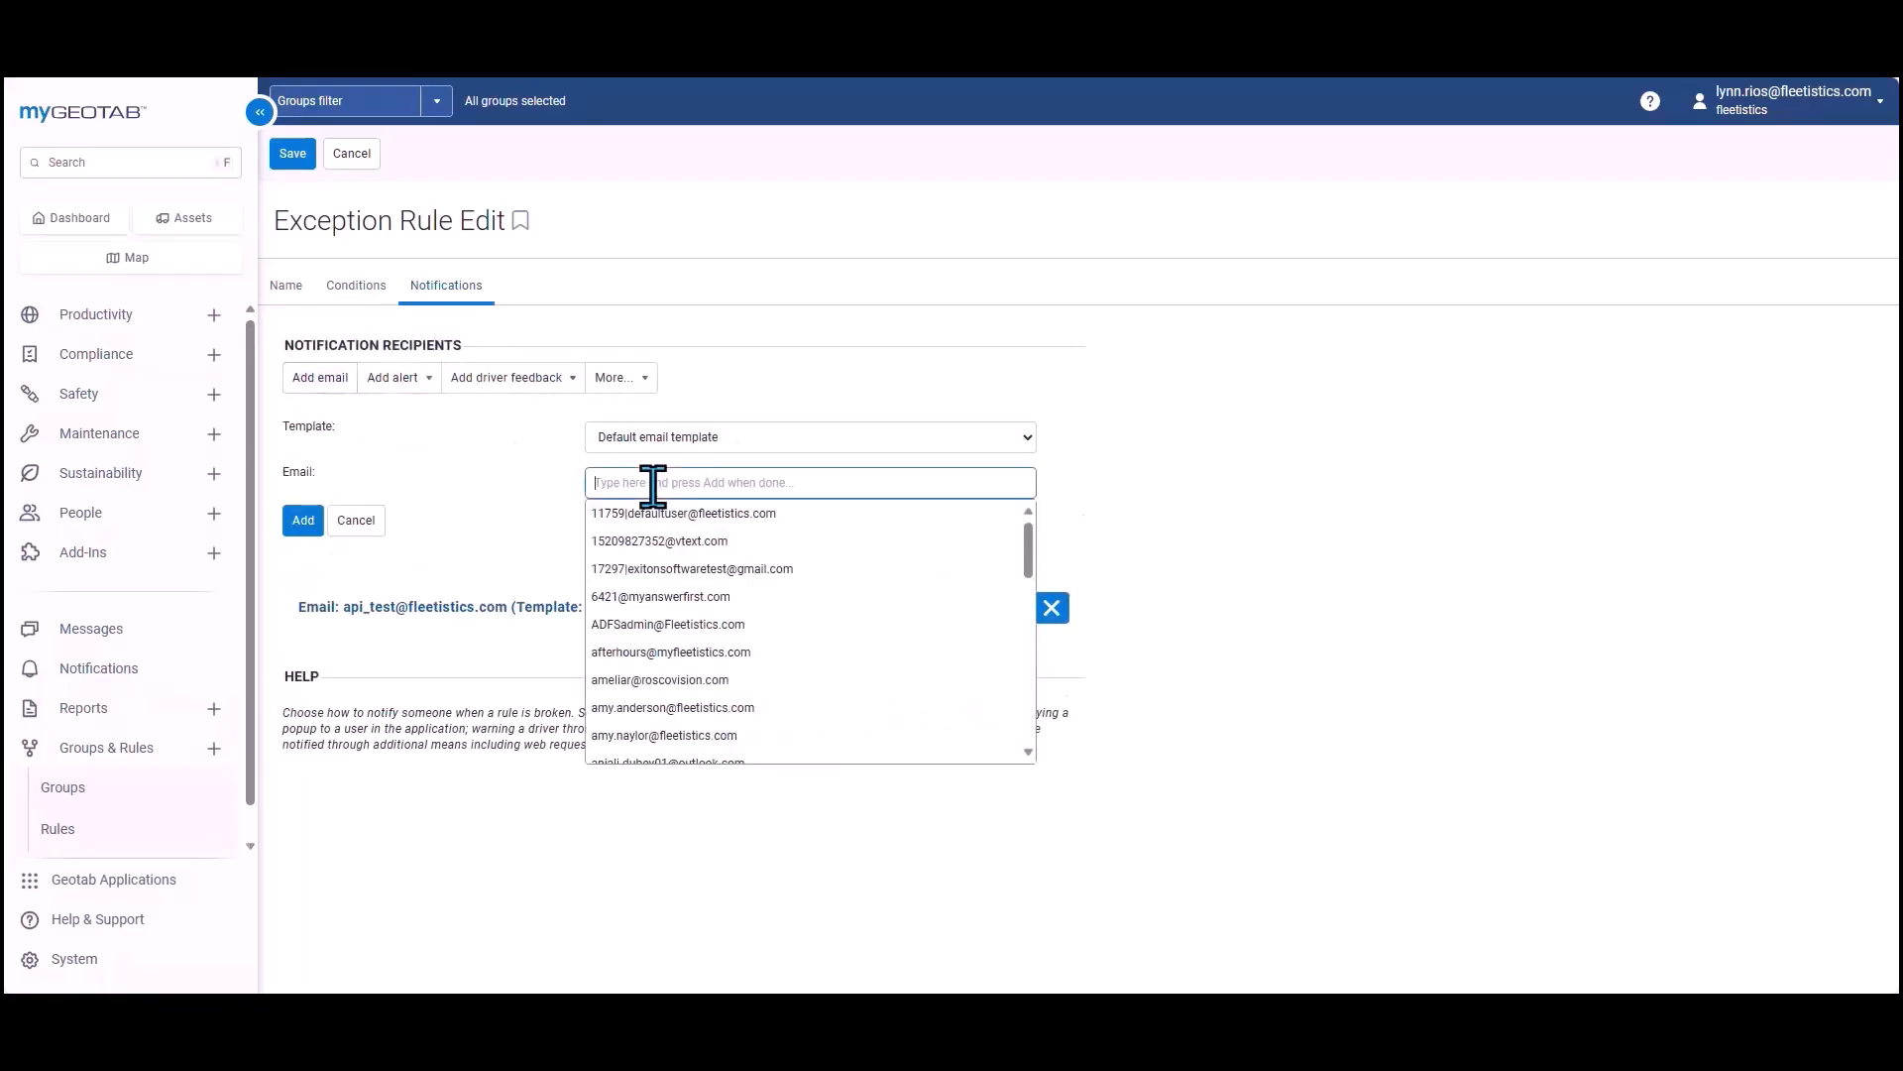
{"action": "left_click", "coordinate": [666, 543]}
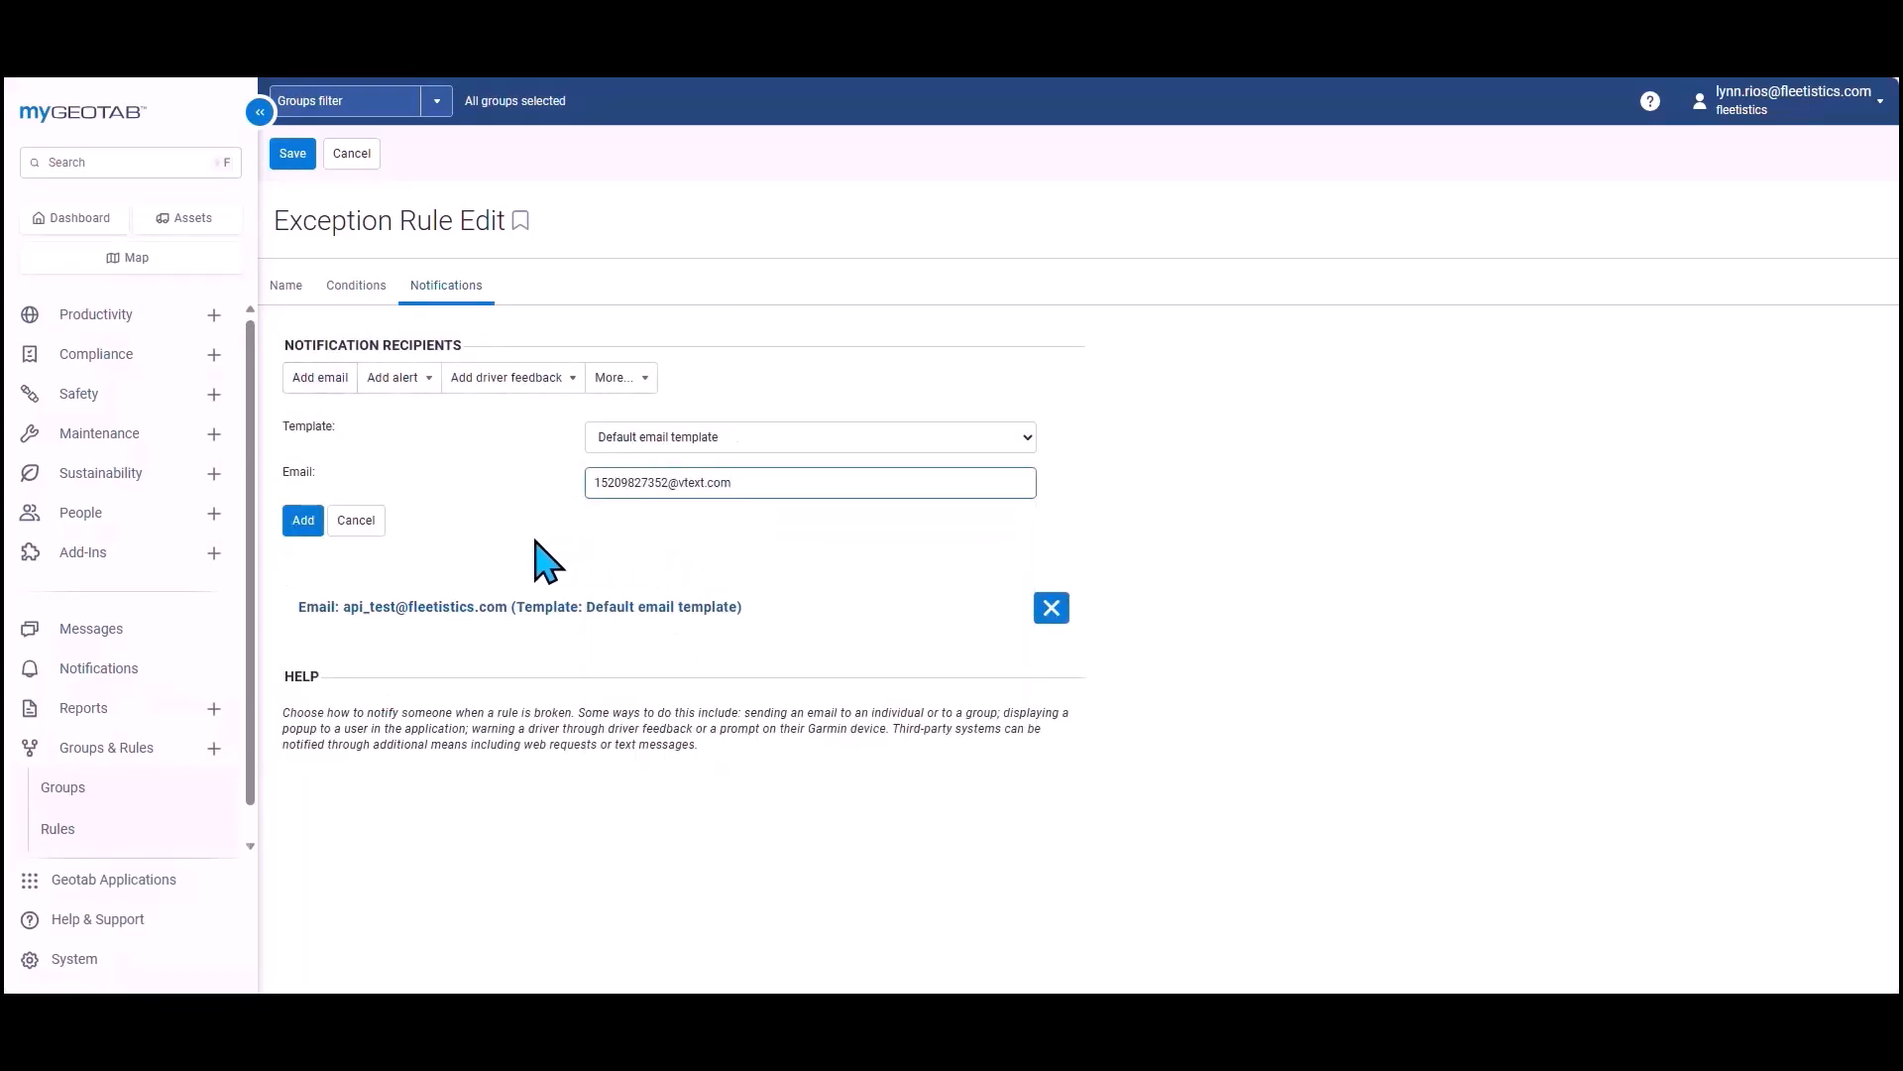
{"action": "left_click", "coordinate": [303, 521]}
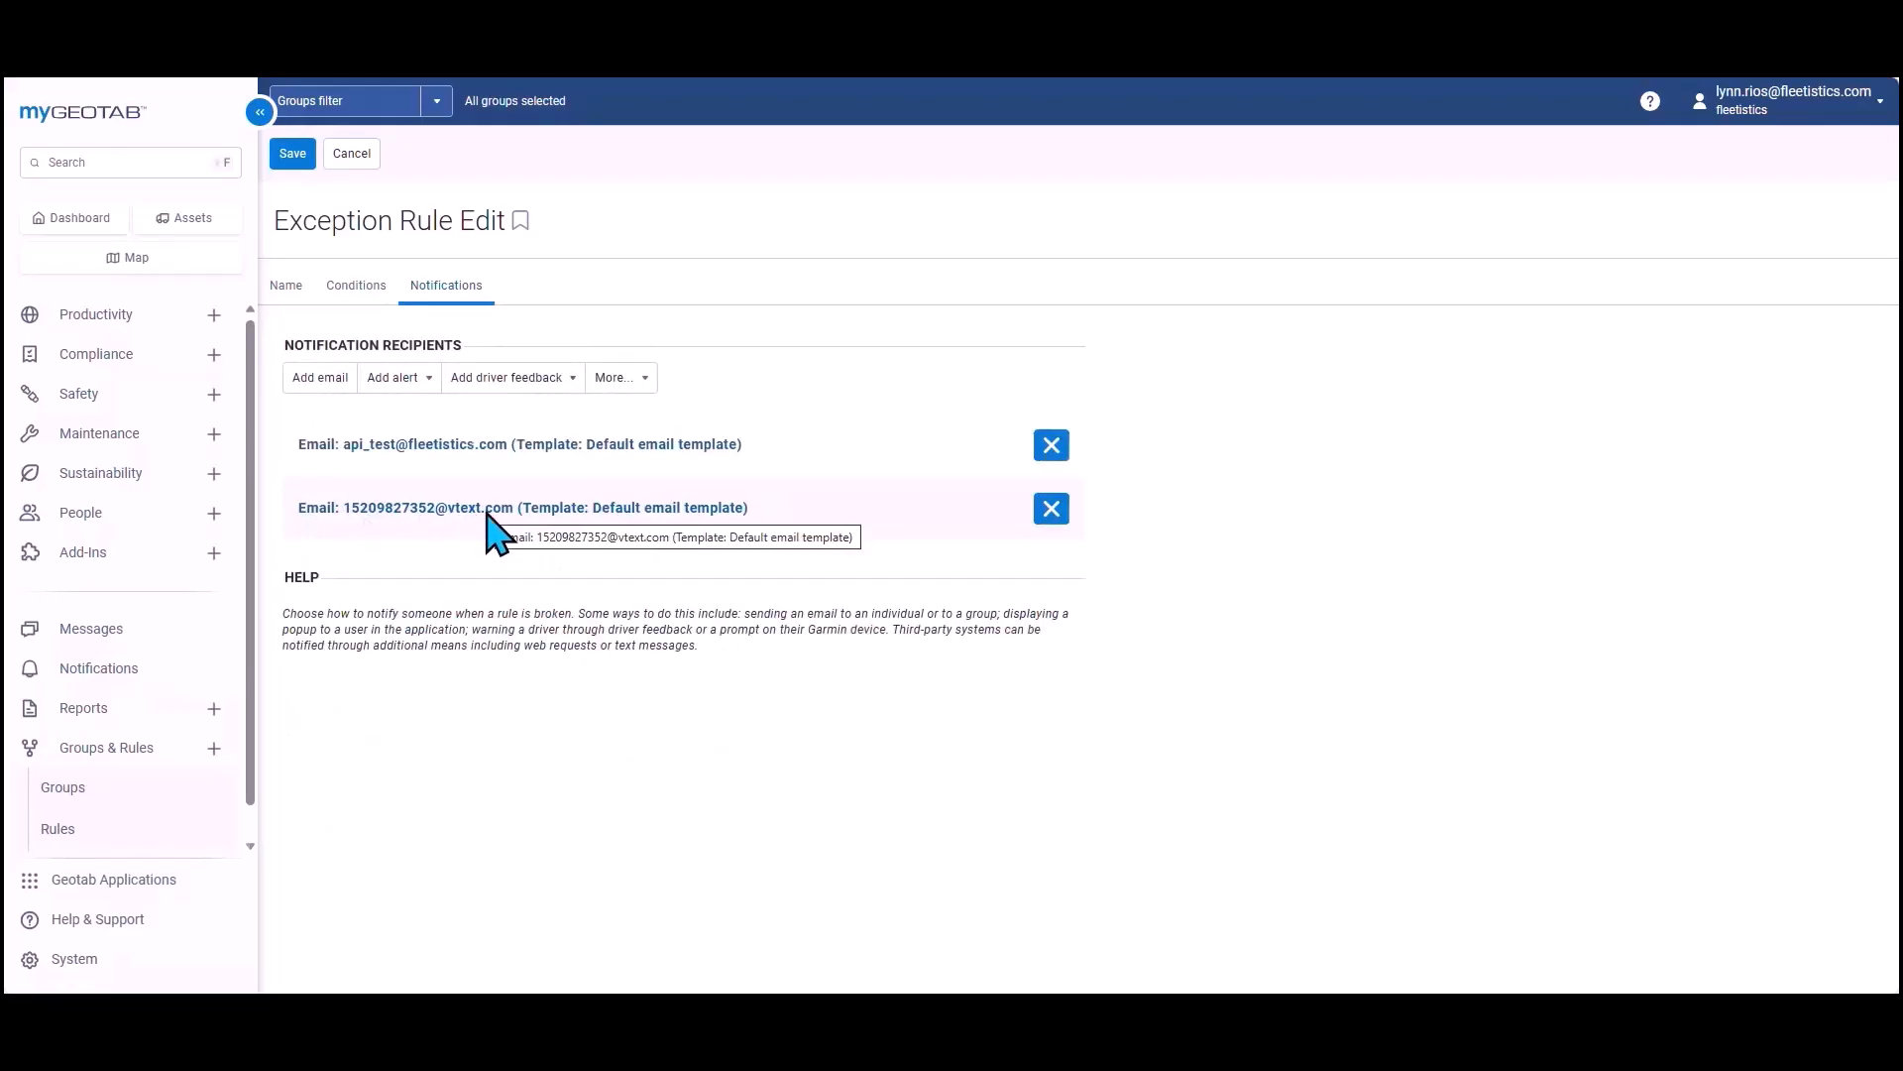
Step: Add a popup alert with the template "Activity: Zone general violation" for a selected fleet user
{"action": "left_click", "coordinate": [419, 385]}
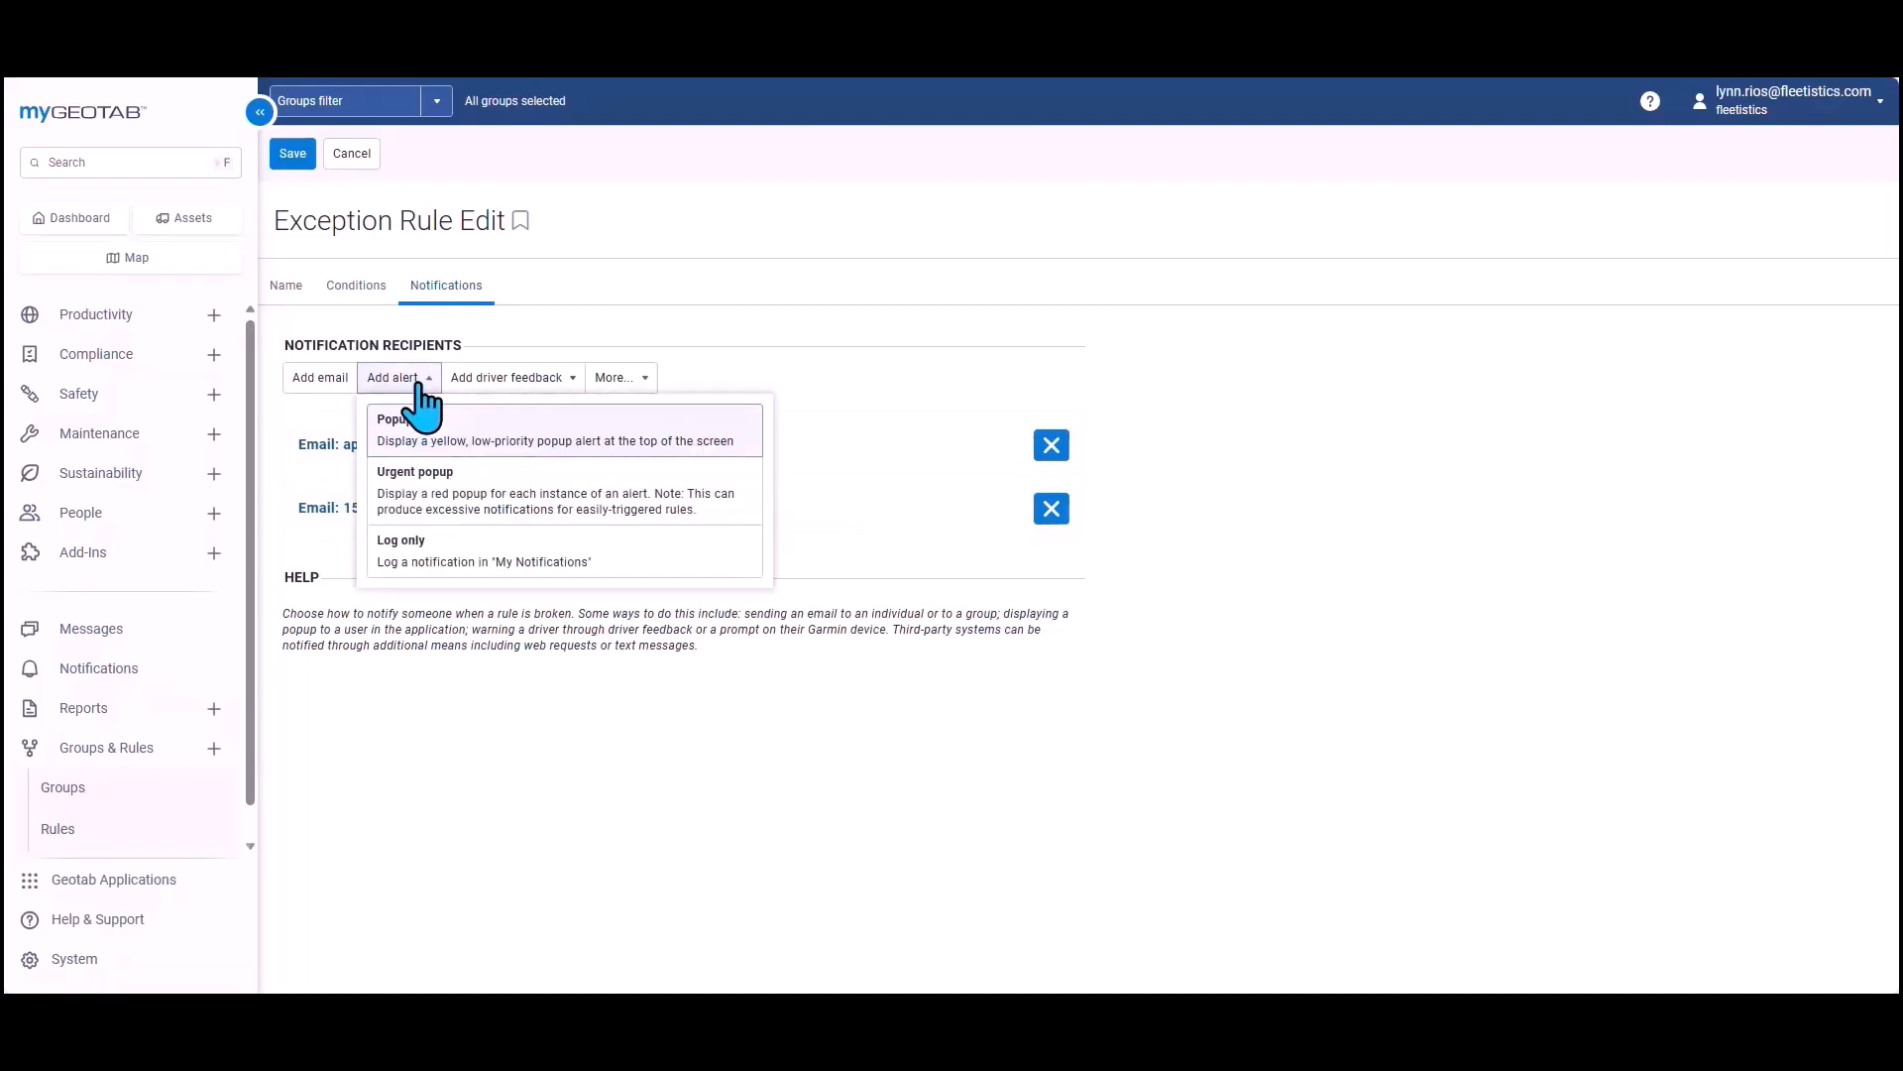
{"action": "left_click", "coordinate": [493, 444]}
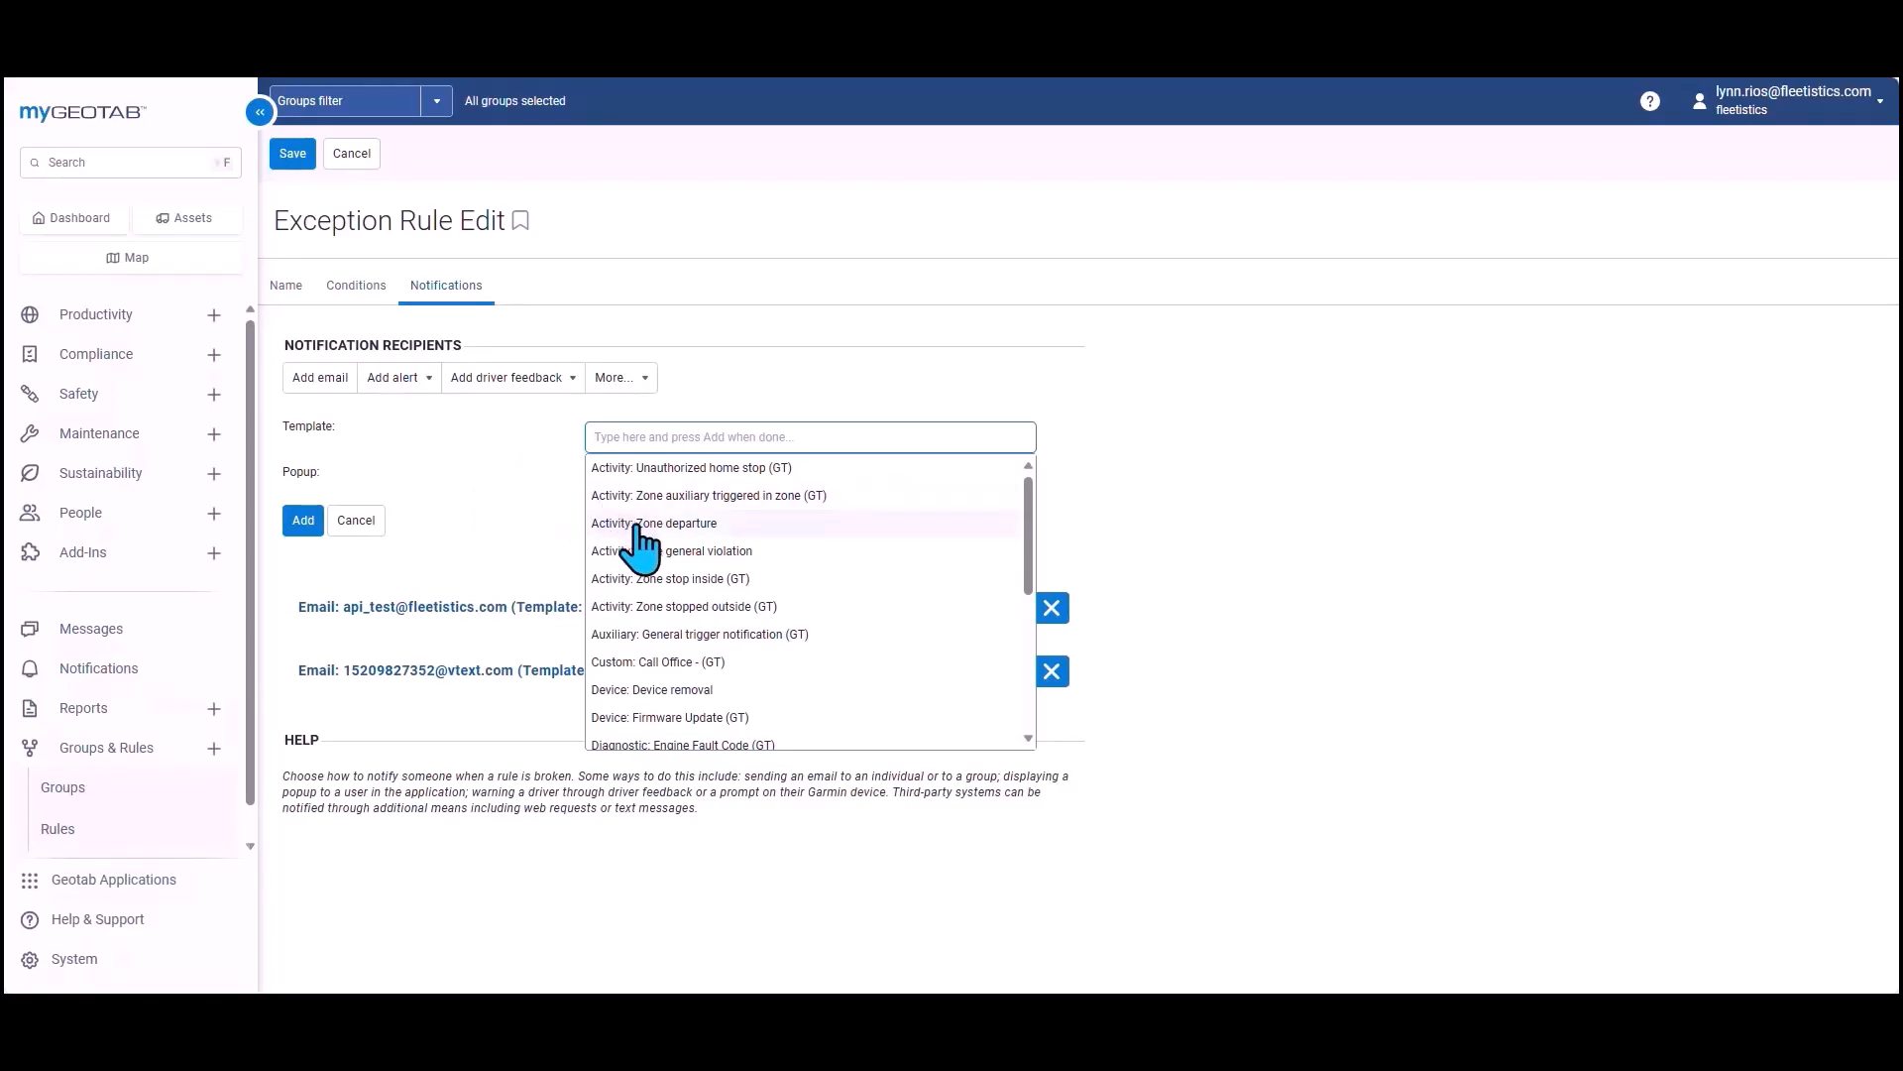
{"action": "left_click", "coordinate": [649, 553]}
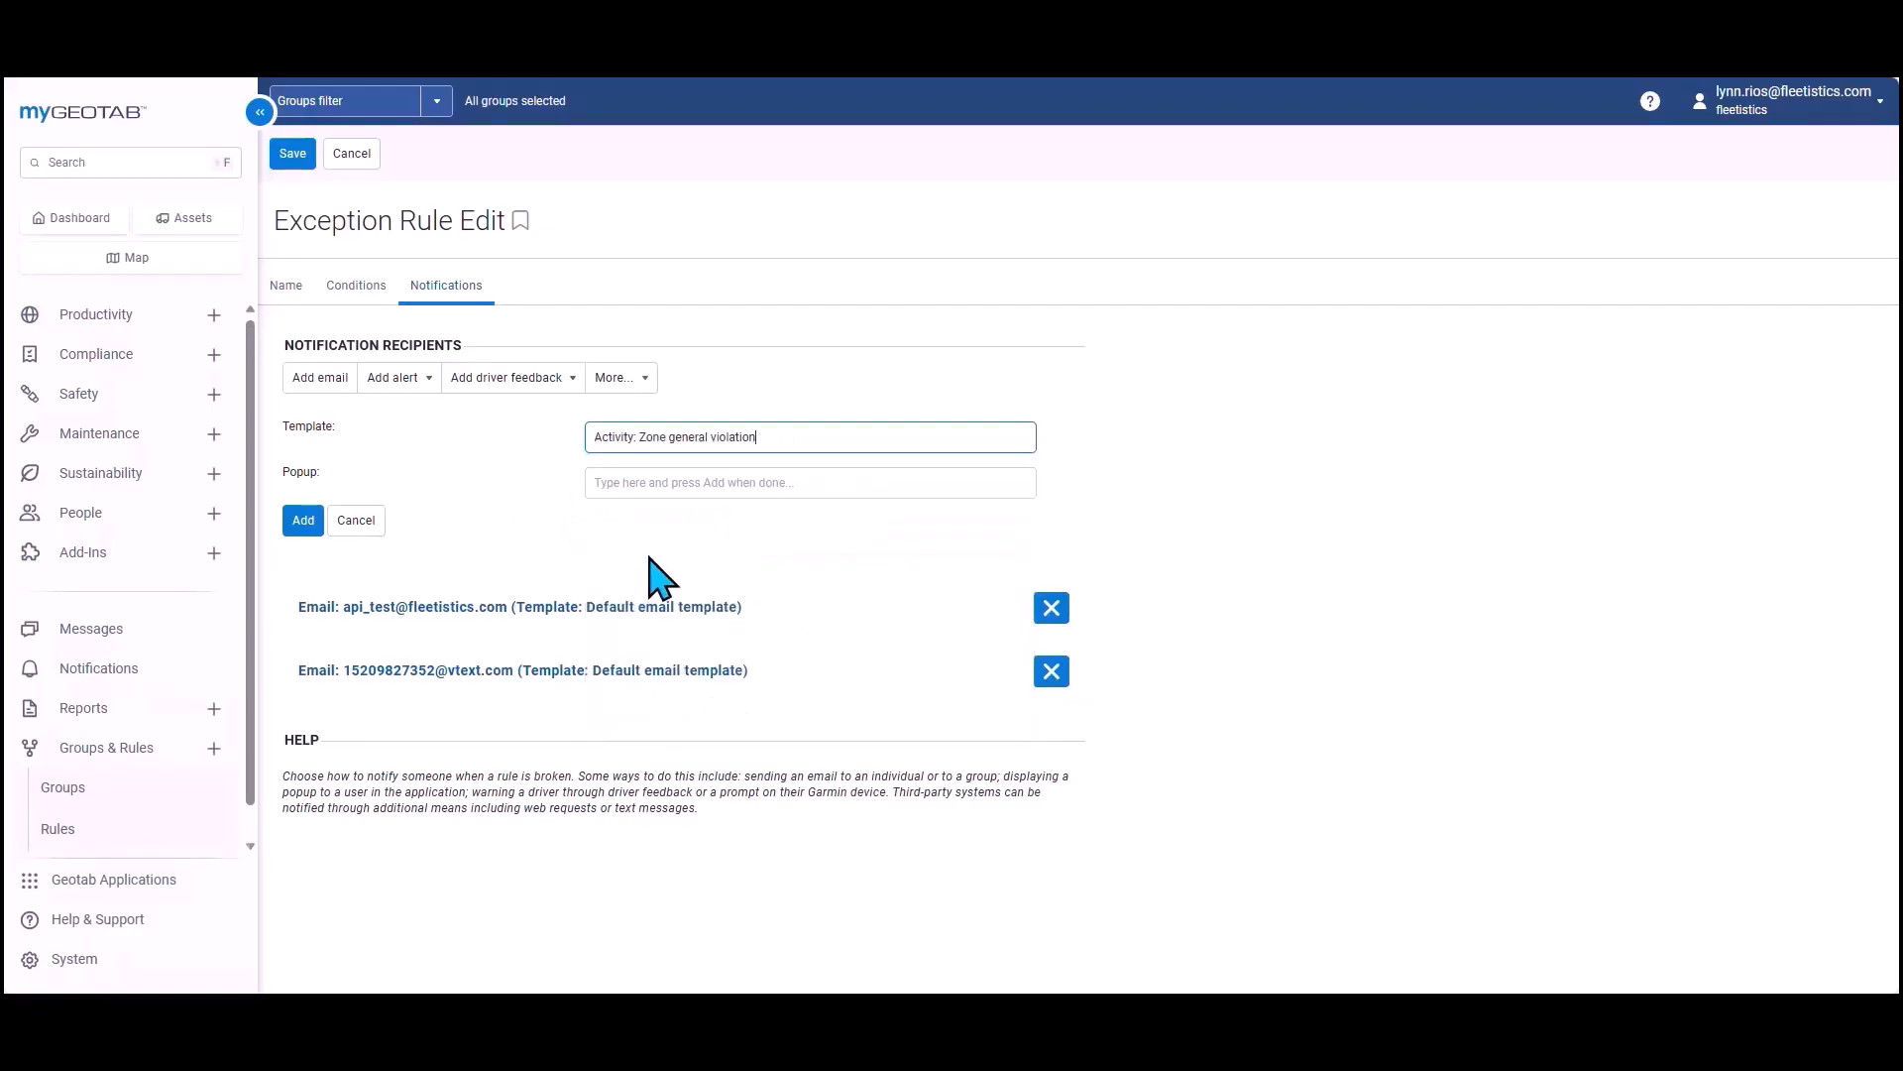
{"action": "left_click", "coordinate": [699, 486]}
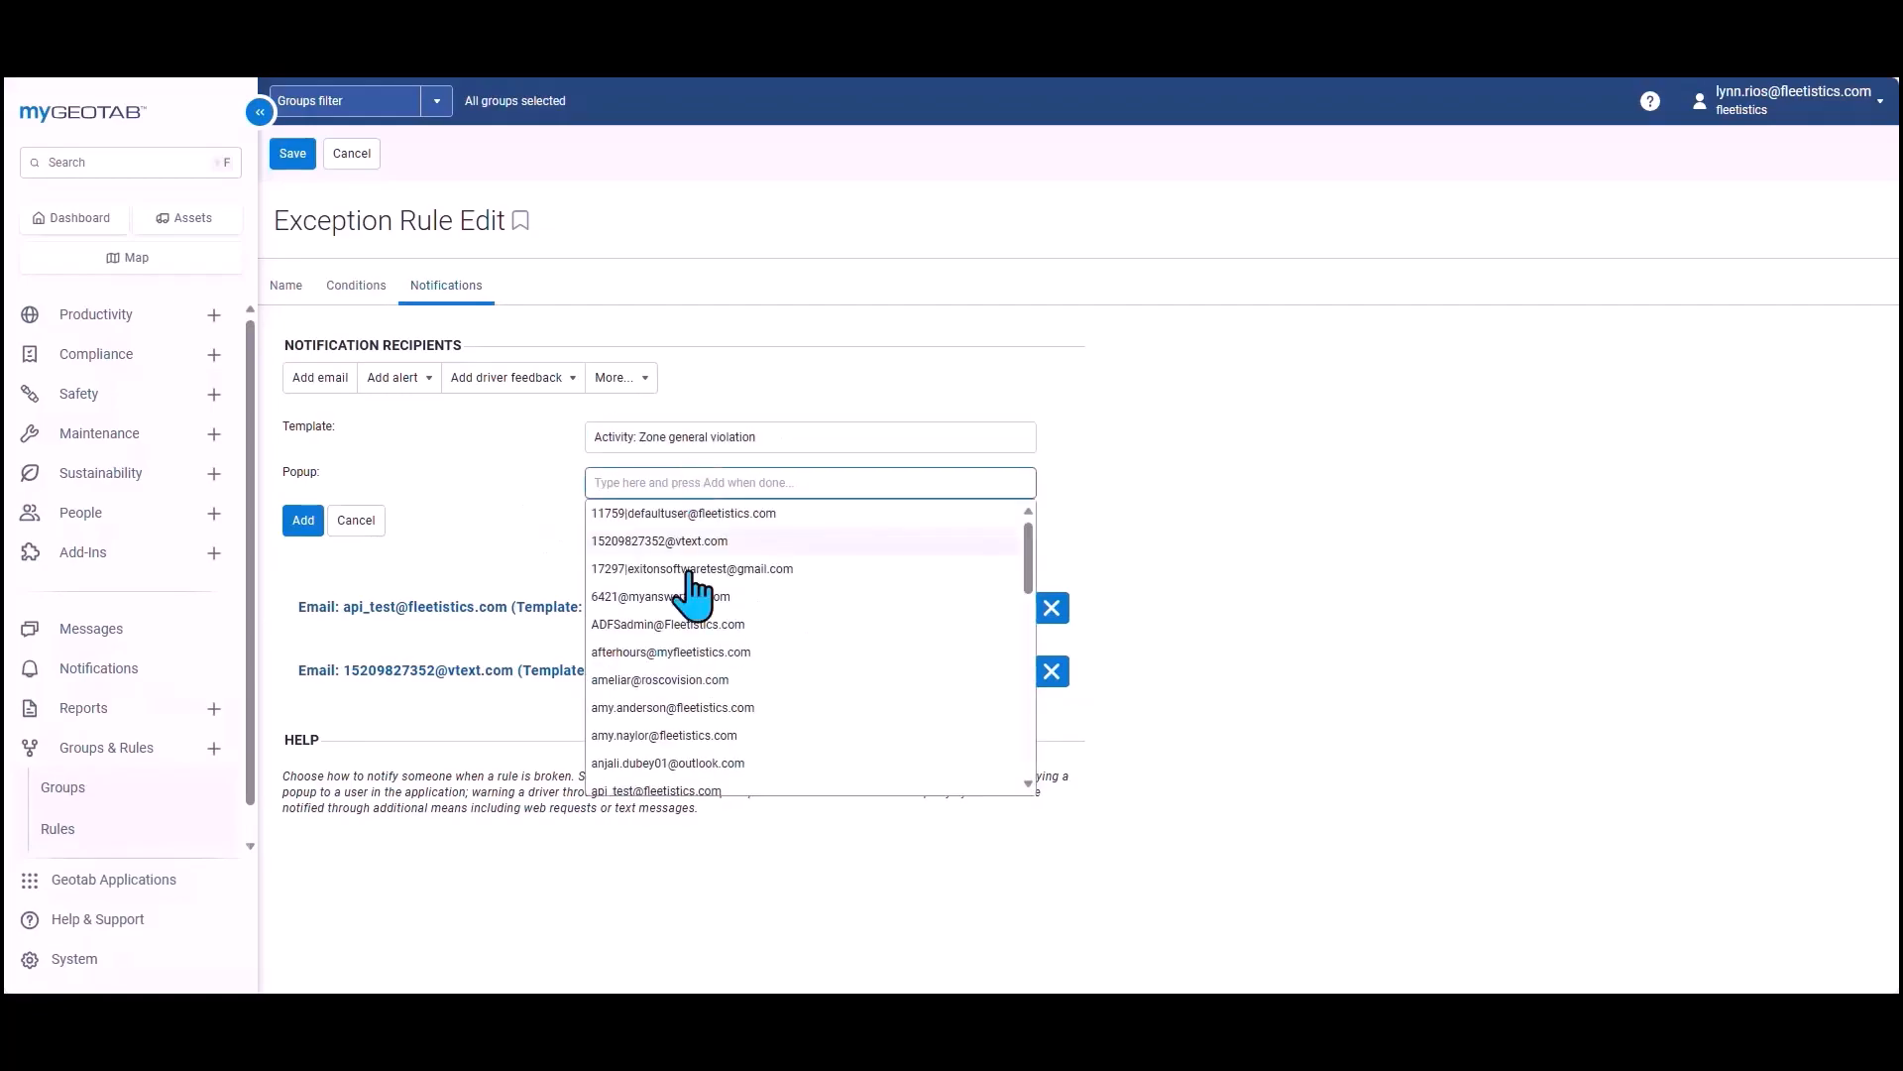
{"action": "left_click", "coordinate": [672, 707]}
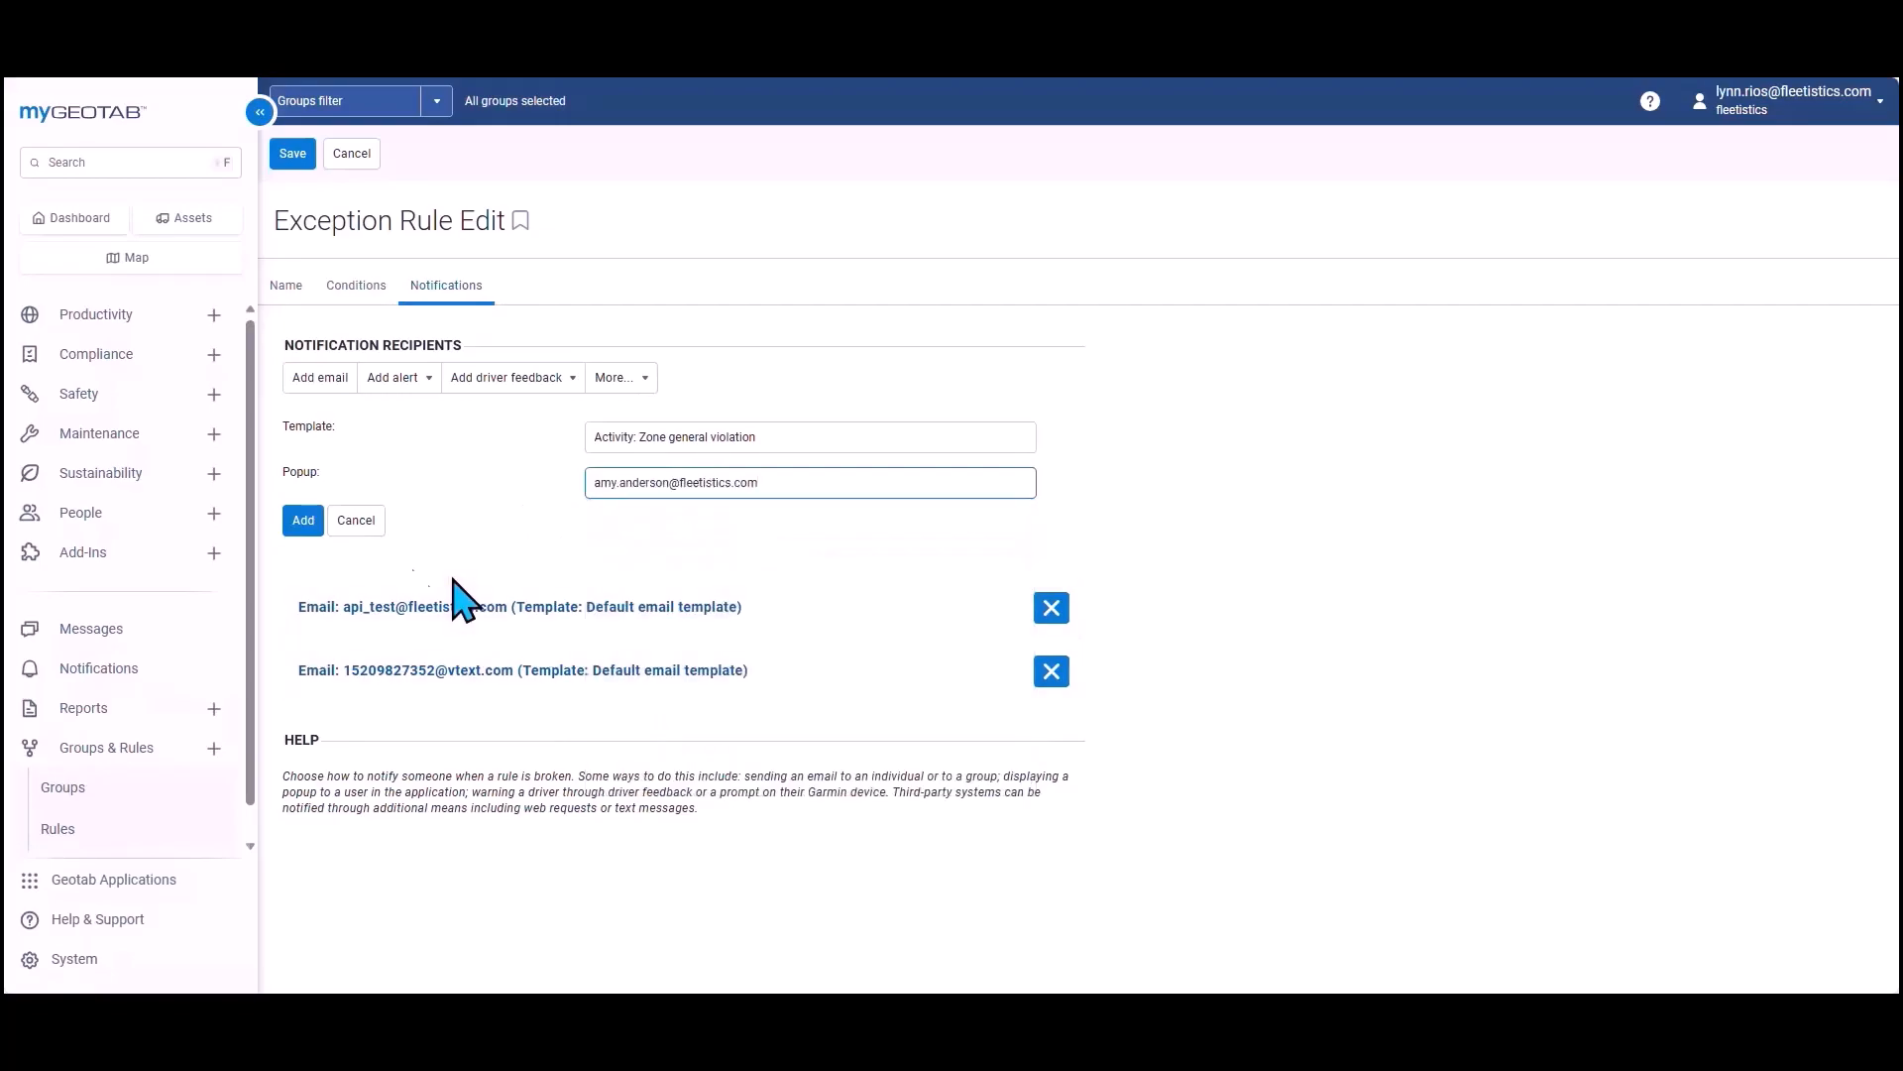
{"action": "left_click", "coordinate": [304, 520]}
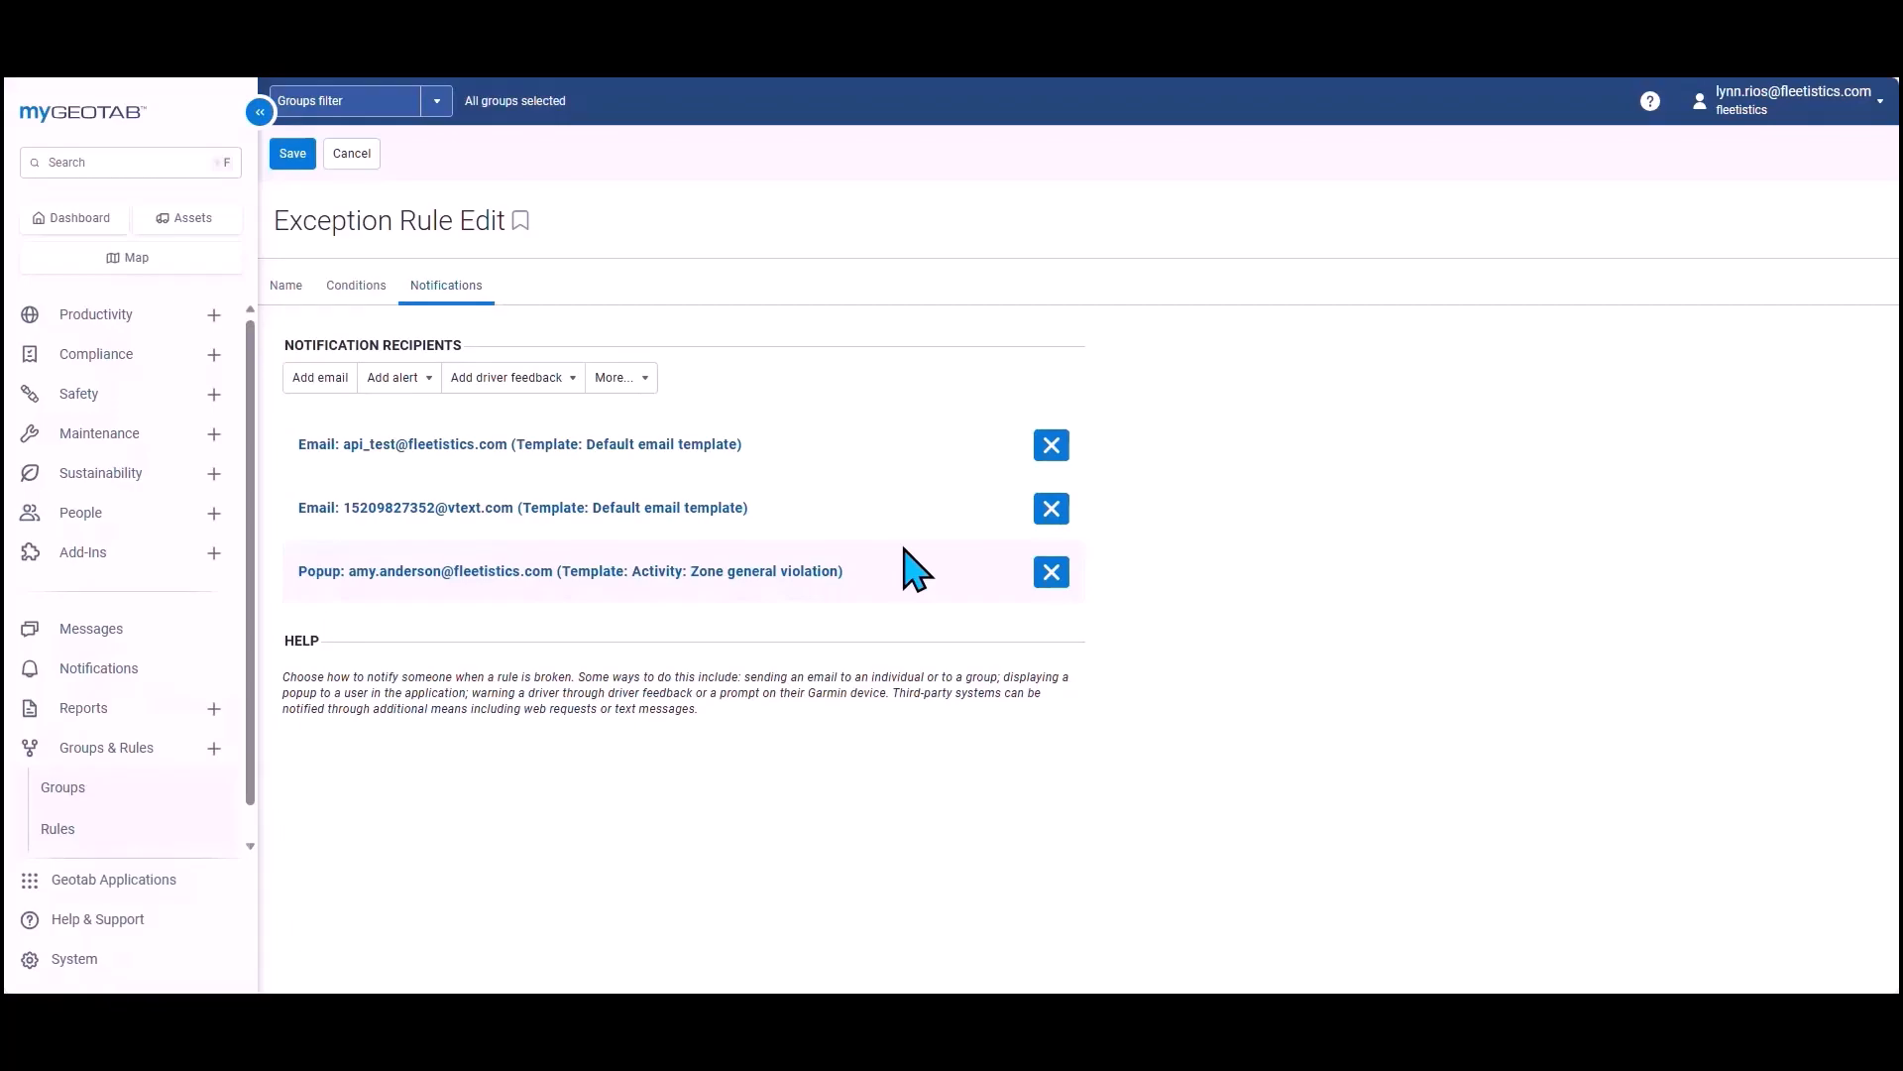
Step: Remove the popup alert and both email notifications from the rule, and save the rule
{"action": "left_click", "coordinate": [1052, 575]}
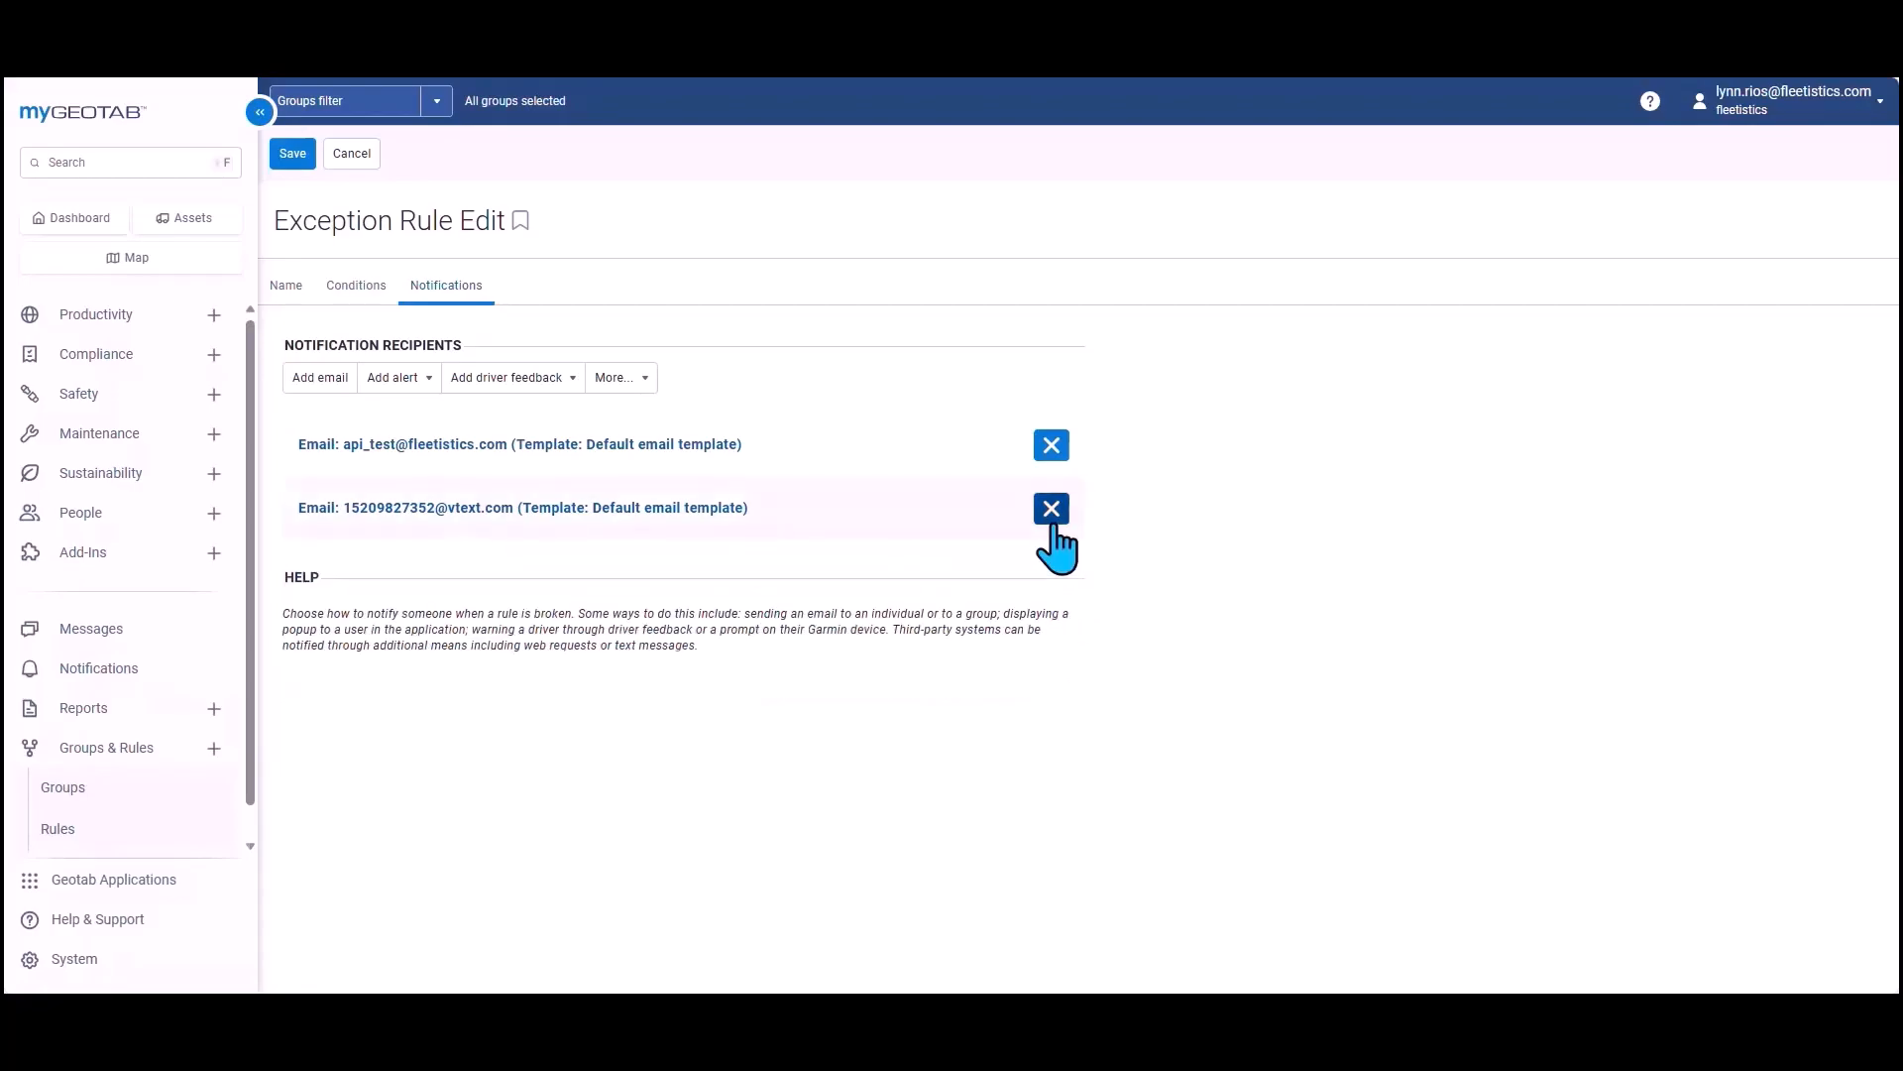
{"action": "left_click", "coordinate": [1052, 509]}
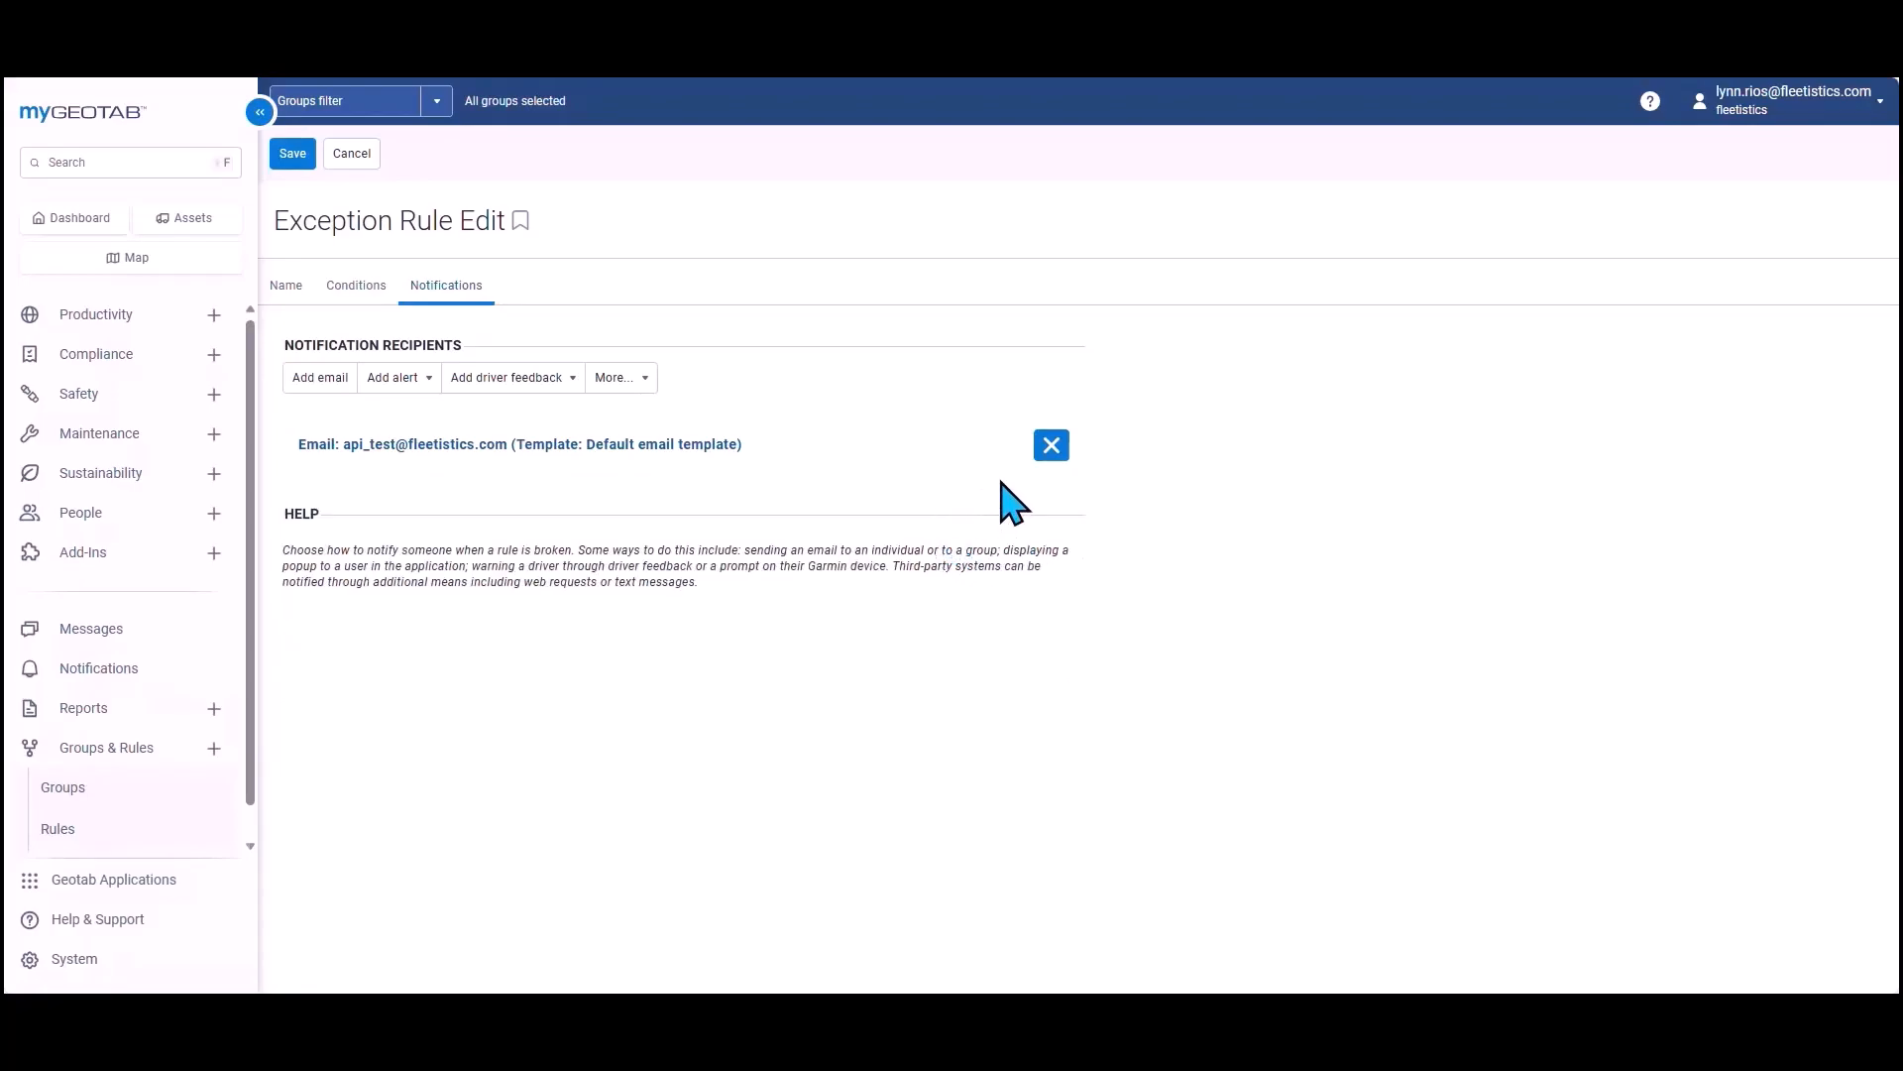
{"action": "left_click", "coordinate": [1051, 446]}
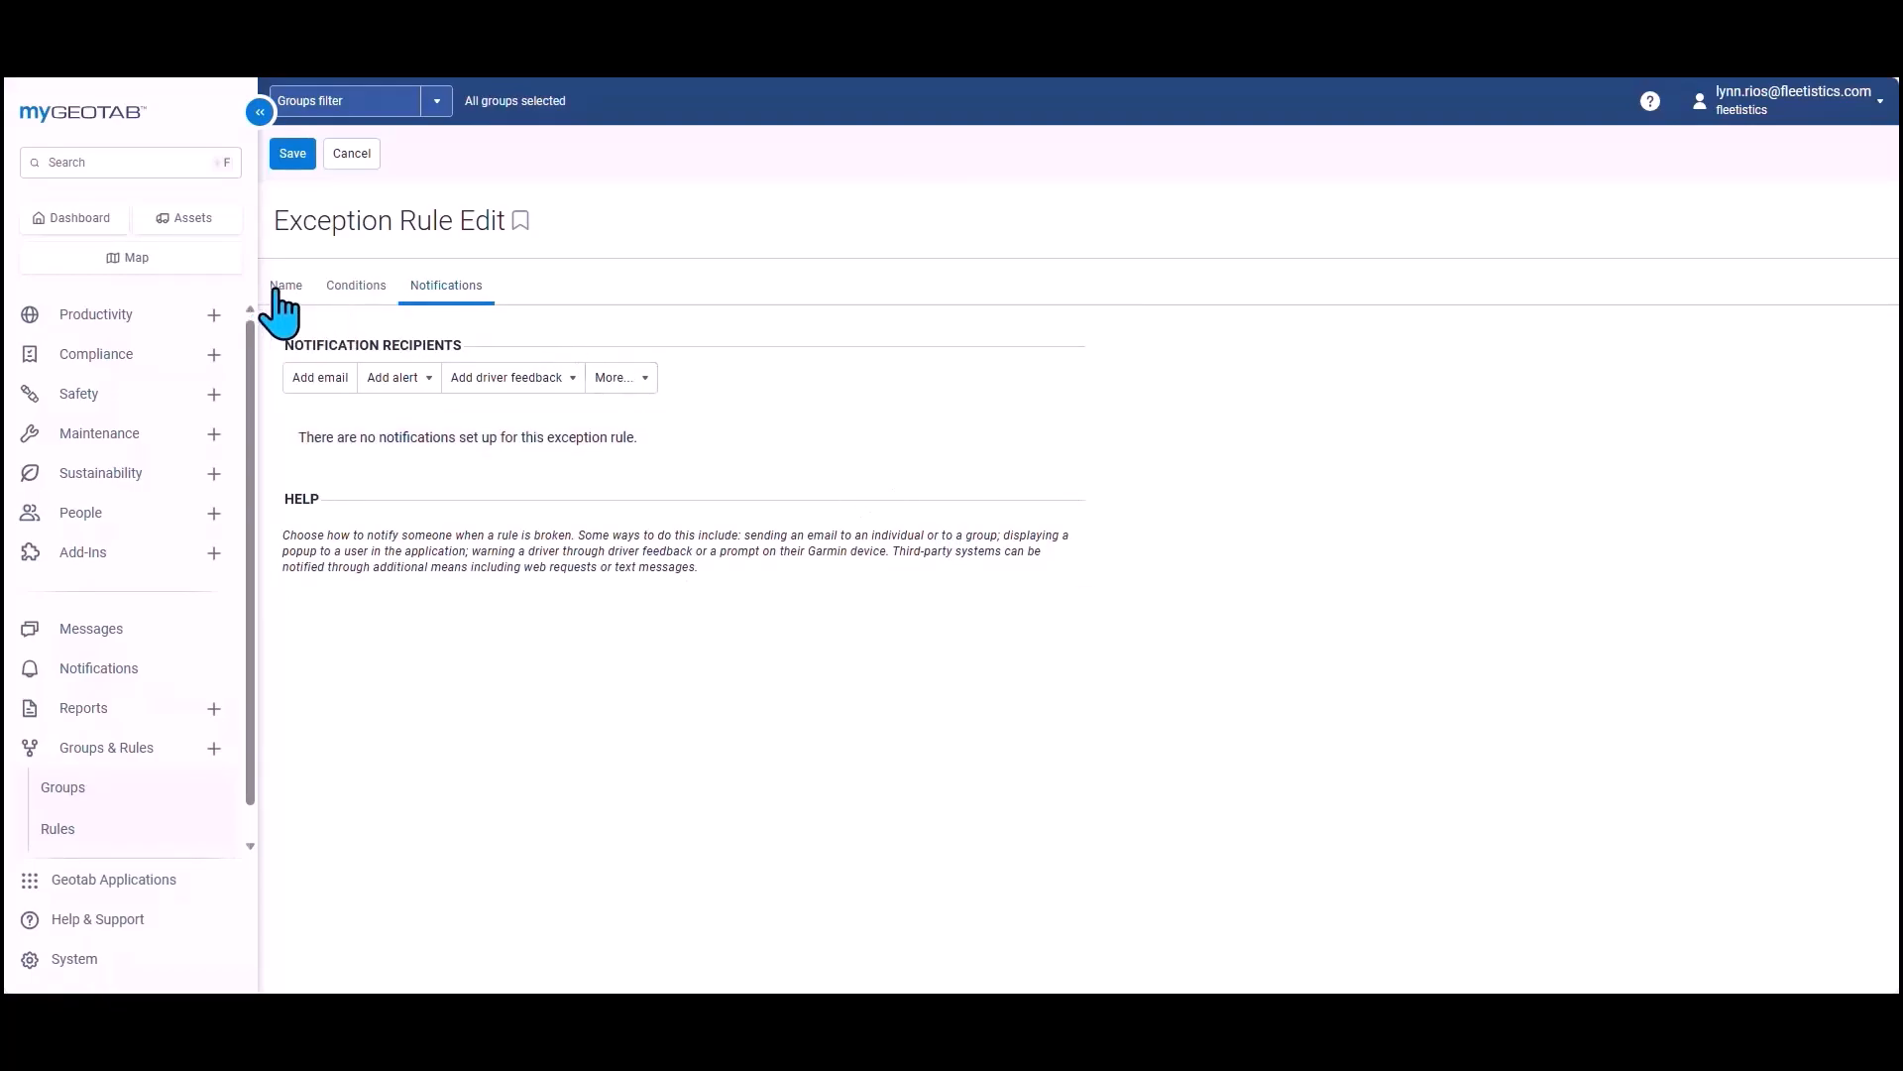
{"action": "left_click", "coordinate": [293, 156]}
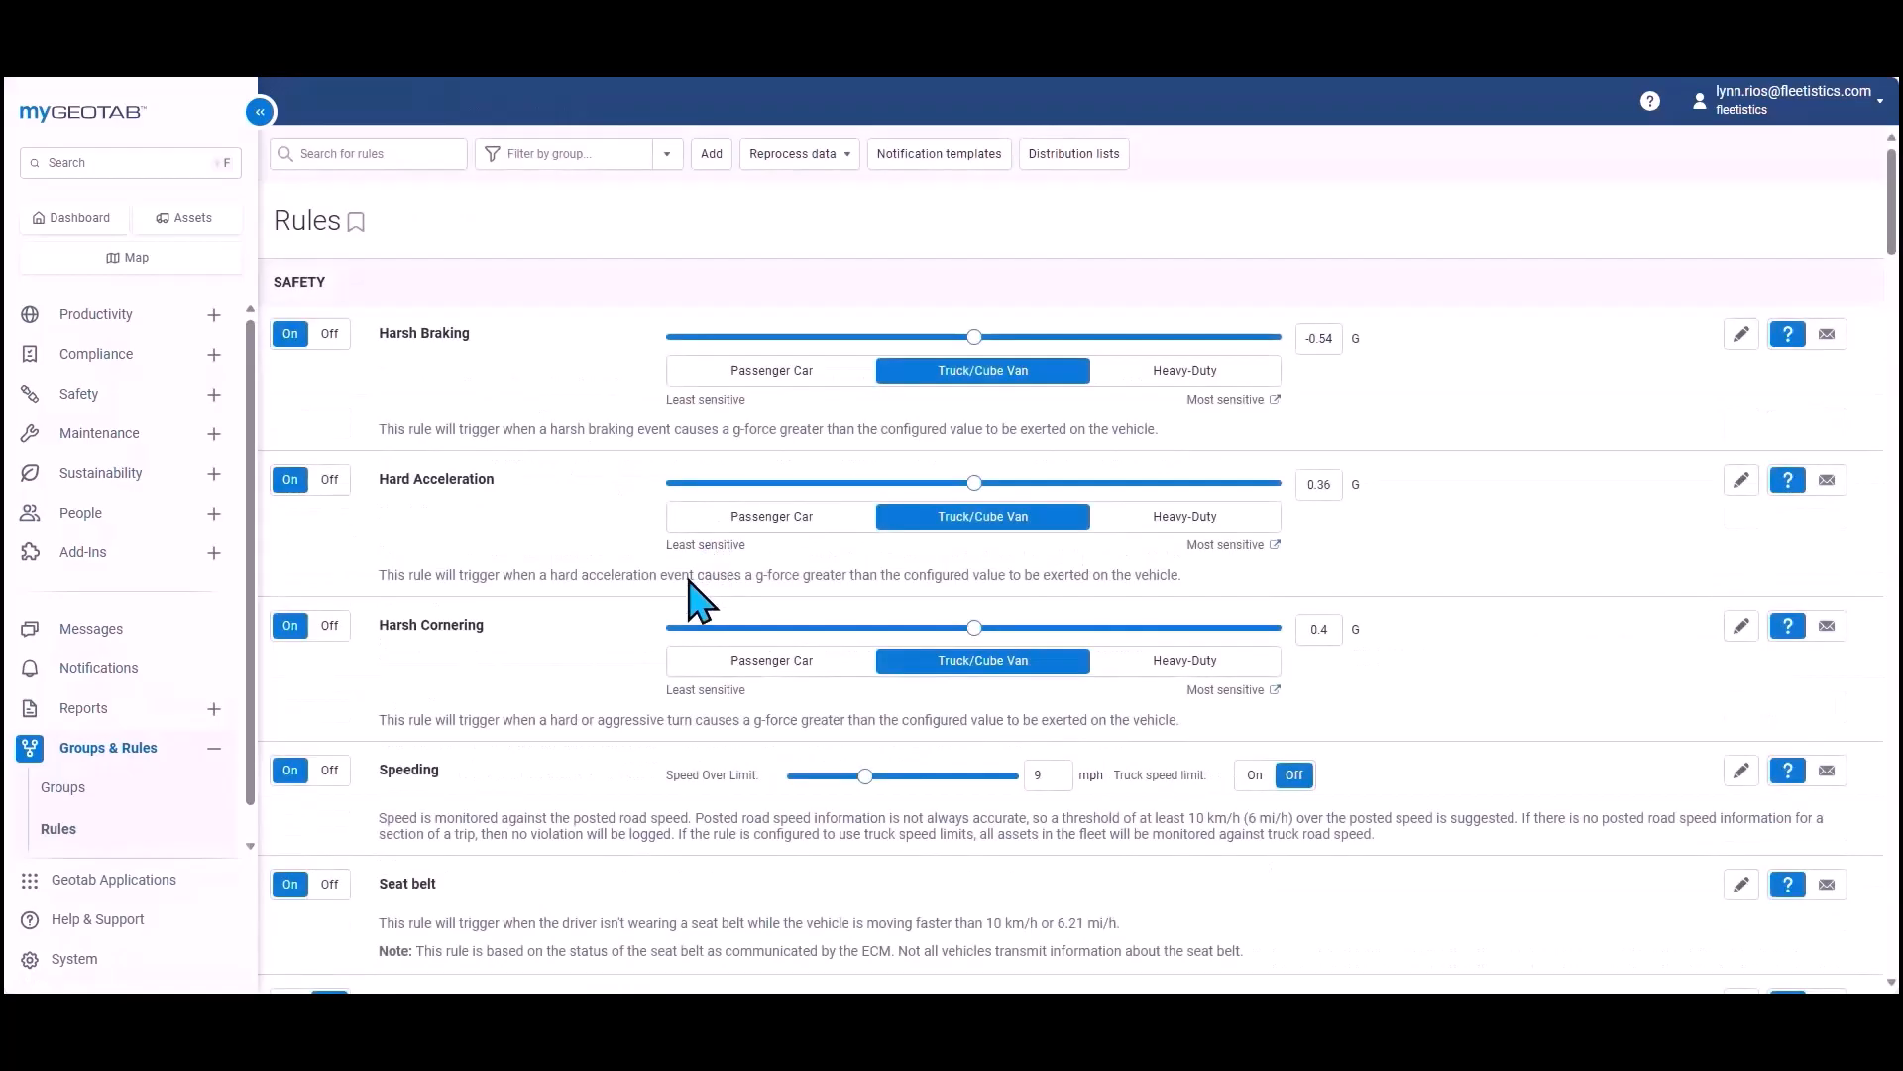
Step: Delete the custom exception rule "Stopping in home zone during work hours"
{"action": "scroll", "coordinate": [699, 580], "scroll_direction": "down", "scroll_amount": 20}
{"action": "scroll", "coordinate": [699, 603], "scroll_direction": "down", "scroll_amount": 20}
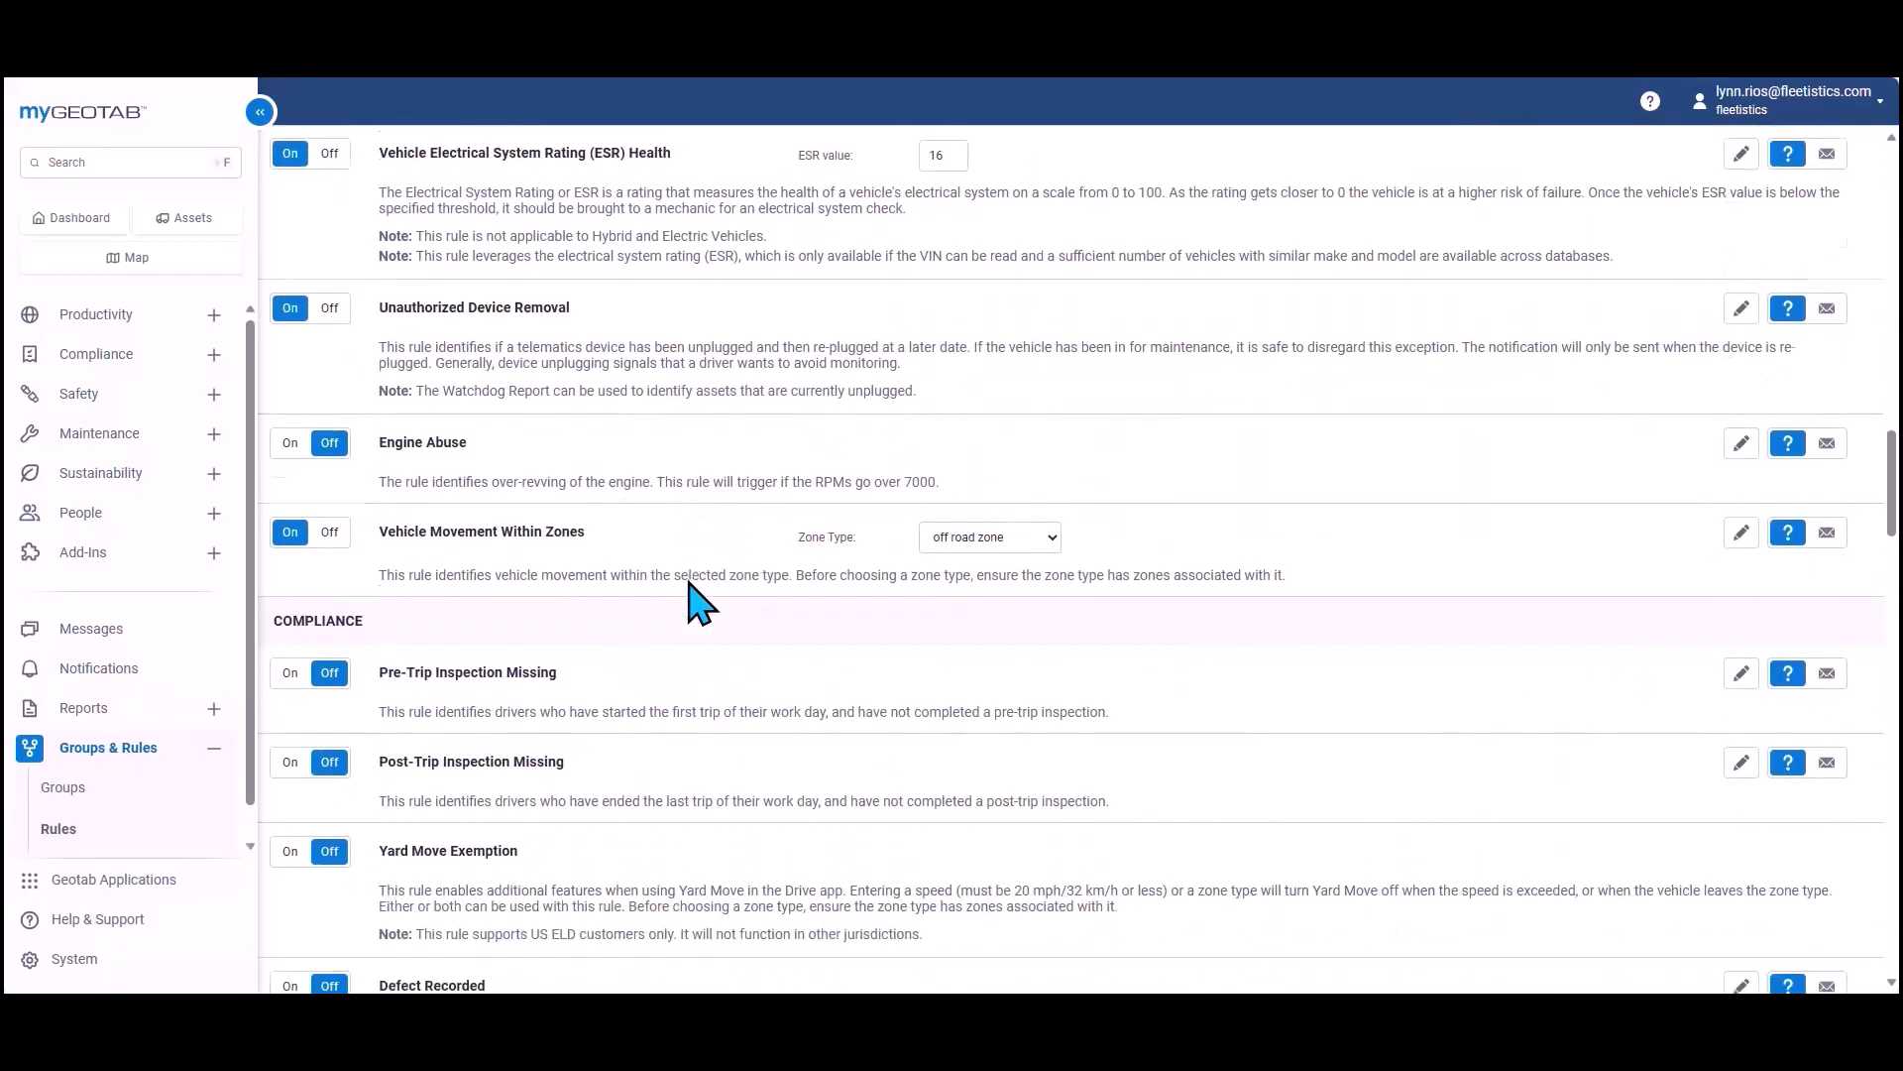
{"action": "scroll", "coordinate": [699, 603], "scroll_direction": "up", "scroll_amount": 3}
{"action": "scroll", "coordinate": [691, 605], "scroll_direction": "down", "scroll_amount": 7}
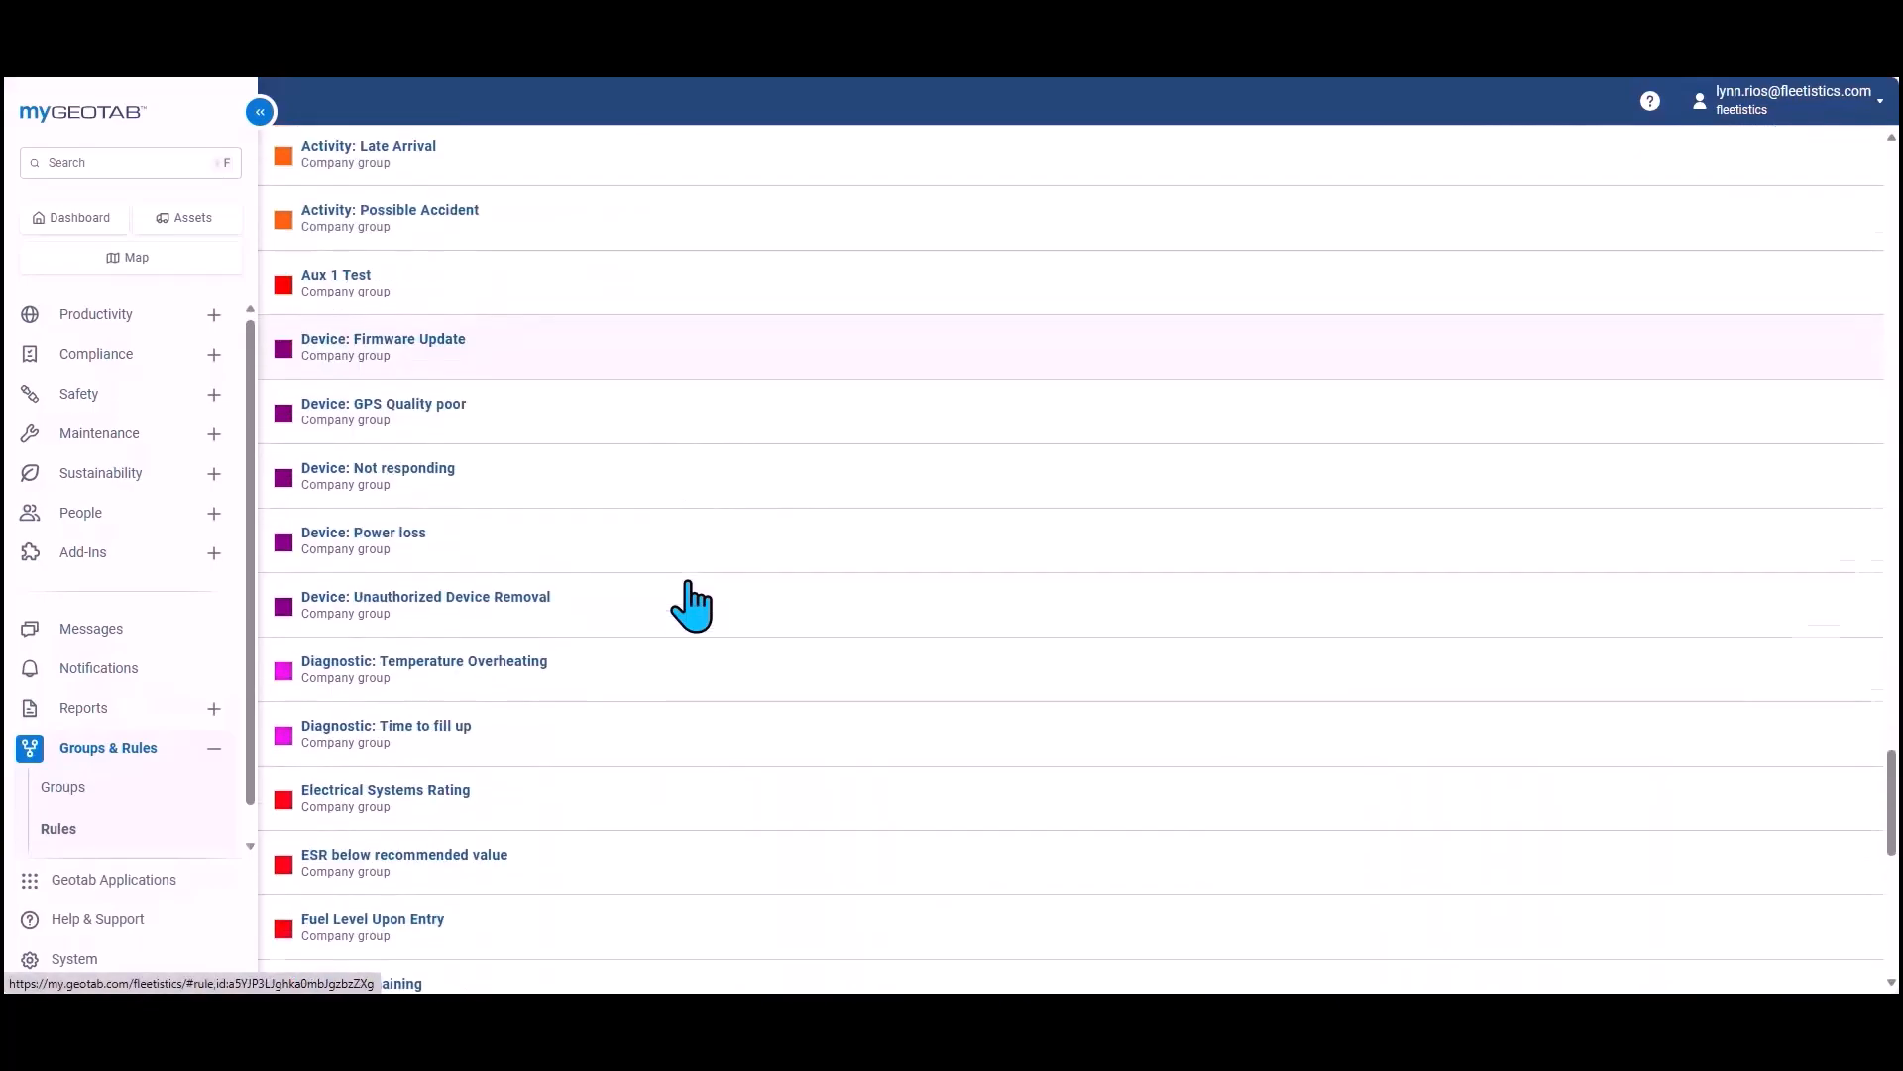
{"action": "scroll", "coordinate": [691, 605], "scroll_direction": "down", "scroll_amount": 5}
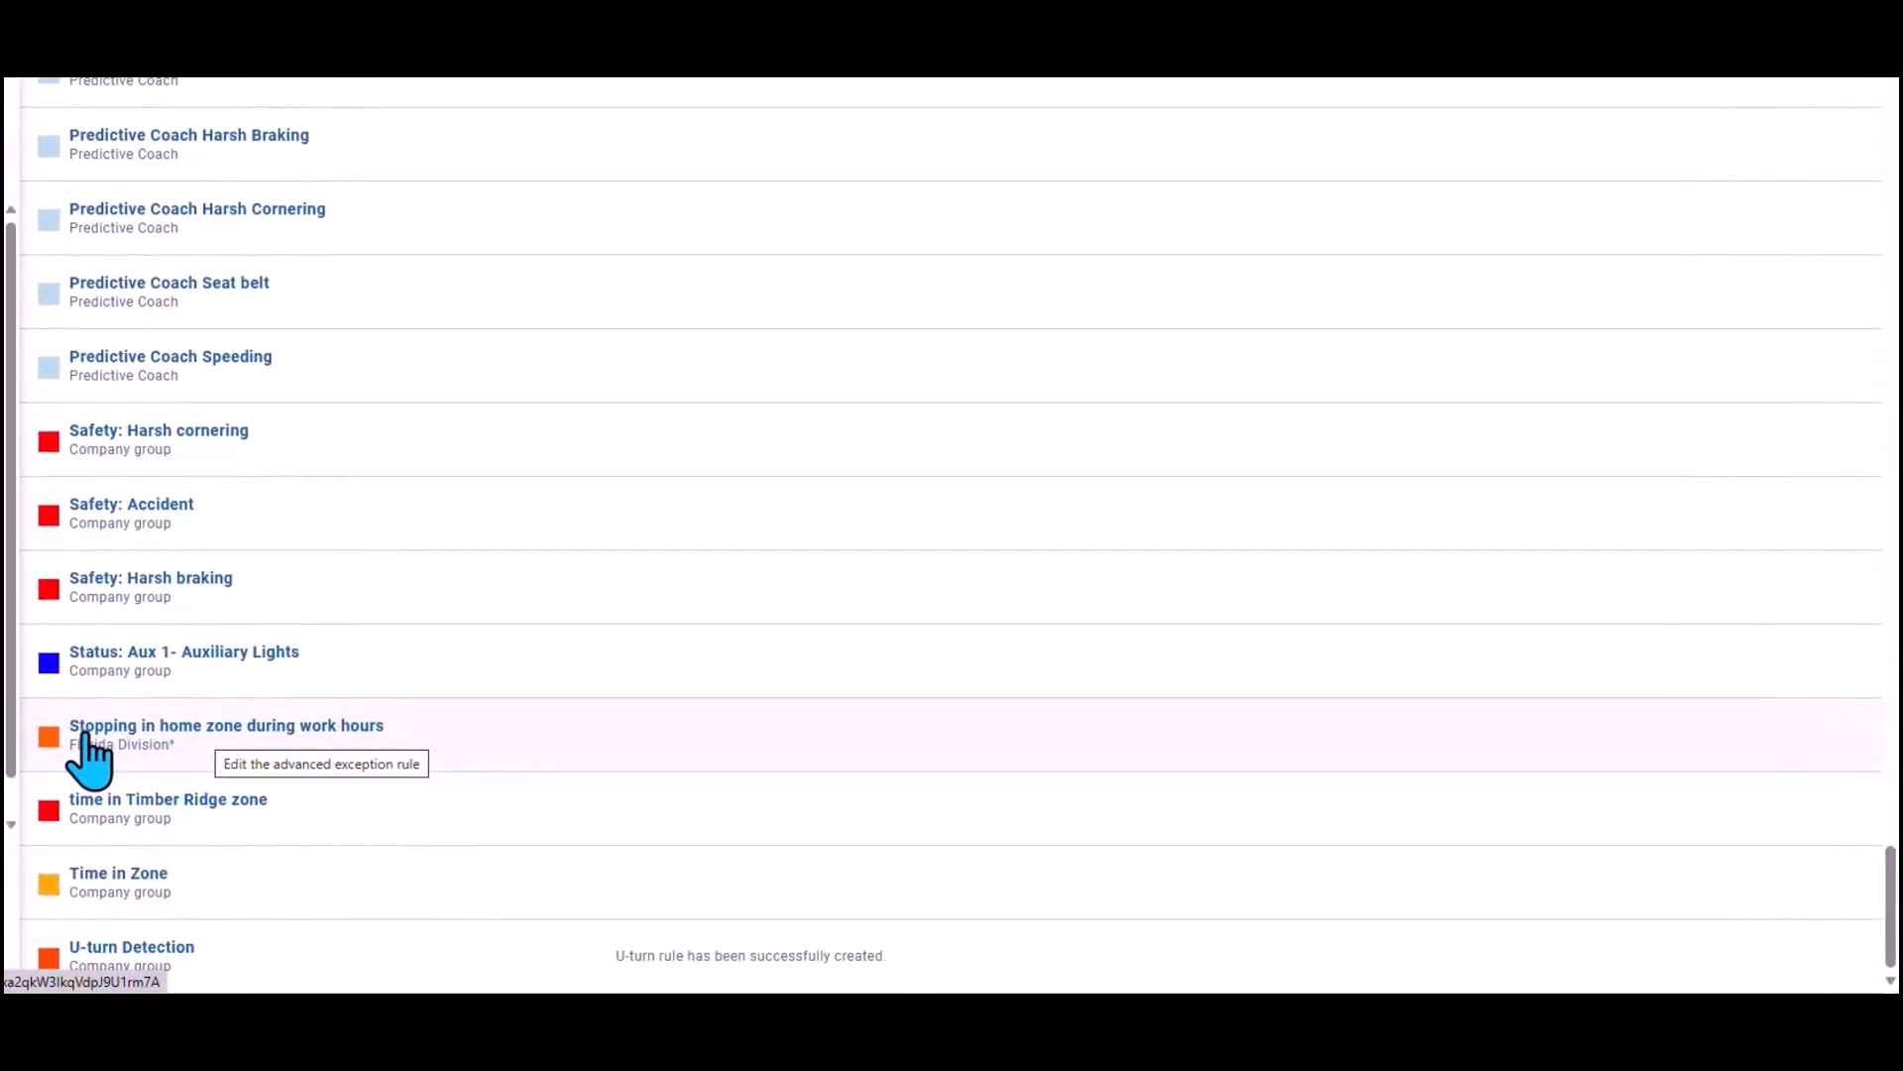
{"action": "left_click", "coordinate": [197, 732]}
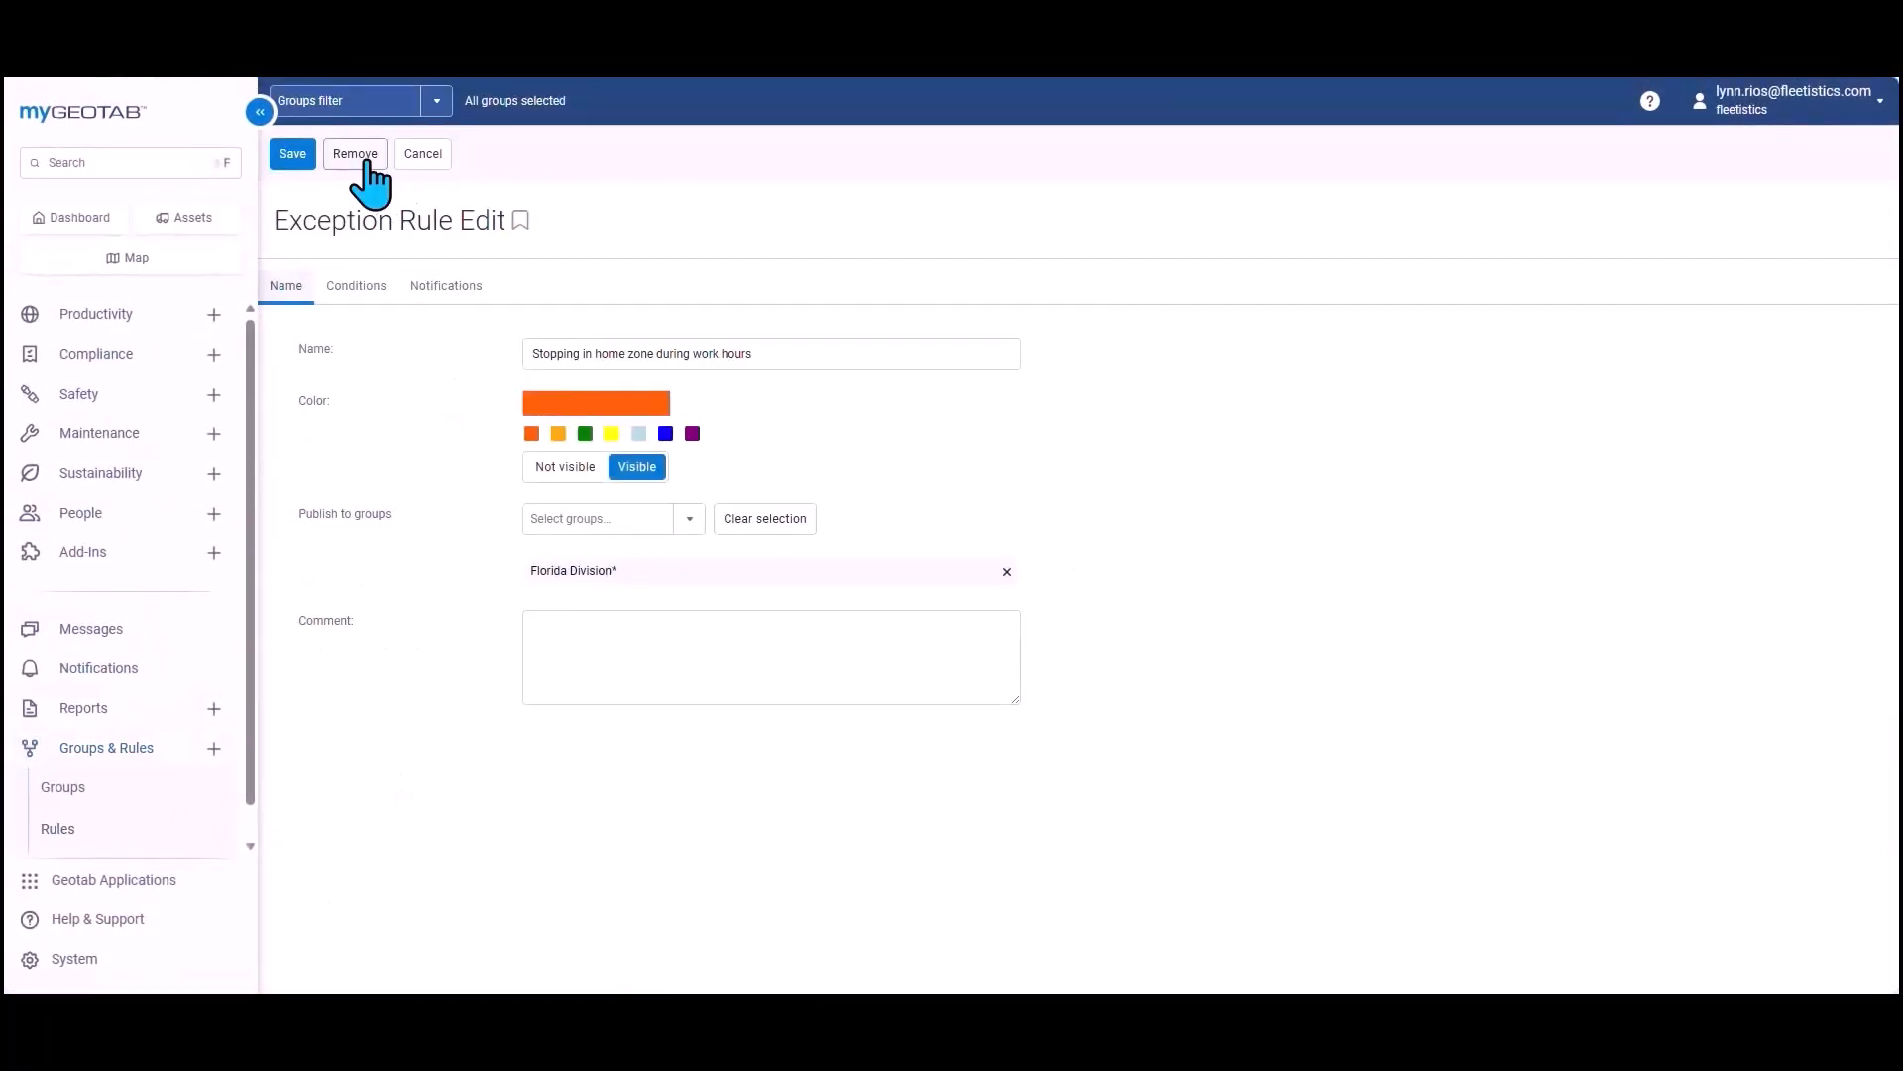
{"action": "left_click", "coordinate": [359, 156]}
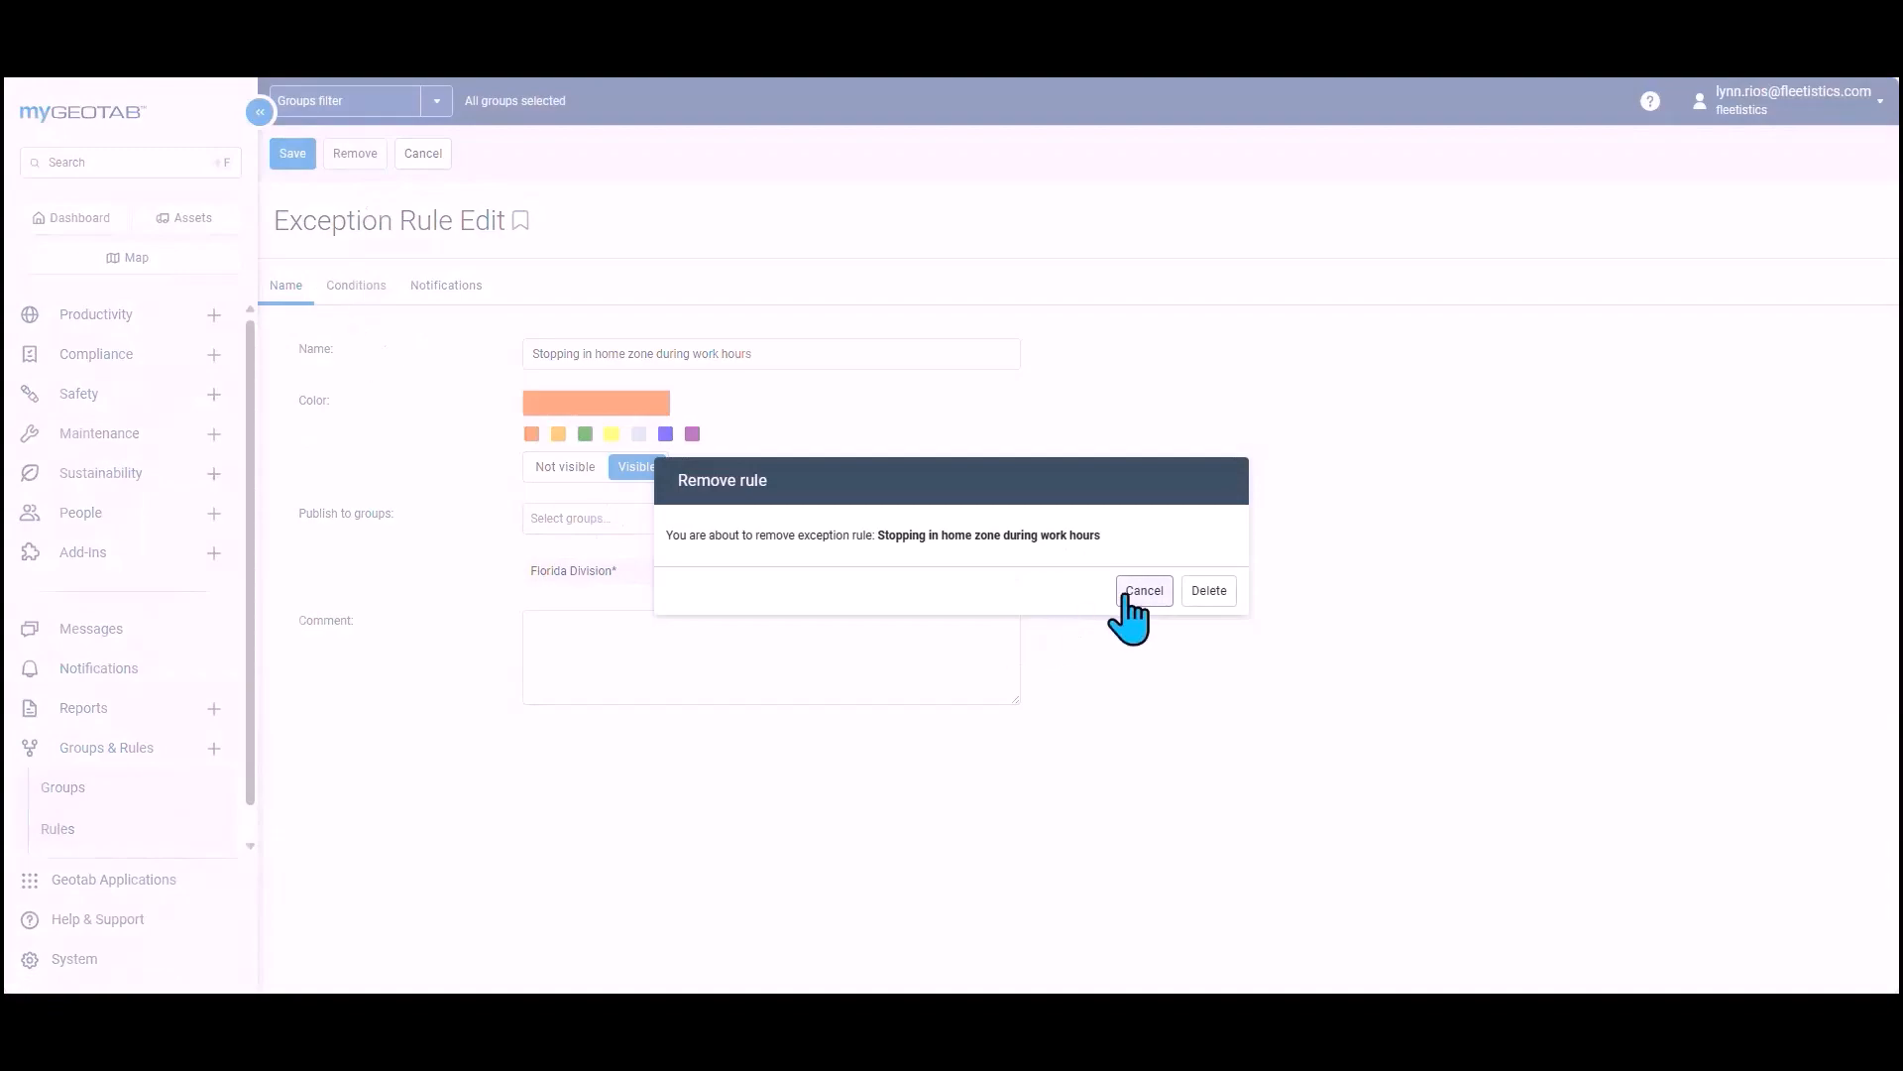
{"action": "left_click", "coordinate": [1208, 592]}
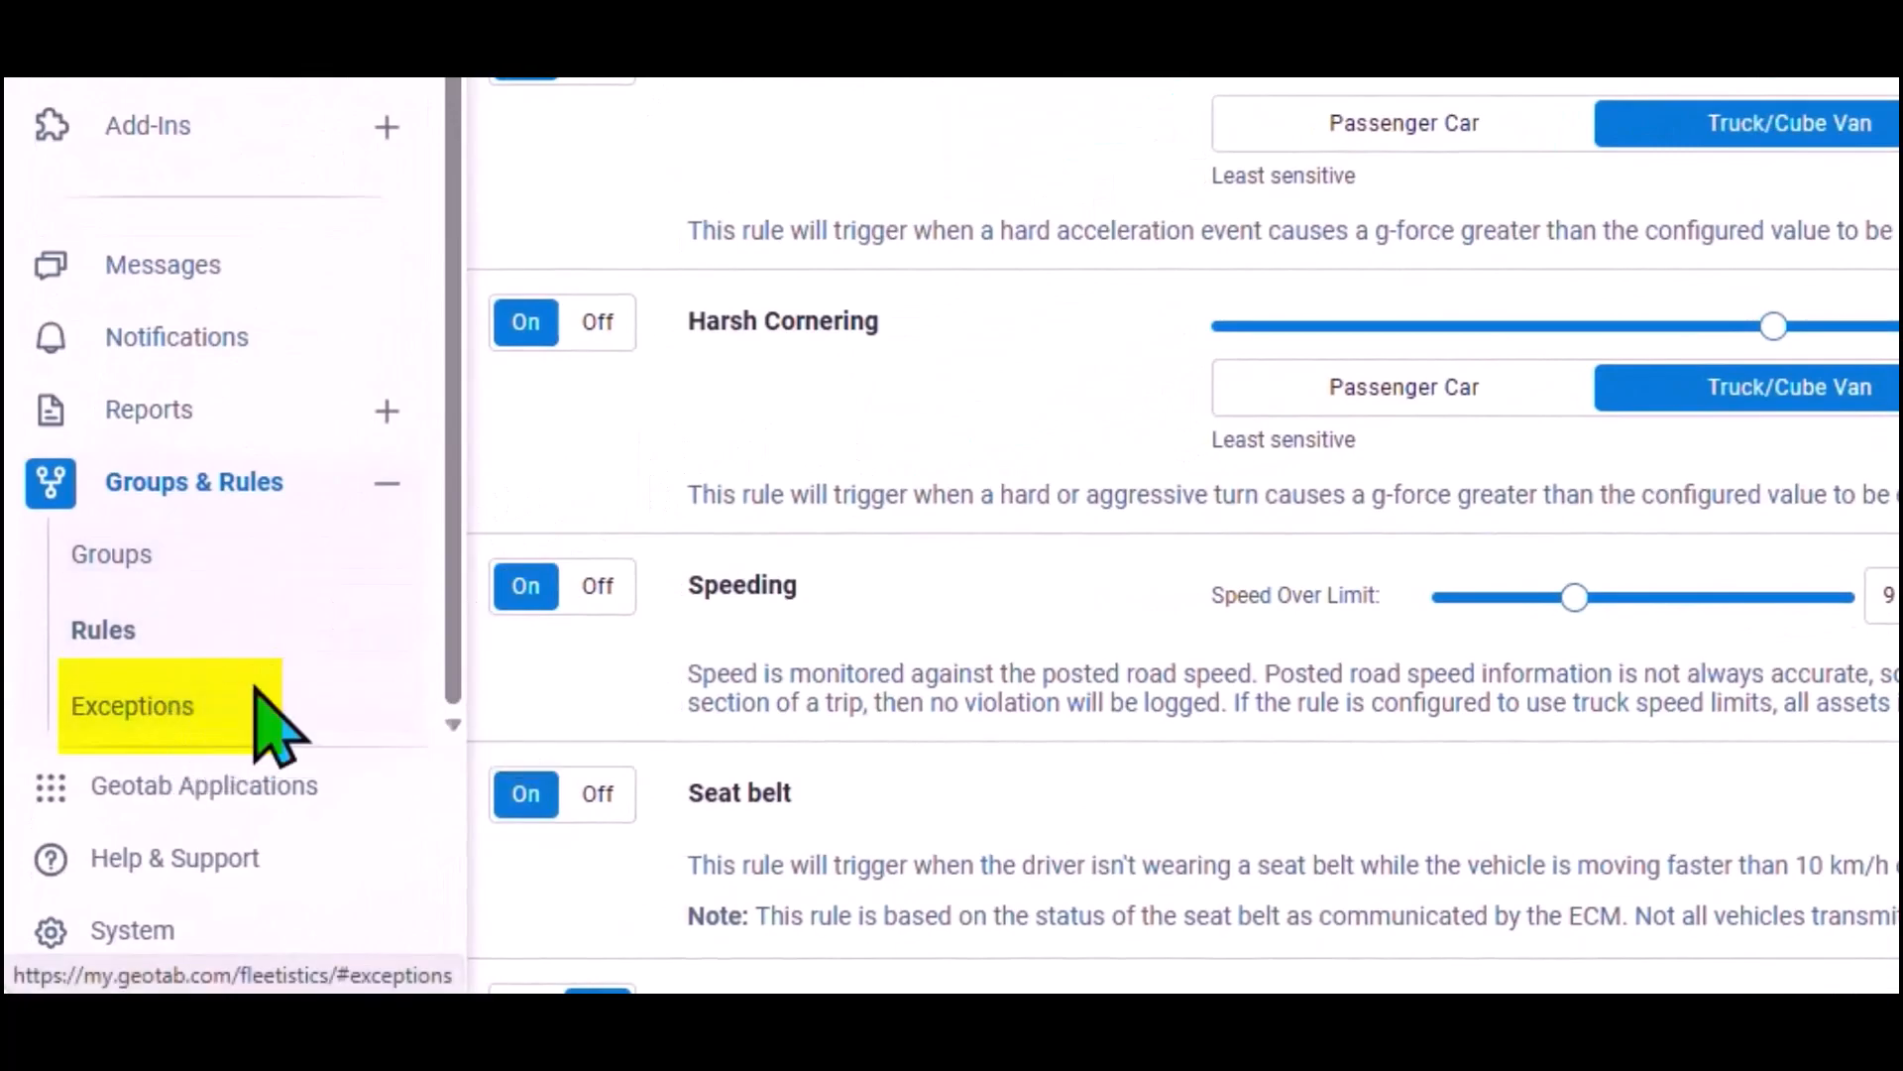
Step: Open the Exceptions report for exception rule violations
{"action": "scroll", "coordinate": [1117, 700], "scroll_direction": "down", "scroll_amount": 20}
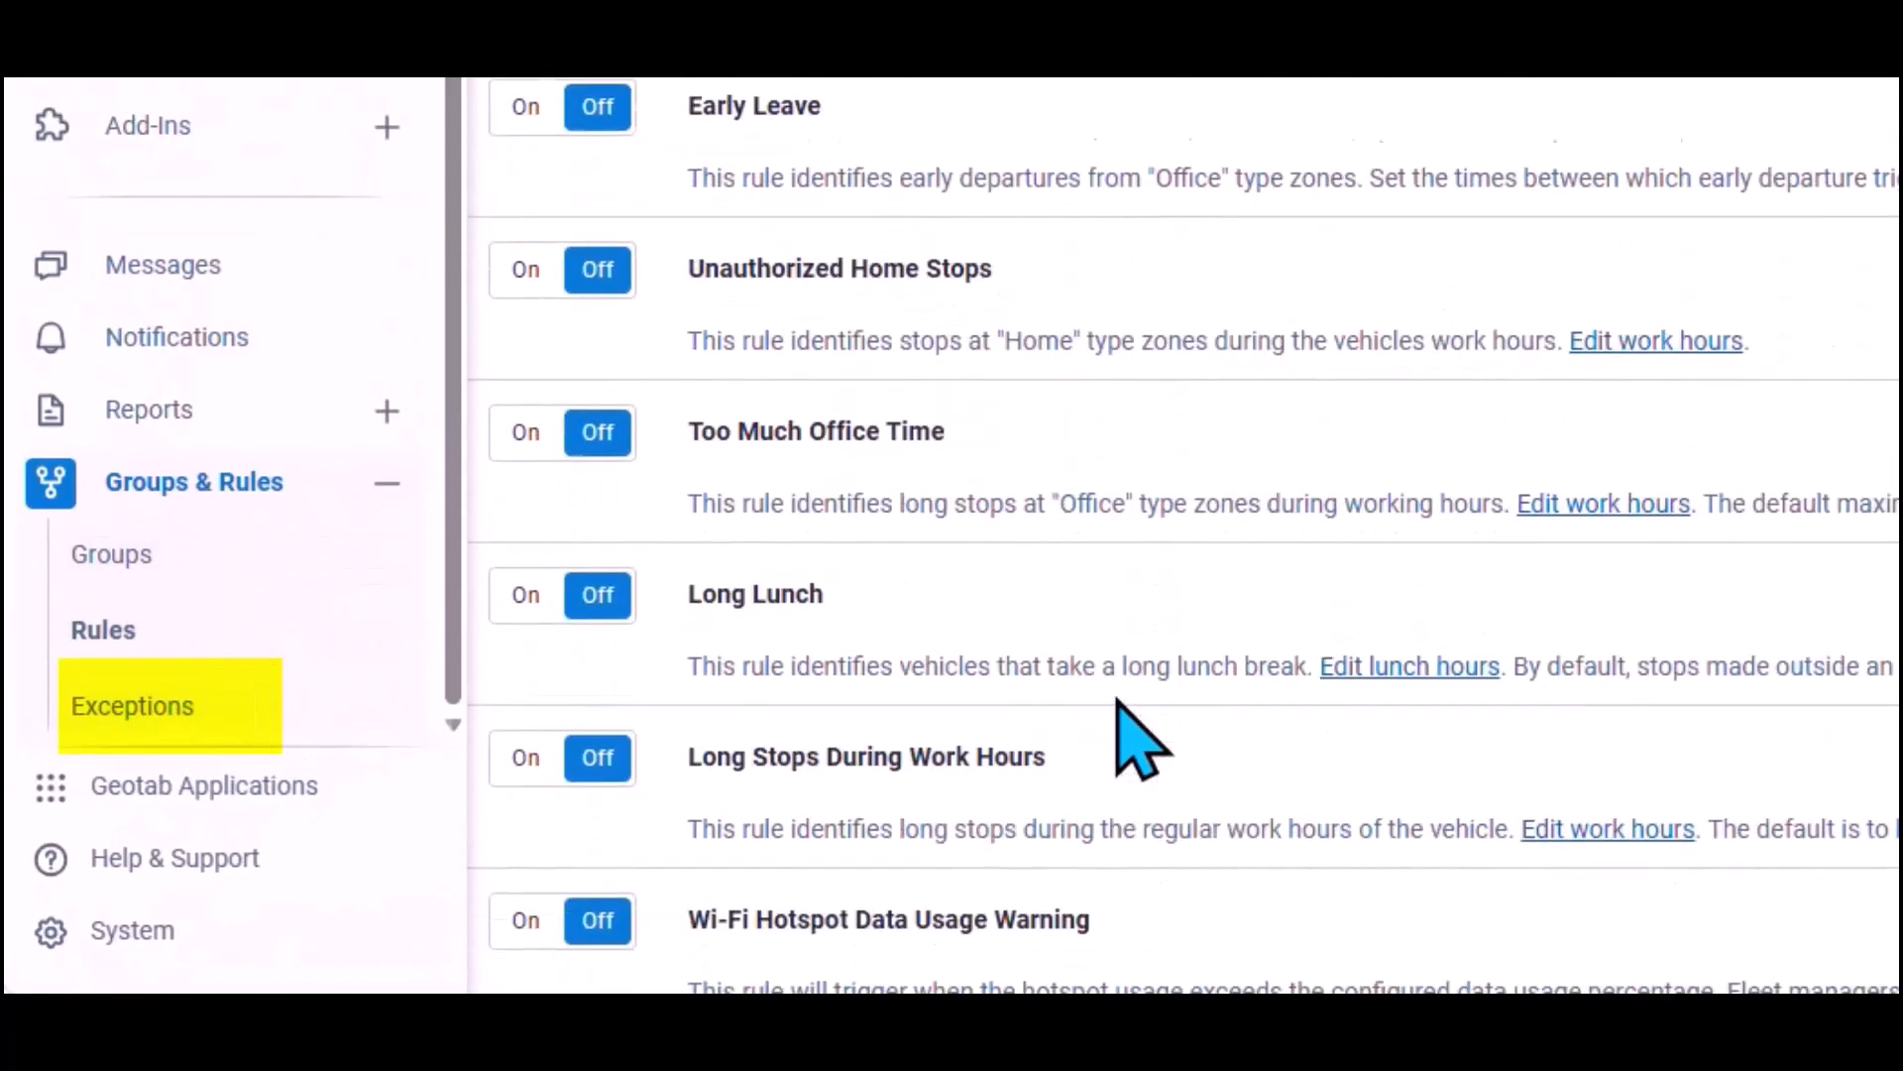
{"action": "scroll", "coordinate": [1130, 734], "scroll_direction": "down", "scroll_amount": 15}
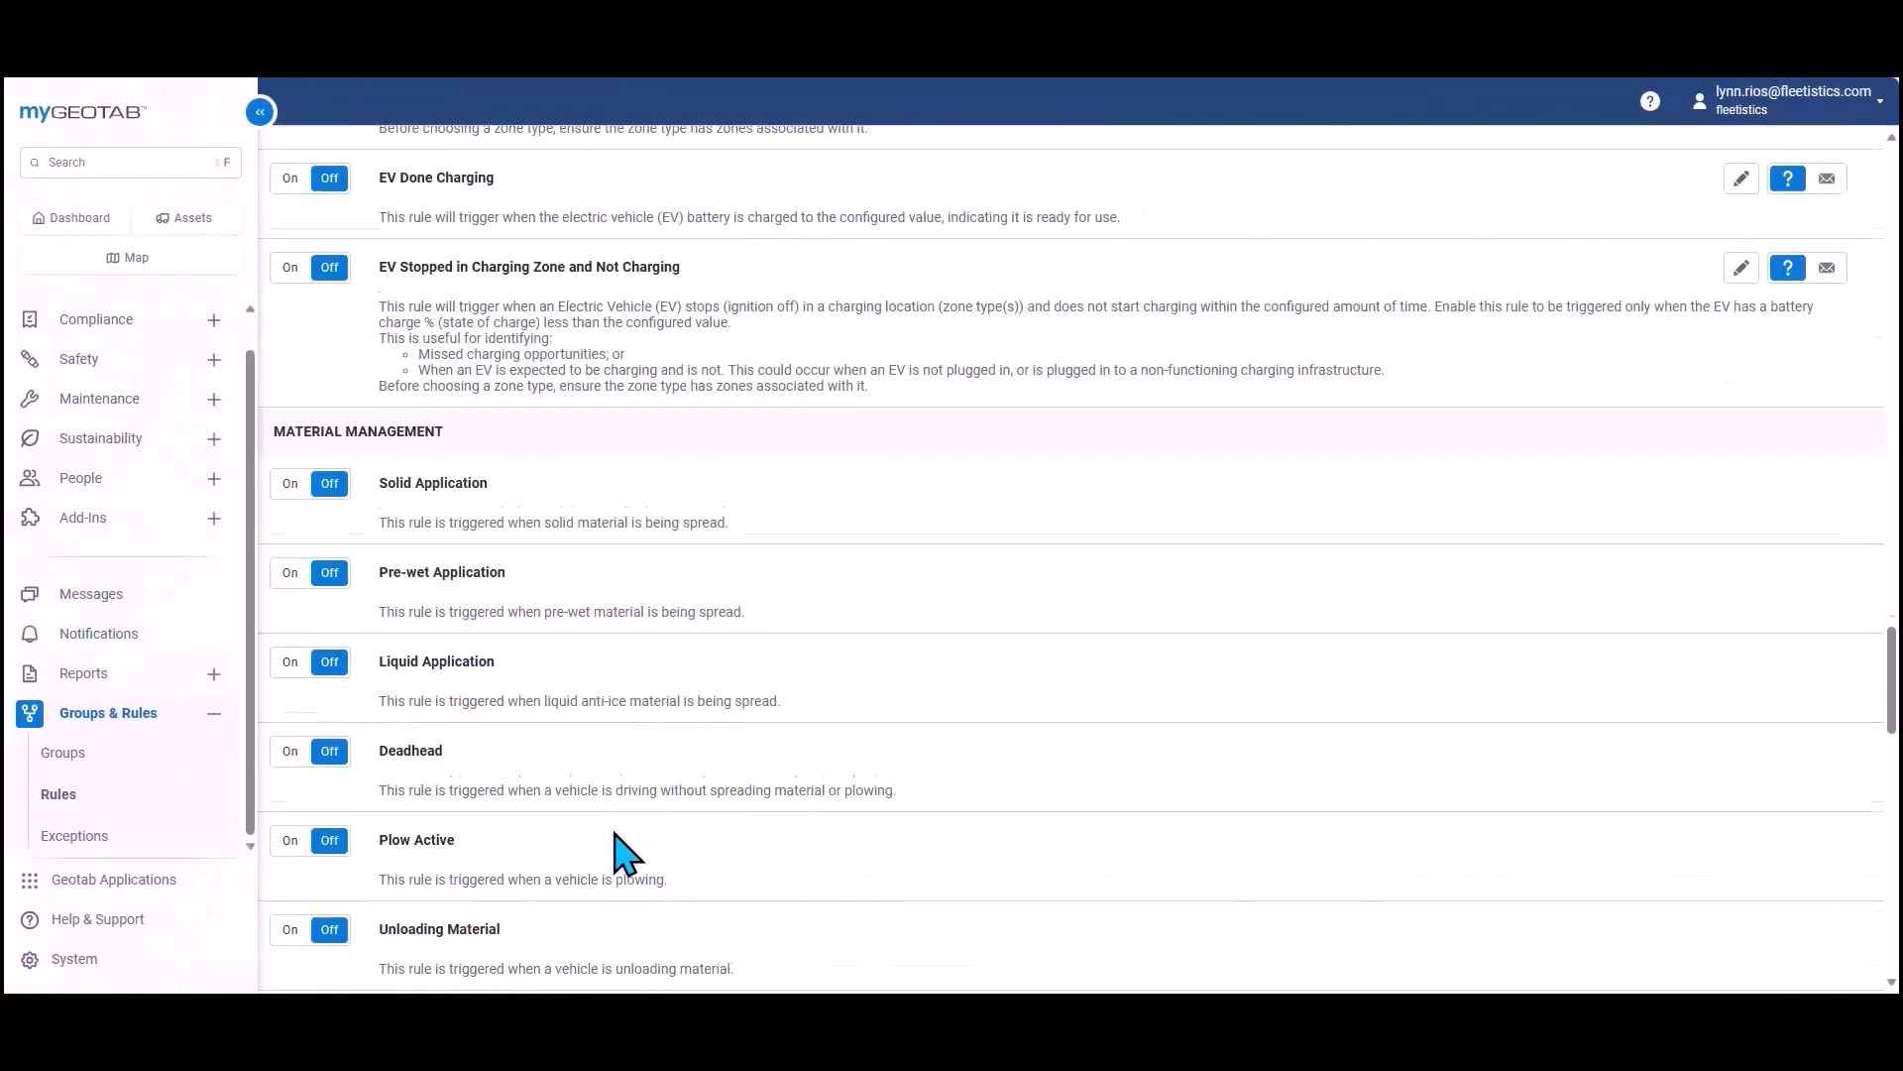
{"action": "scroll", "coordinate": [626, 855], "scroll_direction": "down", "scroll_amount": 1}
{"action": "scroll", "coordinate": [616, 835], "scroll_direction": "down", "scroll_amount": 7}
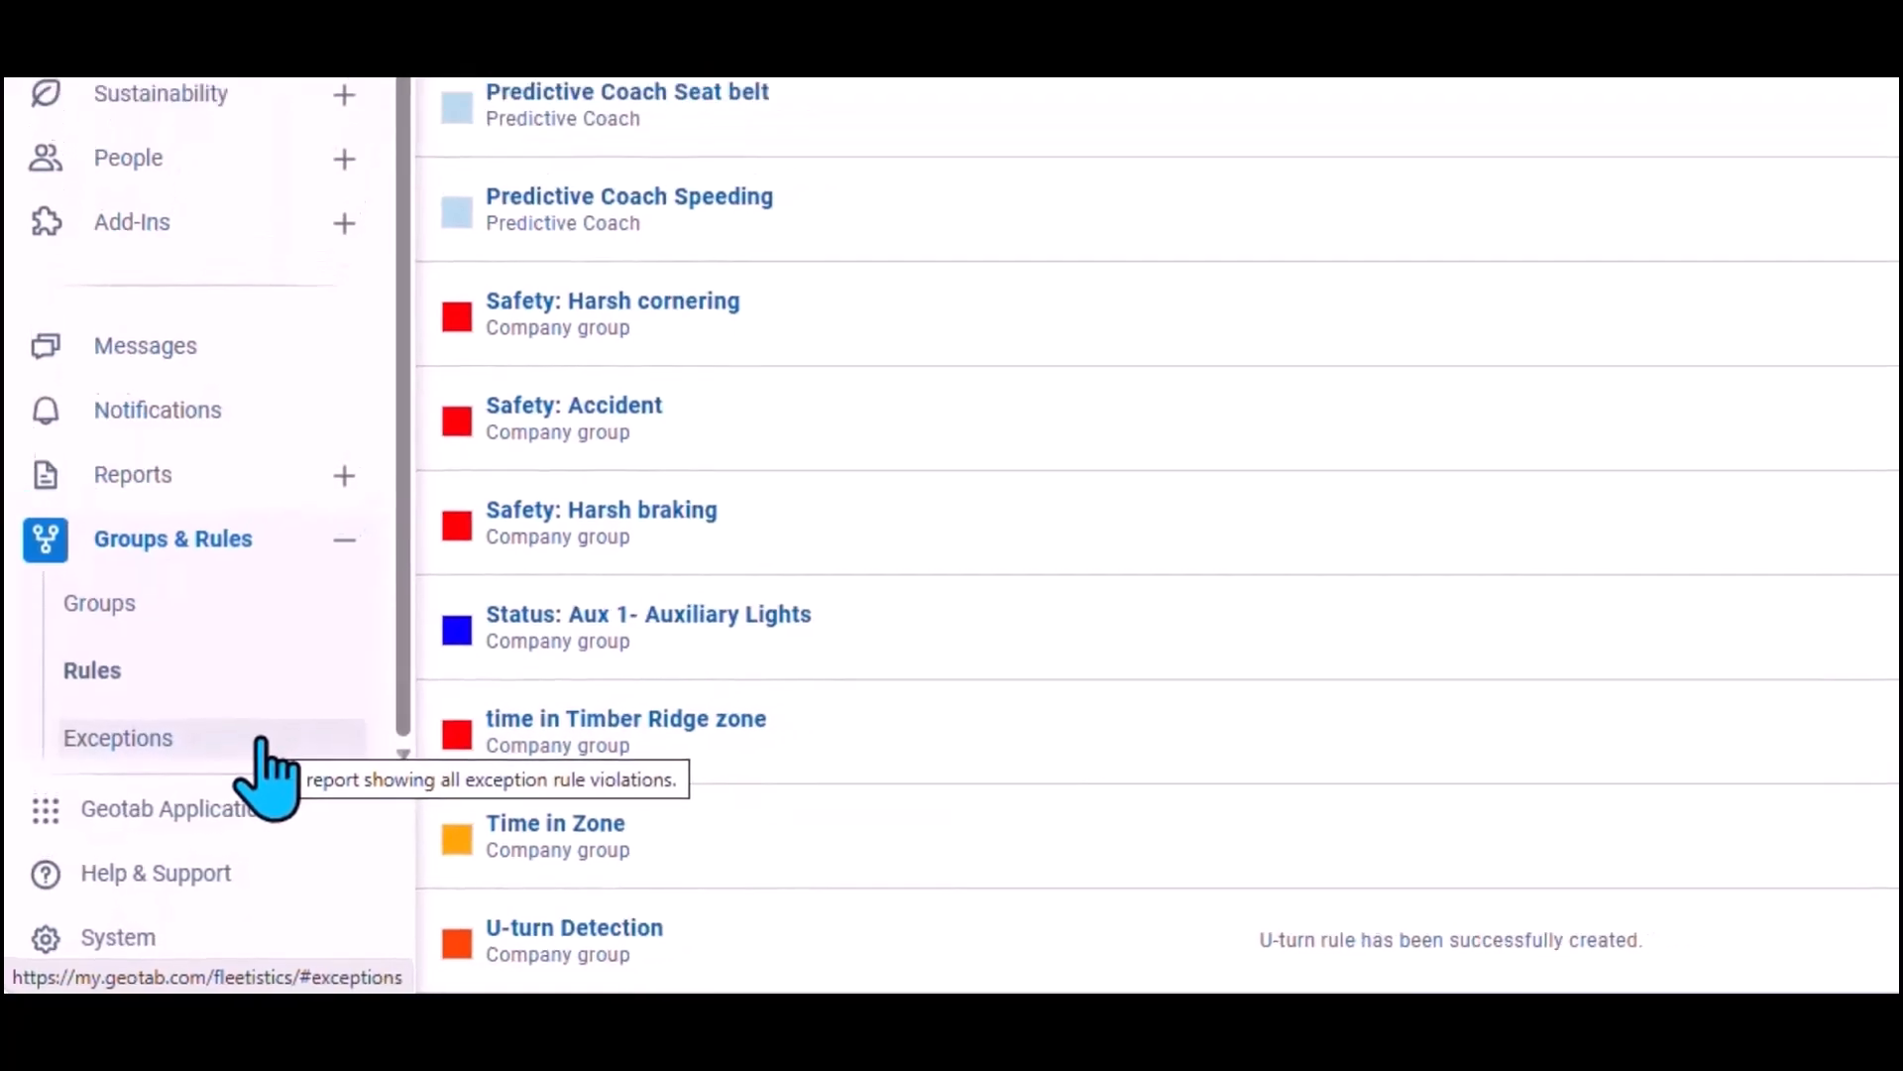
{"action": "left_click", "coordinate": [263, 743]}
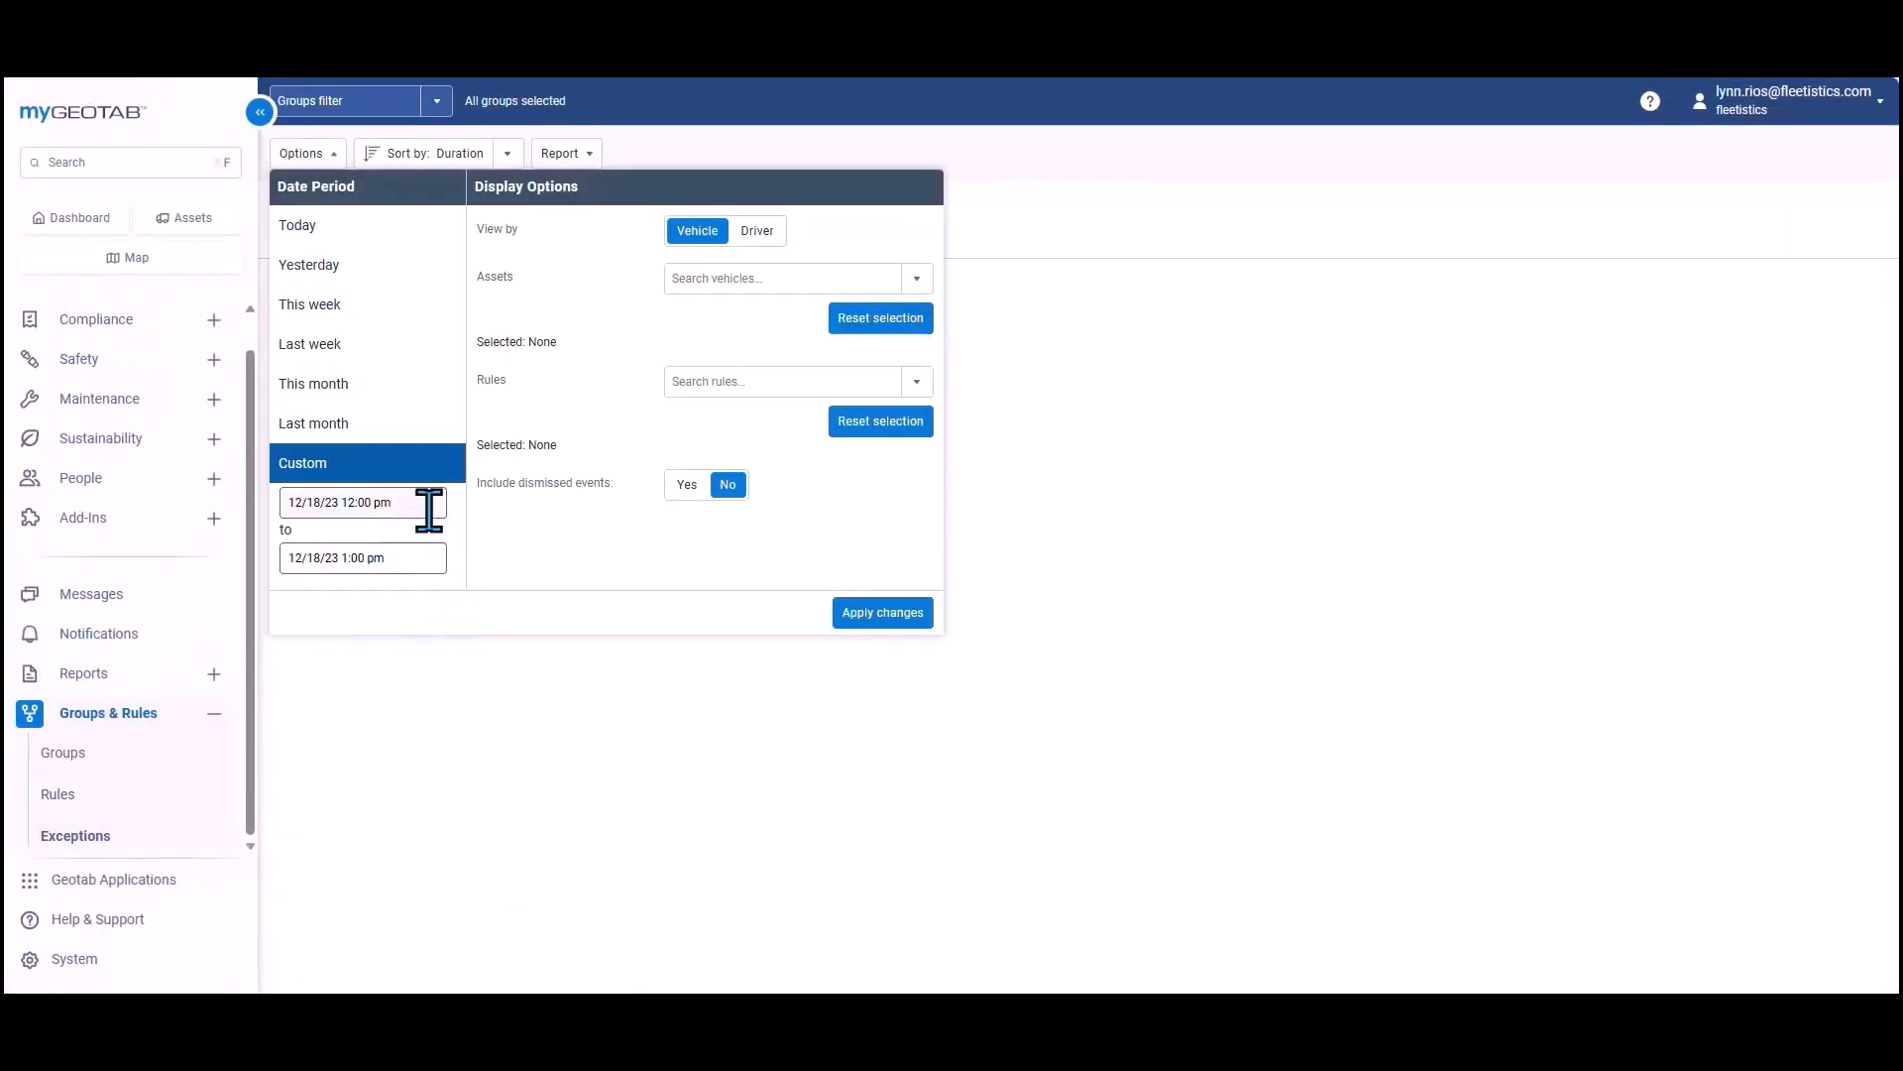
Step: Set the start date of the report's custom date period to July 1, 2023
{"action": "left_click", "coordinate": [428, 506]}
{"action": "left_click", "coordinate": [308, 548]}
{"action": "left_click", "coordinate": [309, 547]}
{"action": "left_click", "coordinate": [309, 548]}
{"action": "left_click", "coordinate": [308, 547]}
{"action": "left_click", "coordinate": [308, 547]}
{"action": "left_click", "coordinate": [517, 611]}
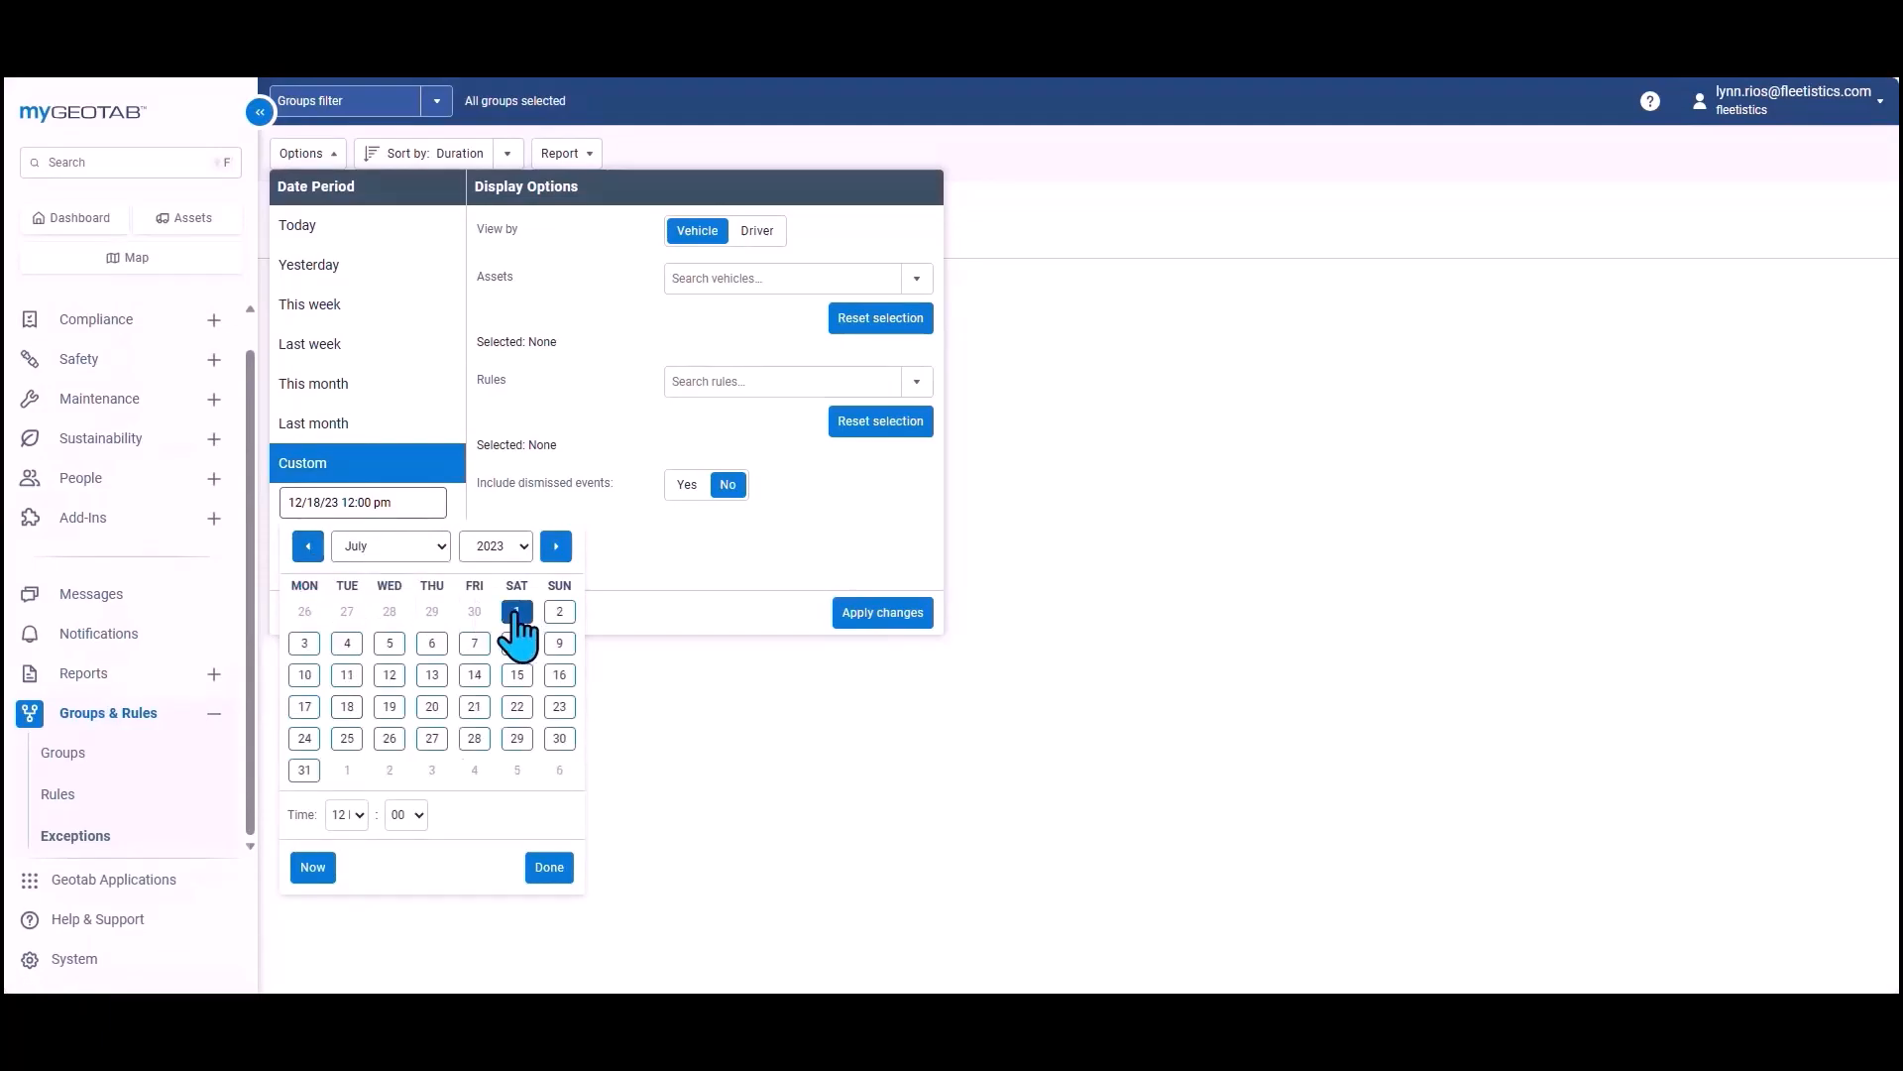
{"action": "left_click", "coordinate": [667, 552]}
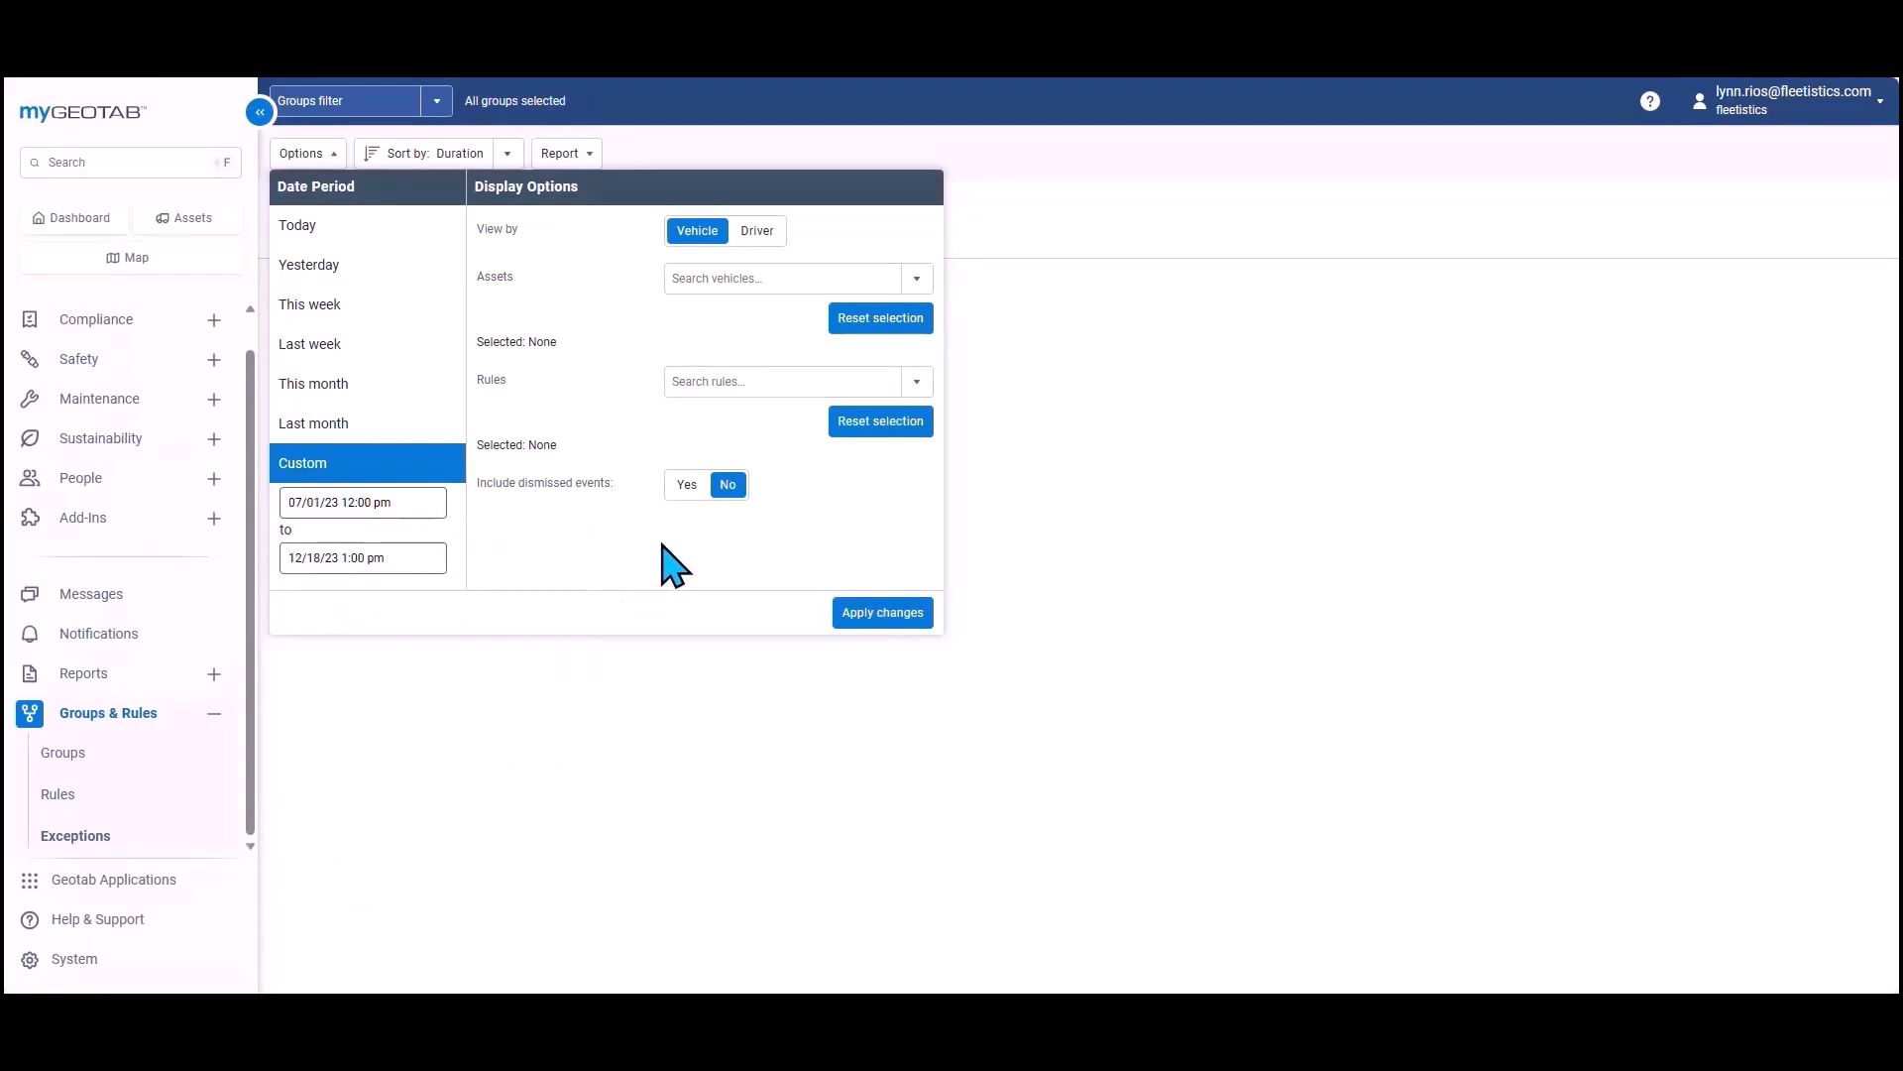
Step: Select all assets and the "time in Timber Ridge zone" rule for the Exceptions report, and apply the changes
{"action": "left_click", "coordinate": [916, 279]}
{"action": "left_click", "coordinate": [819, 315]}
{"action": "left_click", "coordinate": [922, 384]}
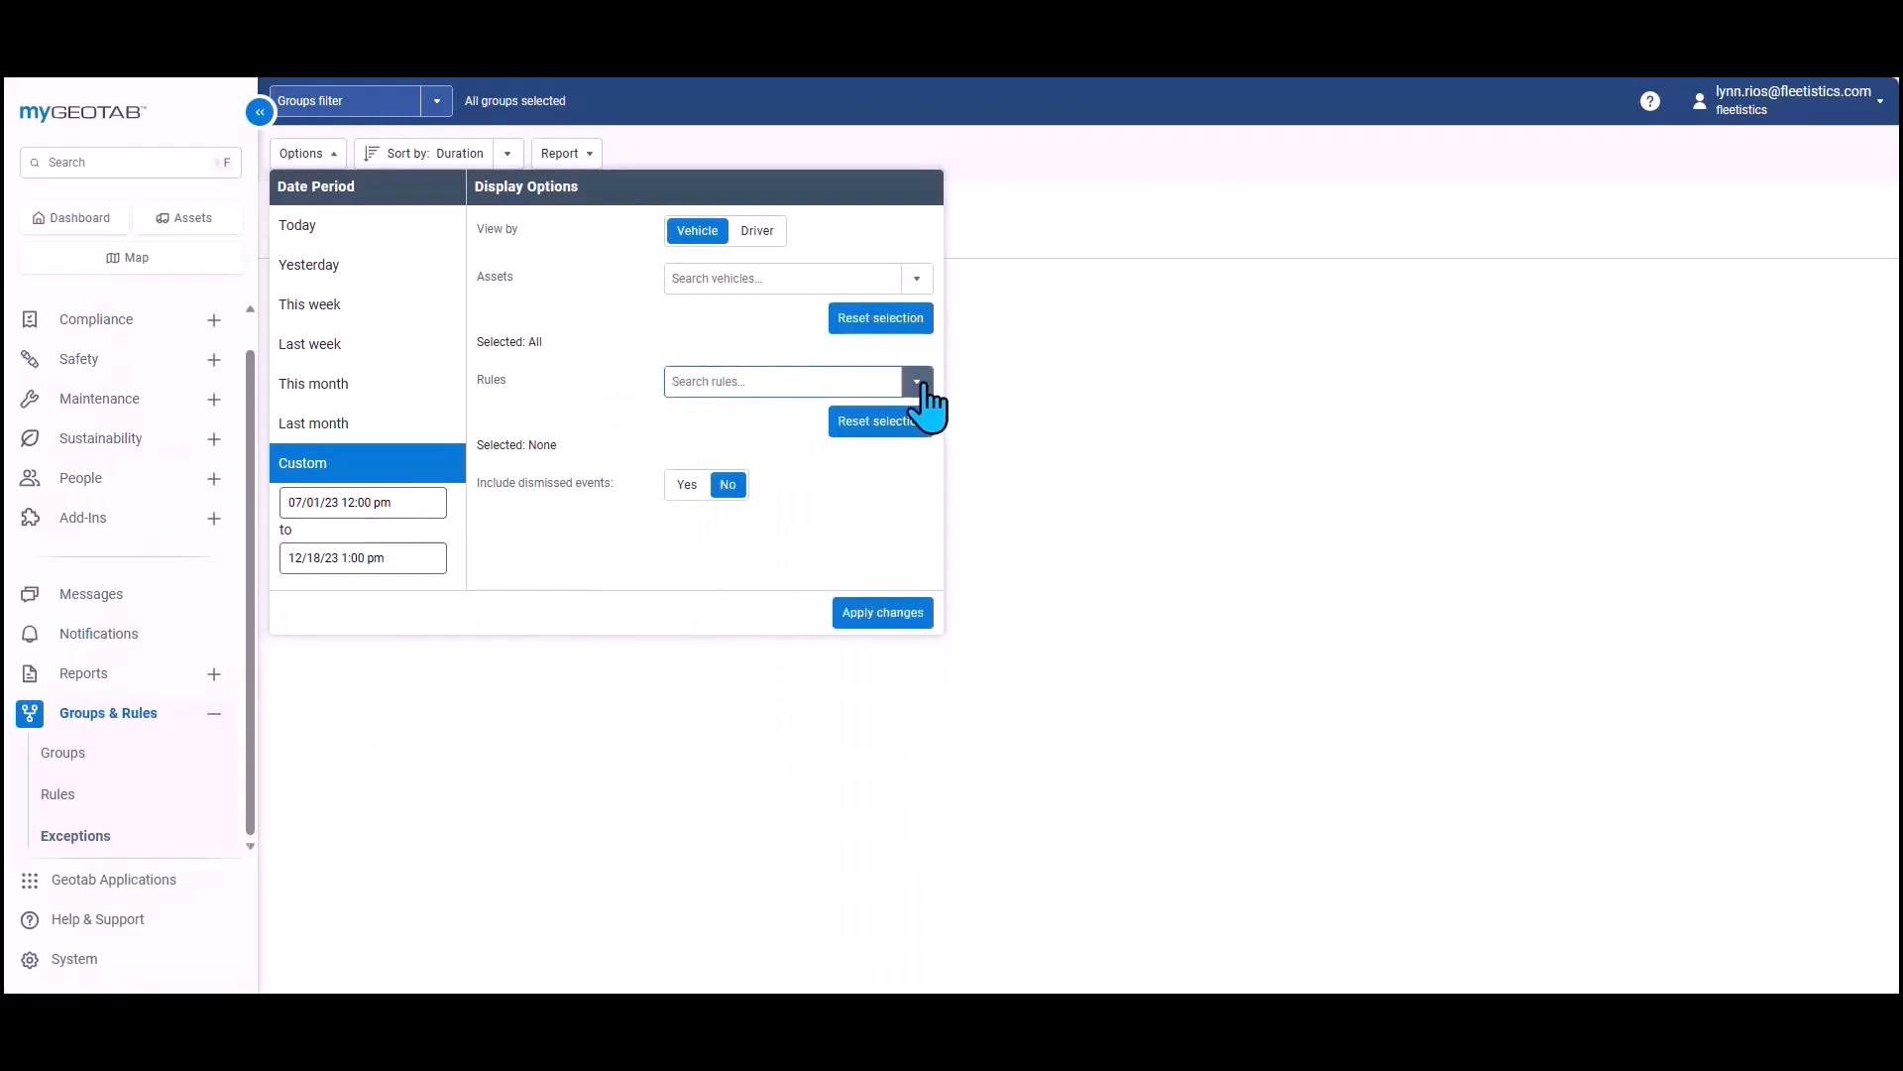
{"action": "scroll", "coordinate": [805, 754], "scroll_direction": "down", "scroll_amount": 3}
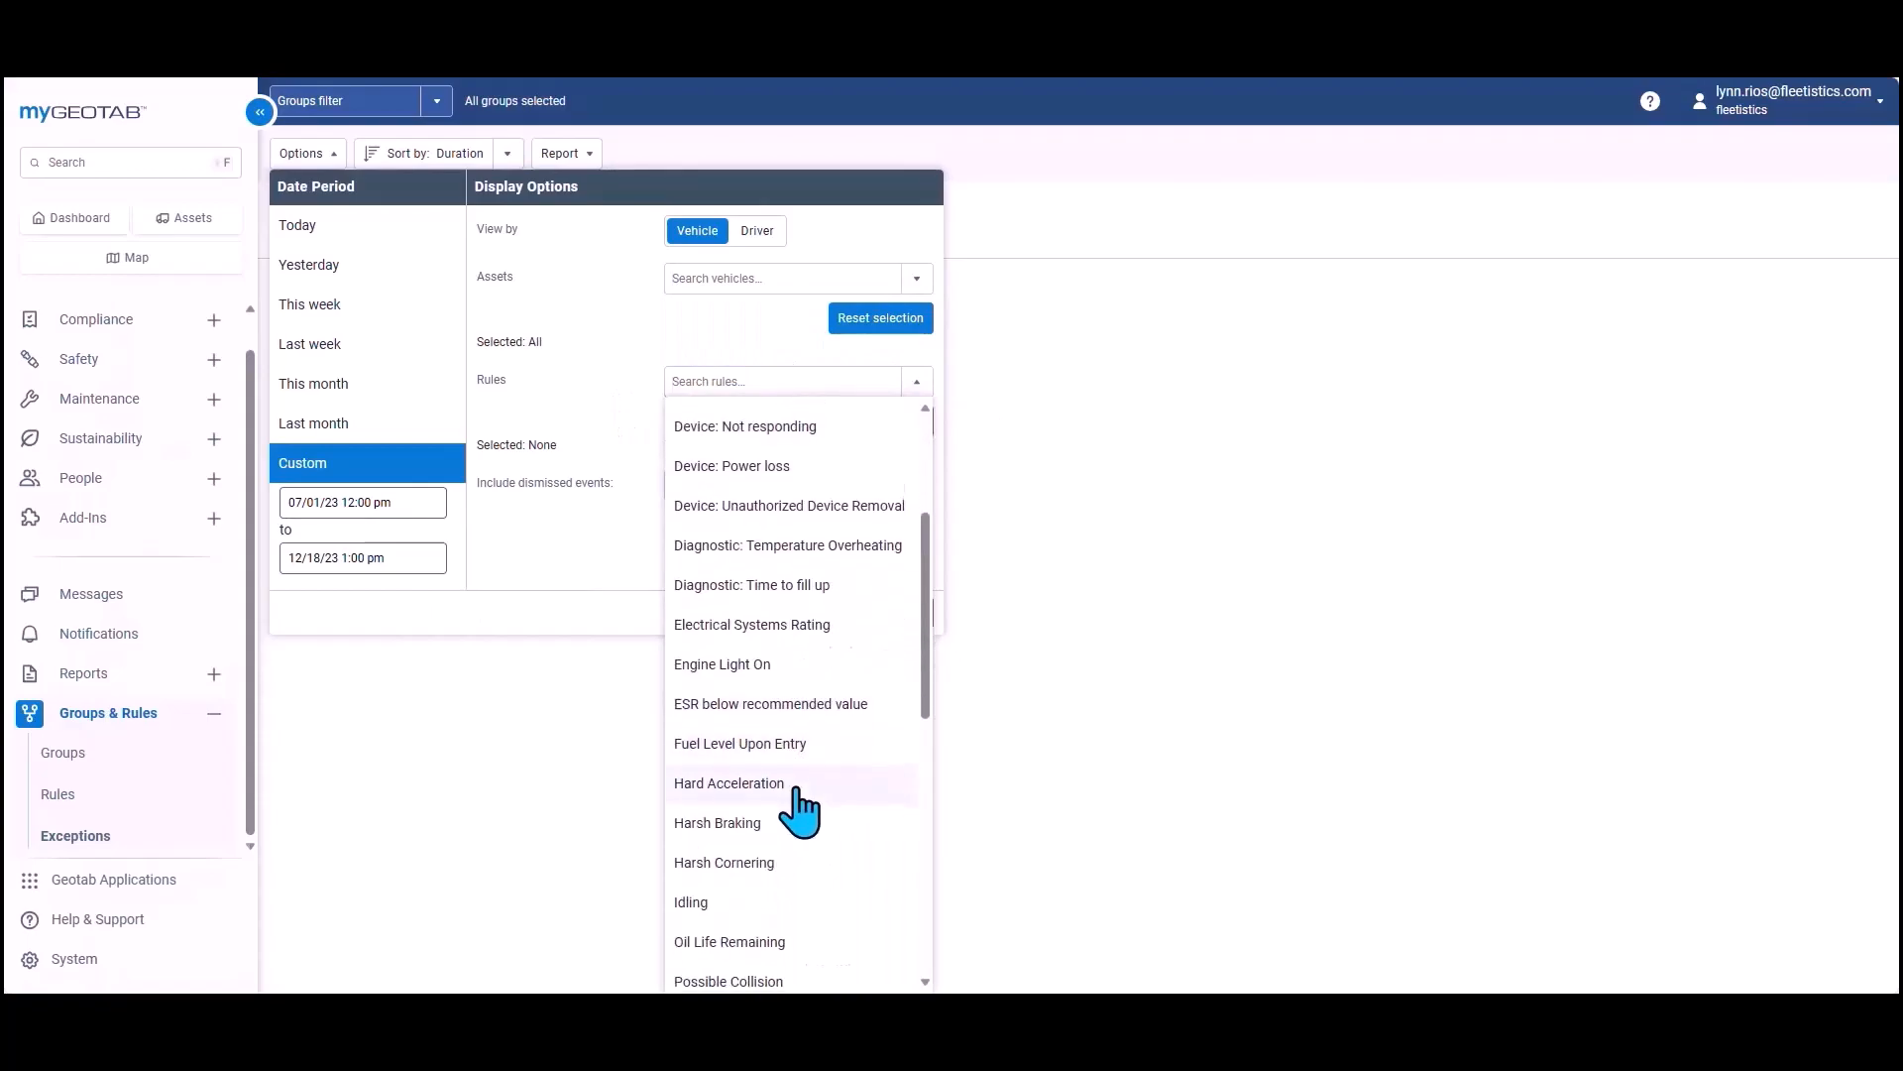
{"action": "scroll", "coordinate": [799, 812], "scroll_direction": "down", "scroll_amount": 8}
{"action": "left_click", "coordinate": [802, 783]}
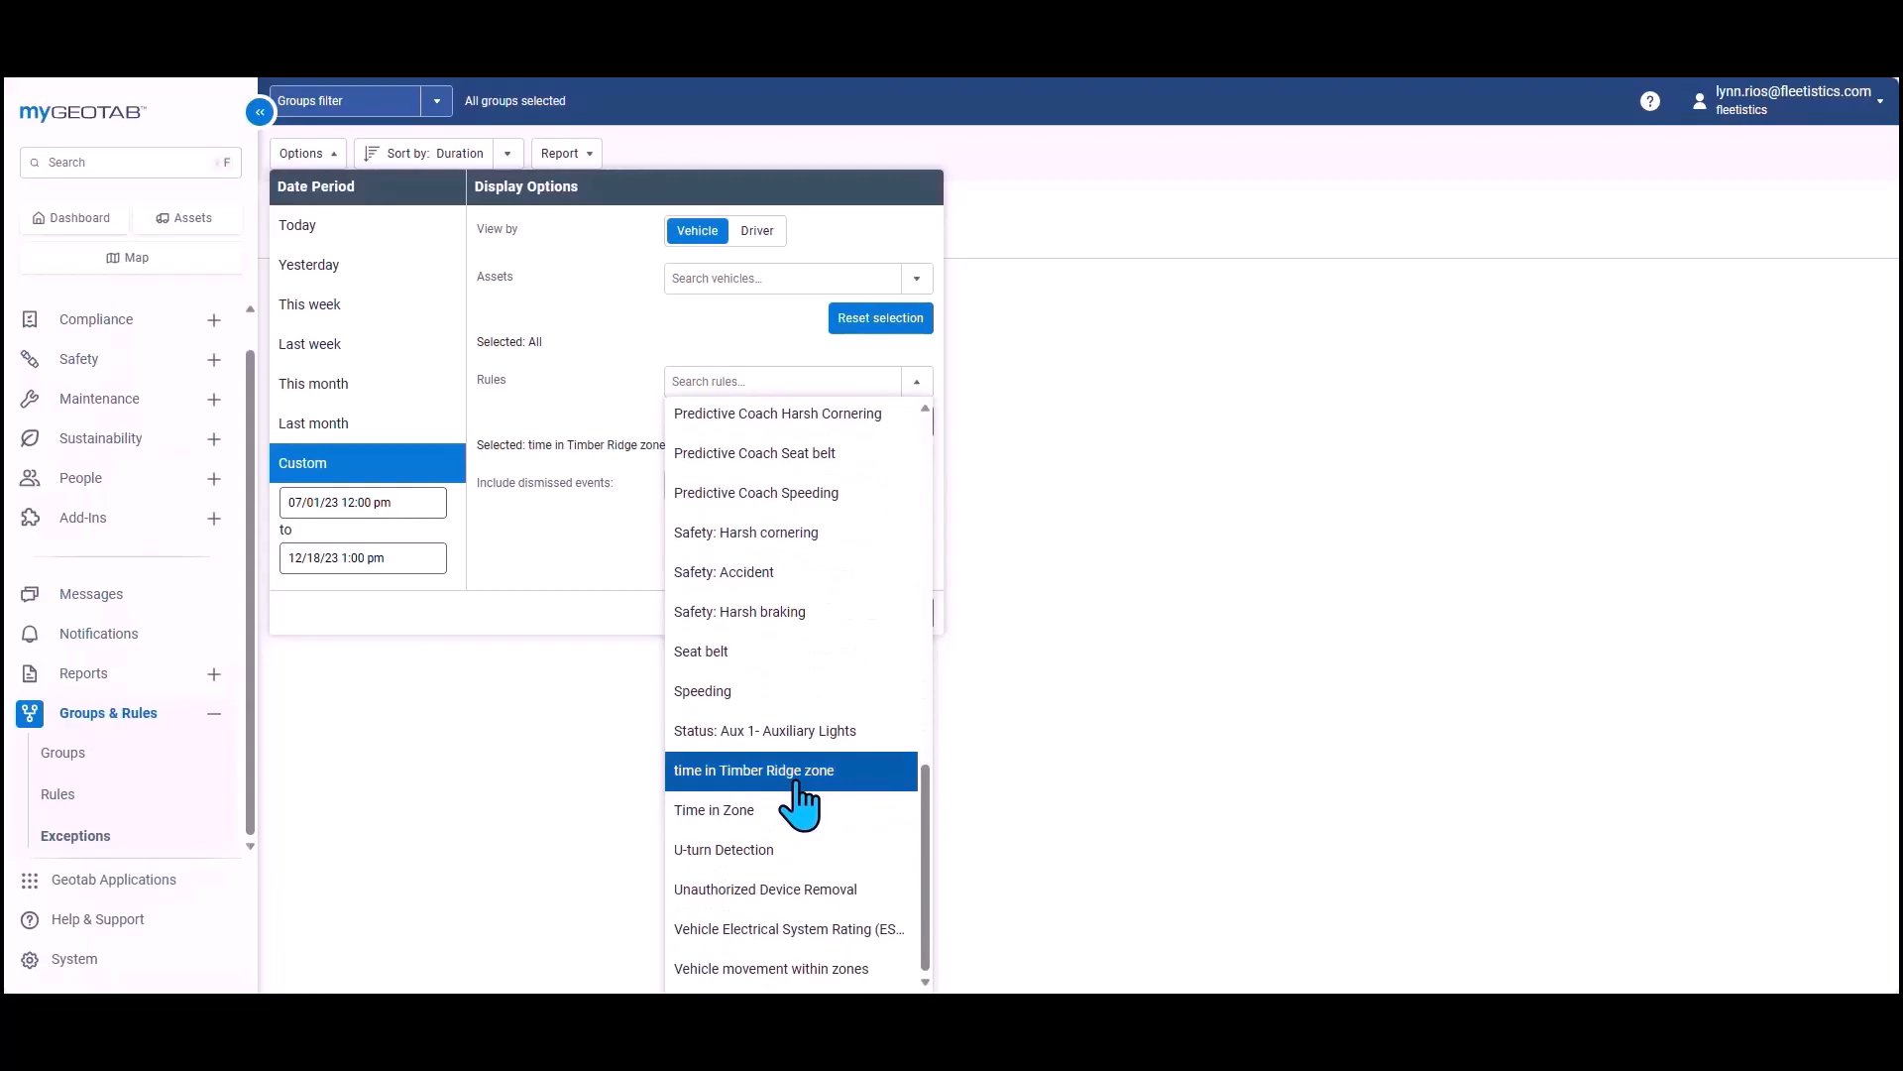
{"action": "left_click", "coordinate": [563, 567]}
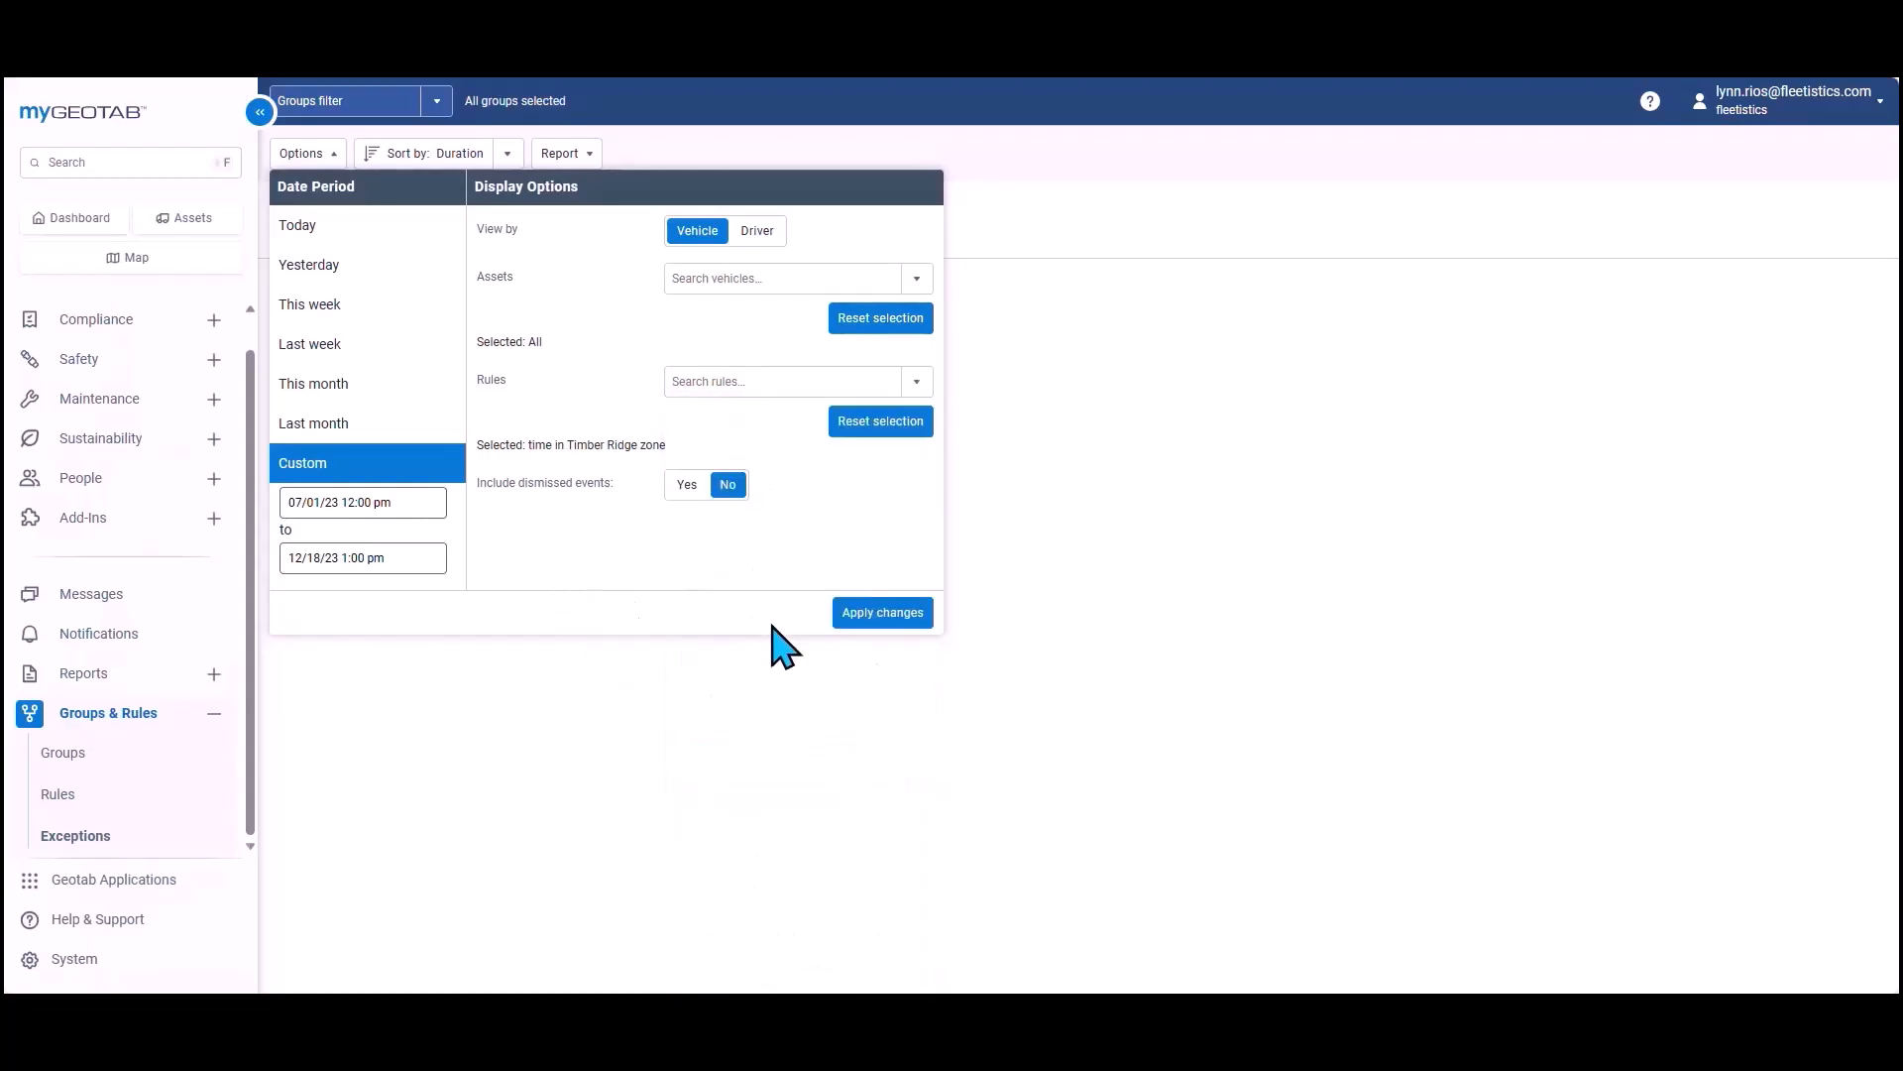
{"action": "left_click", "coordinate": [885, 614]}
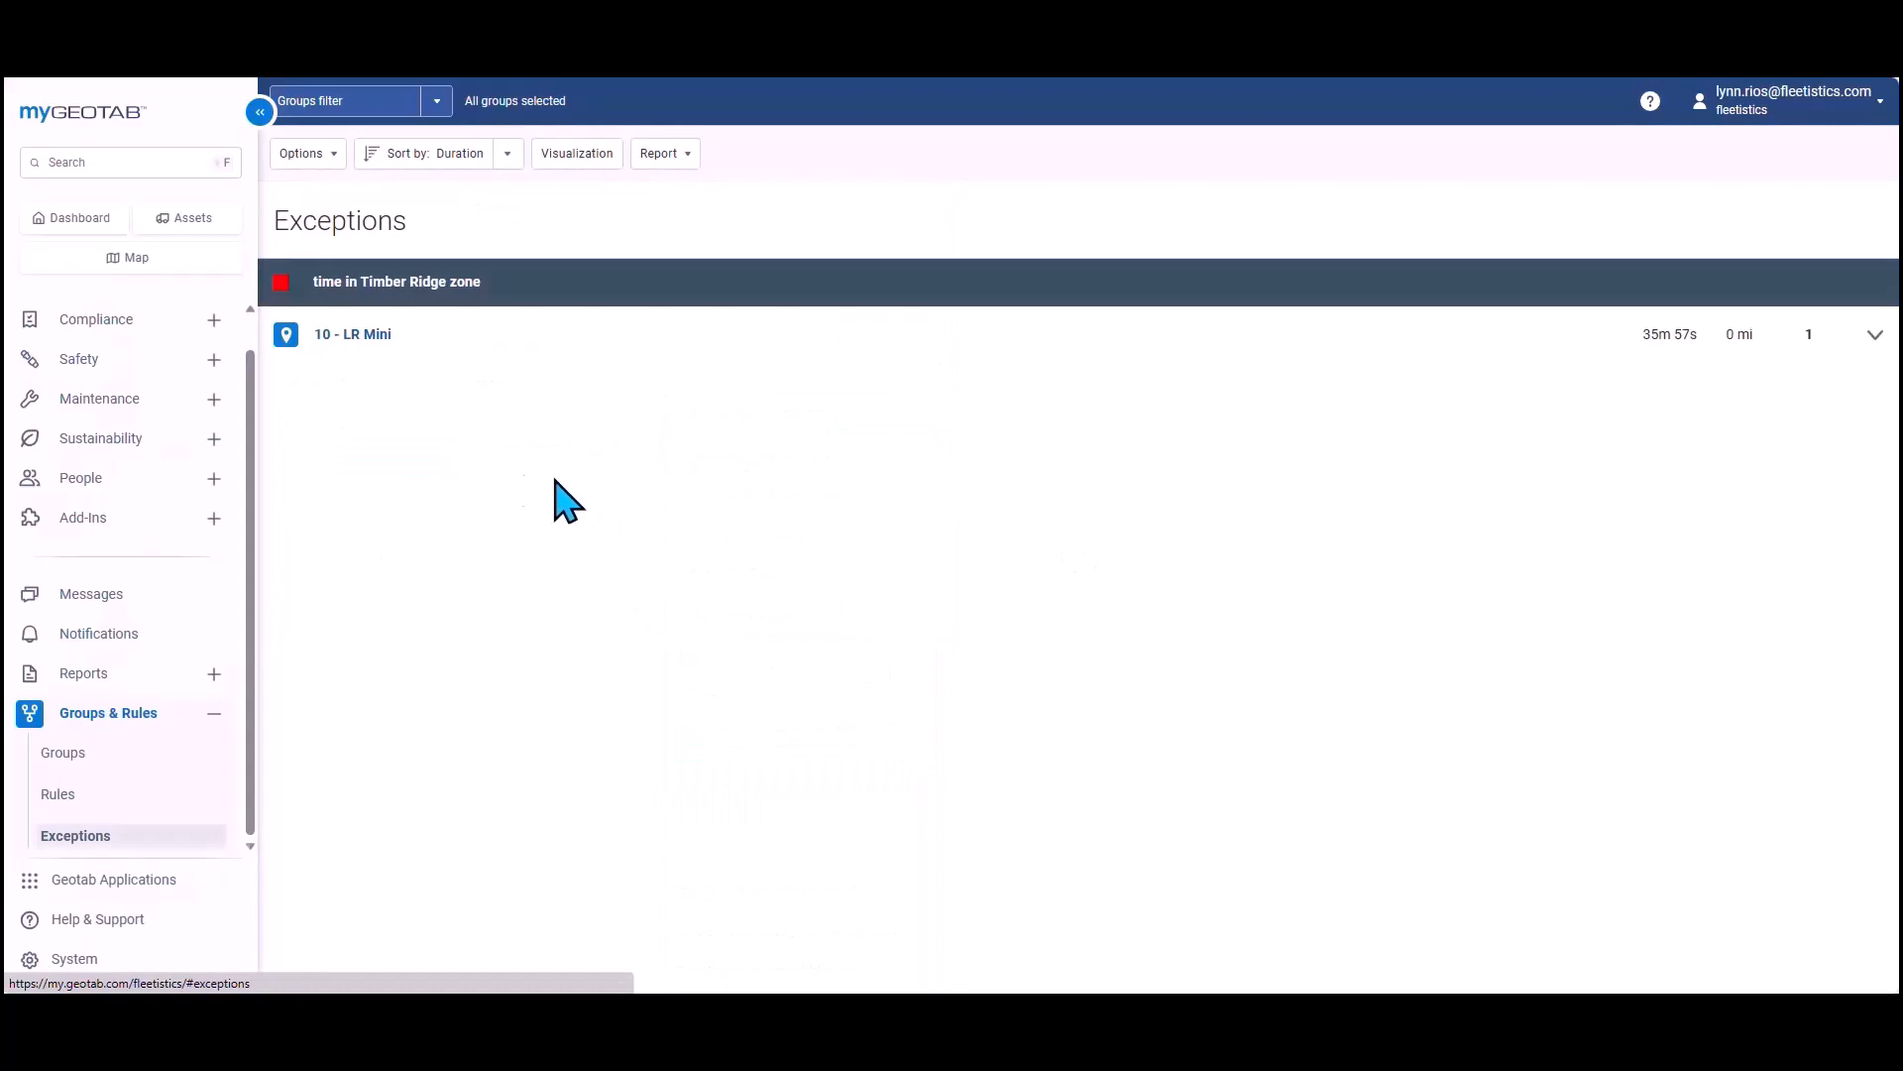
Step: Expand the exceptions of vehicle 10 - LR Mini and open the 09/21/23 Timber Ridge zone event's details
{"action": "left_click", "coordinate": [386, 337]}
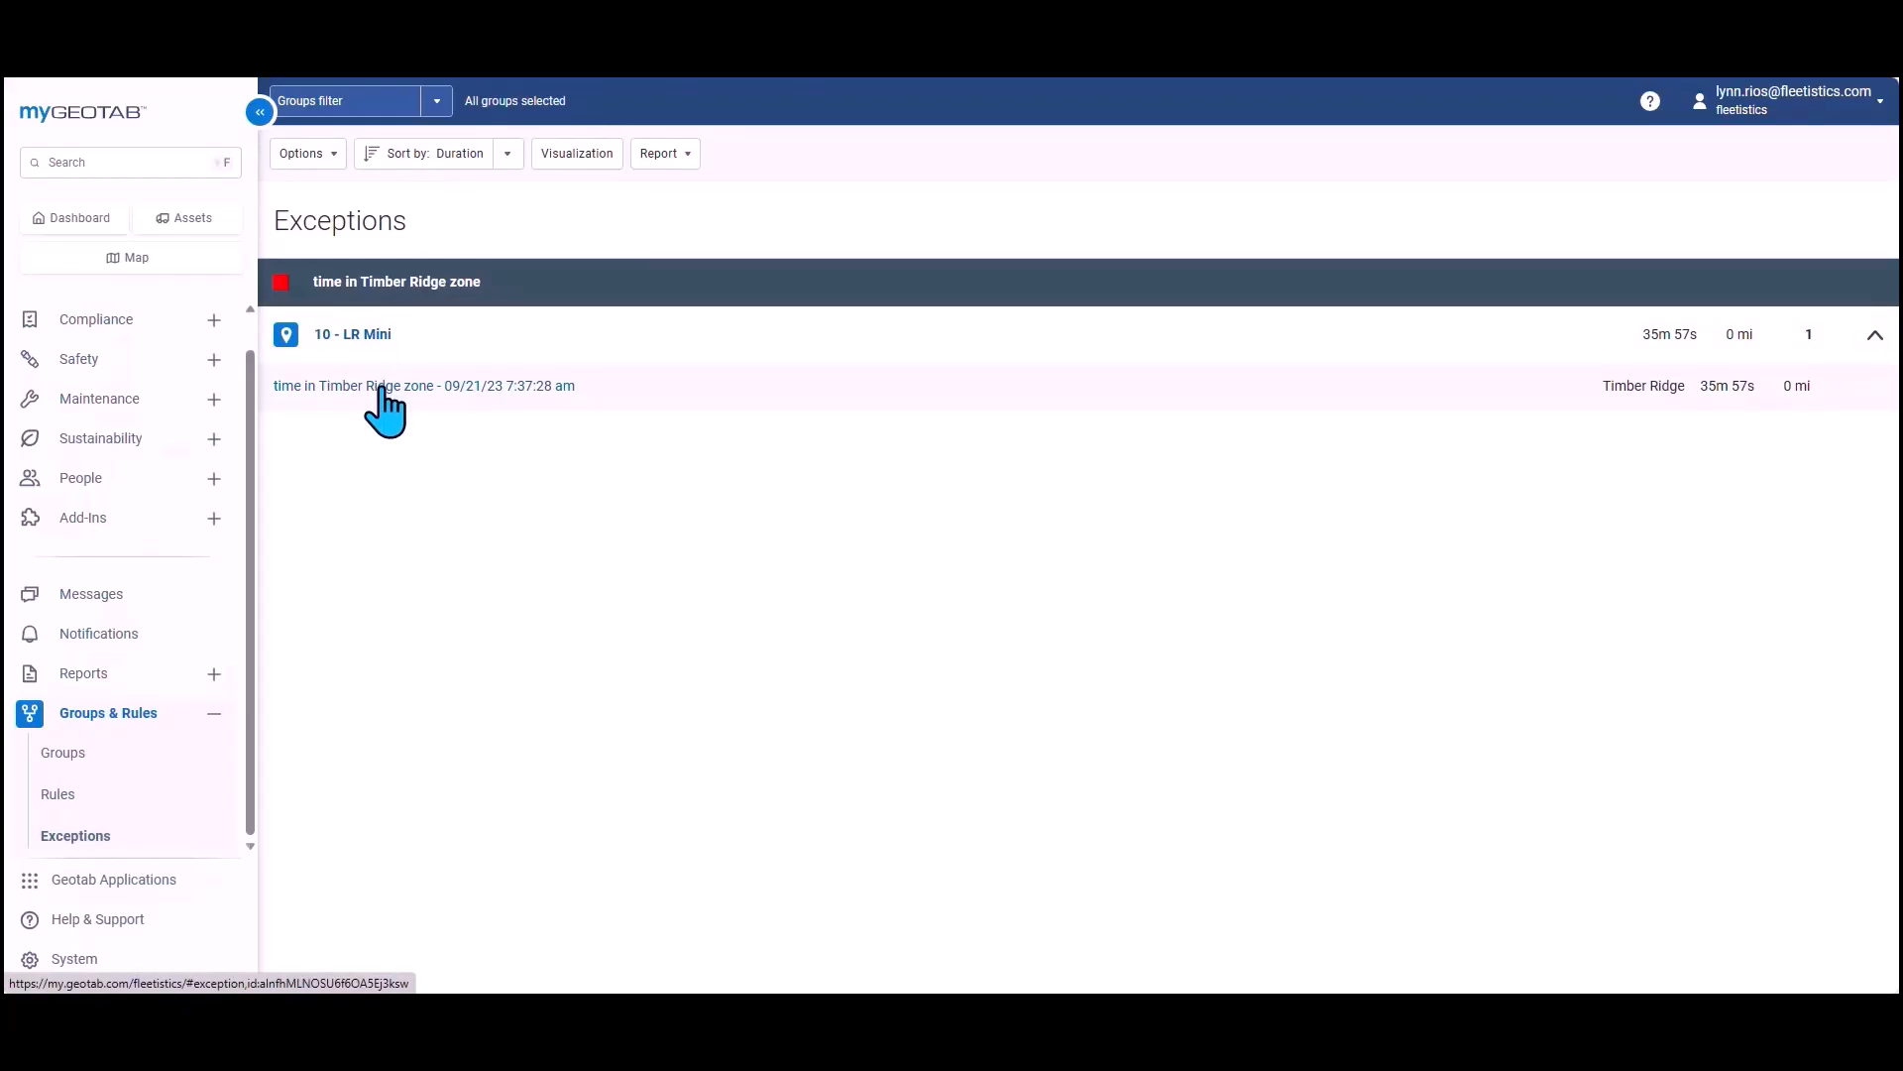
{"action": "left_click", "coordinate": [383, 389]}
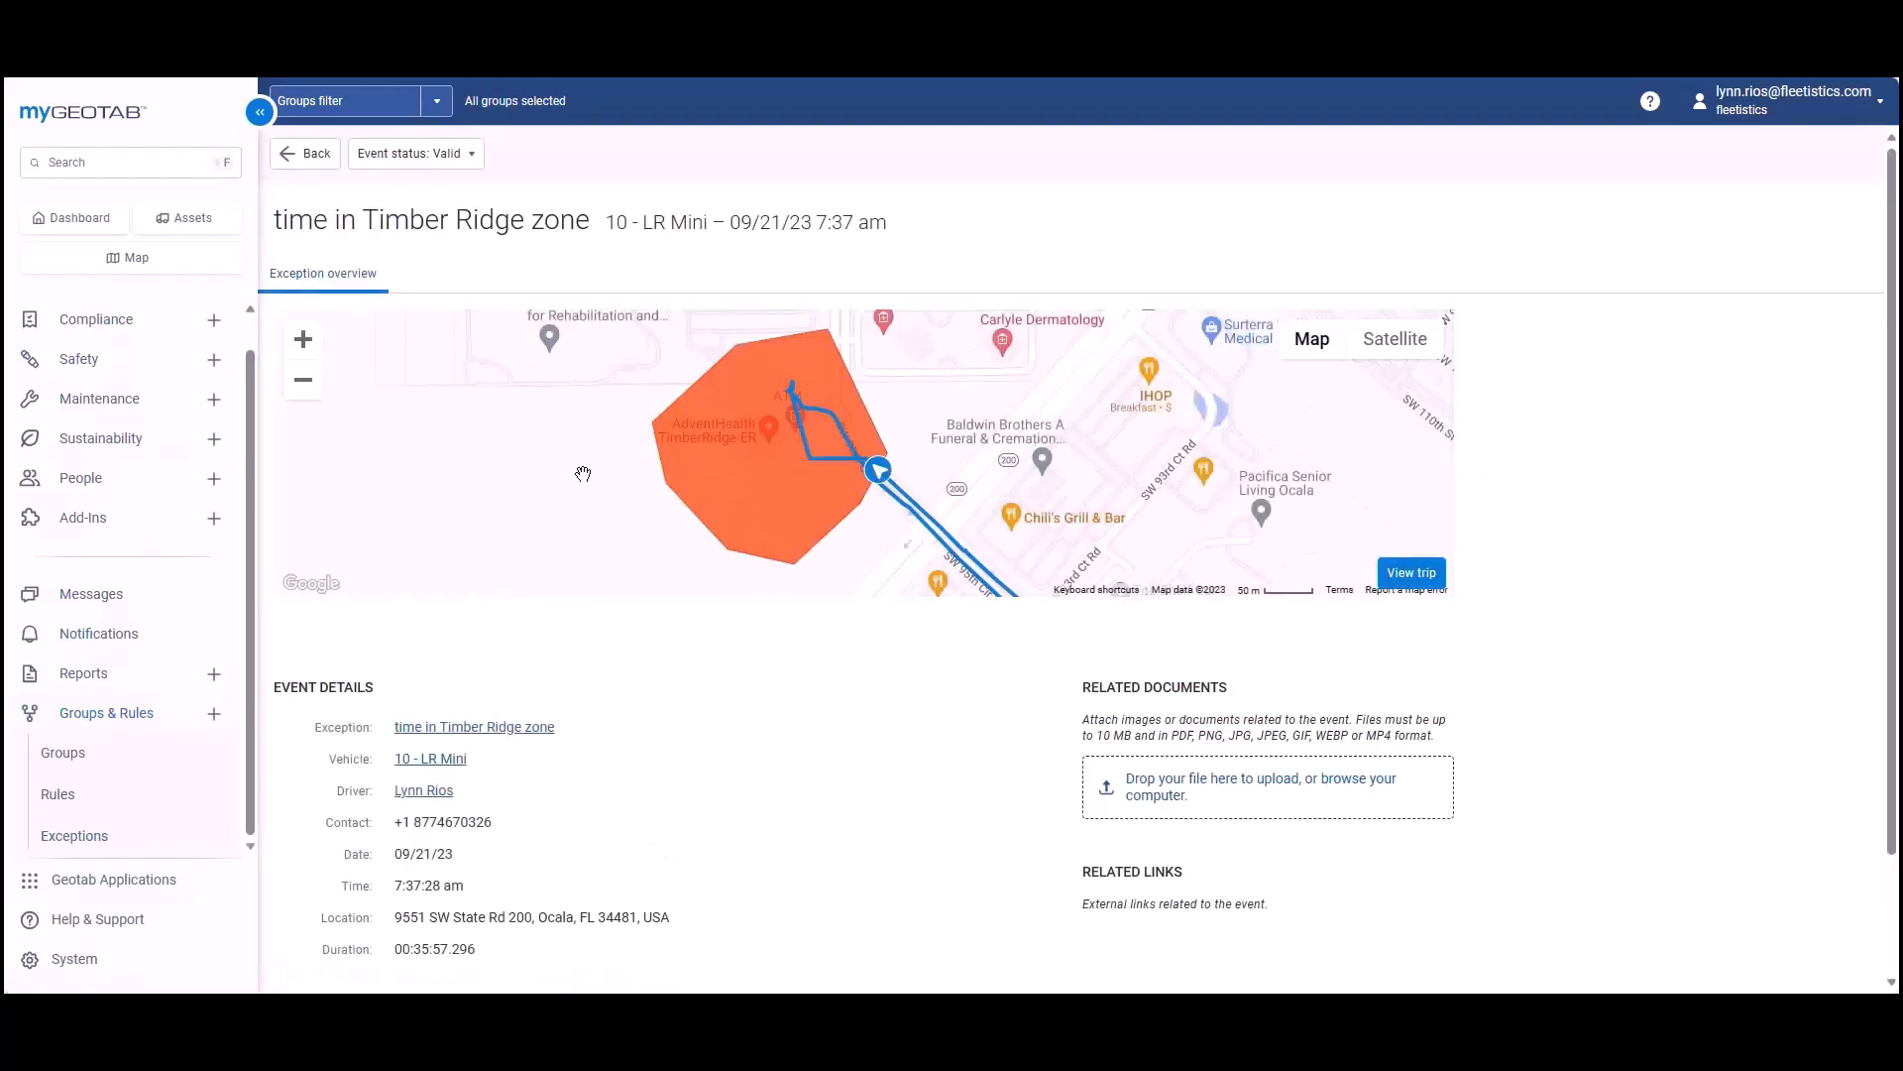
Step: Return to the Exceptions report and run it for yesterday with all assets and all rules selected
{"action": "left_click", "coordinate": [139, 838]}
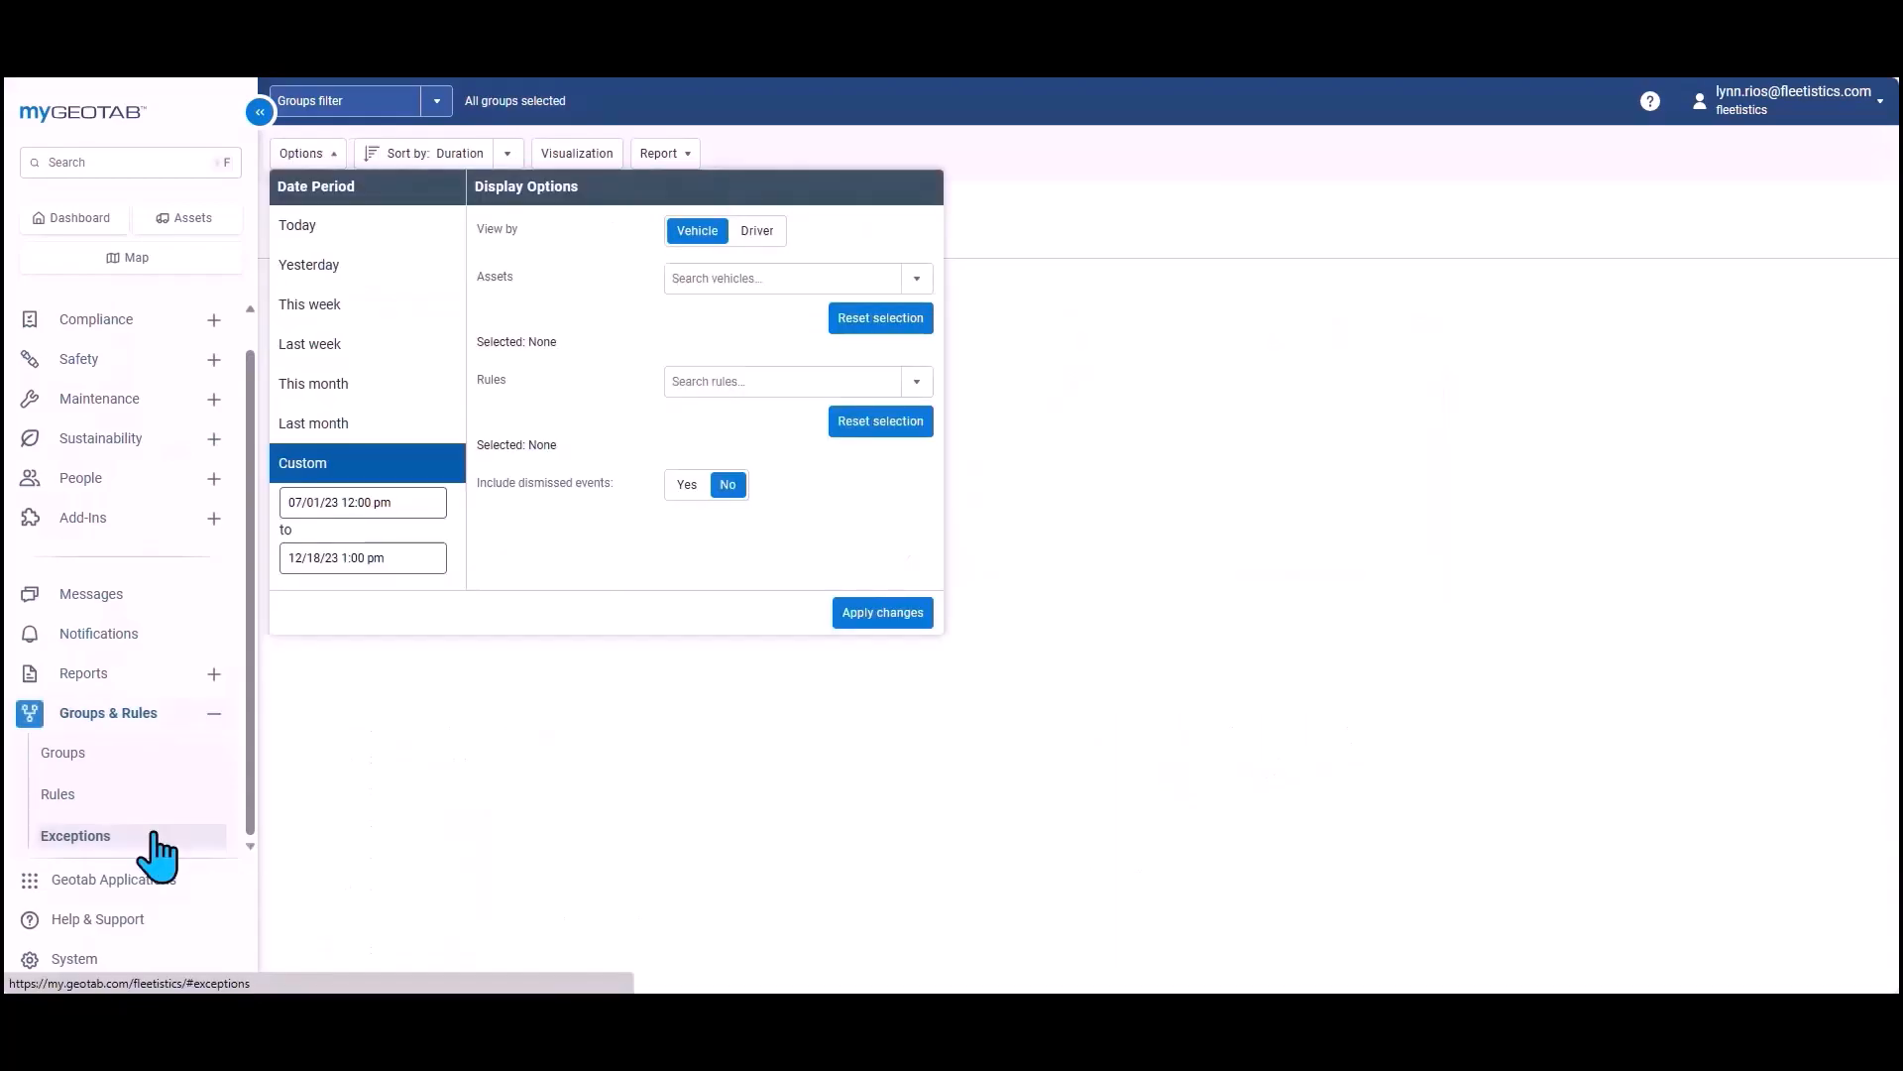
{"action": "left_click", "coordinate": [370, 275]}
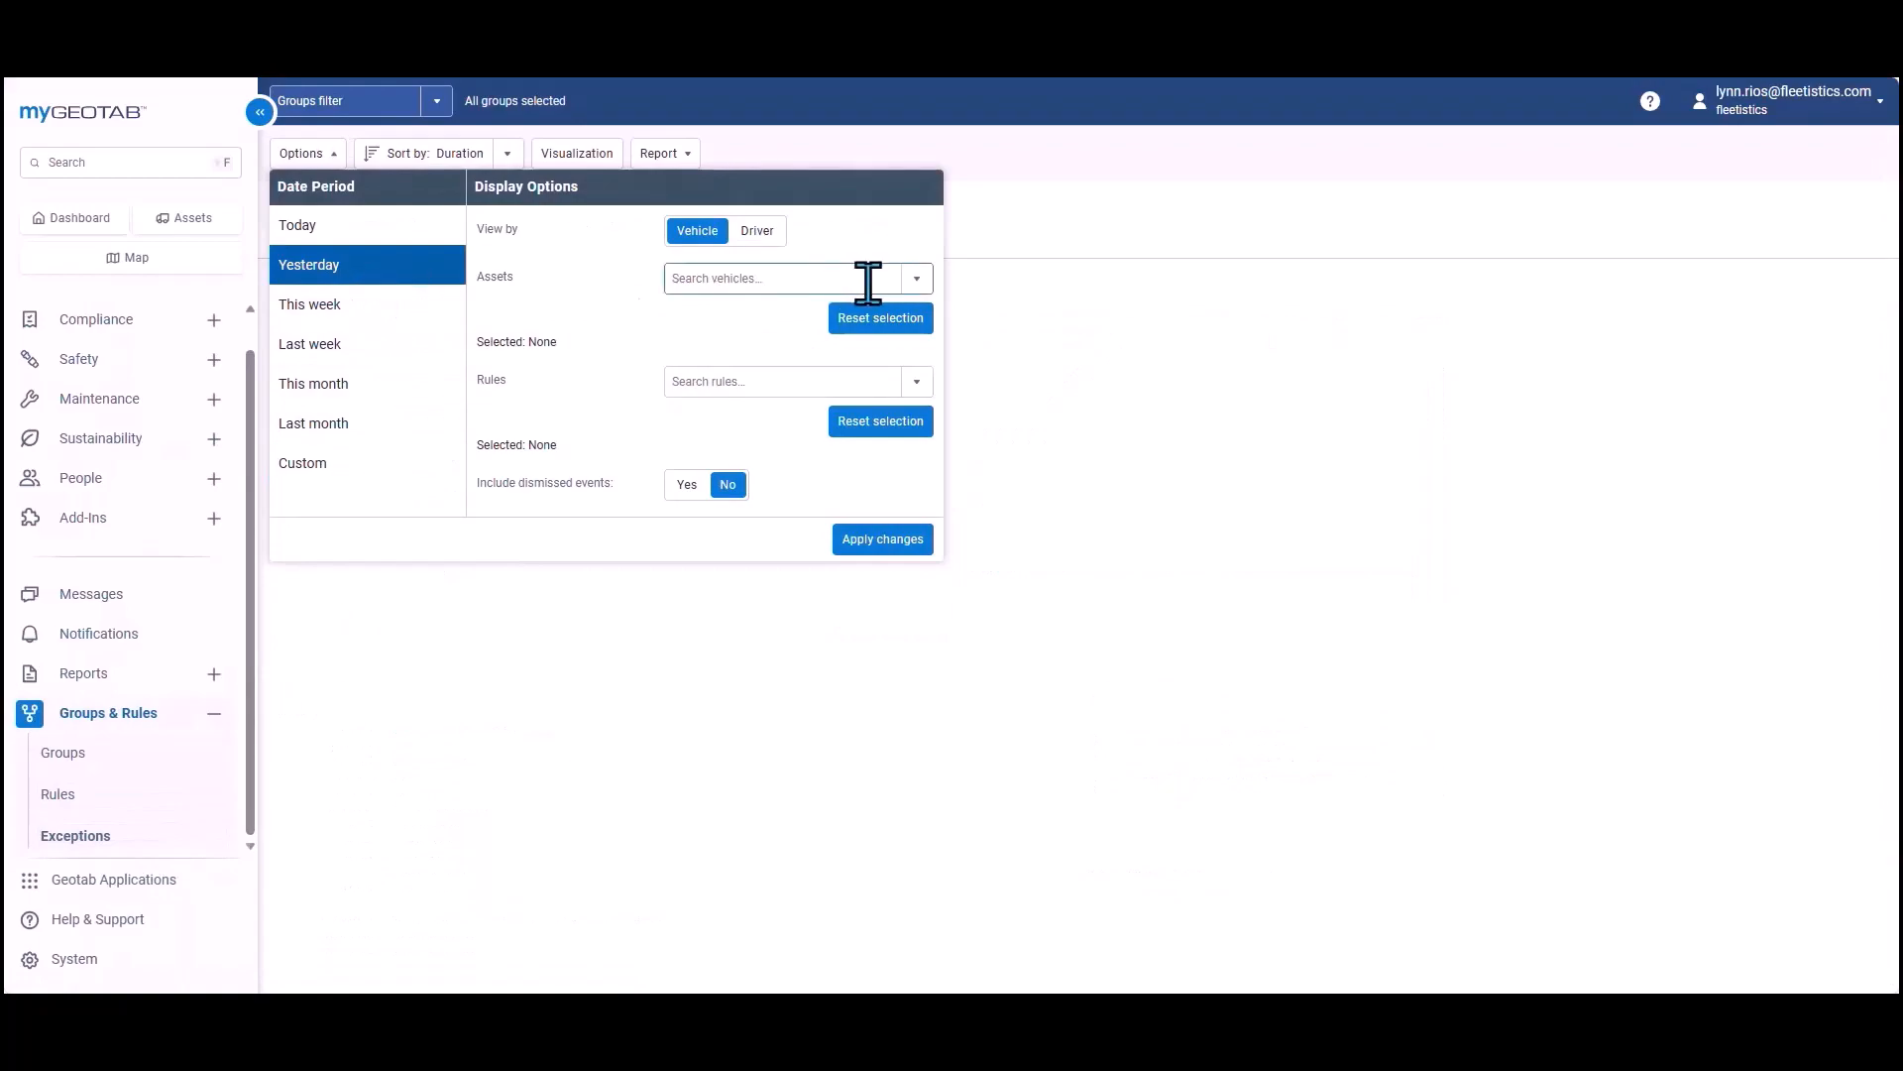
{"action": "left_click", "coordinate": [917, 279]}
{"action": "left_click", "coordinate": [823, 315]}
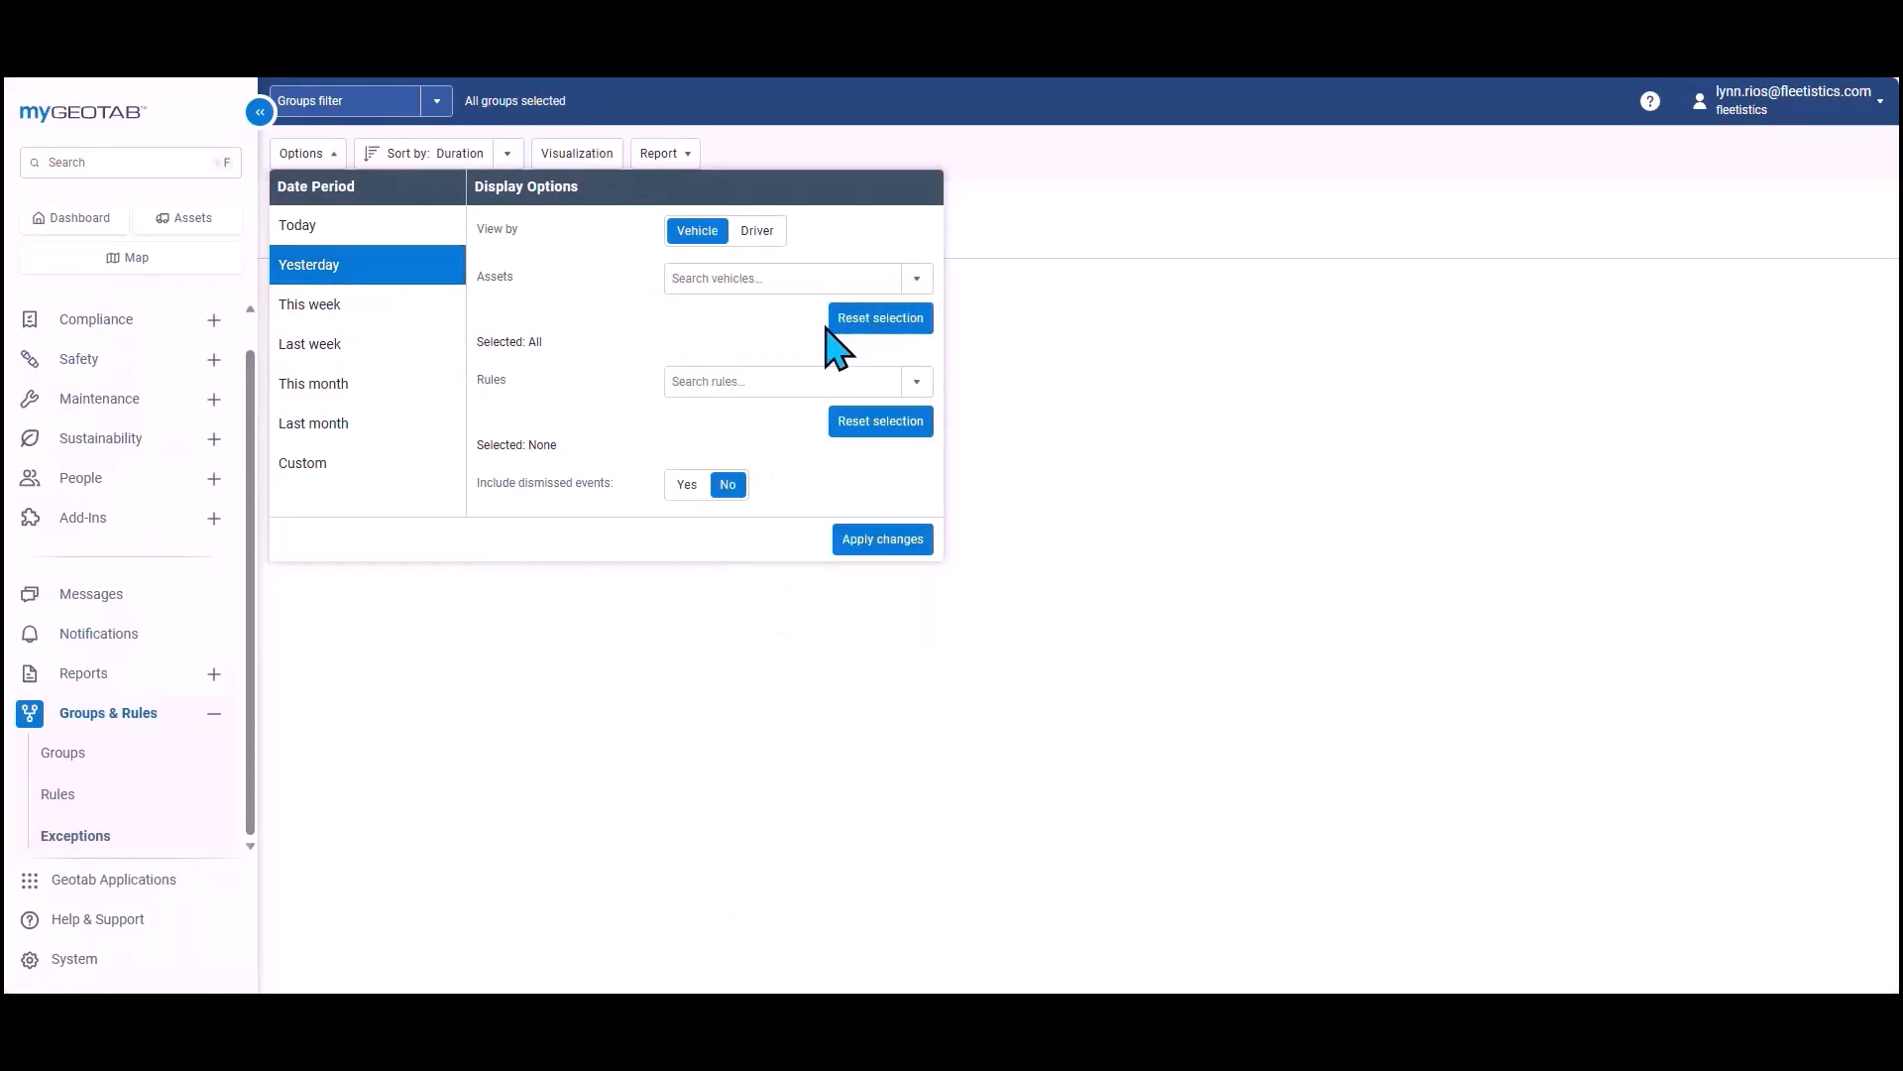
{"action": "left_click", "coordinate": [917, 382]}
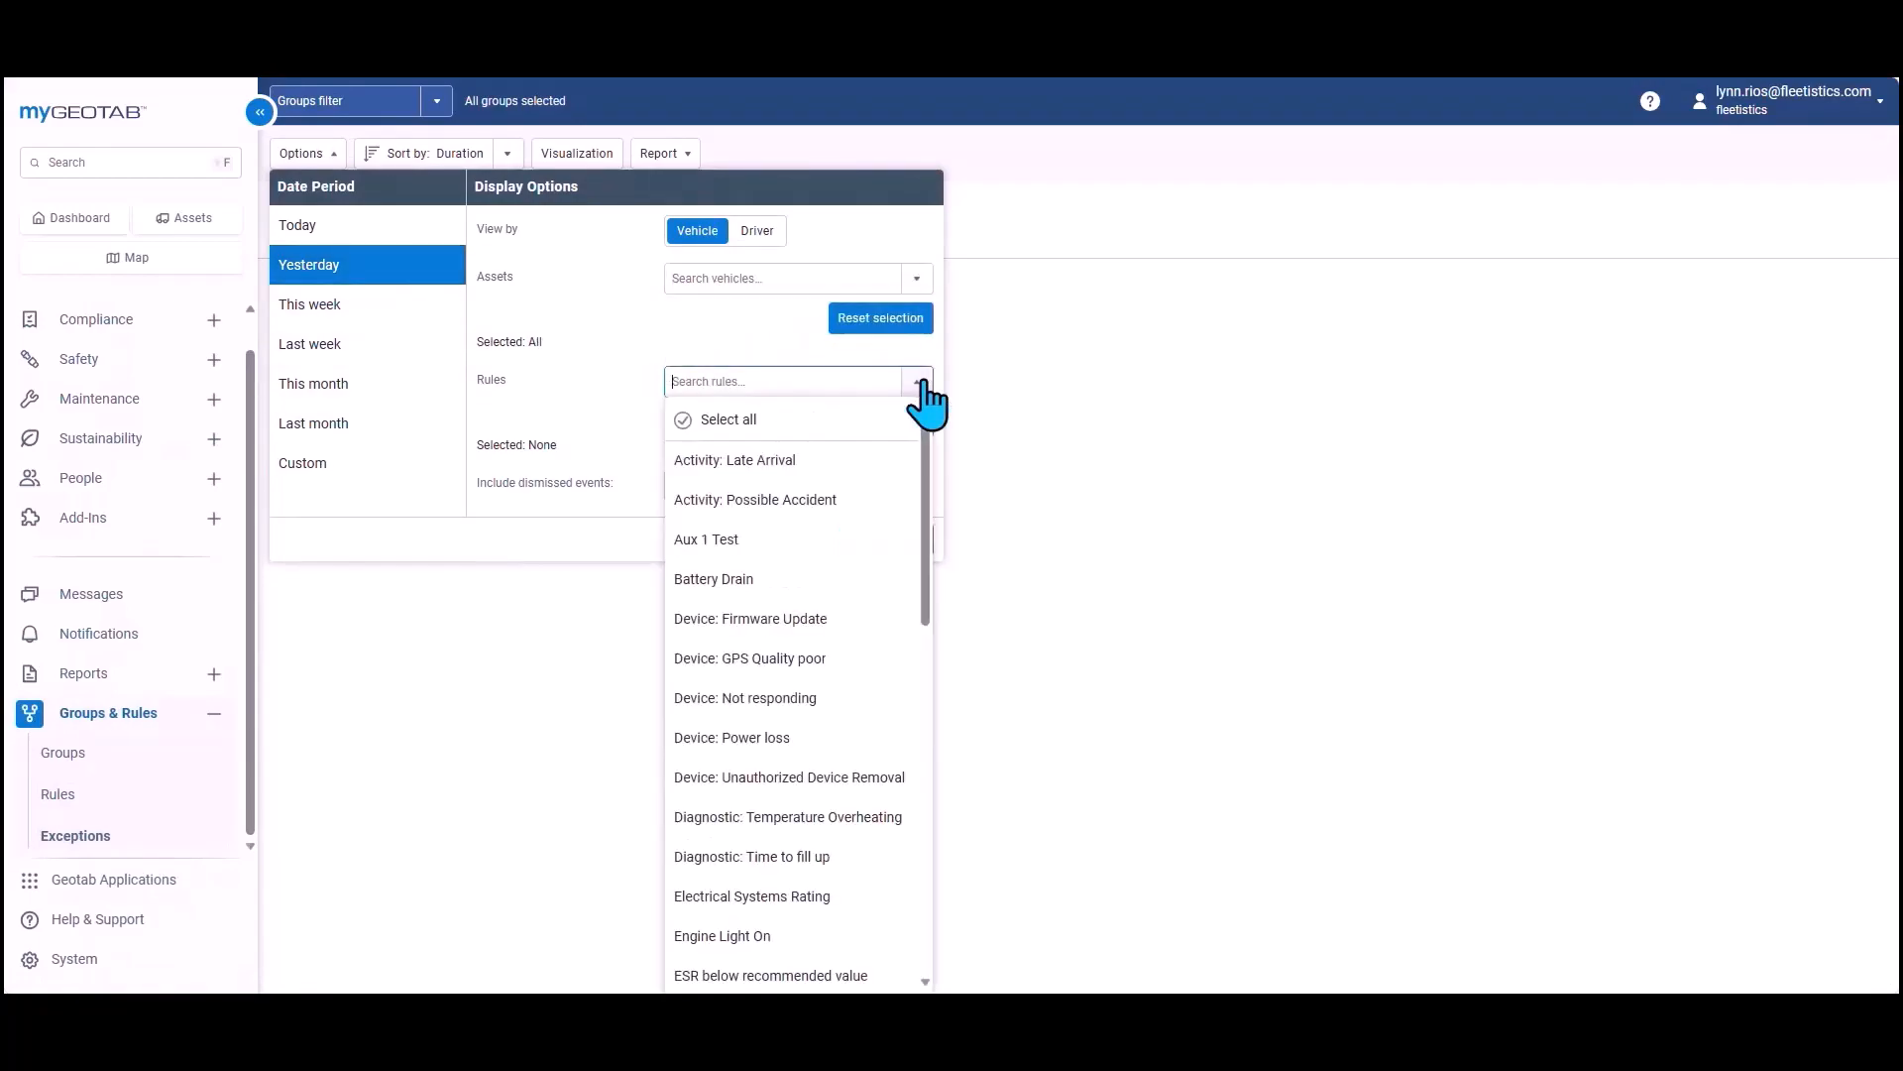
{"action": "left_click", "coordinate": [809, 425]}
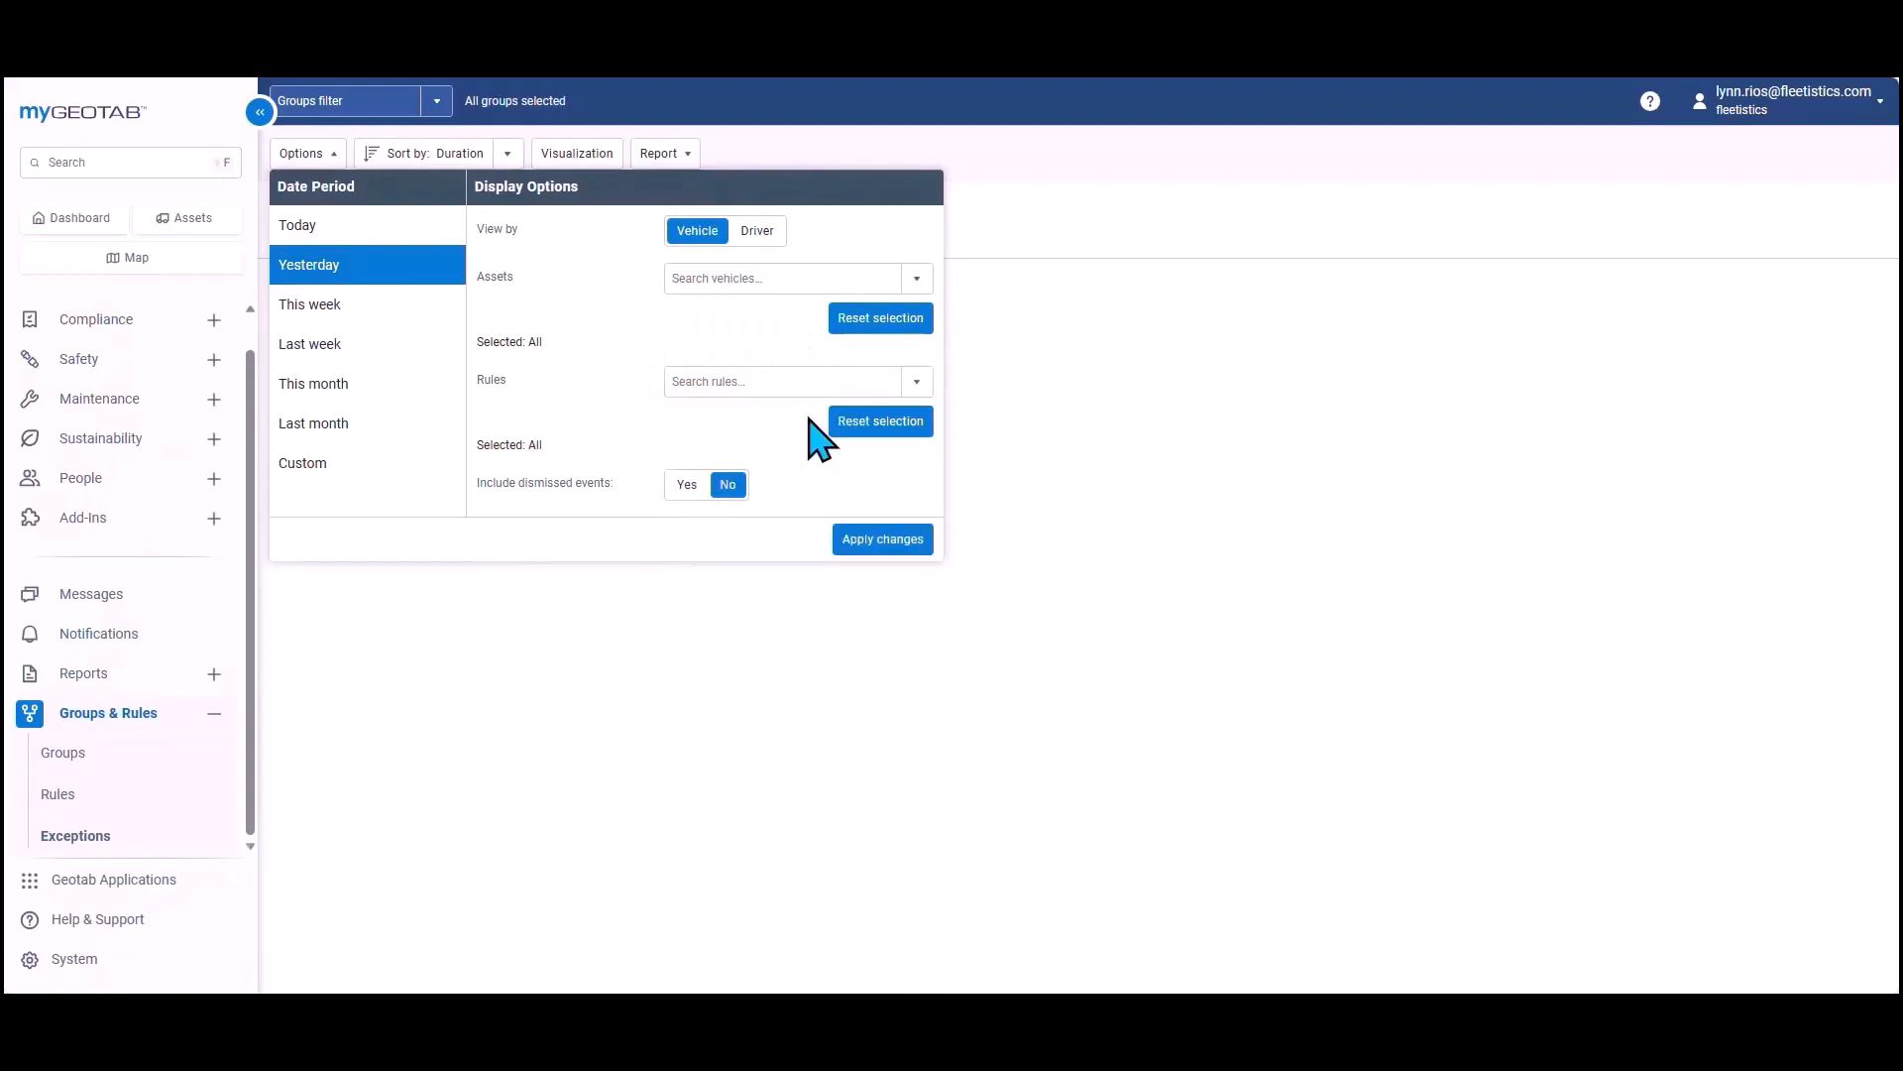
{"action": "left_click", "coordinate": [883, 539]}
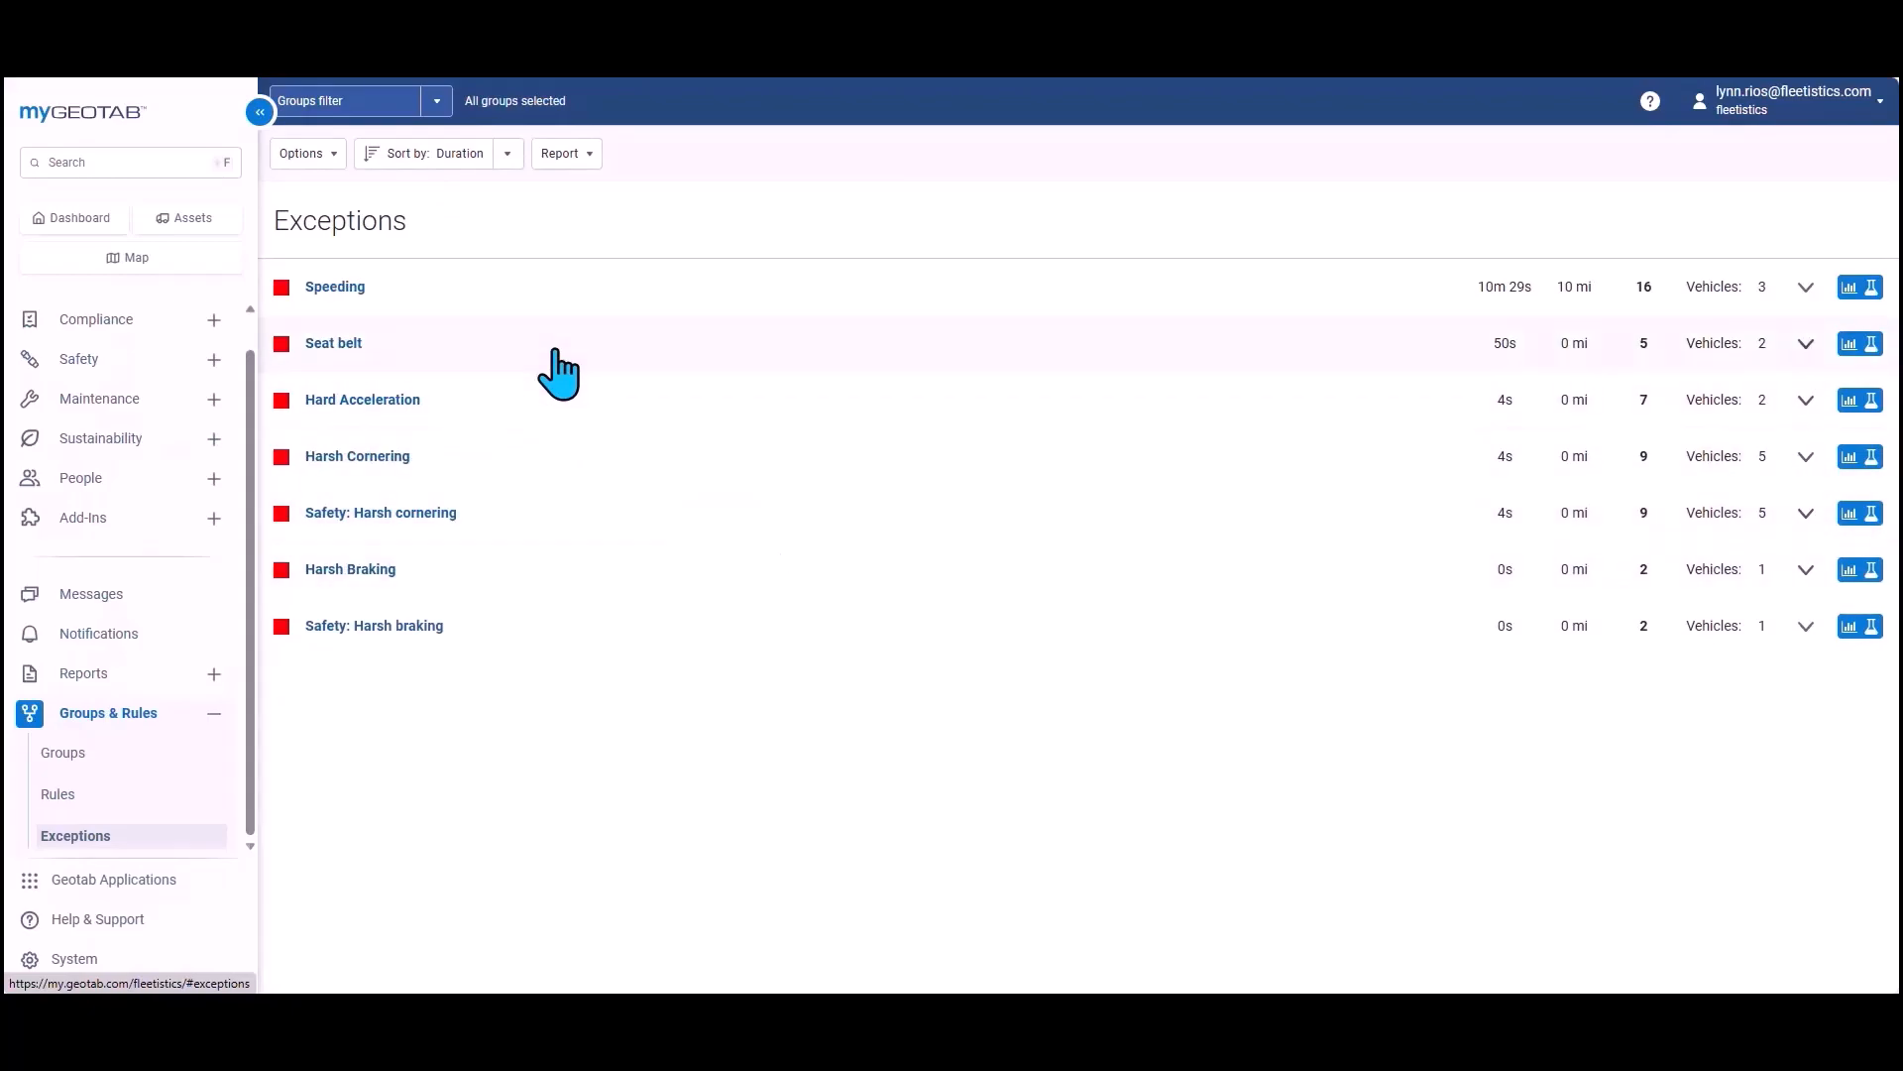
Step: Open the Speeding exceptions and examine the individual events of vehicles 152 - KS - Subaru and 001 - EI - F450 (GO9)
{"action": "left_click", "coordinate": [485, 290]}
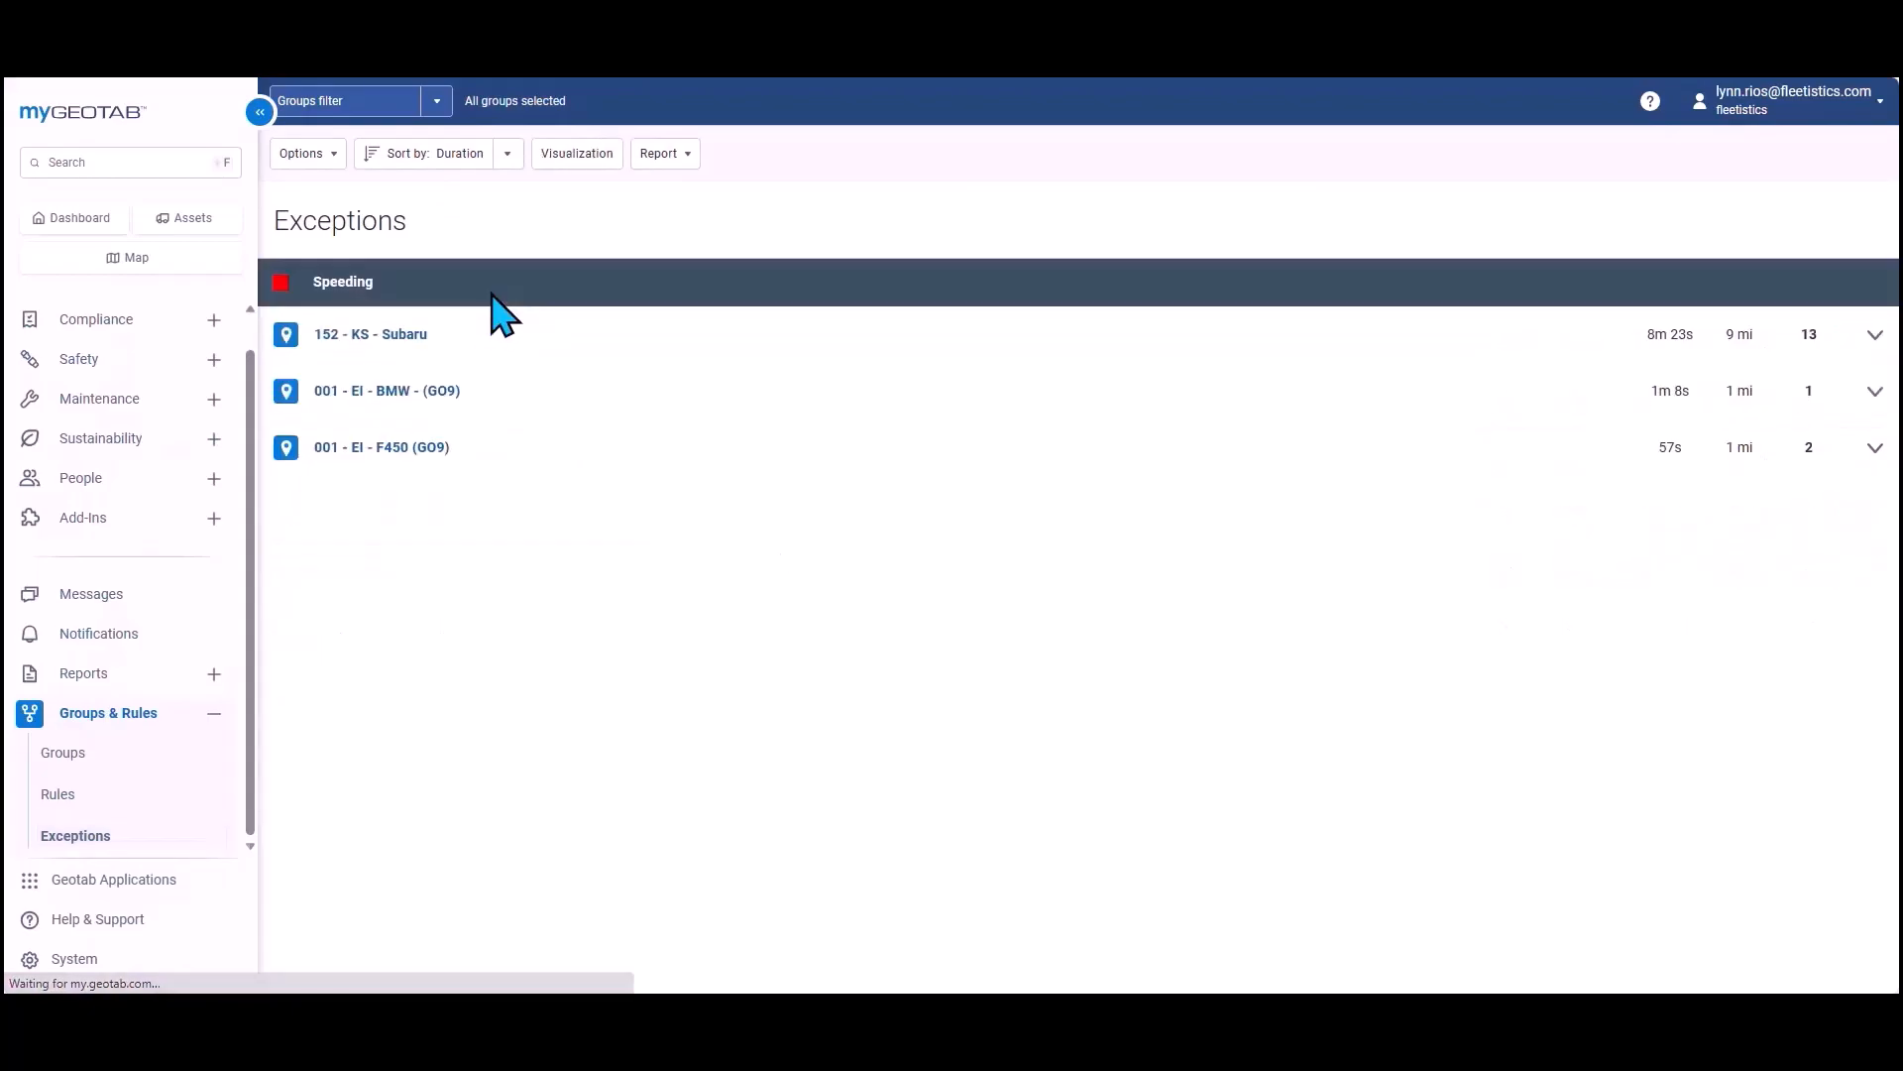
{"action": "left_click", "coordinate": [410, 342]}
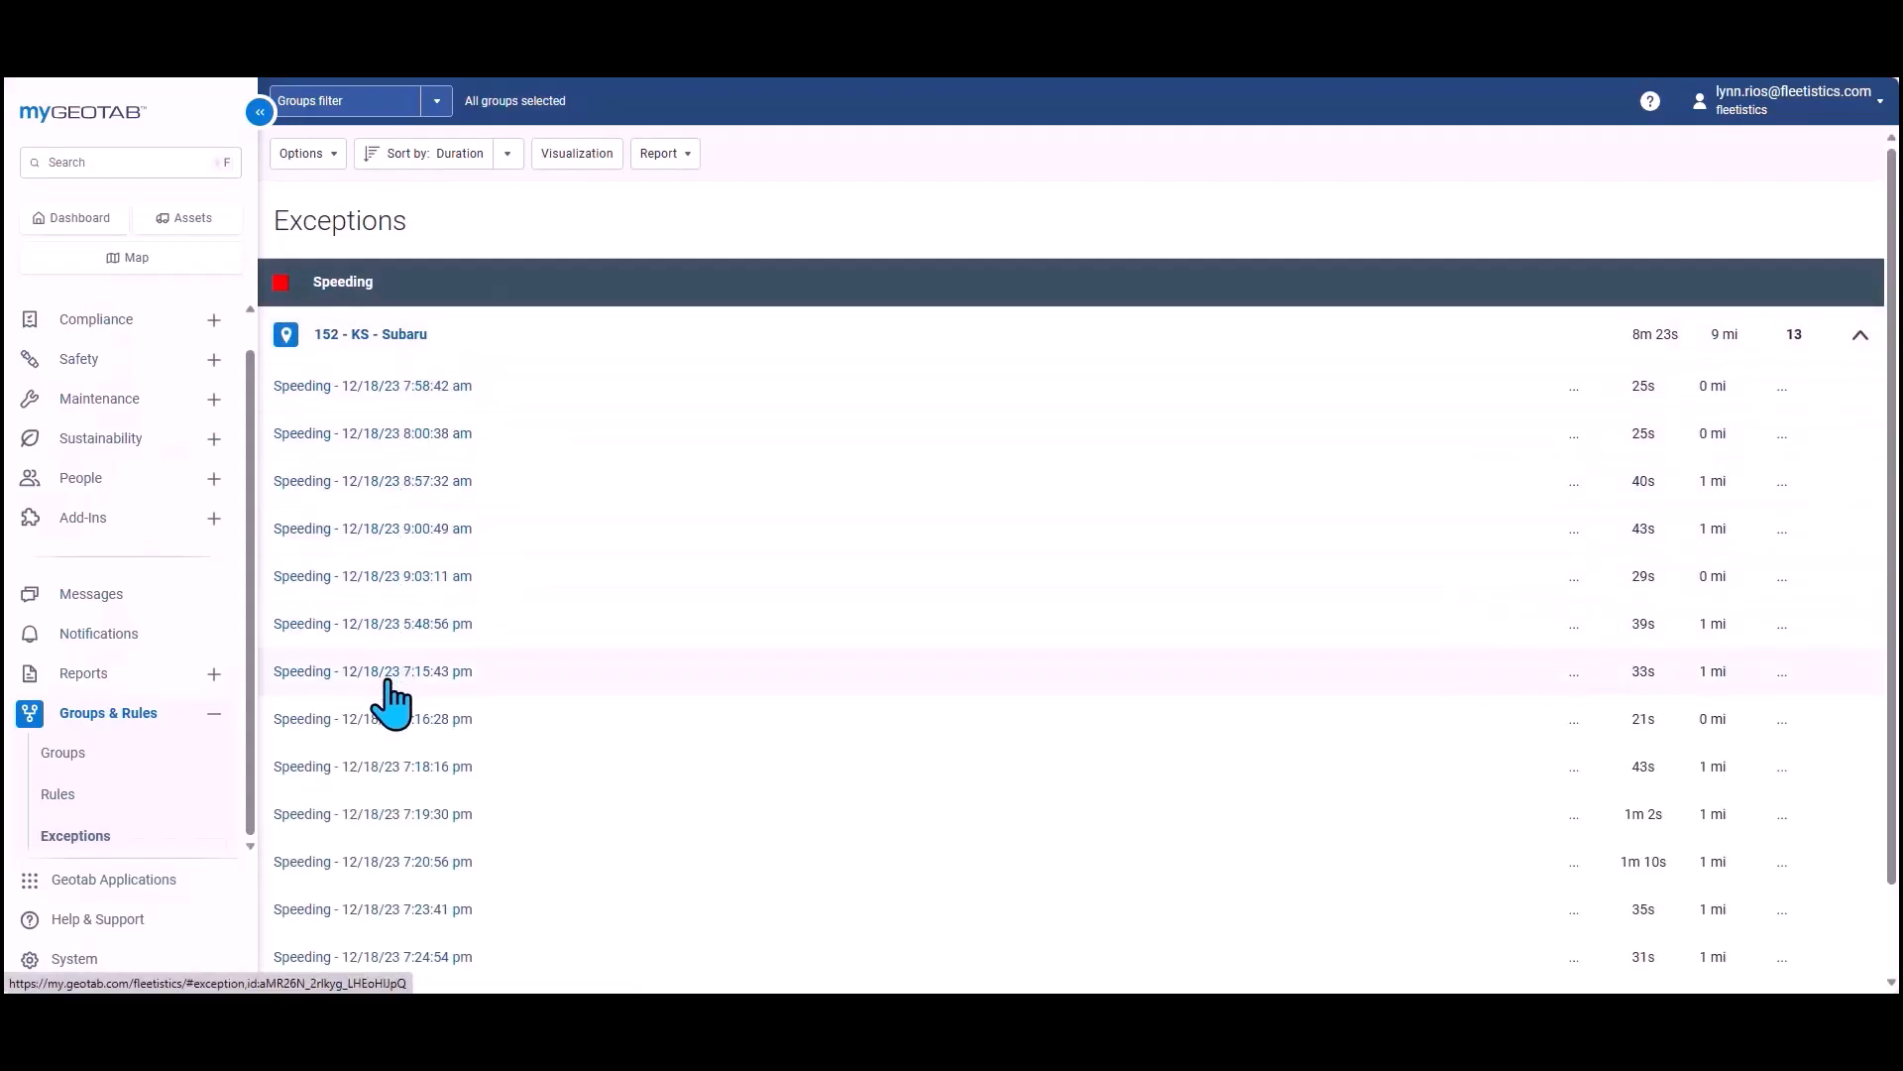
{"action": "left_click", "coordinate": [391, 333]}
{"action": "left_click", "coordinate": [401, 446]}
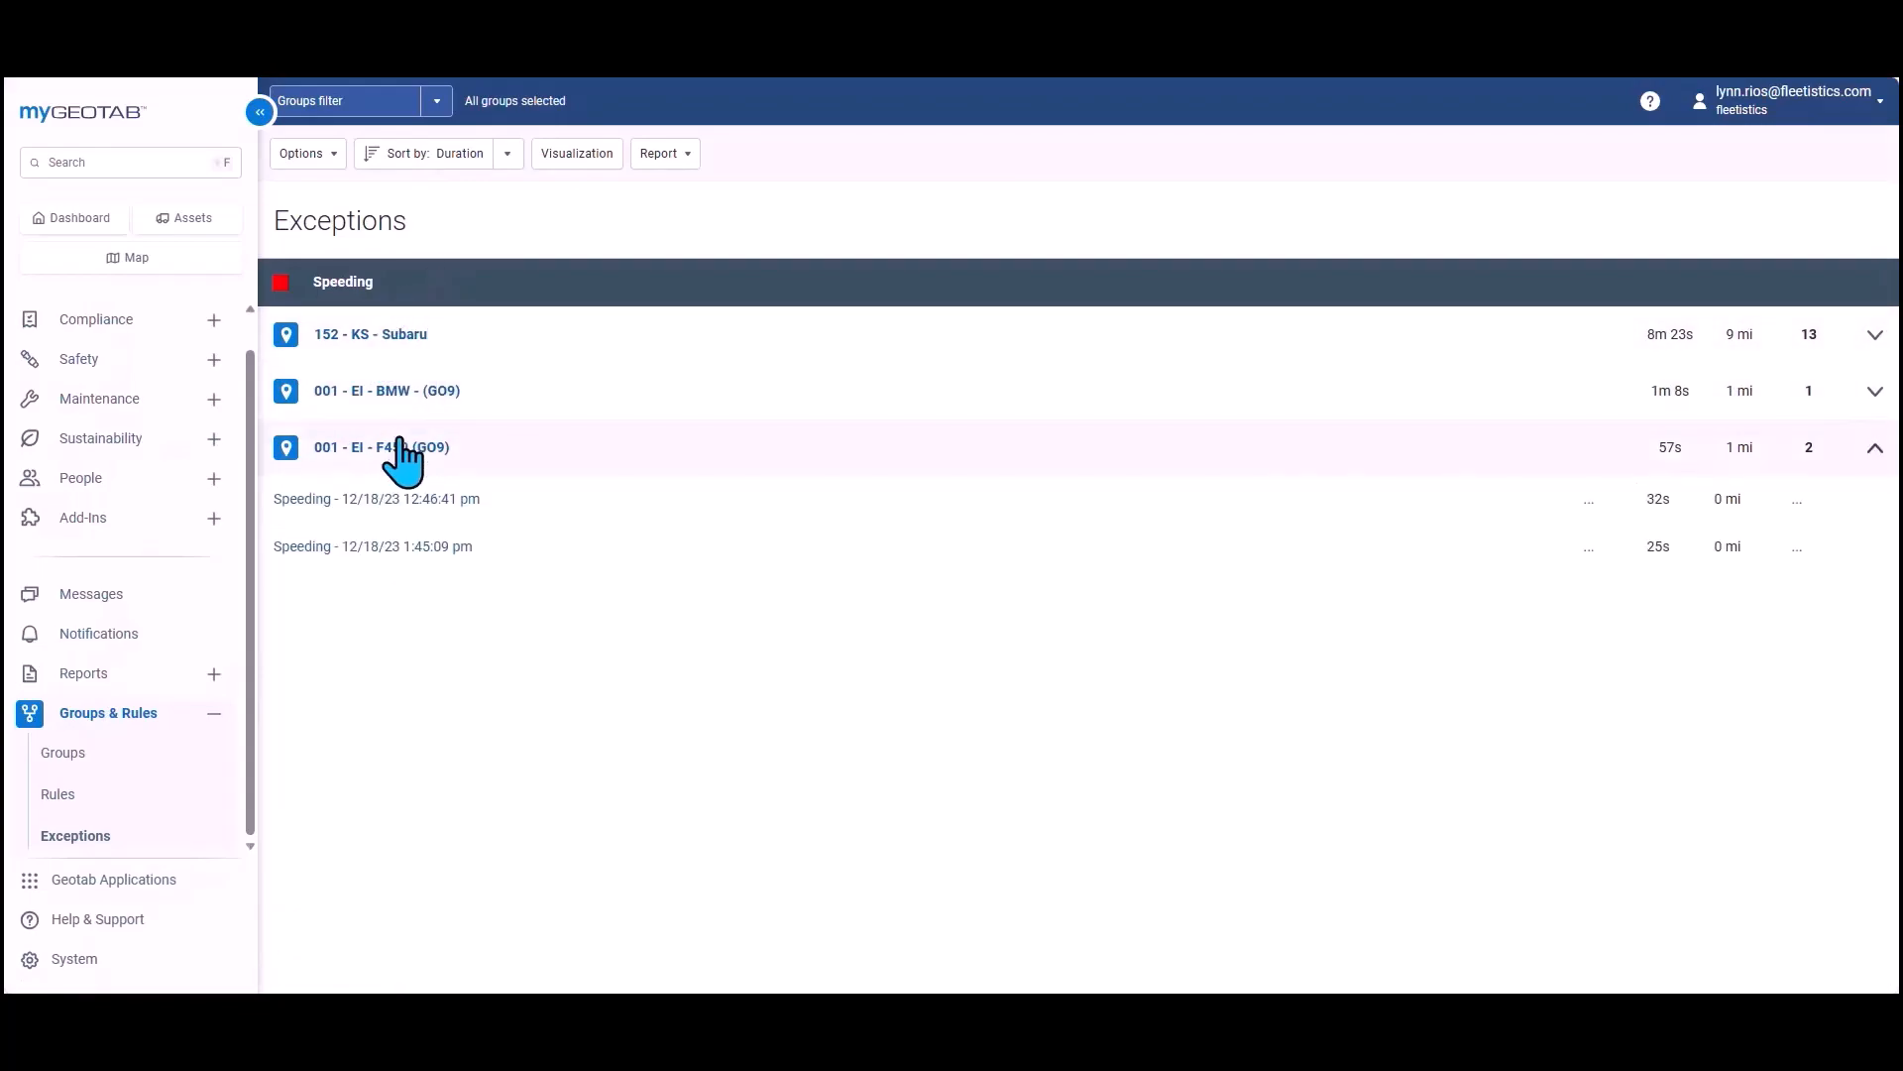
Step: View the visualization of the Speeding exceptions by day and hour, and return to the exceptions list
{"action": "left_click", "coordinate": [556, 156]}
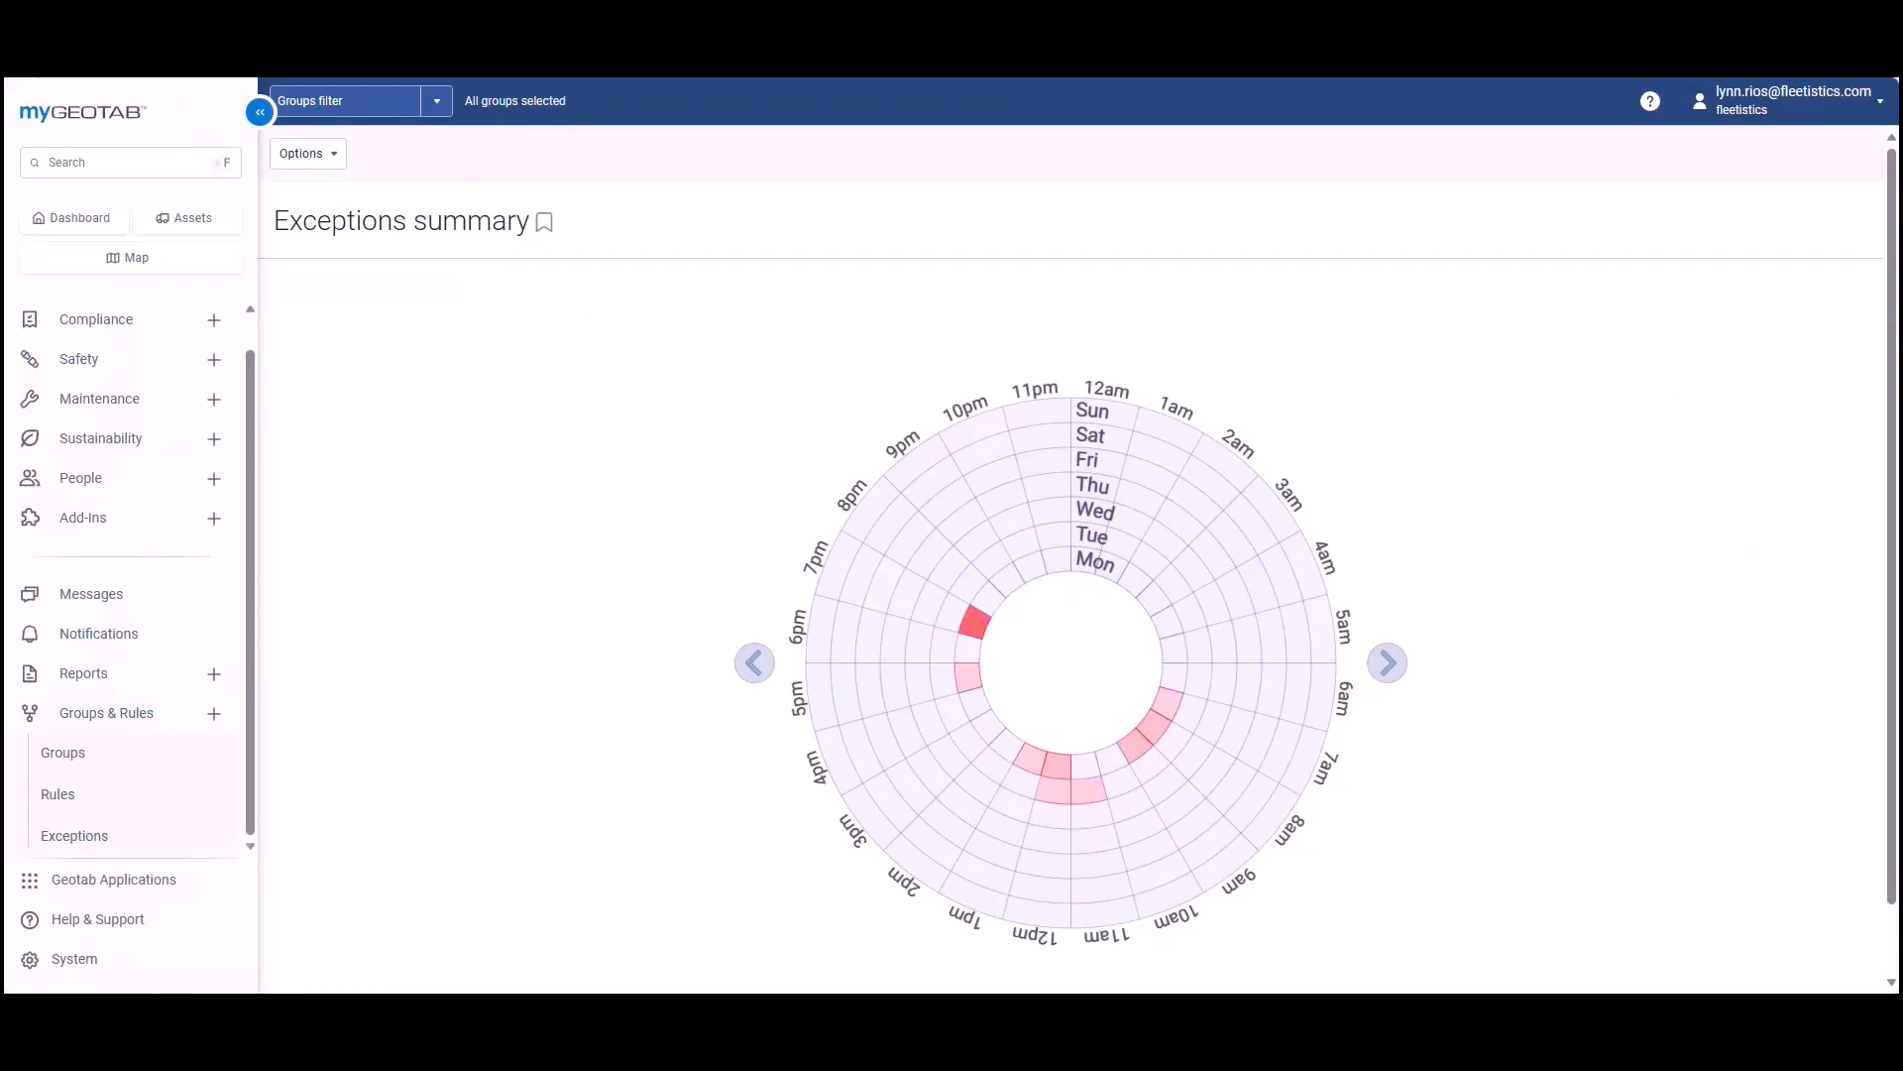
{"action": "key", "text": "alt+Left"}
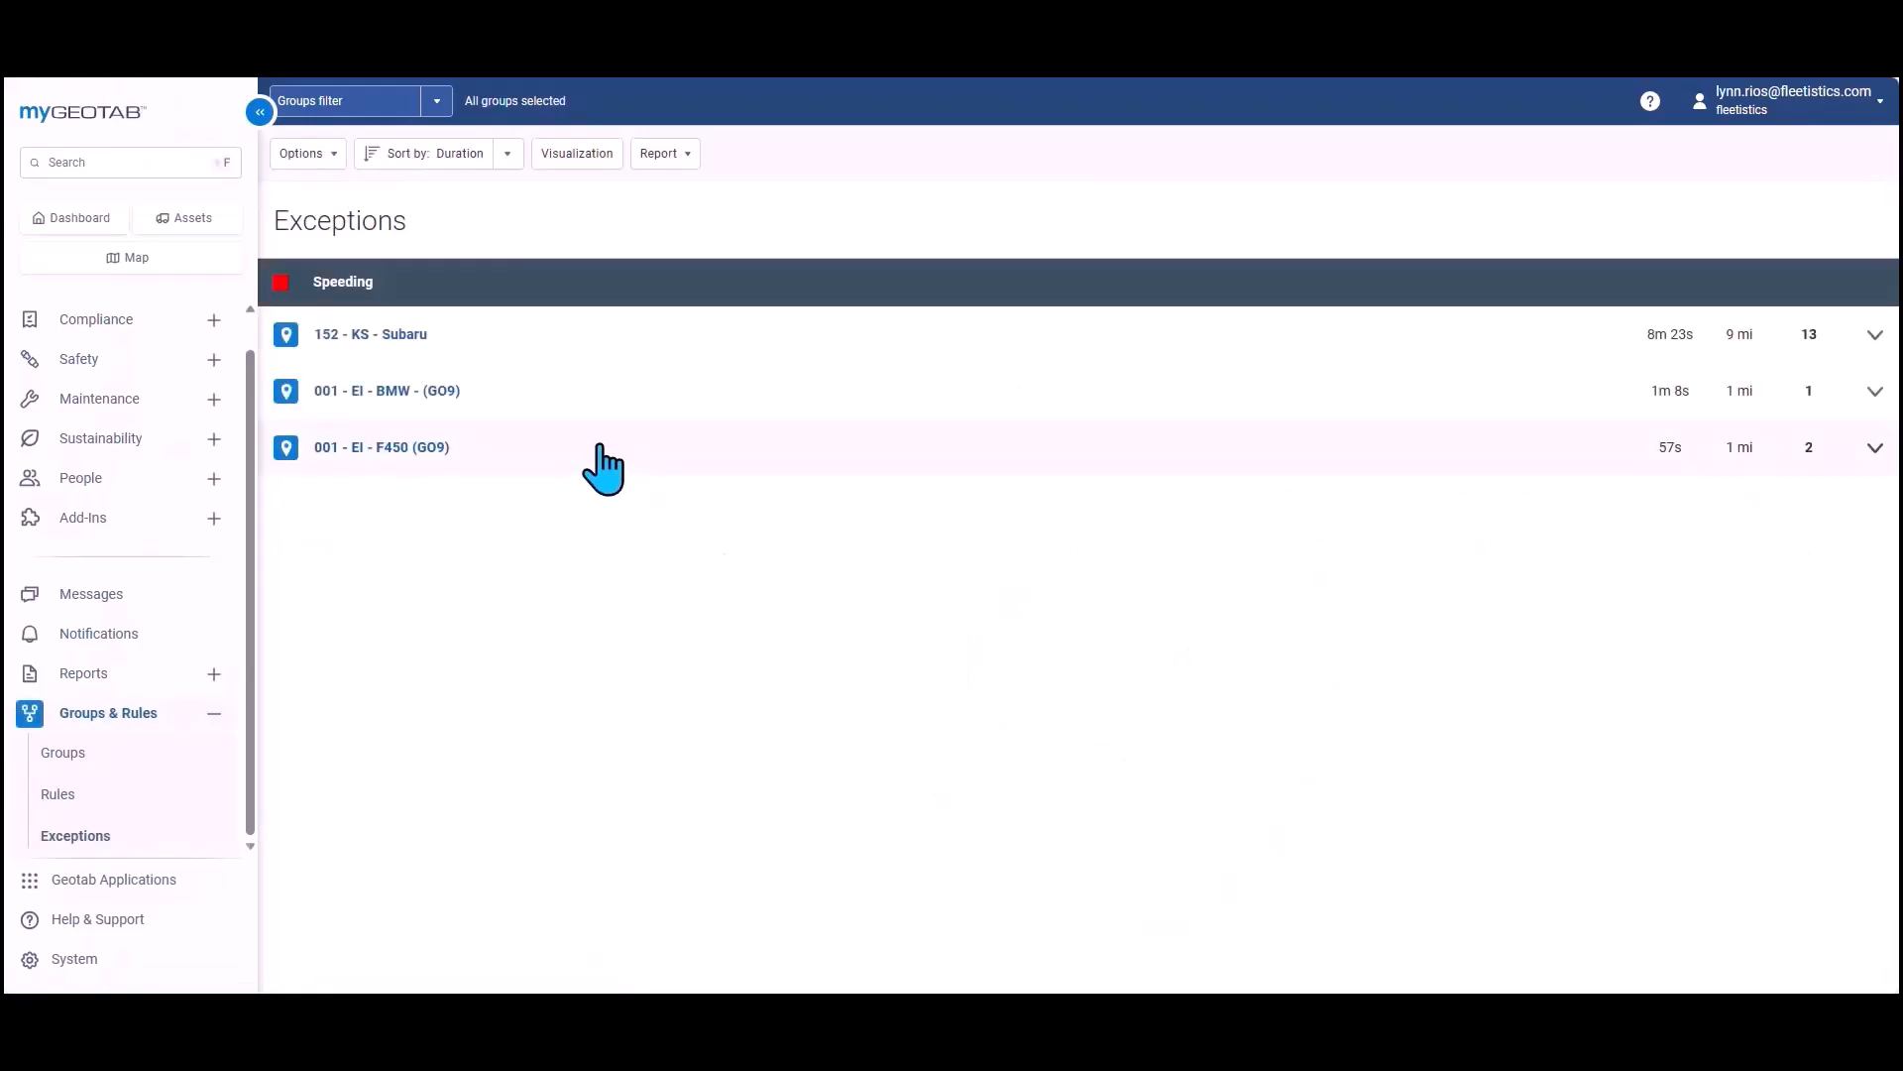
Step: Show the Summary report formats available for downloading the Speeding exceptions
{"action": "left_click", "coordinate": [656, 172]}
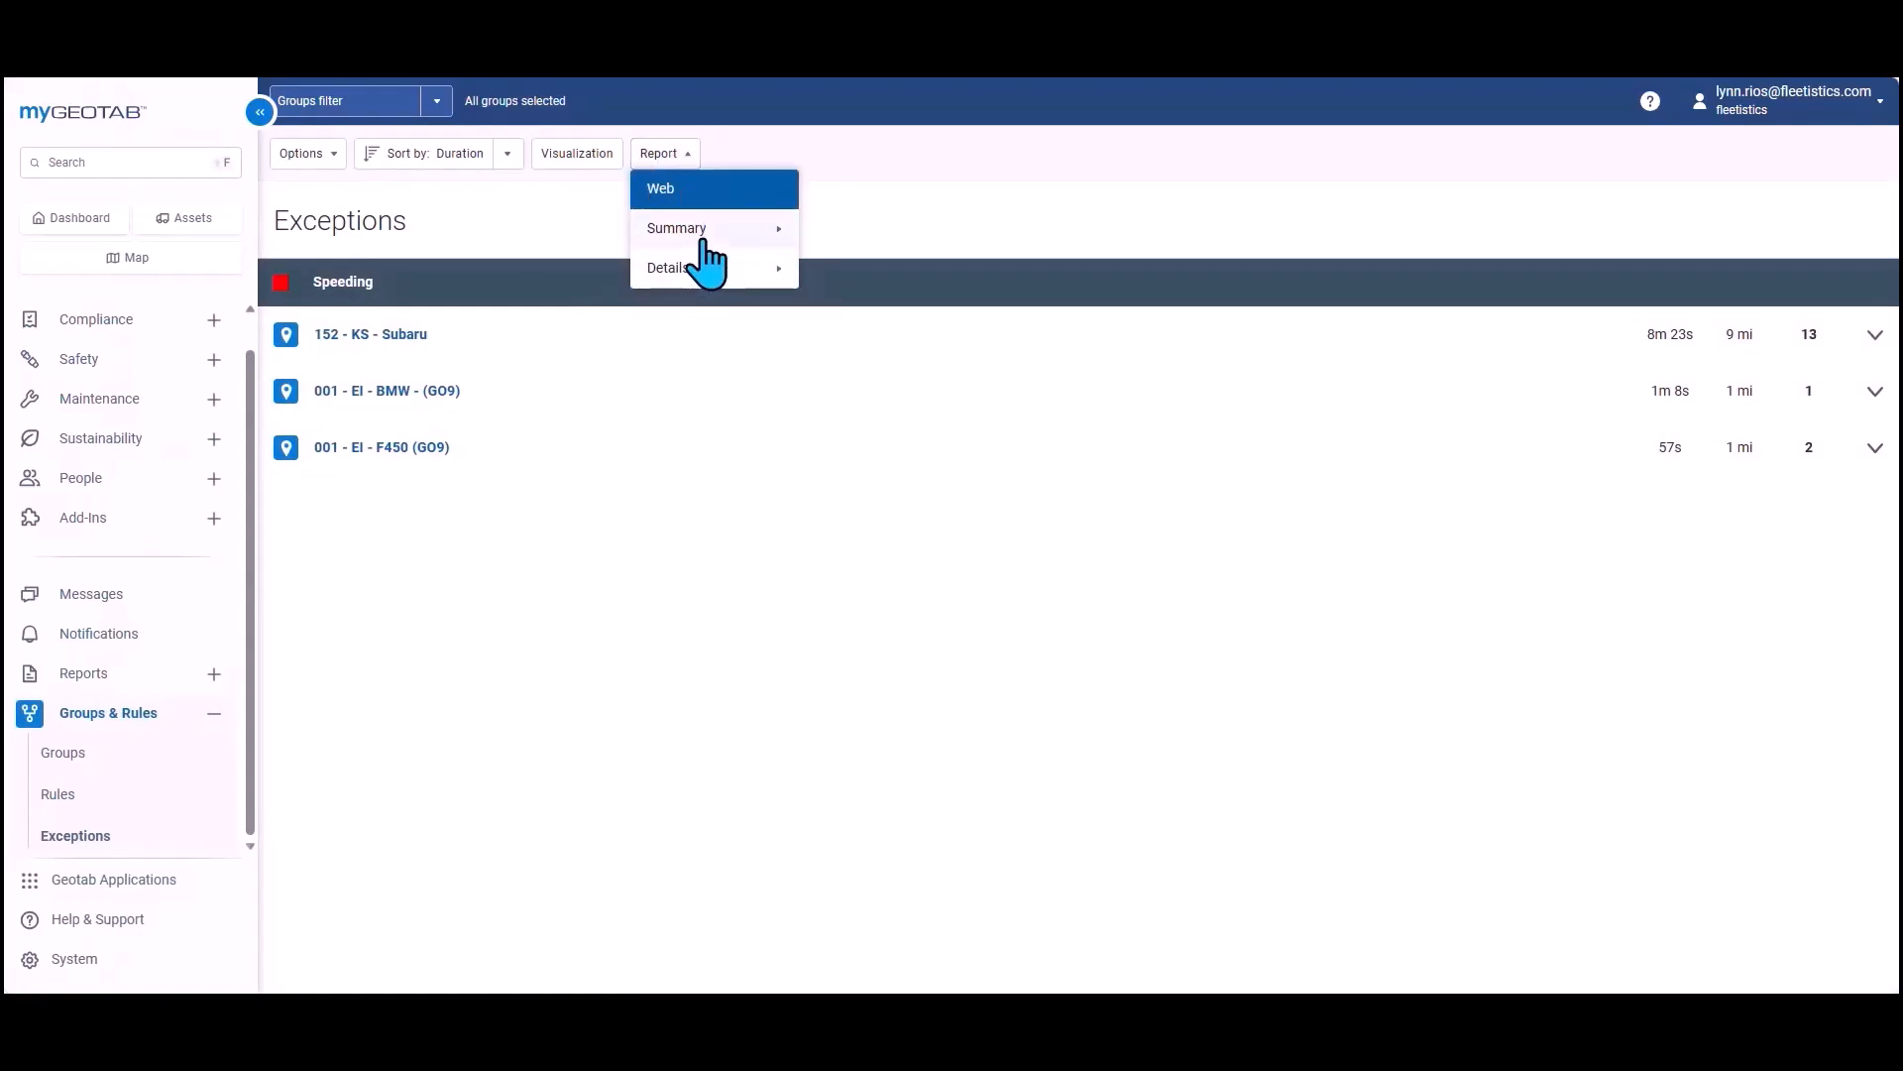
{"action": "mouse_move", "coordinate": [706, 240]}
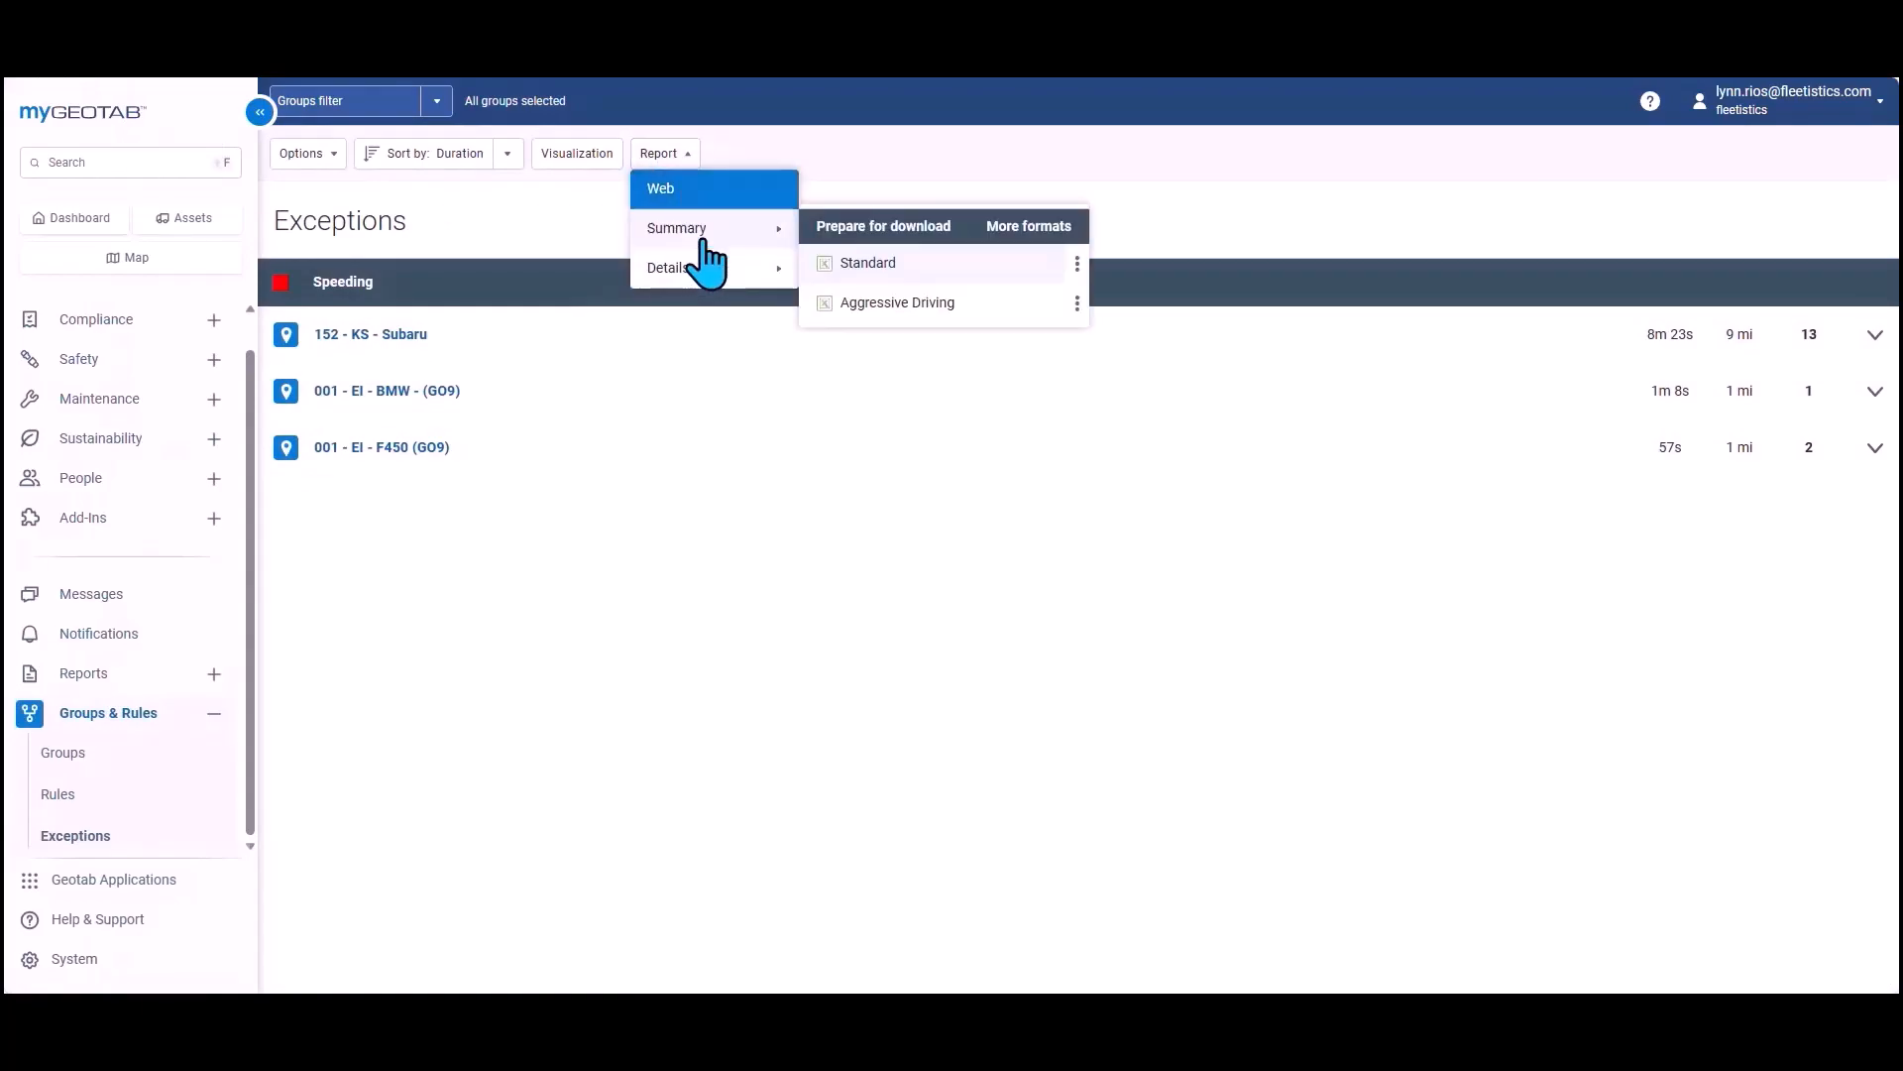